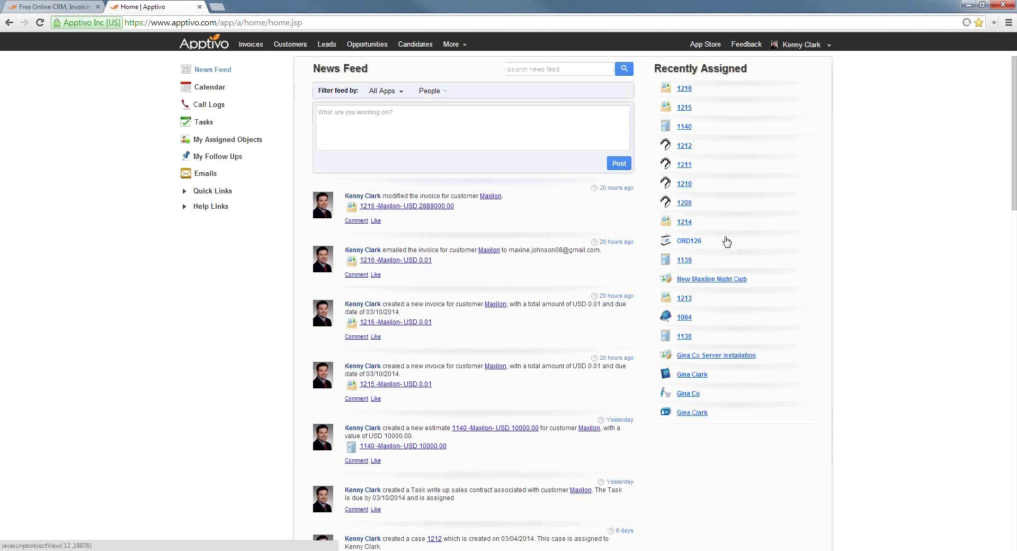
Look through the list of additional app categories
left_click(726, 241)
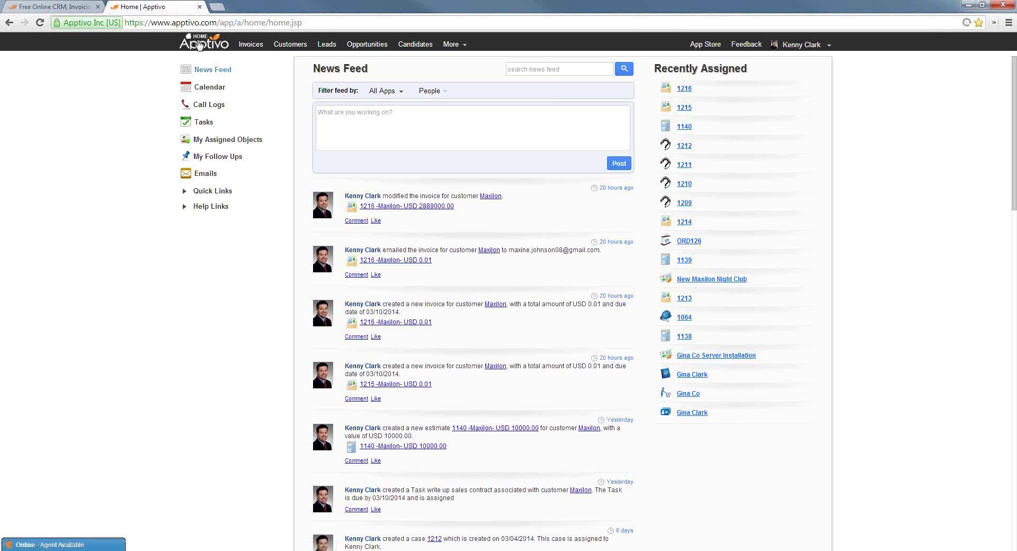
left_click(454, 48)
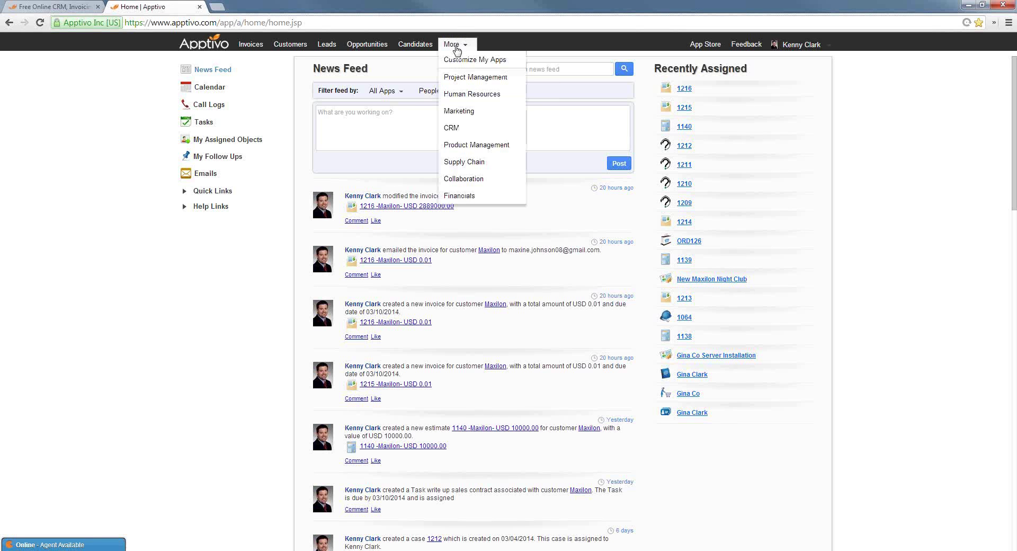
mouse_move(483, 77)
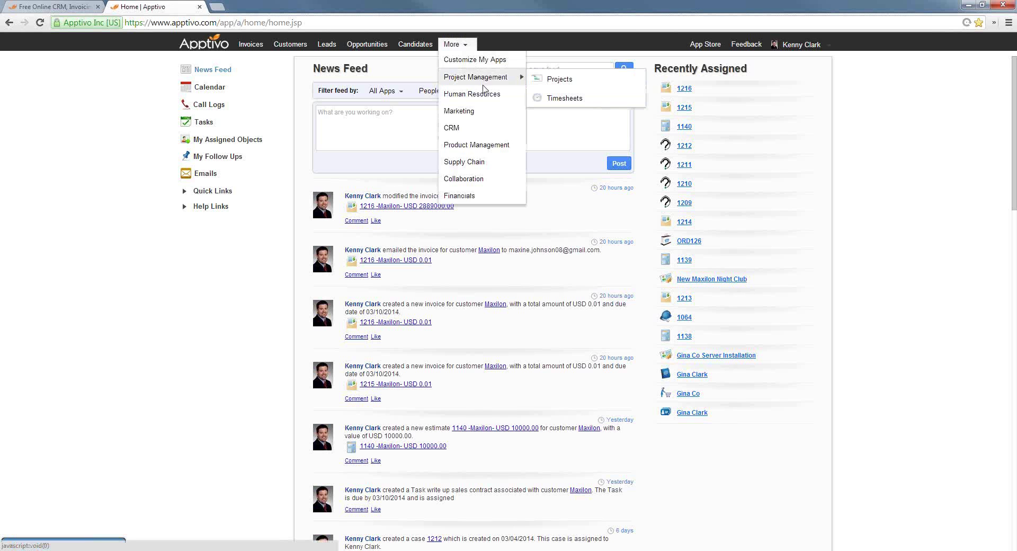
mouse_move(470, 129)
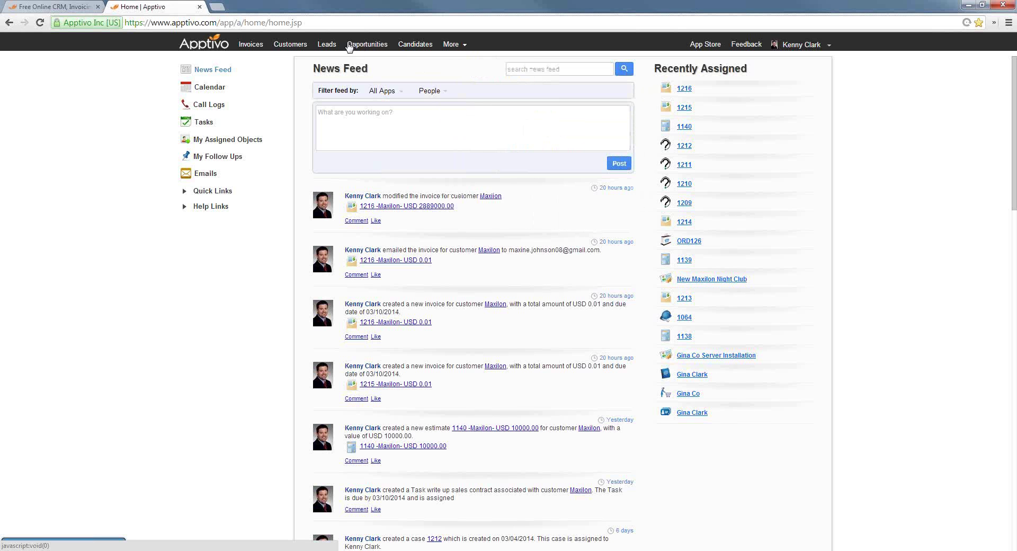
mouse_move(448, 48)
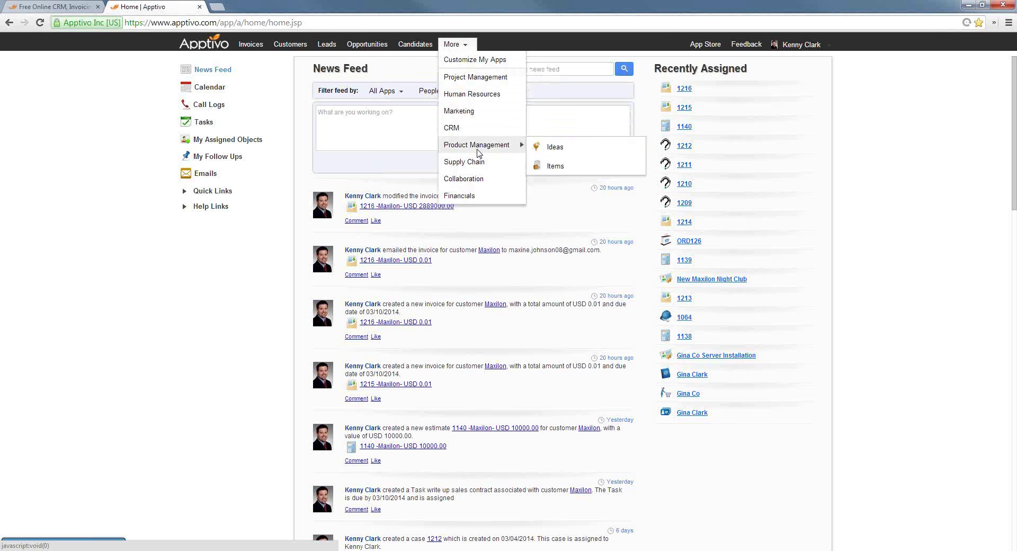
mouse_move(474, 194)
mouse_move(480, 110)
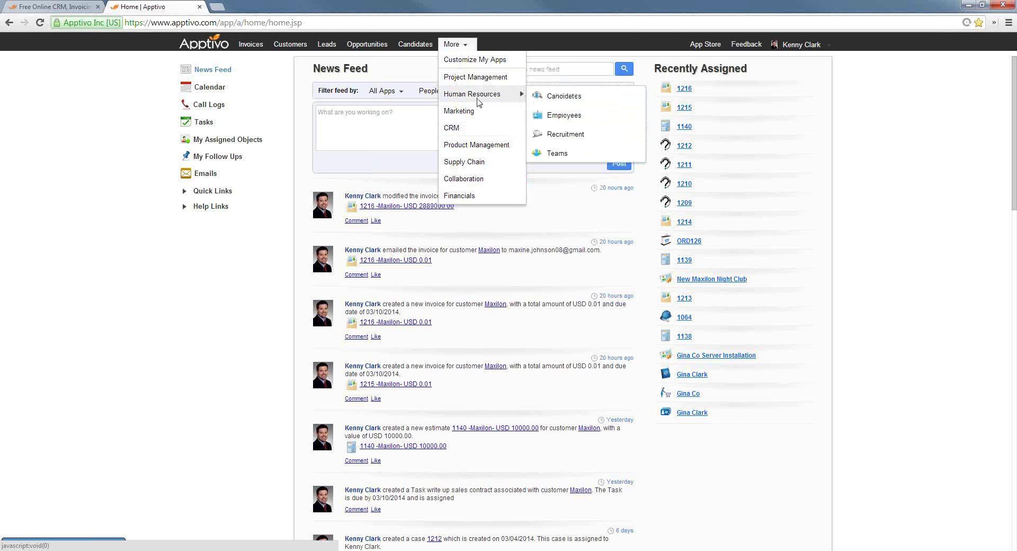
In the App Store, browse Human Resources, Marketing and CRM, then show the Supply Chain apps
left_click(702, 45)
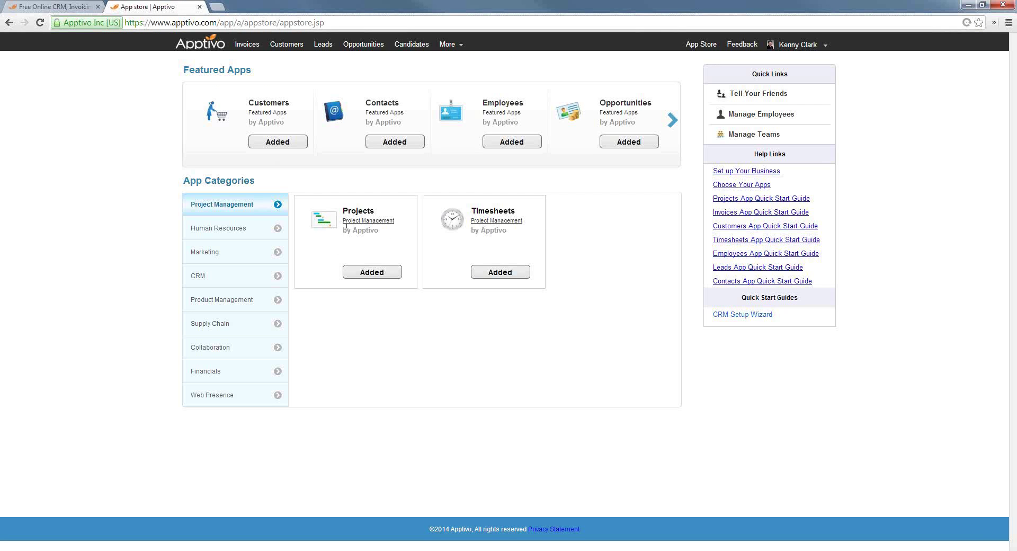
left_click(241, 228)
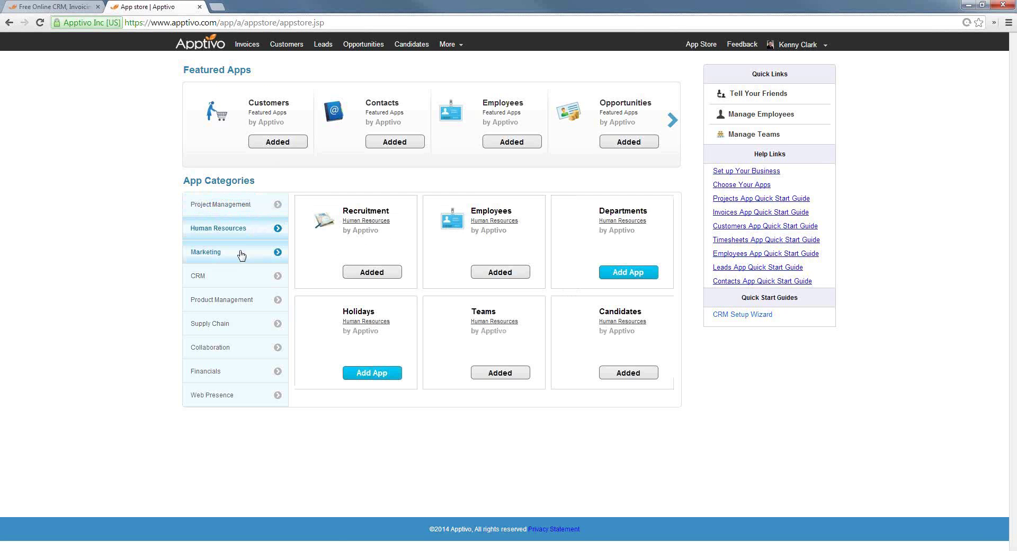
left_click(246, 252)
left_click(245, 279)
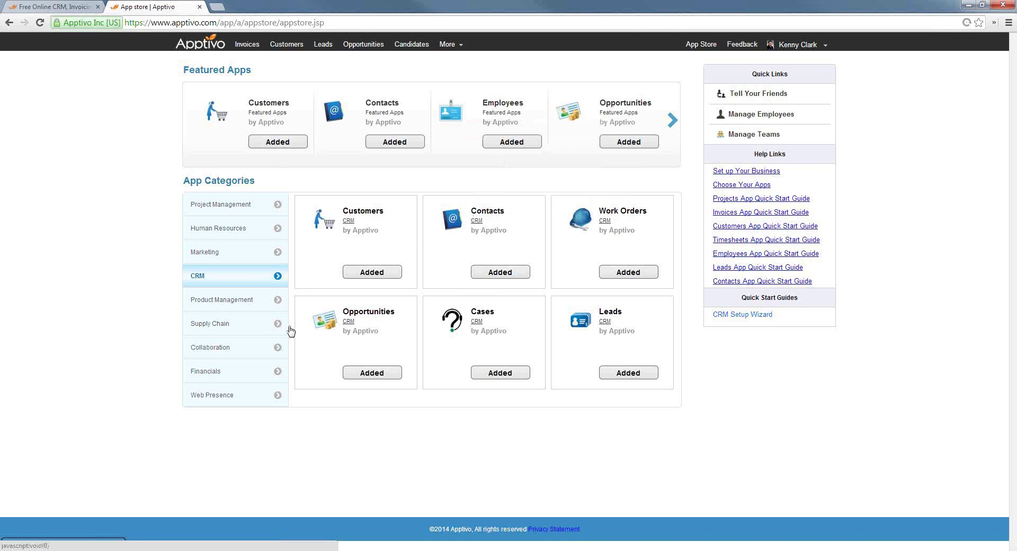
left_click(250, 324)
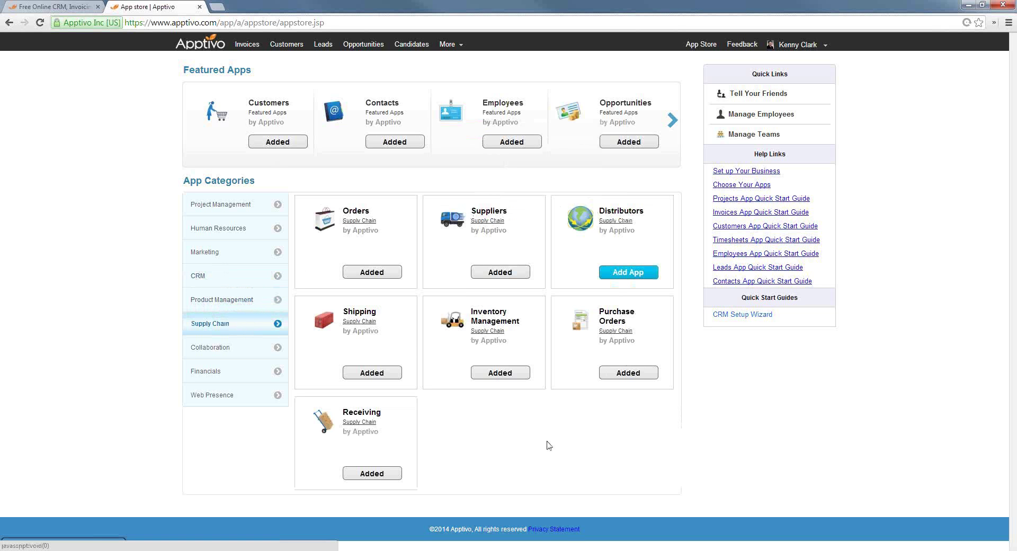
Remove the Shipping, Receiving and Inventory Management apps and return to the home News Feed
left_click(383, 374)
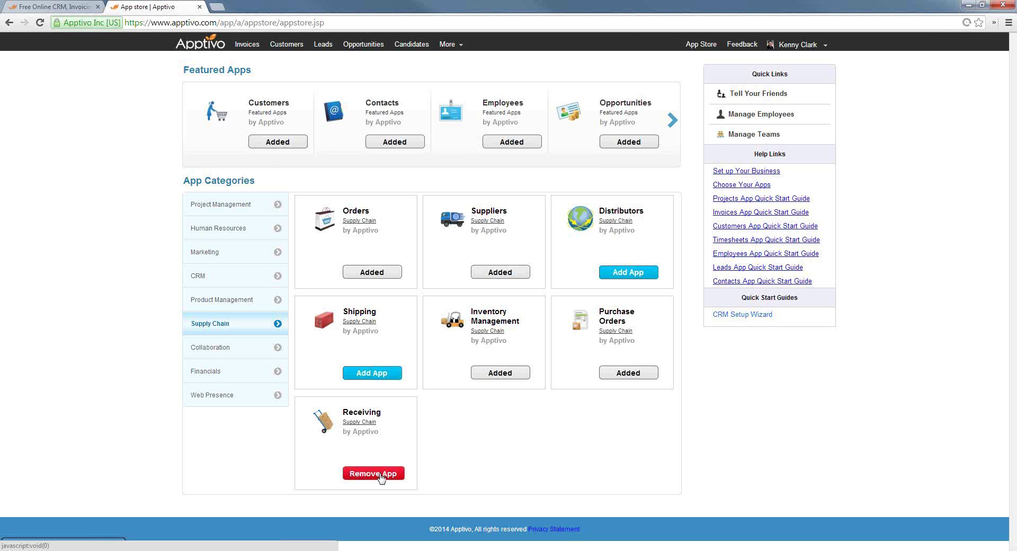
left_click(380, 475)
left_click(500, 374)
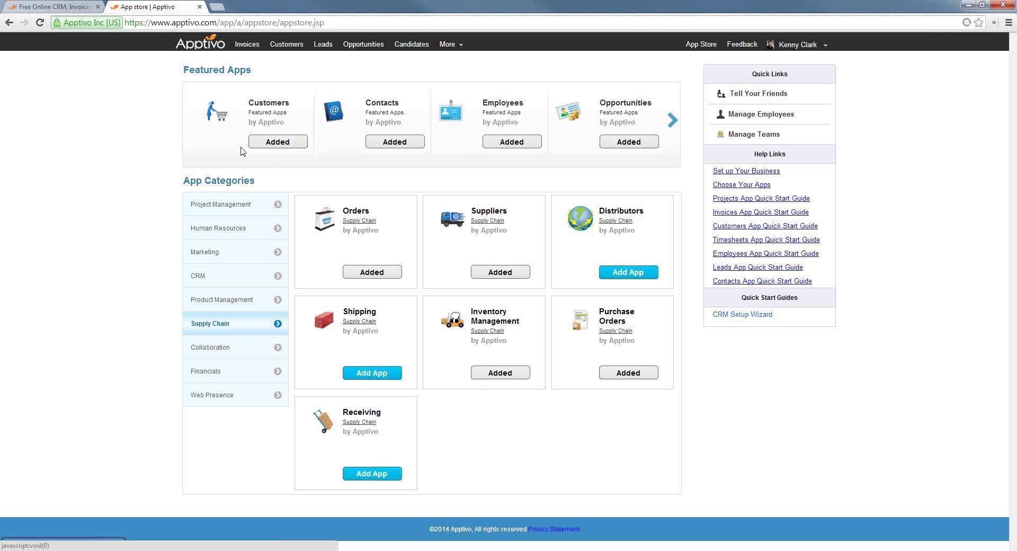
left_click(212, 47)
left_click(451, 44)
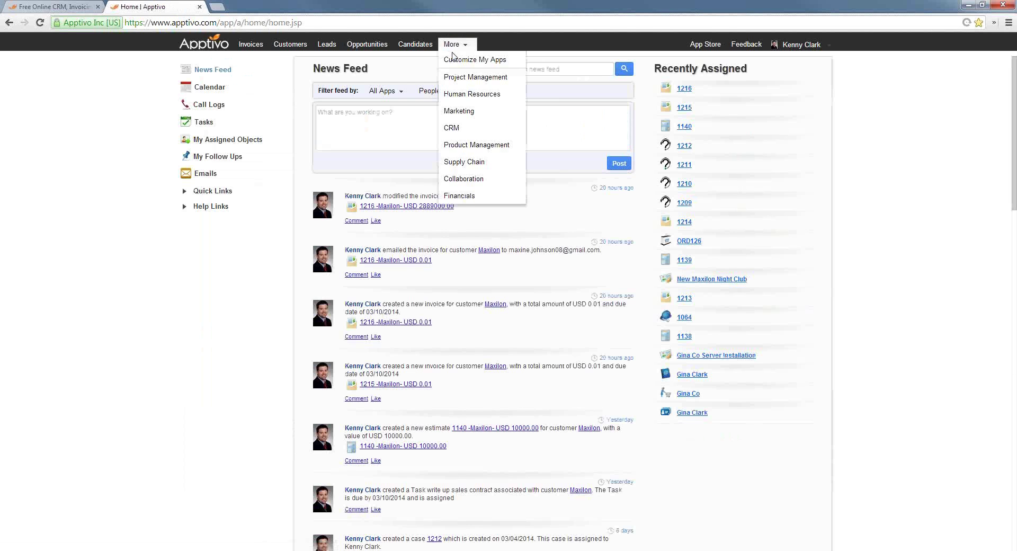
mouse_move(469, 148)
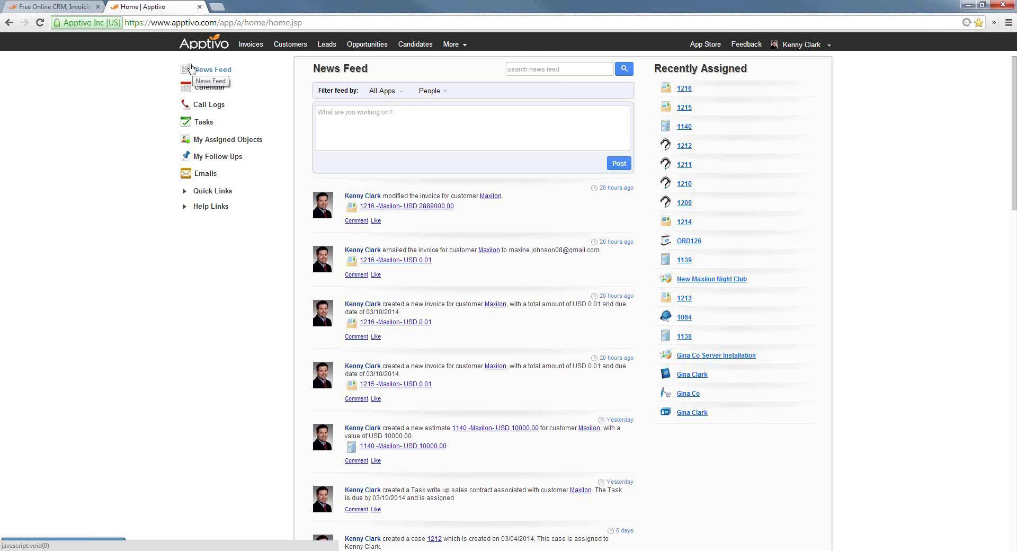
left_click(204, 122)
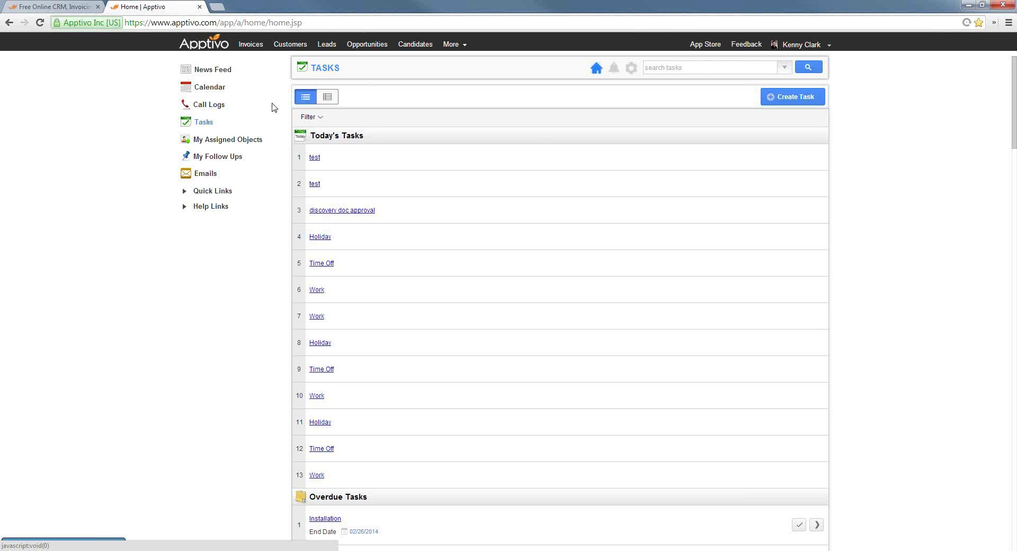
left_click(536, 215)
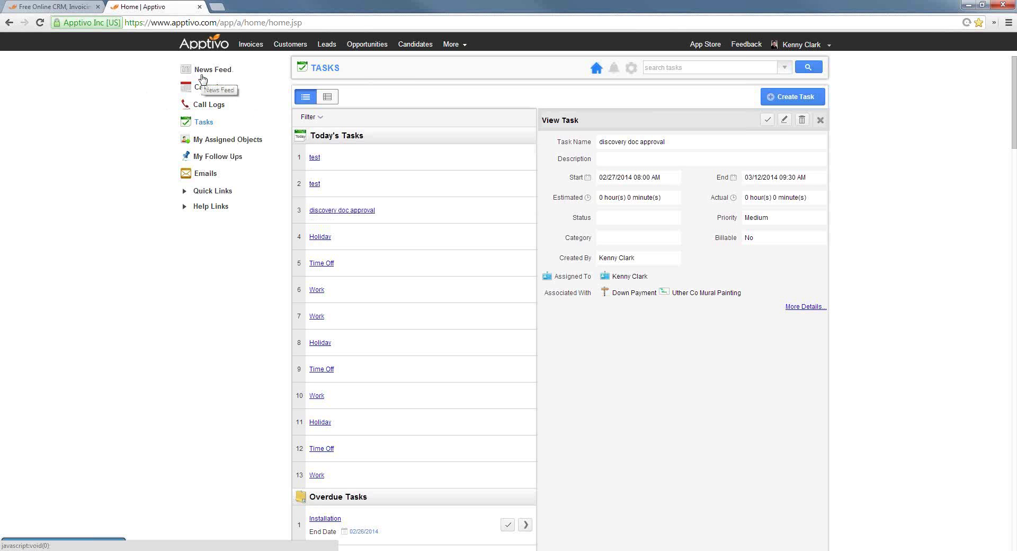
left_click(785, 67)
left_click(642, 117)
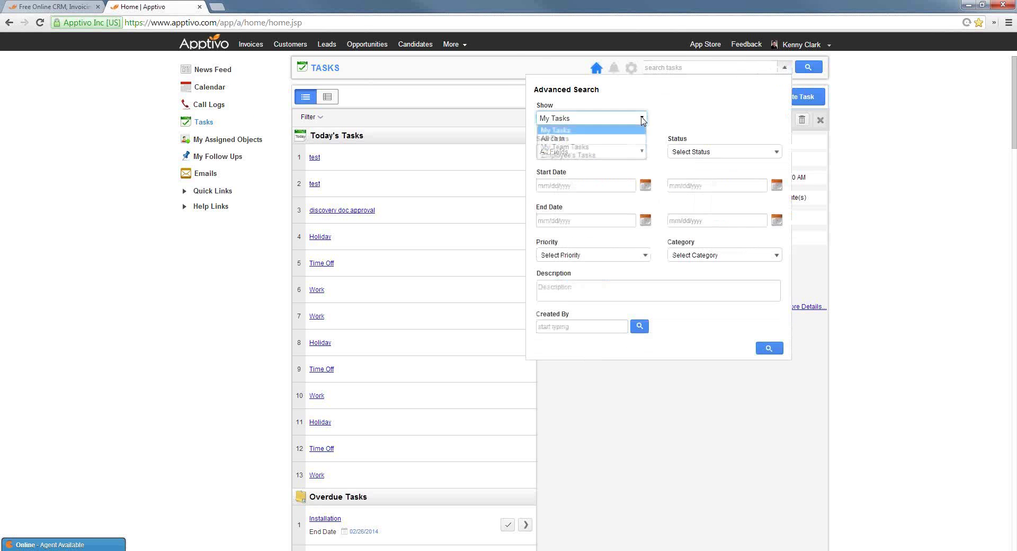
left_click(594, 142)
left_click(768, 349)
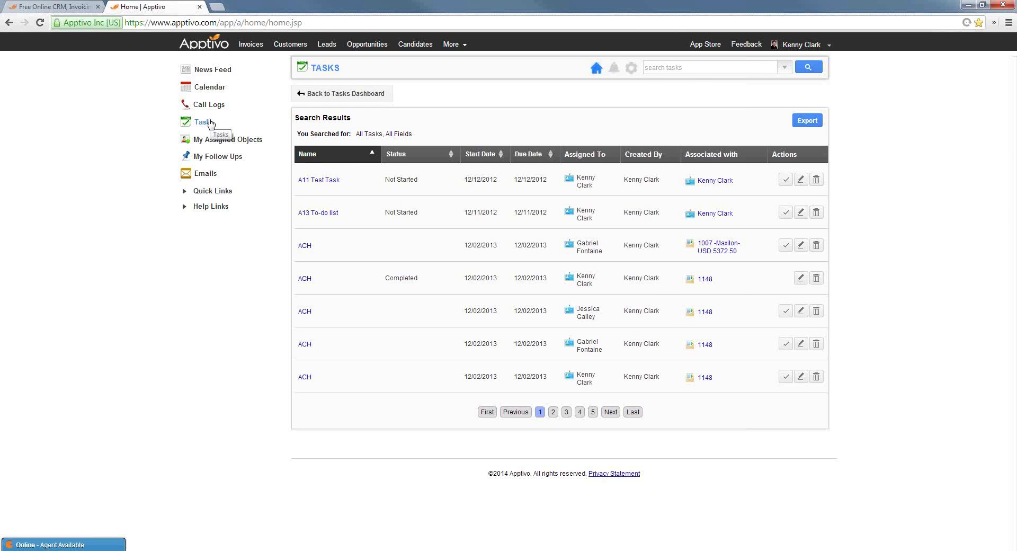
left_click(211, 72)
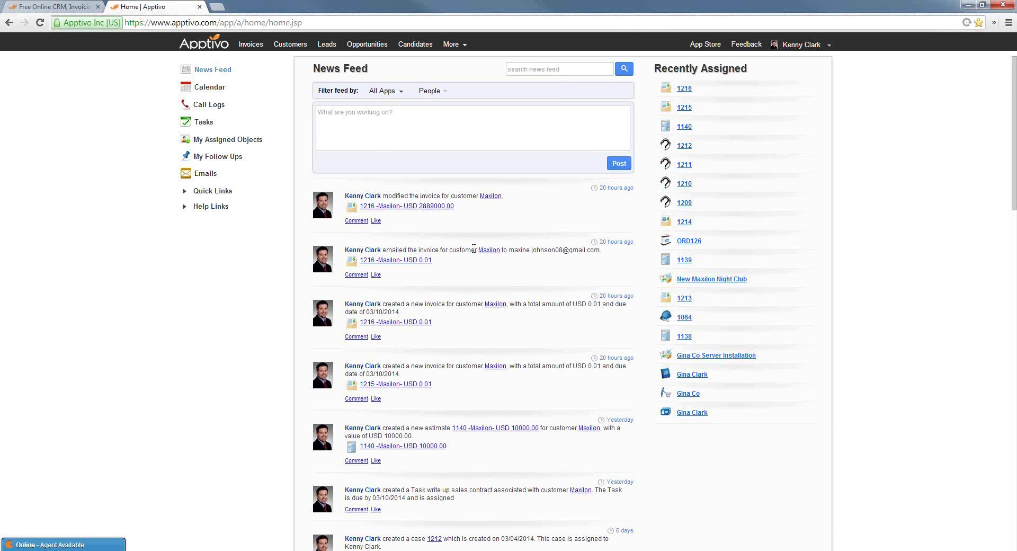
Load older News Feed messages, bringing up invoice 1213, work order 1064 and estimate 1138
scroll(579, 338, "down", 7)
scroll(632, 352, "down", 15)
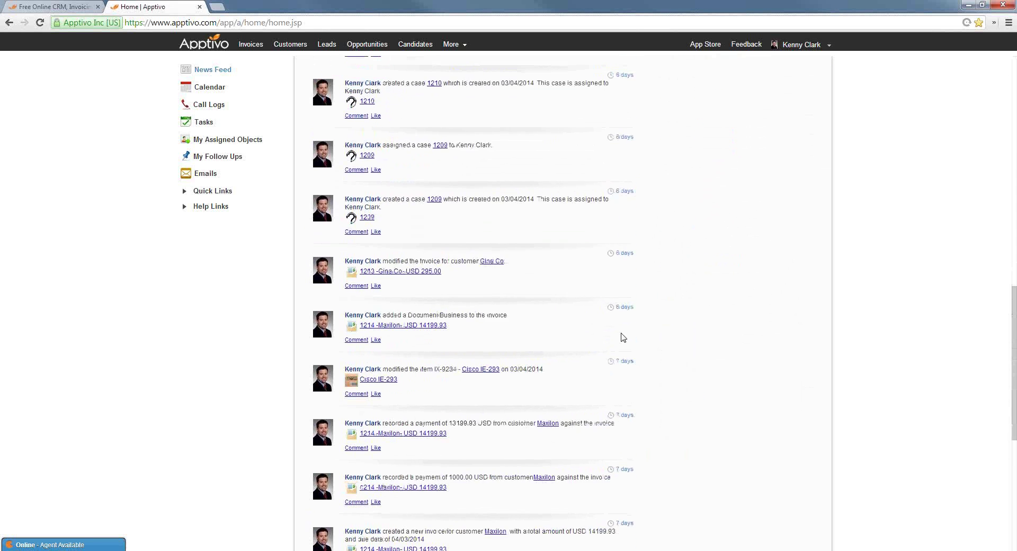
scroll(597, 345, "down", 2)
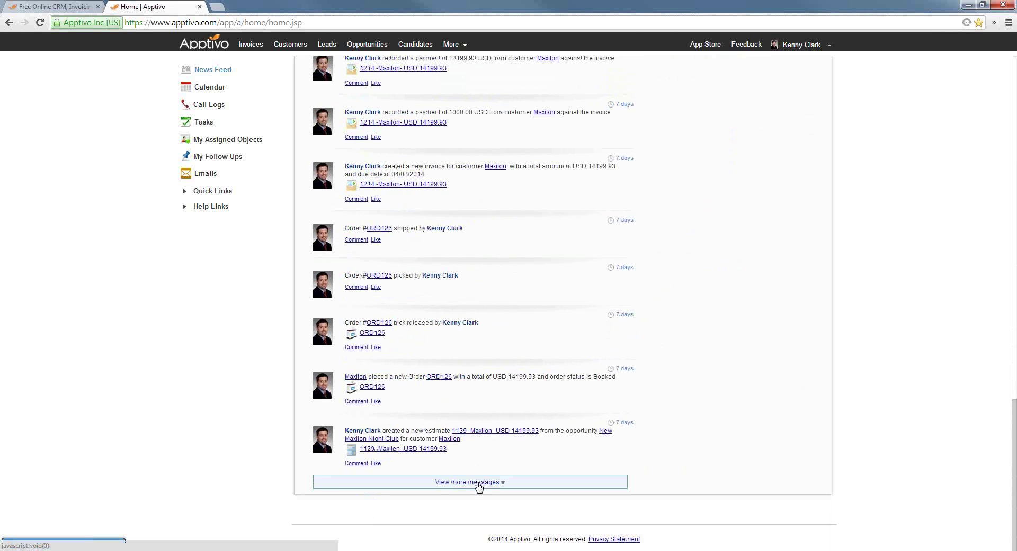
left_click(476, 482)
left_click(485, 482)
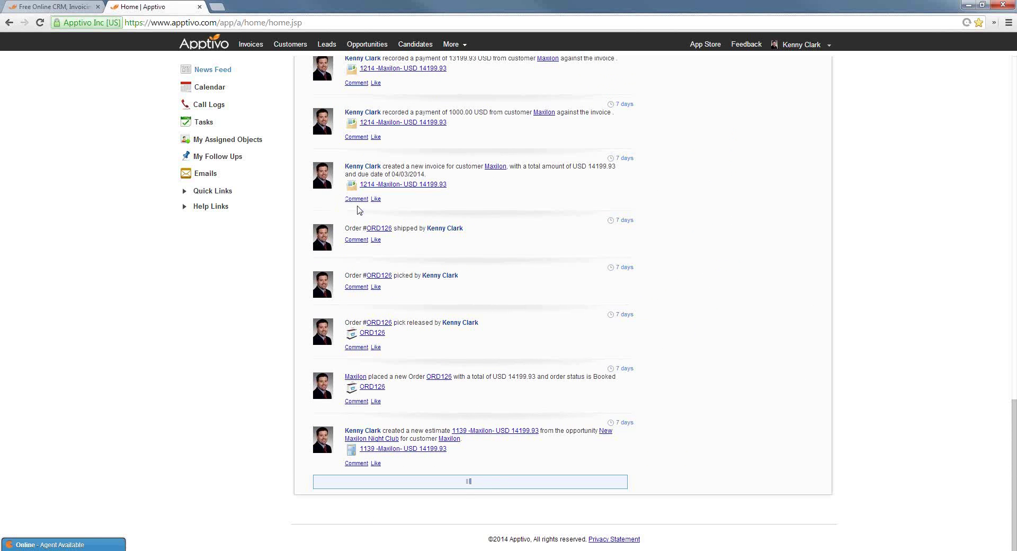
scroll(436, 413, "down", 5)
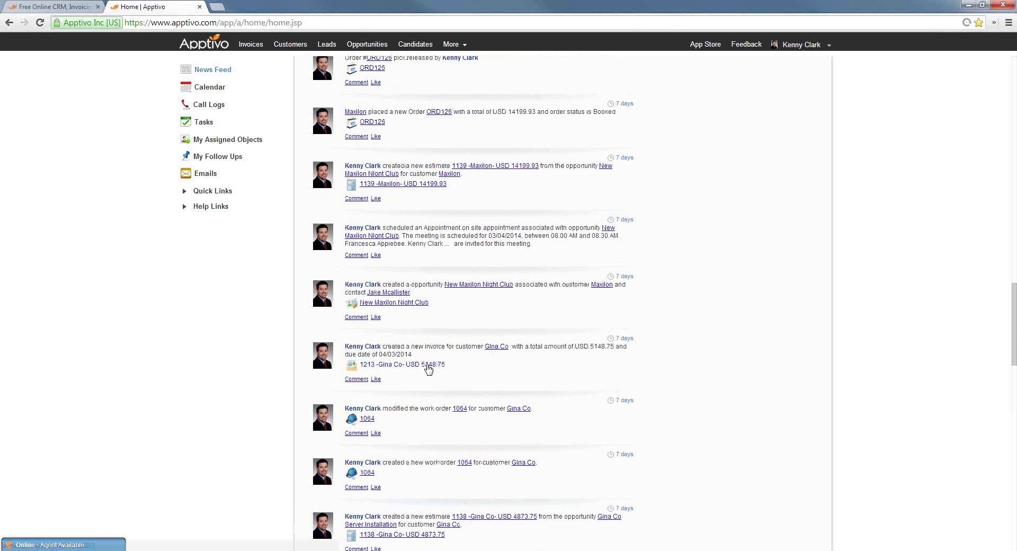
Open invoice 1213 from its News Feed entry
left_click(372, 367)
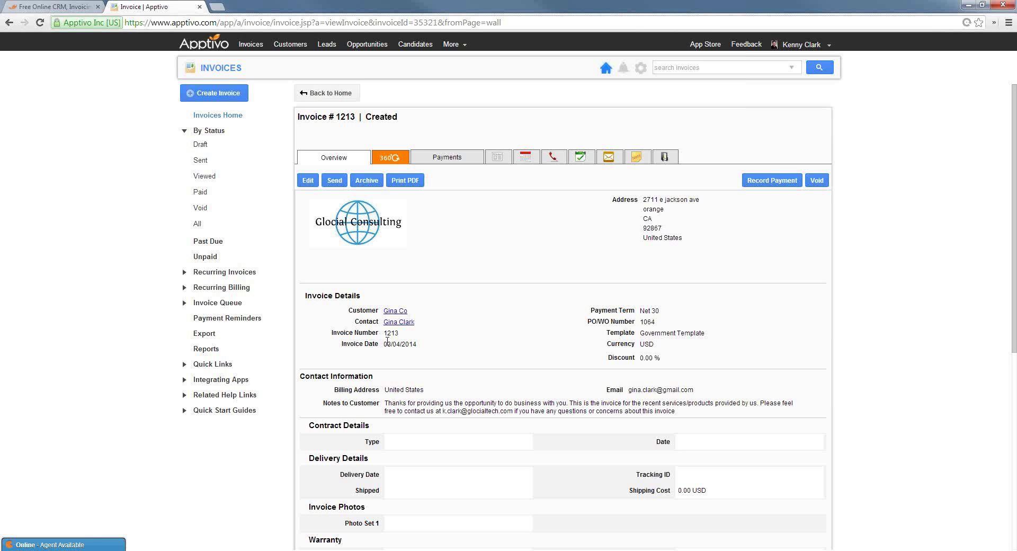
Open the Maxilon Website Redesign project in the Projects app
left_click(452, 44)
mouse_move(467, 76)
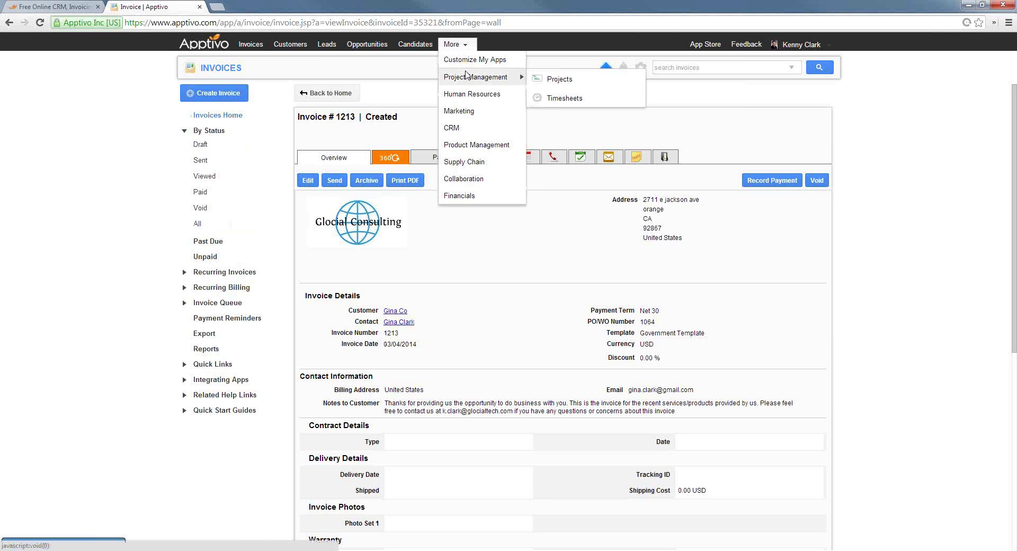
left_click(554, 80)
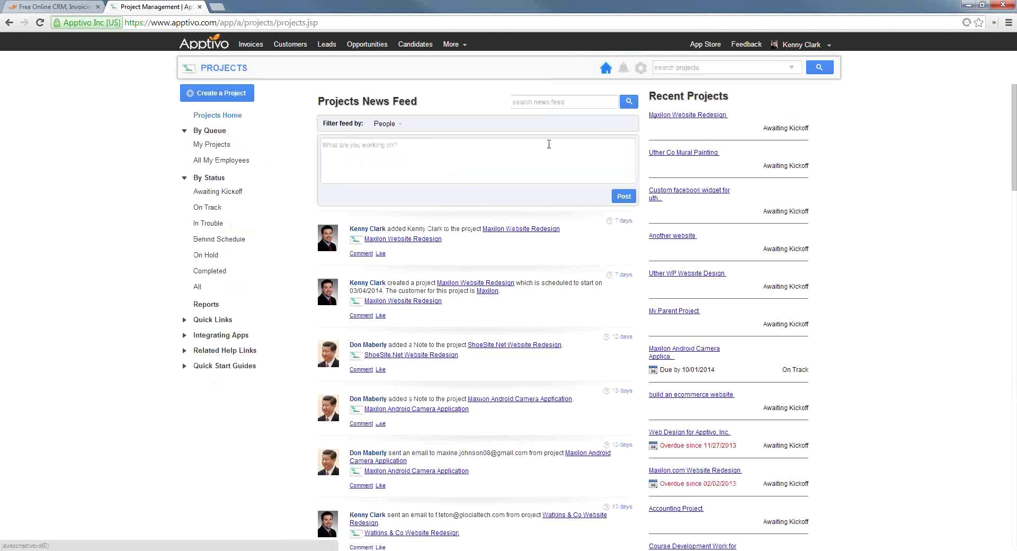
left_click(703, 117)
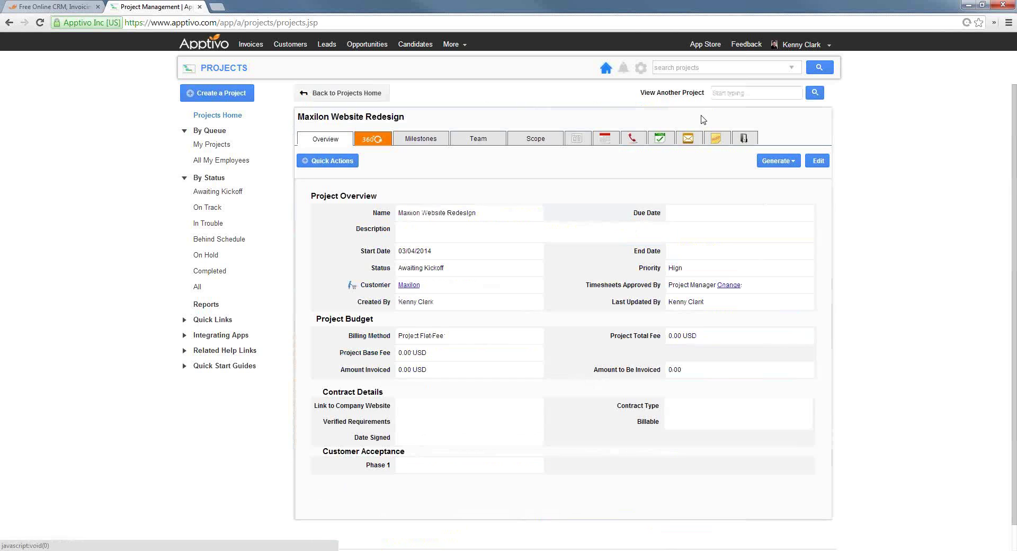
Check the project's invoice generation options, dismiss them, and open its Maxilon customer record
left_click(774, 162)
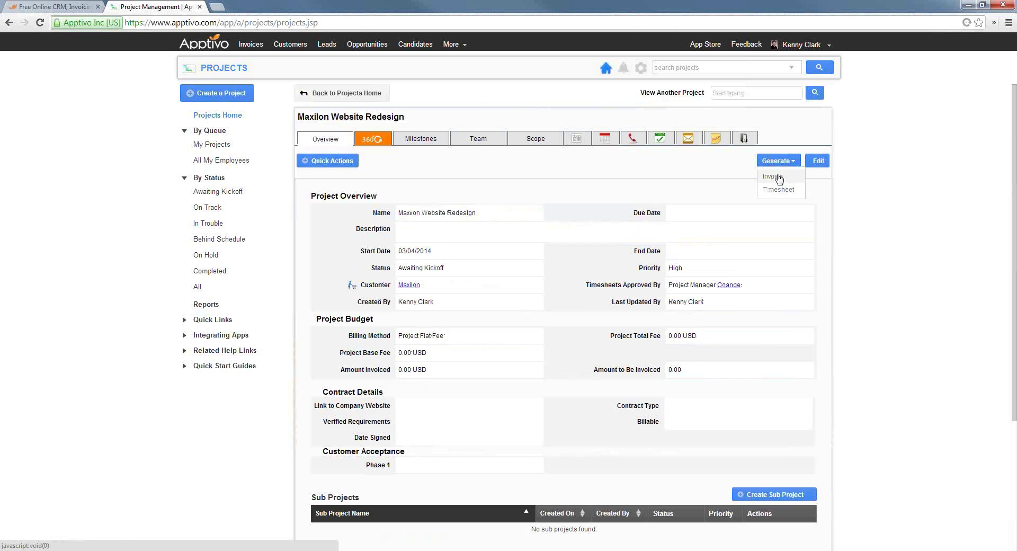
left_click(777, 177)
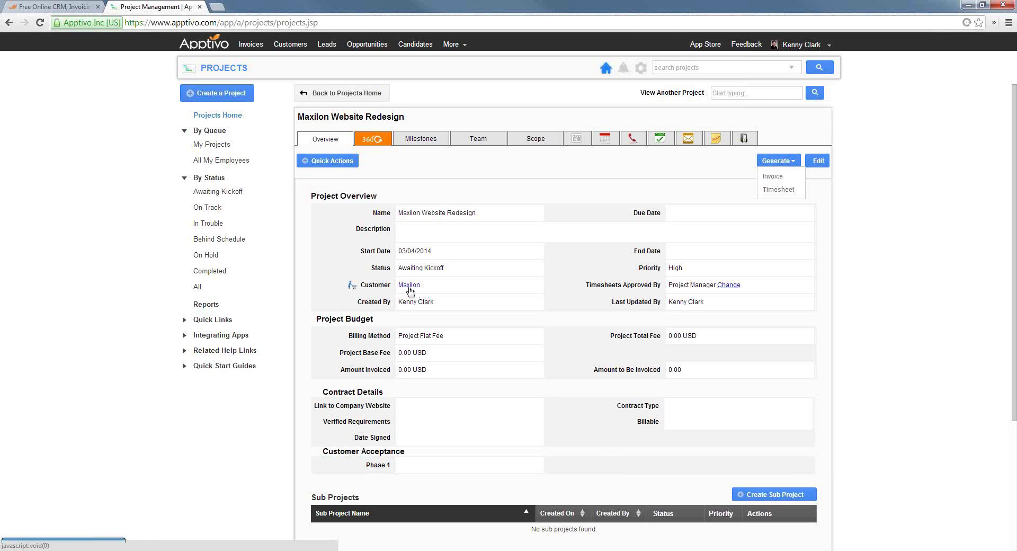
left_click(374, 289)
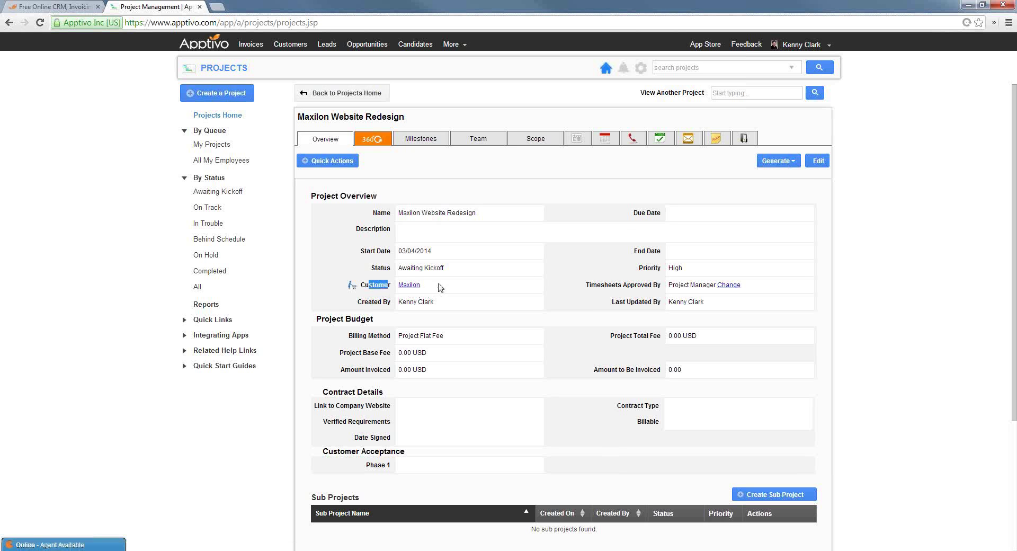
left_click(410, 286)
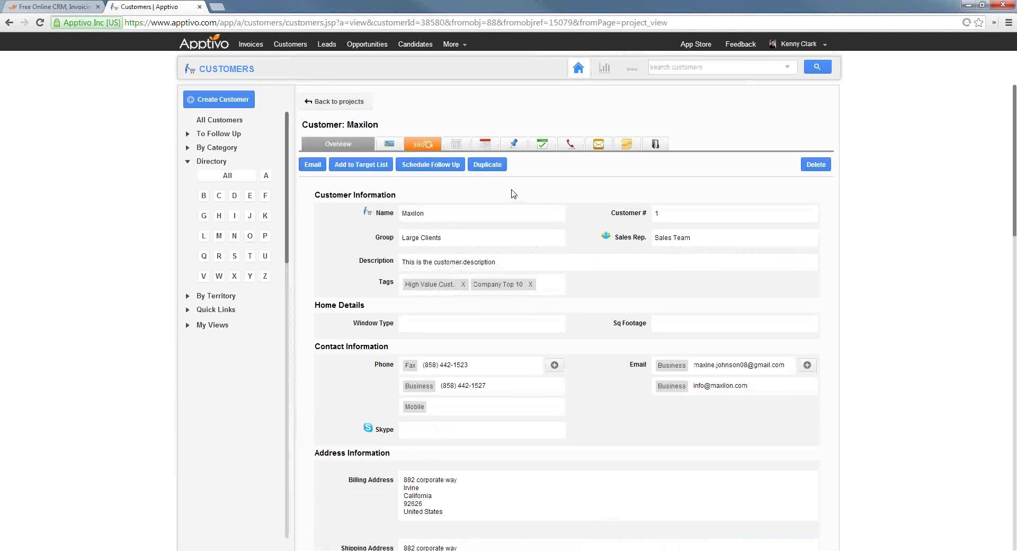
In Maxilon's 360° view, show invoices, projects, opportunities, then estimates 1002 through 1024
left_click(427, 145)
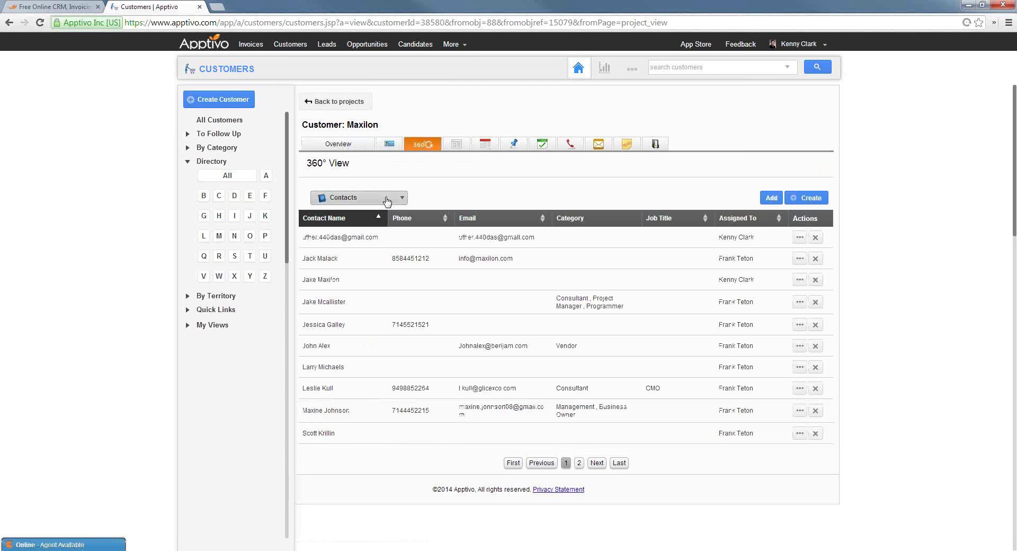
left_click(387, 200)
left_click(345, 263)
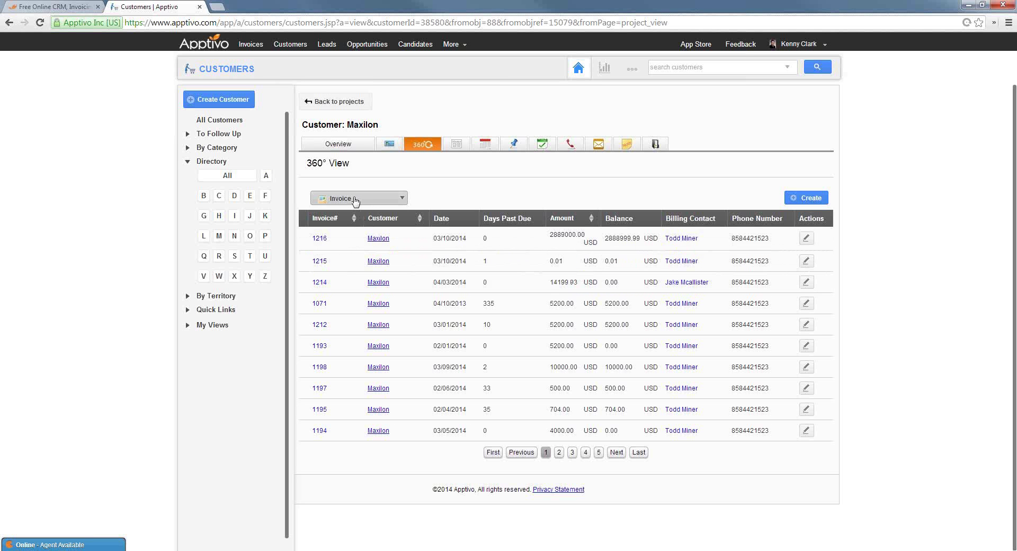
left_click(355, 199)
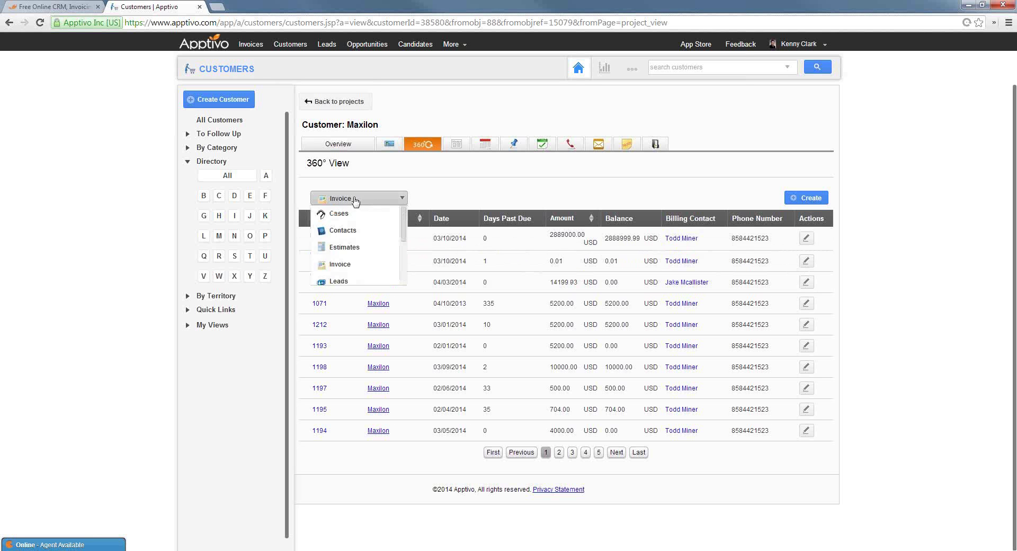
scroll(350, 249, "down", 2)
left_click(351, 249)
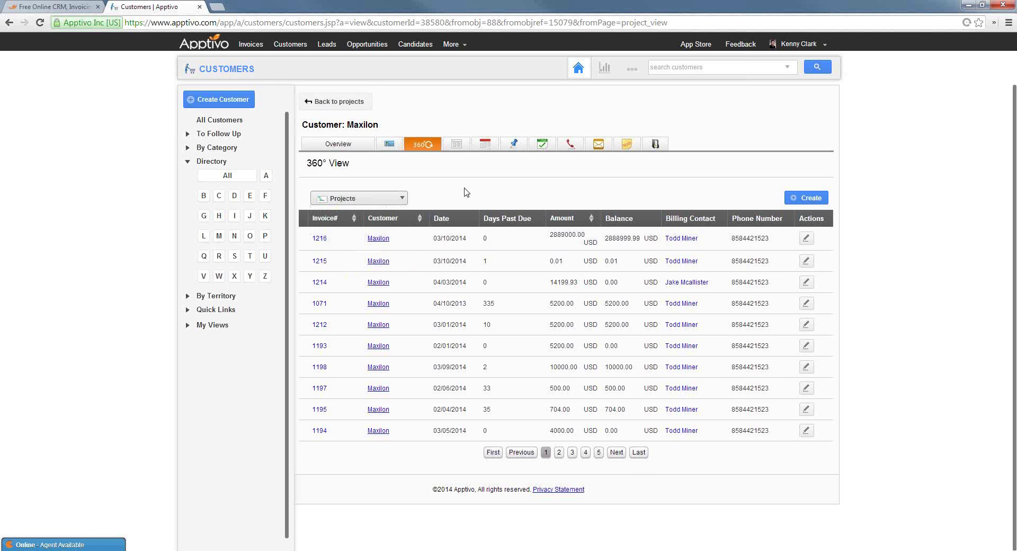
left_click(388, 201)
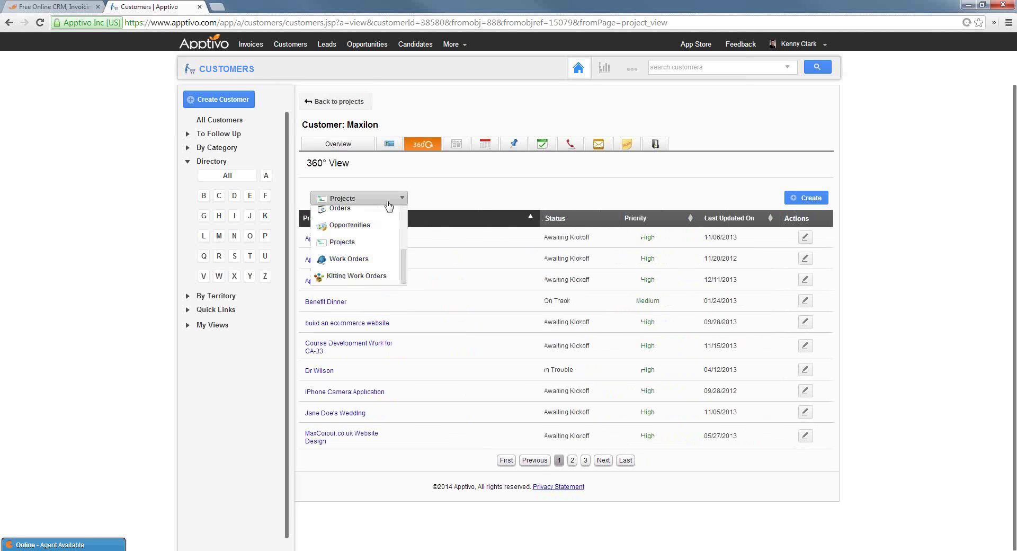
left_click(359, 226)
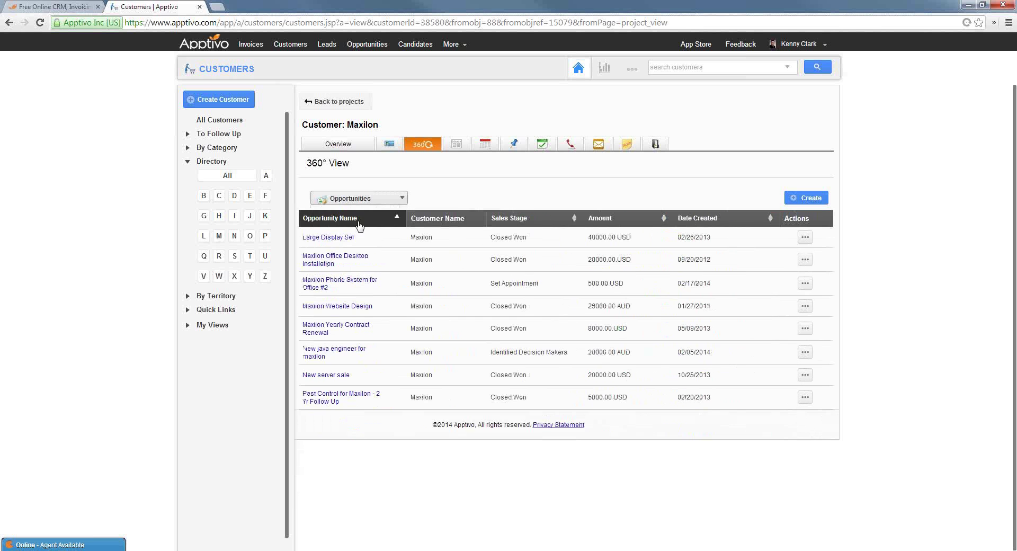
left_click(375, 204)
scroll(365, 233, "up", 3)
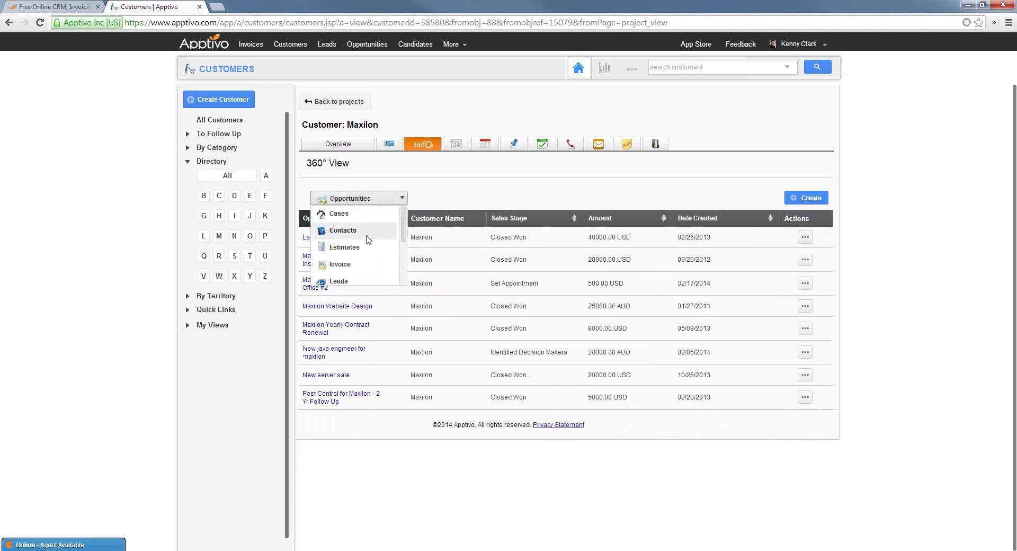
left_click(352, 249)
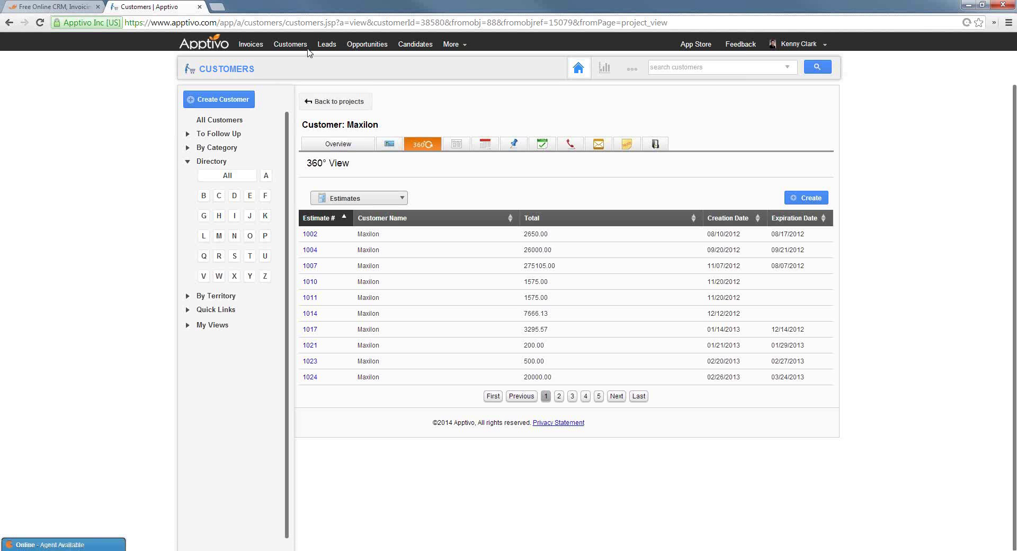
List invoices of All statuses, select them all, and export them as IIF (Beta)
left_click(260, 45)
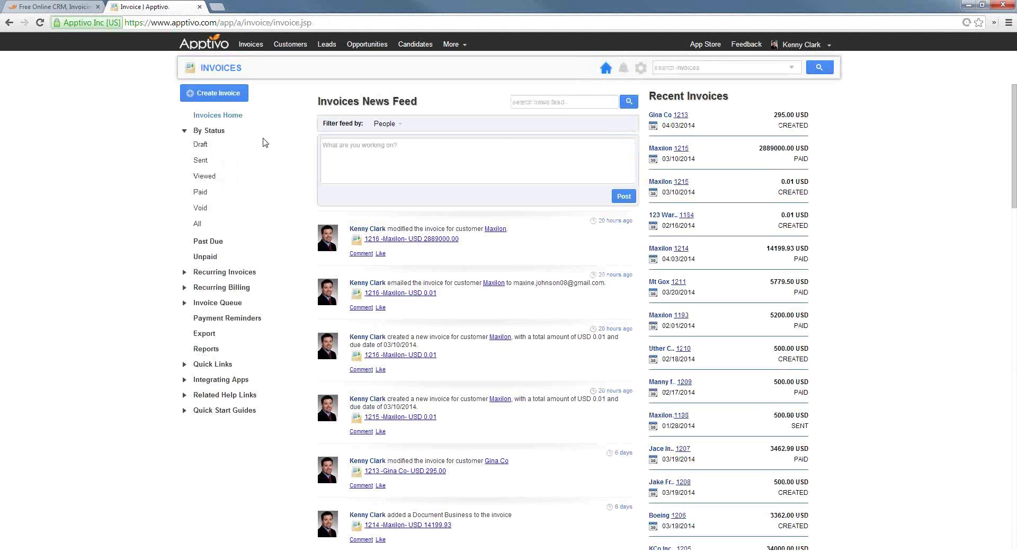
left_click(197, 225)
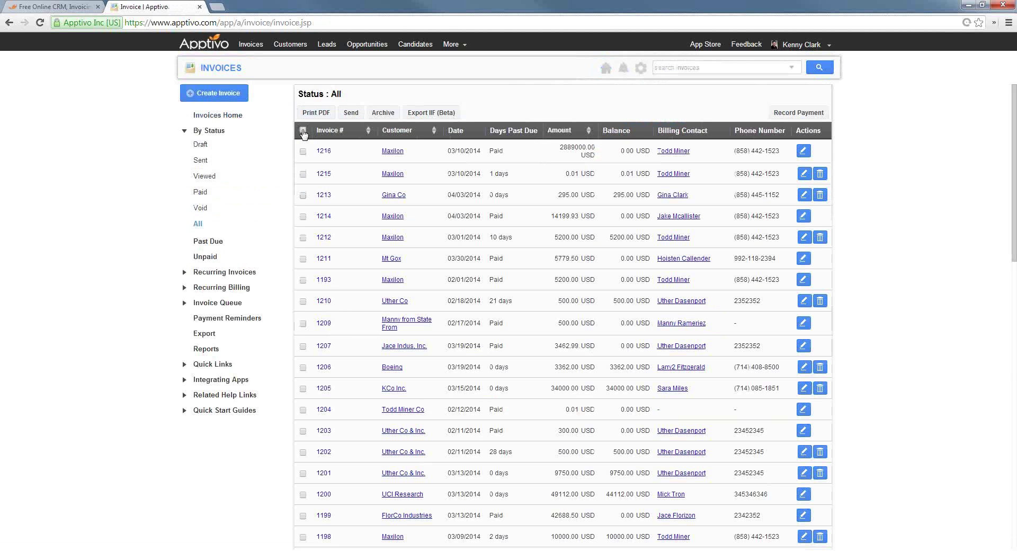
left_click(303, 131)
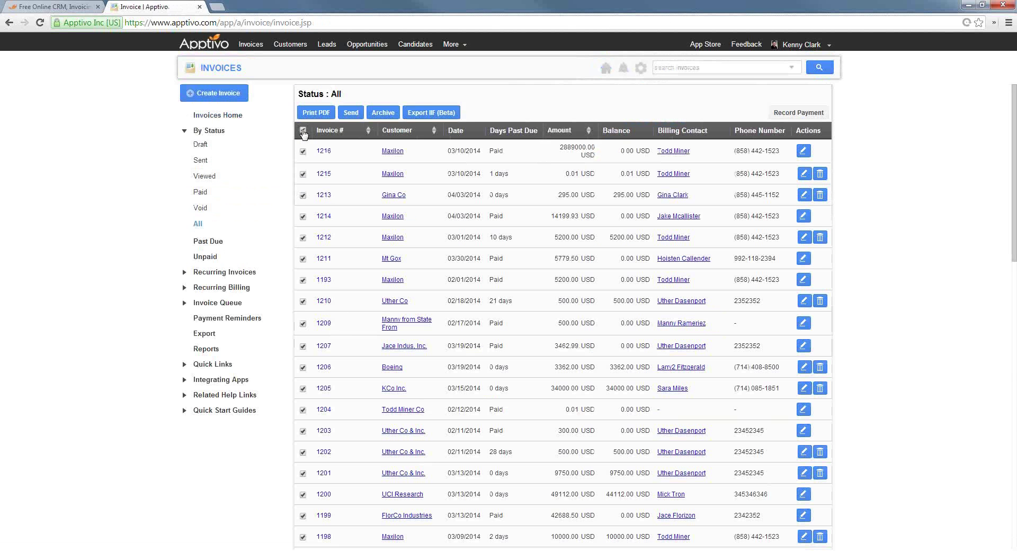
left_click(426, 114)
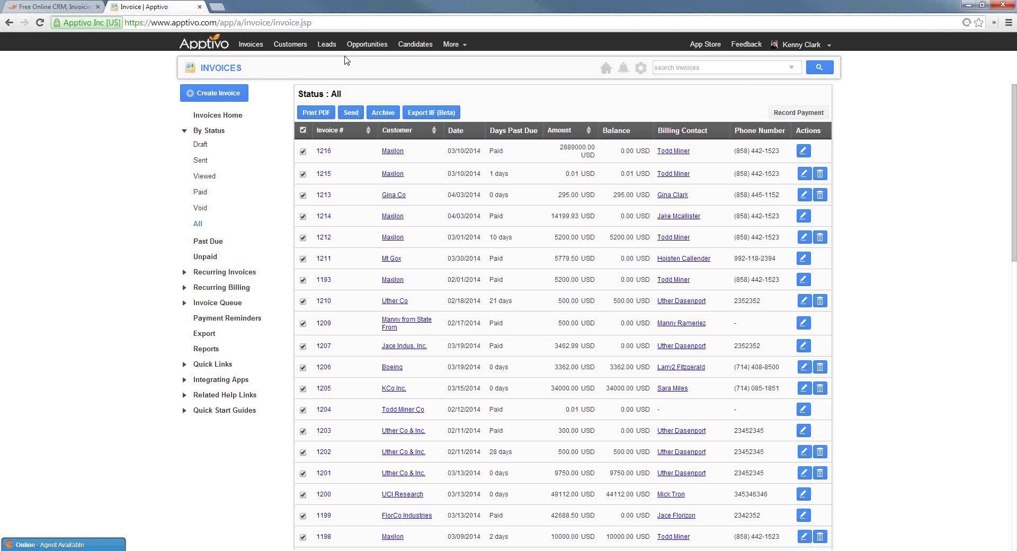
Go to the Customers app
left_click(291, 44)
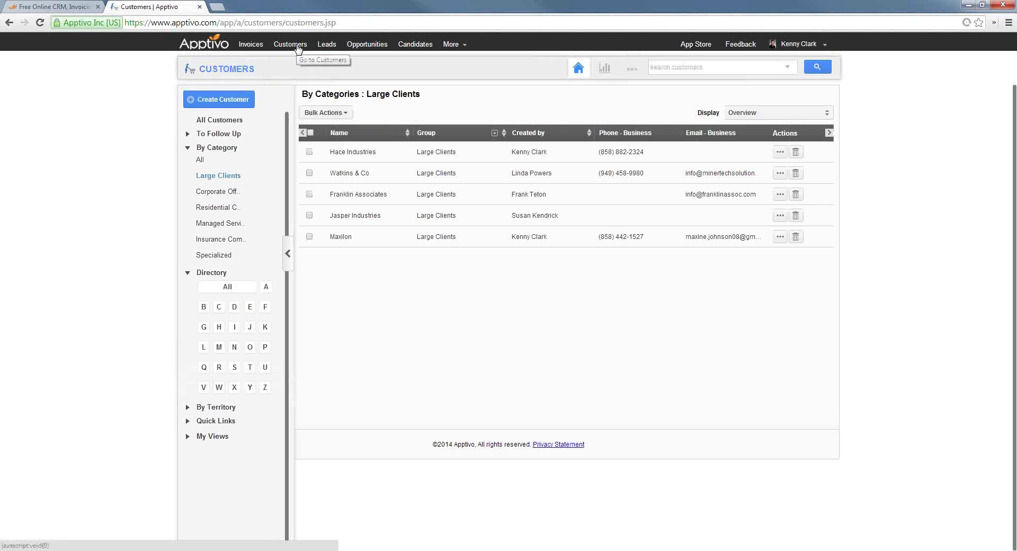
left_click(289, 47)
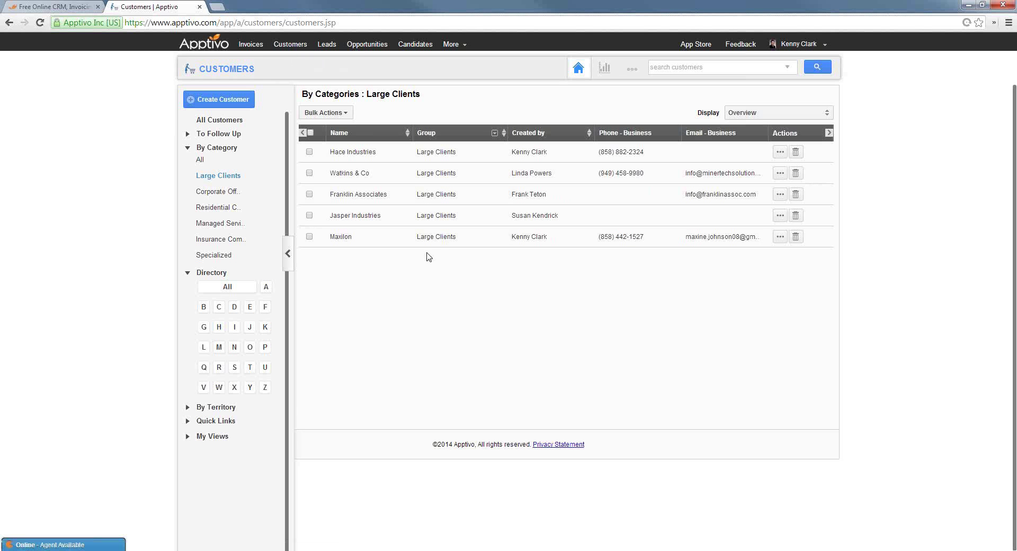
double_click(272, 70)
left_click(254, 68)
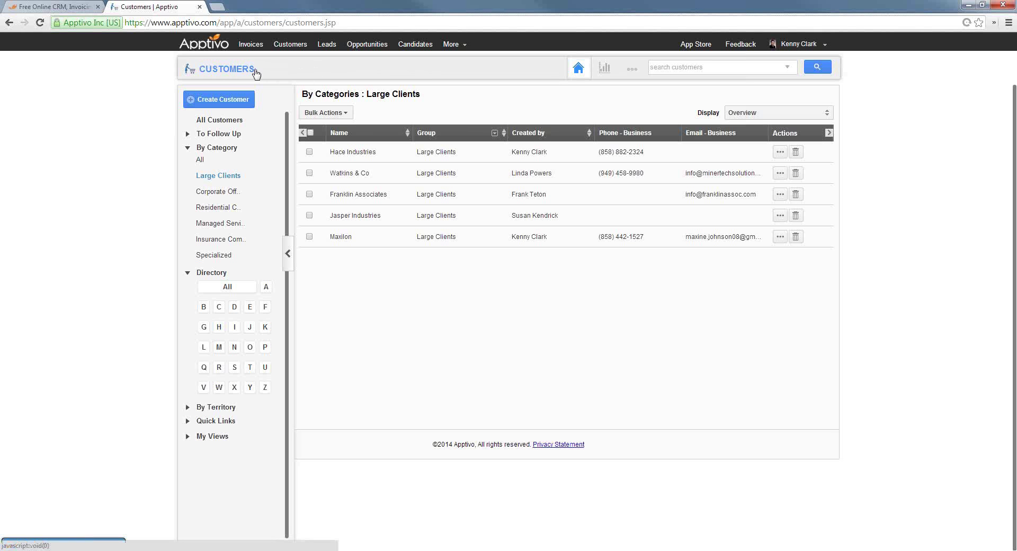
Try the advanced search, then filter customers by the California territory, showing only HyTek
left_click(683, 67)
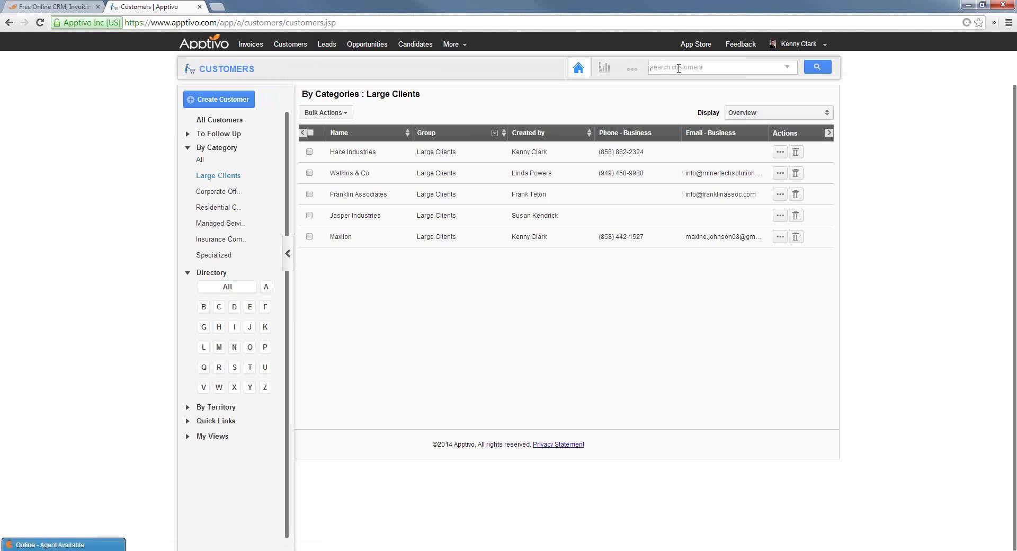
left_click(788, 67)
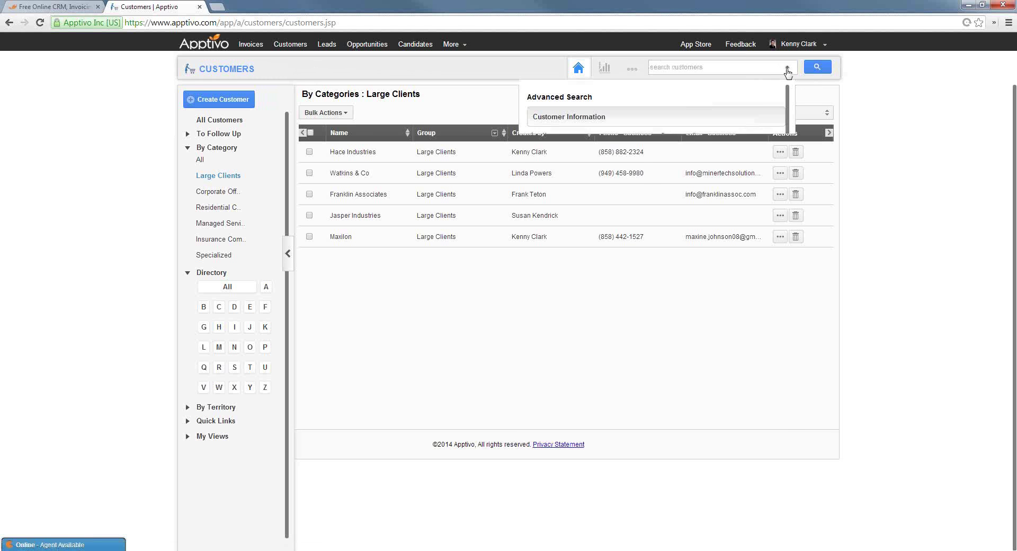
left_click(787, 68)
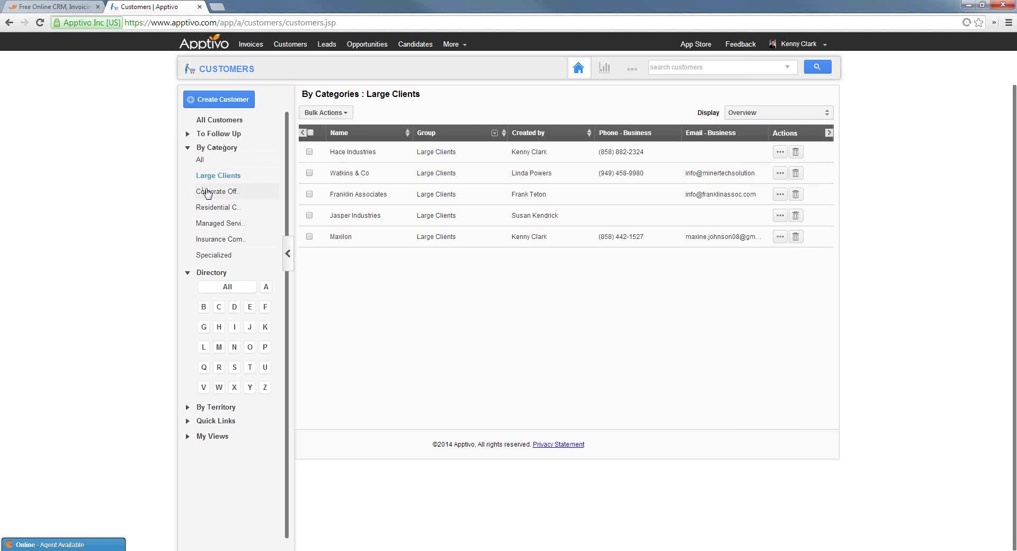
left_click(213, 407)
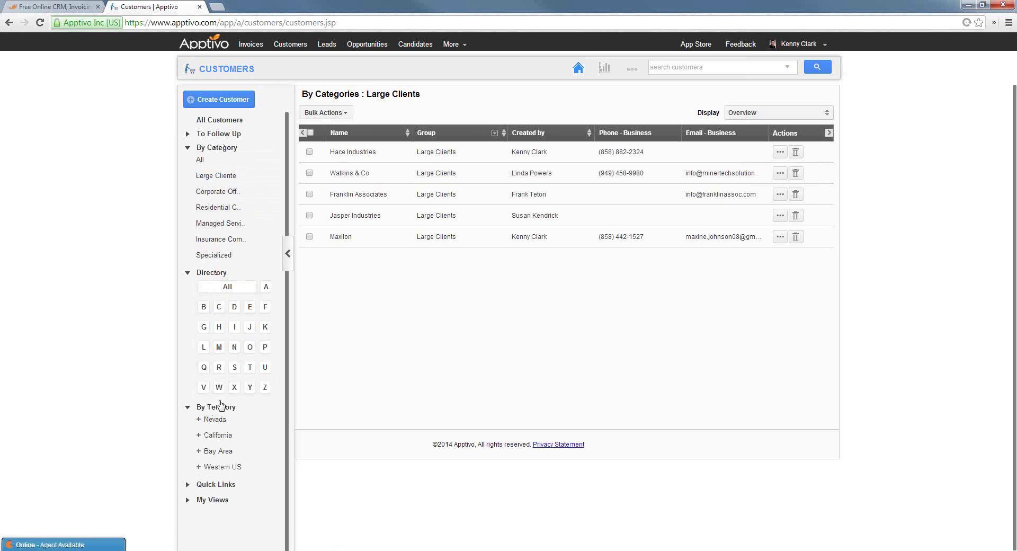
left_click(223, 436)
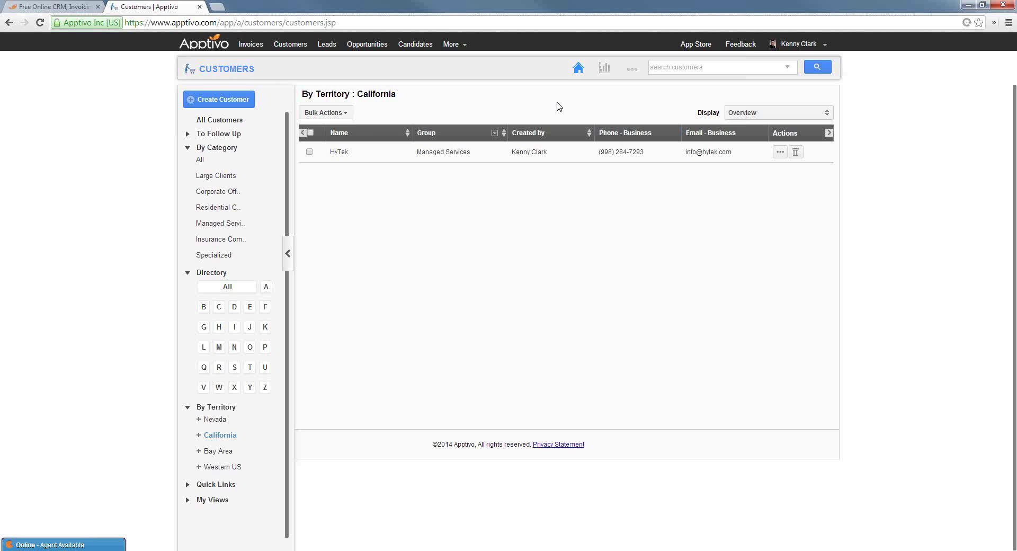
Set the advanced customer search to filter by the Residential Complex group
left_click(788, 68)
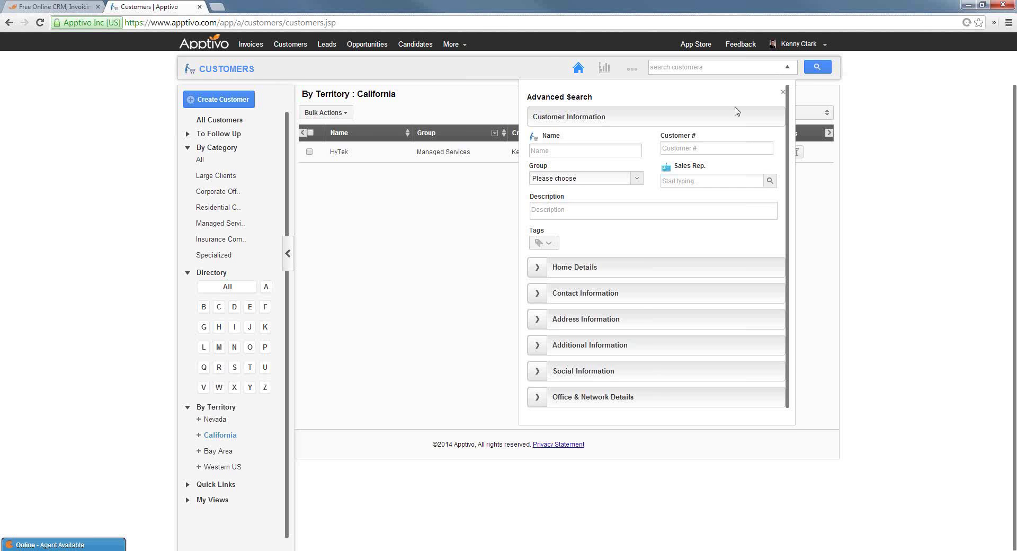
left_click(583, 180)
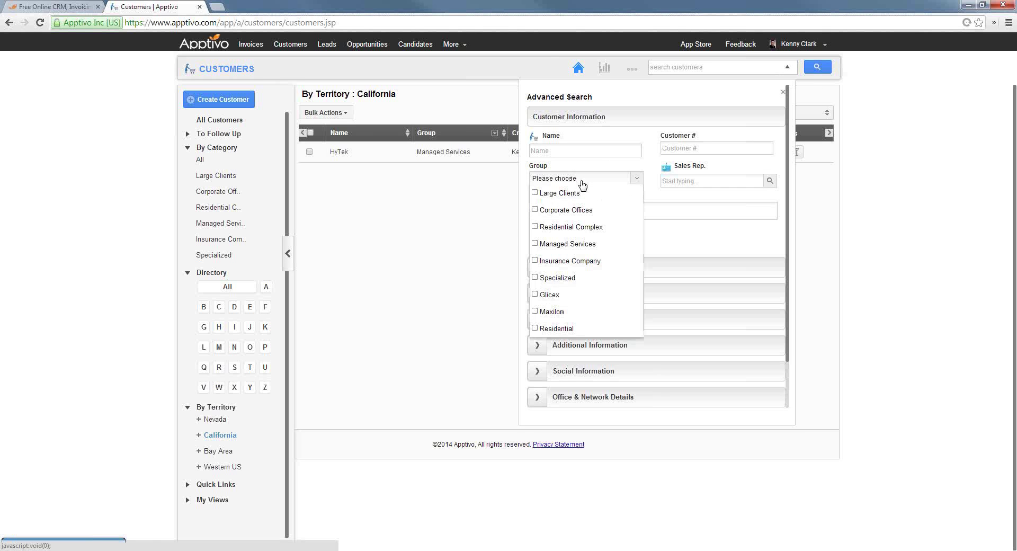
left_click(534, 227)
left_click(699, 238)
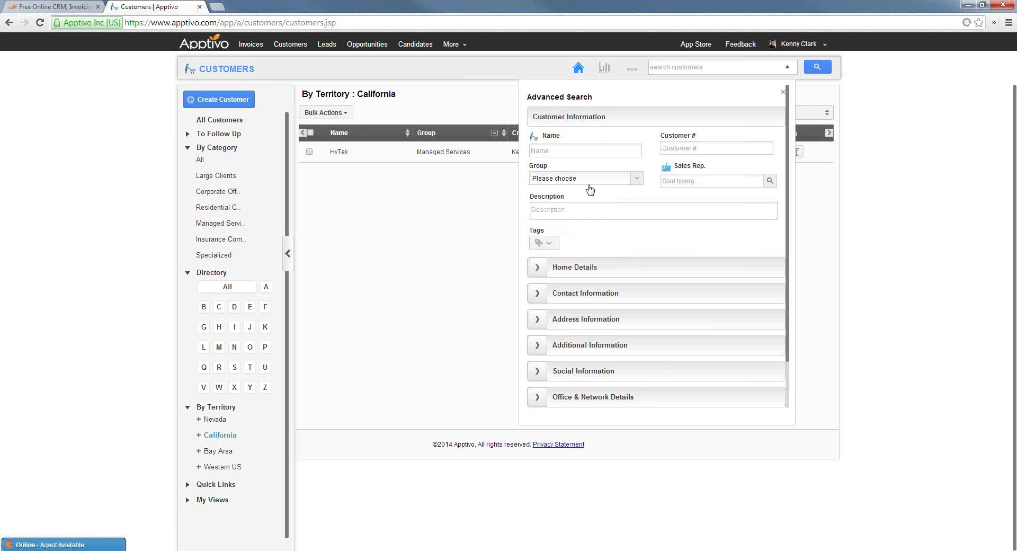
Search by address State California, returning the single customer 123 Warehousing
scroll(645, 239, "down", 2)
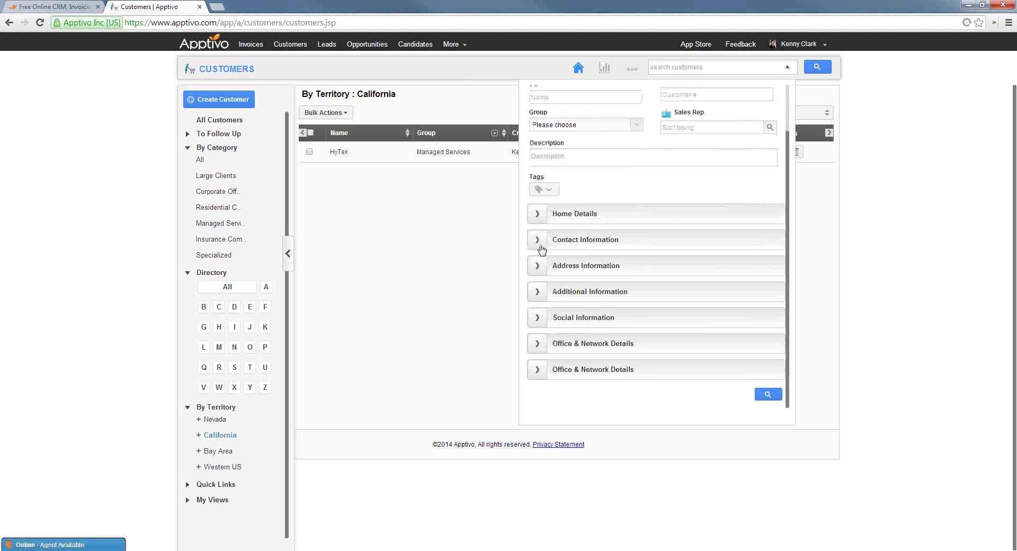
left_click(540, 267)
scroll(610, 318, "down", 3)
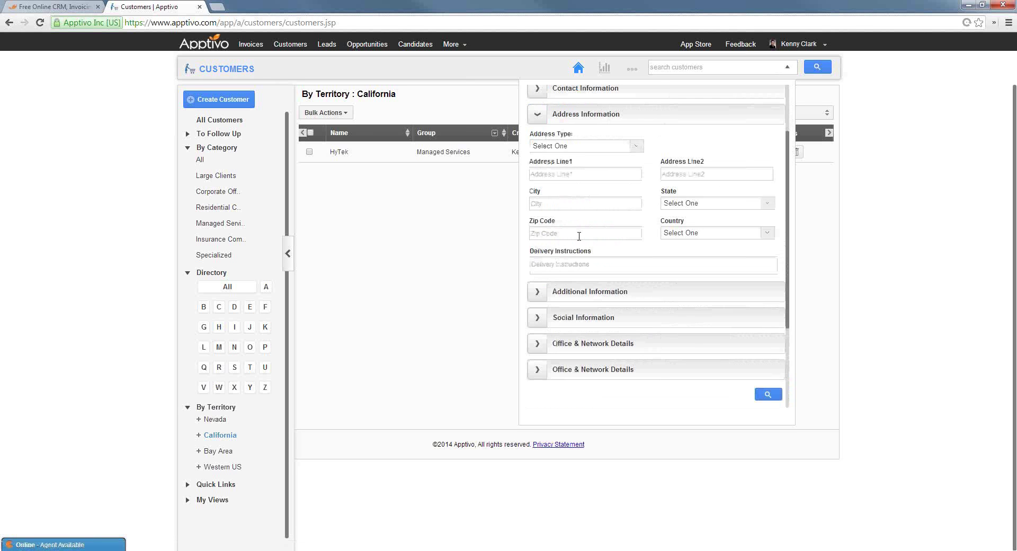
left_click(687, 205)
scroll(694, 253, "down", 5)
scroll(694, 253, "up", 3)
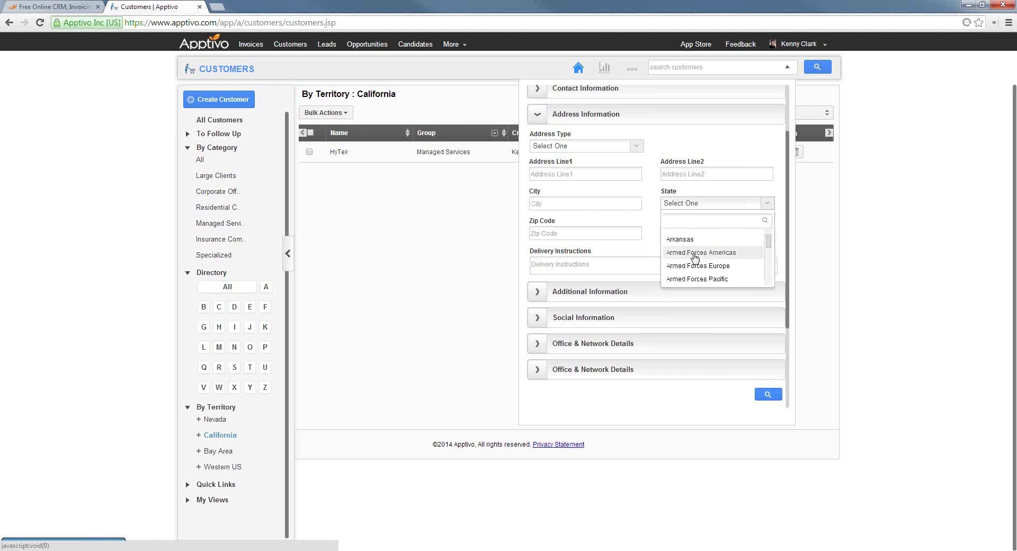
scroll(769, 250, "down", 2)
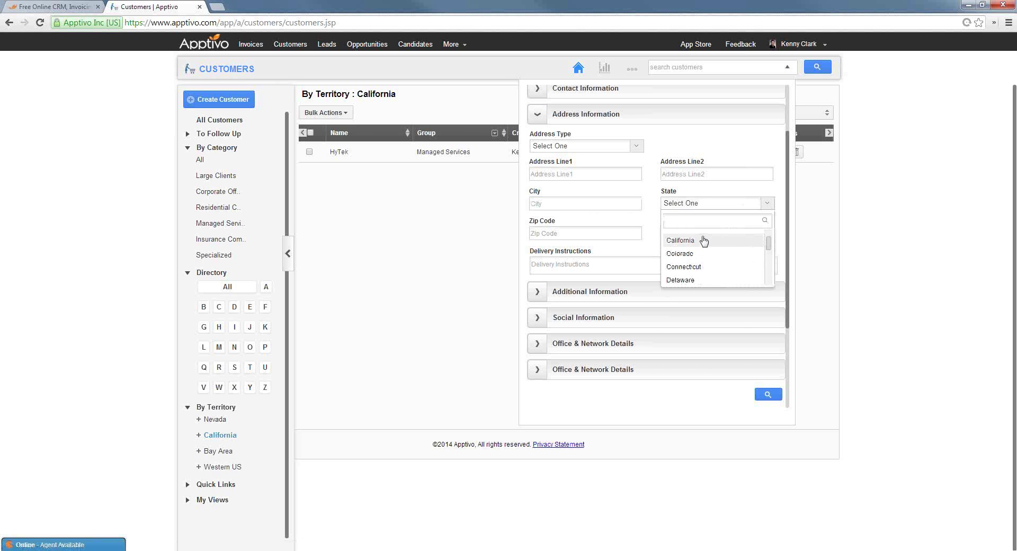
left_click(705, 240)
left_click(769, 394)
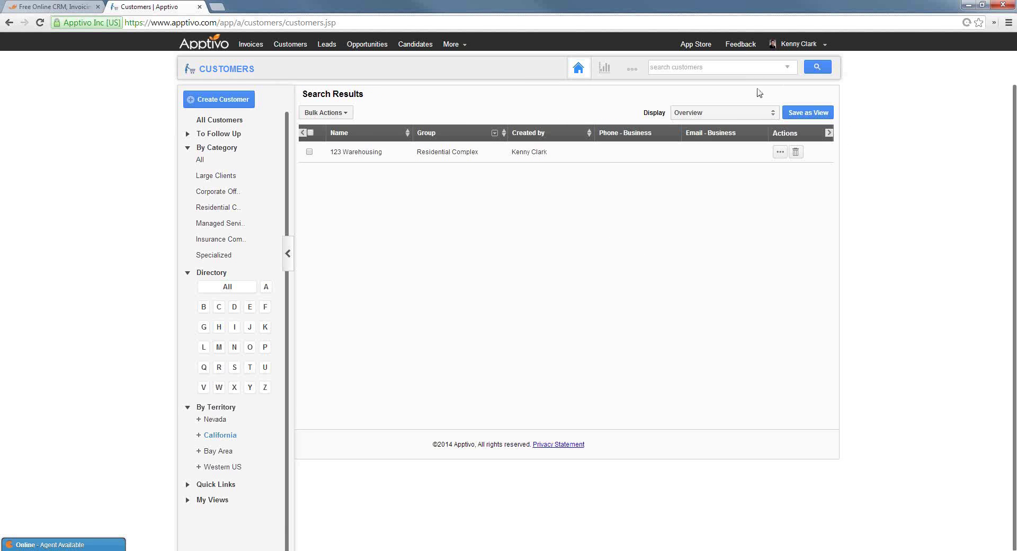
List all customers and remove the Group and Phone Business columns
left_click(819, 69)
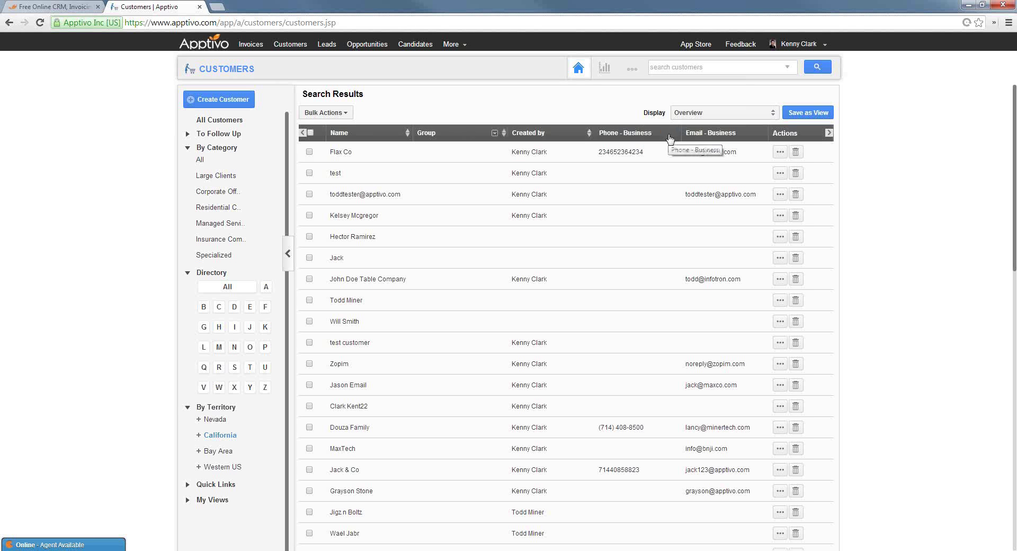
left_click(713, 117)
mouse_move(704, 198)
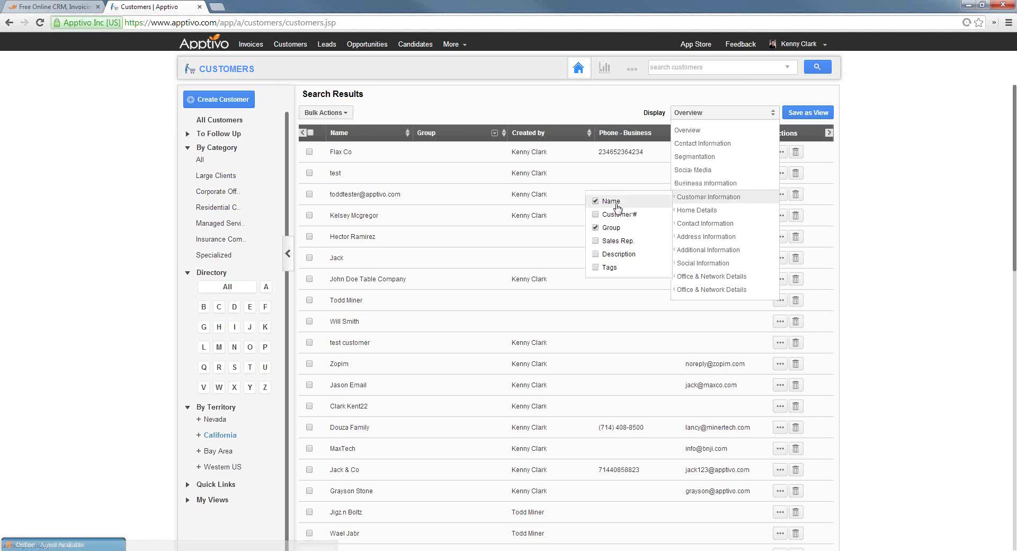
left_click(596, 229)
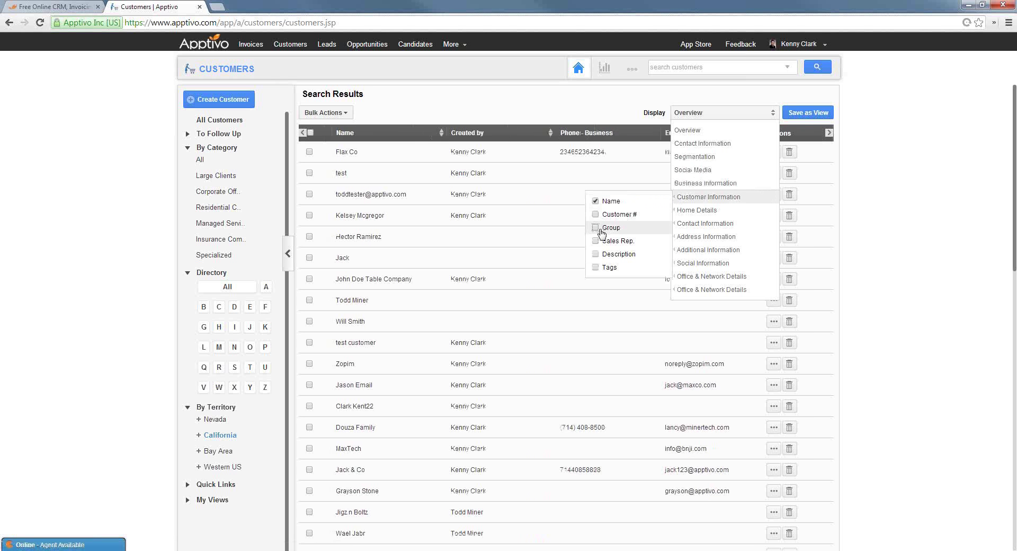
mouse_move(692, 227)
mouse_move(604, 229)
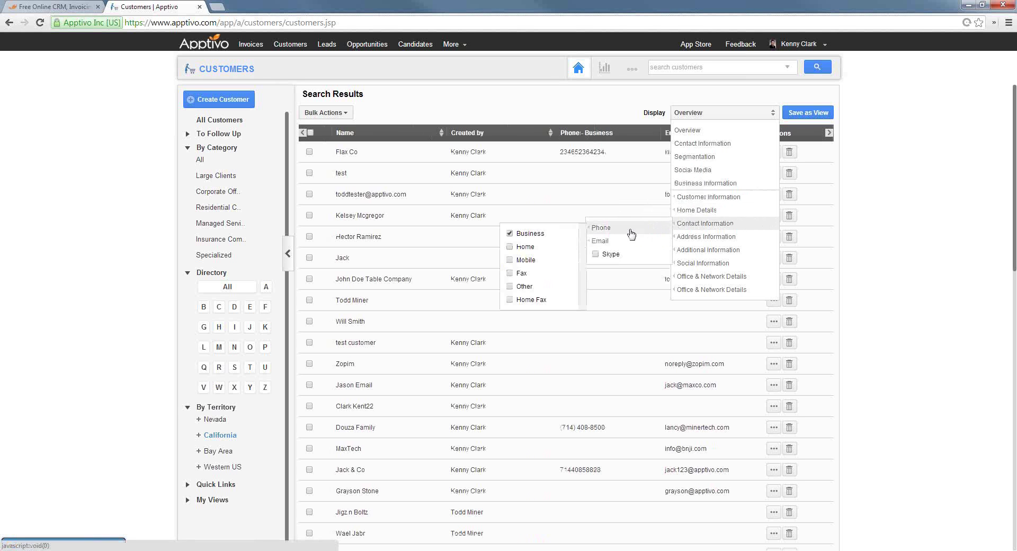
left_click(510, 233)
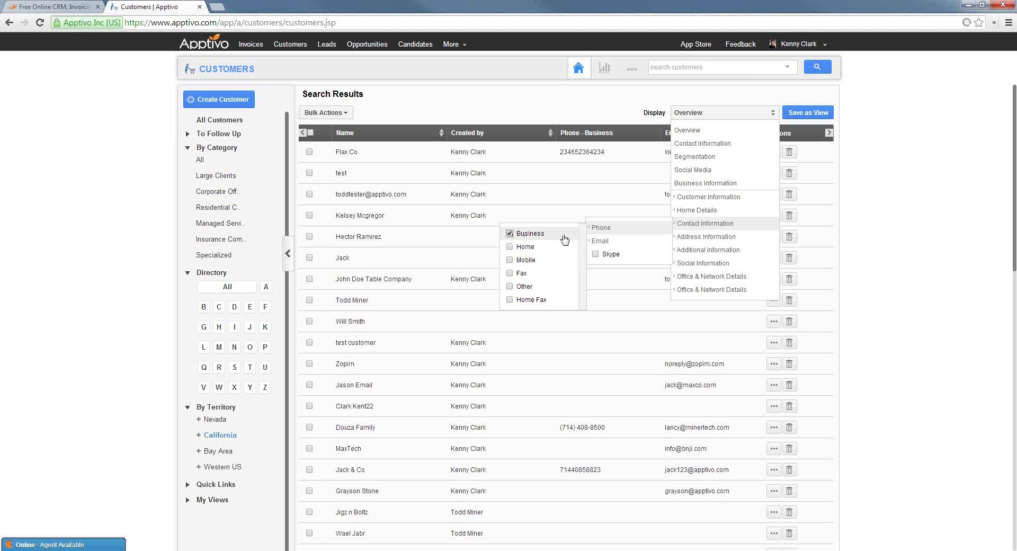
Add Billing Address Line1, City and Zip Code columns, remove Created by, and apply
mouse_move(694, 238)
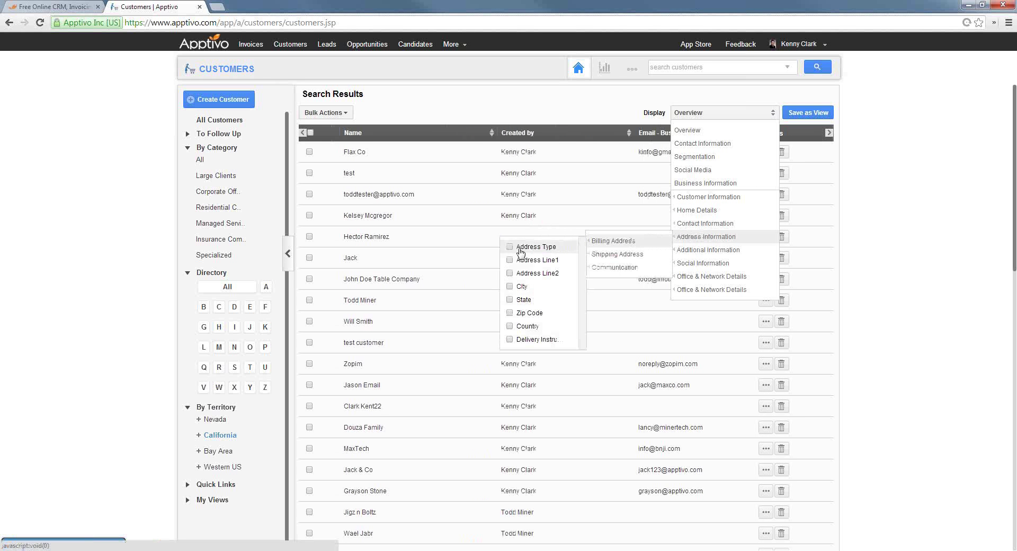
left_click(510, 261)
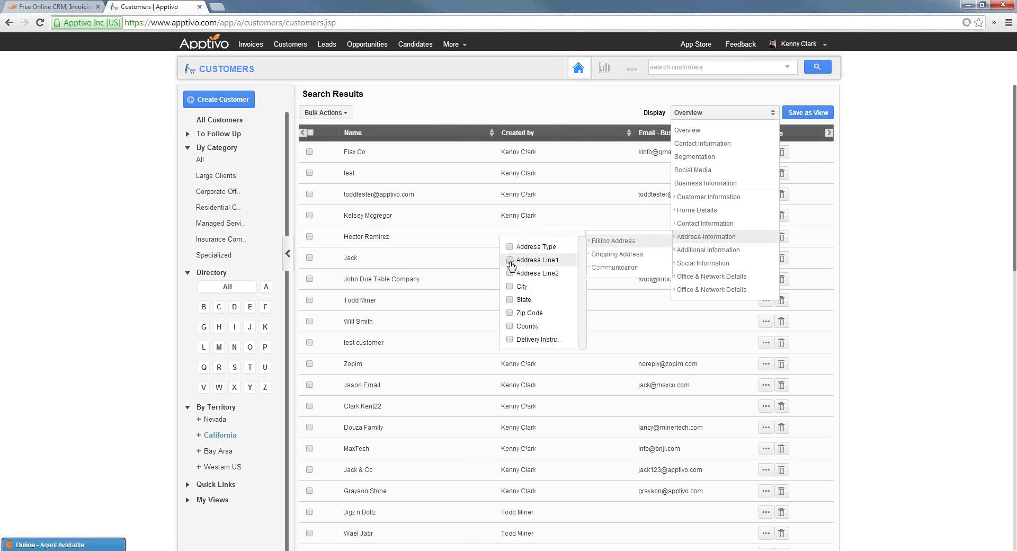
left_click(509, 287)
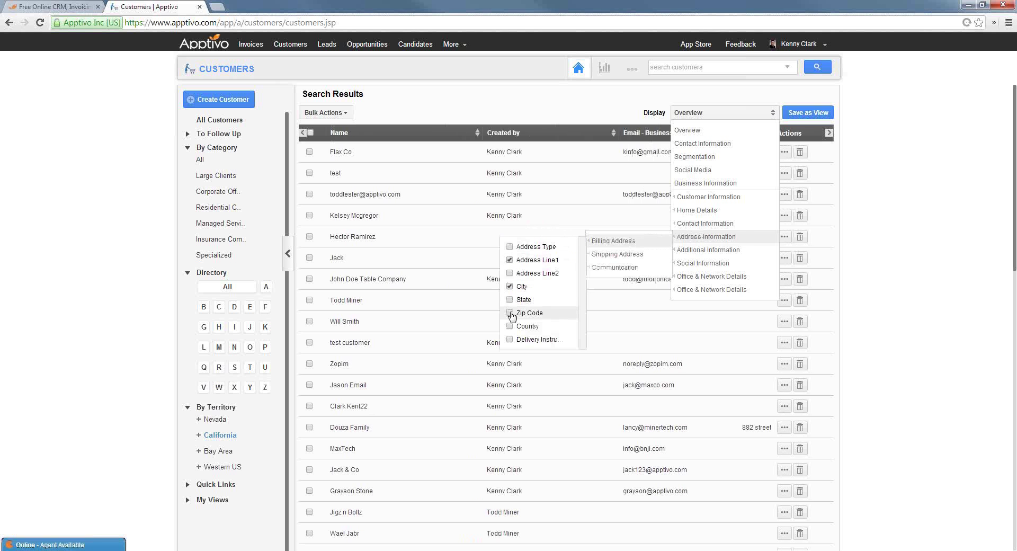
left_click(510, 313)
mouse_move(721, 199)
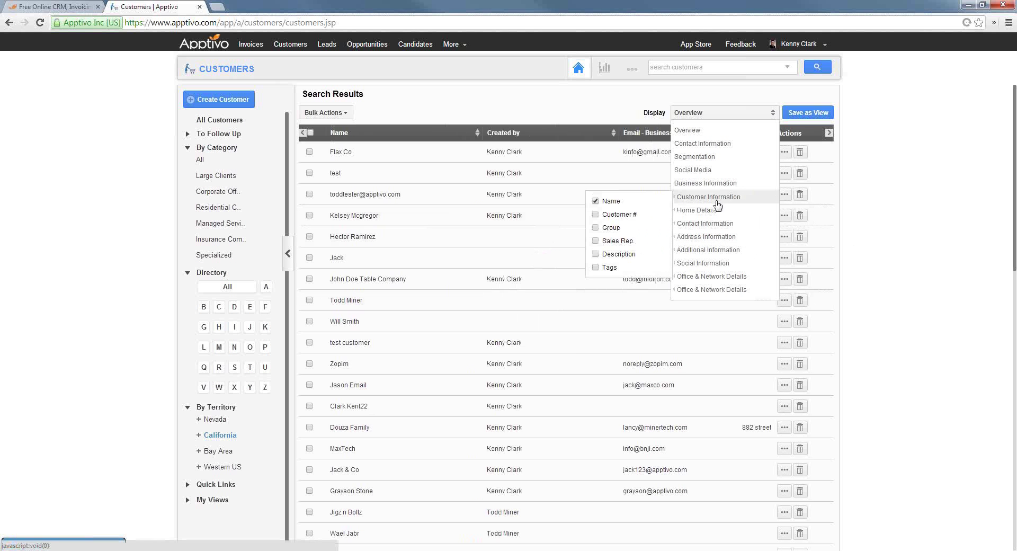
mouse_move(699, 250)
scroll(625, 302, "down", 3)
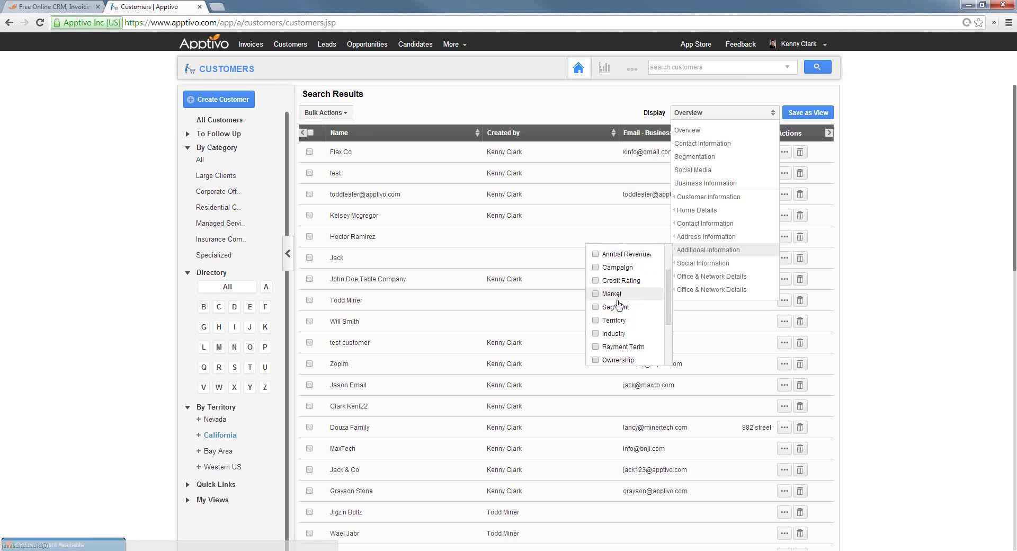
left_click(596, 347)
left_click(617, 347)
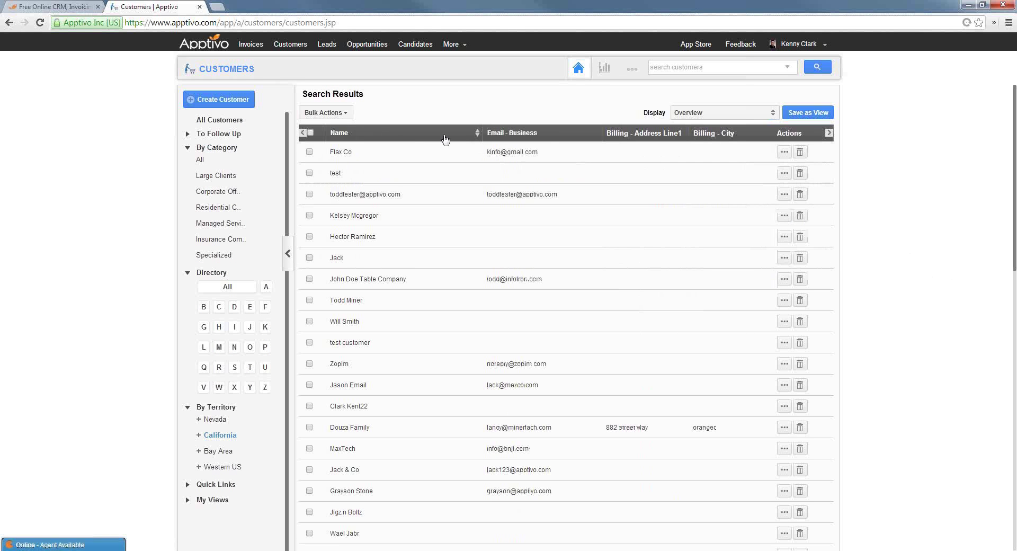
Save the current column layout as a new view named 'My ECalifornia Customers'
left_click(812, 114)
left_click(516, 281)
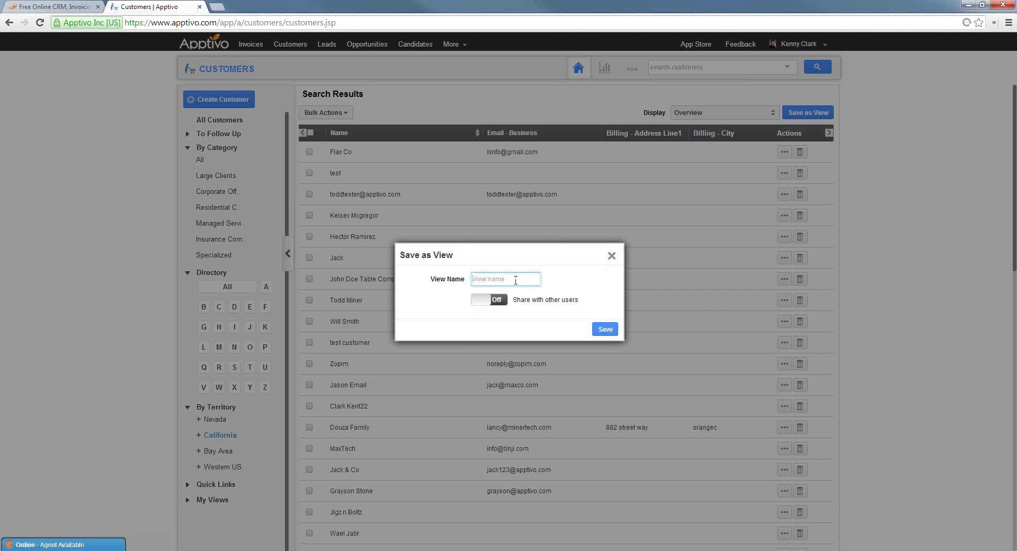
type("My E")
type("California Custo")
type("mers")
left_click(604, 329)
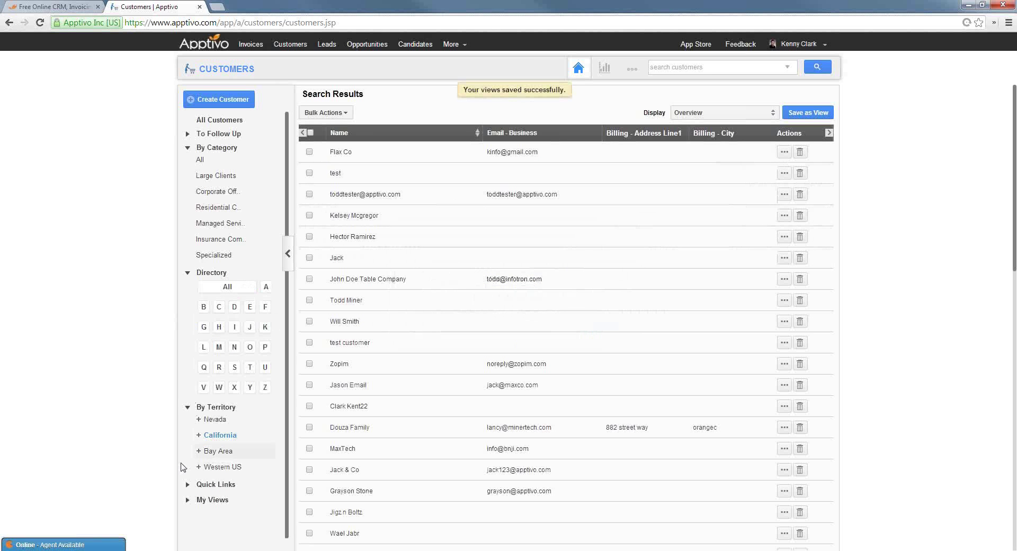
Browse the saved views North Bay Mailer, My California Customers and US West, ending on Double Pane Window Customers
left_click(208, 500)
scroll(154, 473, "down", 3)
scroll(227, 506, "down", 5)
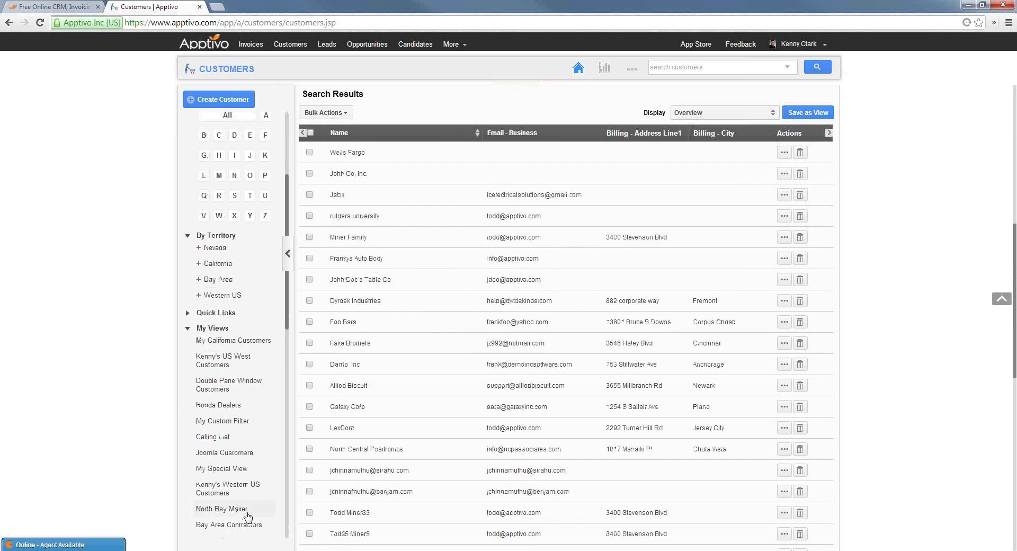
left_click(247, 510)
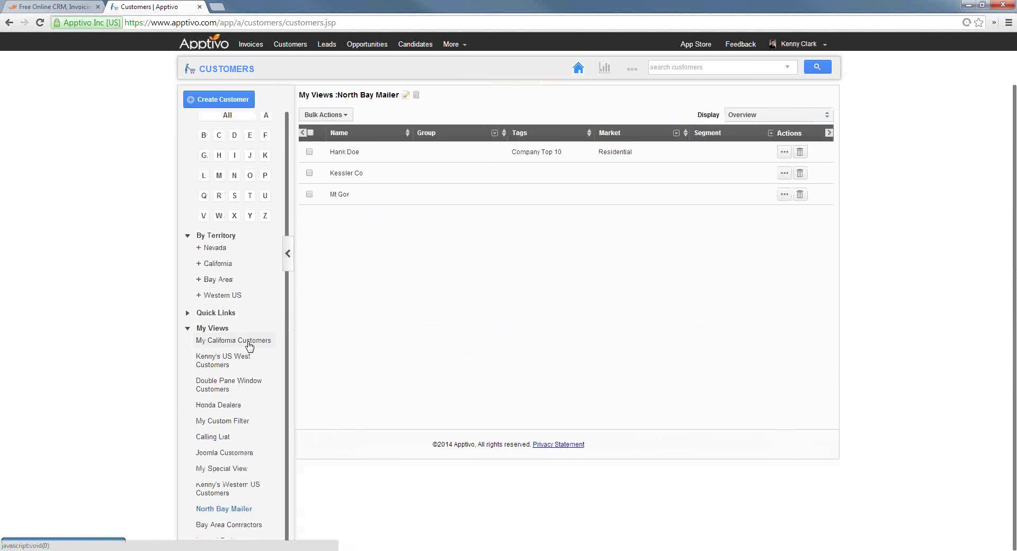
left_click(249, 346)
left_click(223, 371)
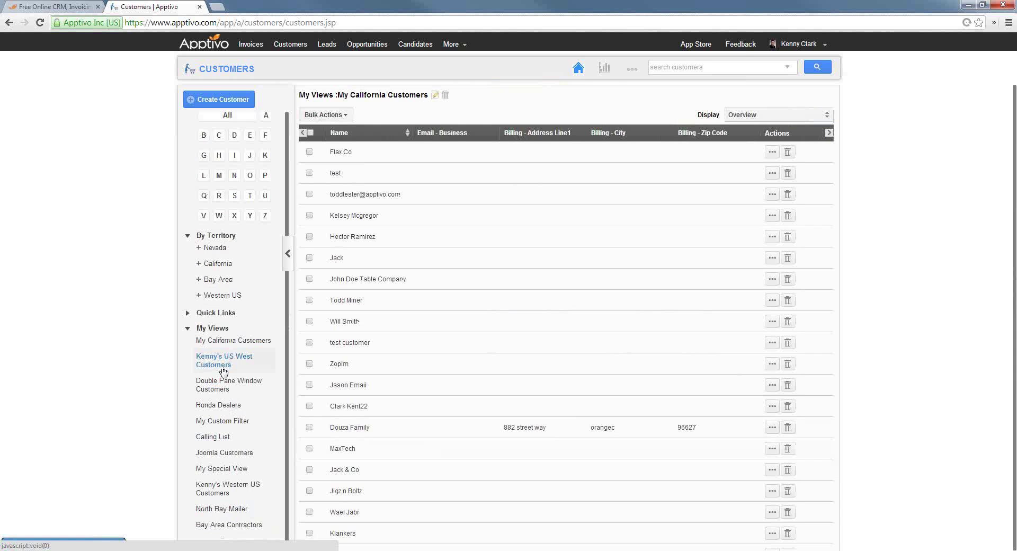
left_click(225, 385)
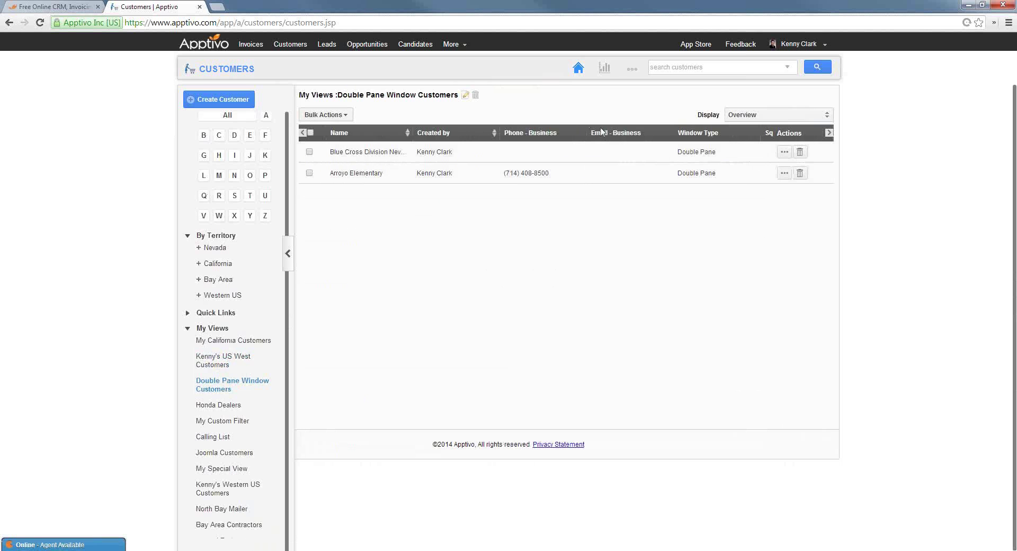
scroll(257, 333, "up", 3)
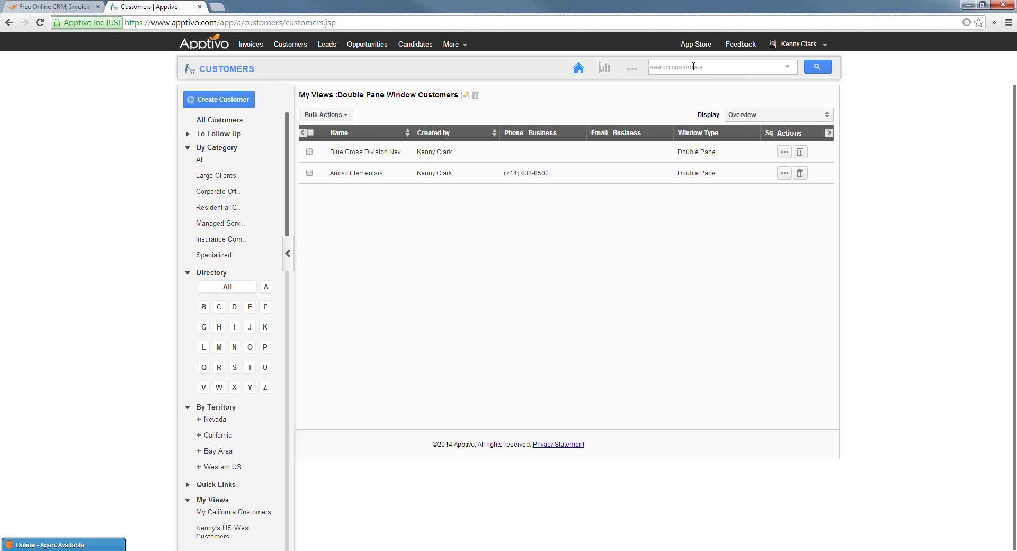
Search customers for maxilon and open Maxilon's full record
type("maxilon")
key("Return")
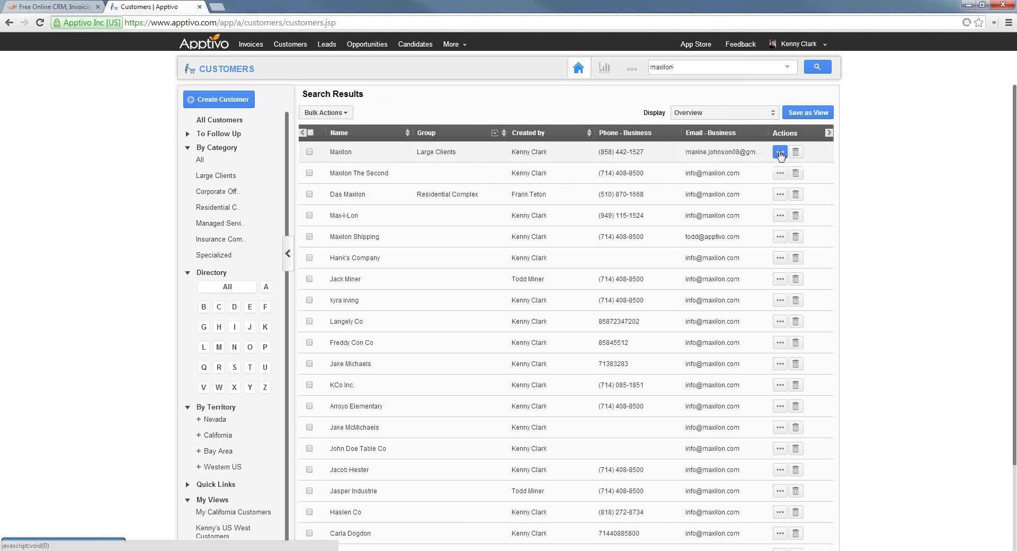
left_click(780, 154)
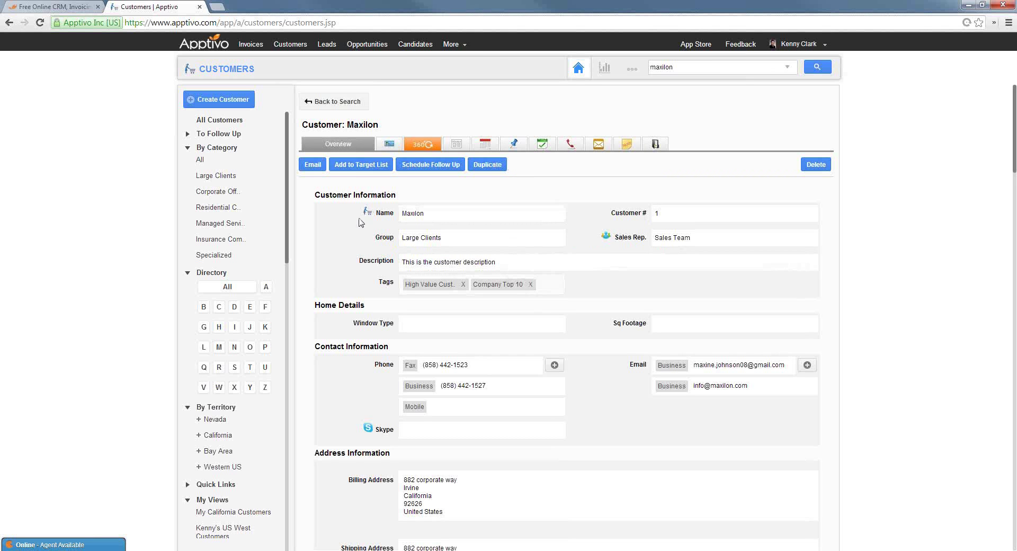
Keep Large Clients as Maxilon's group and mark the office as wired with Cat5
scroll(400, 246, "down", 2)
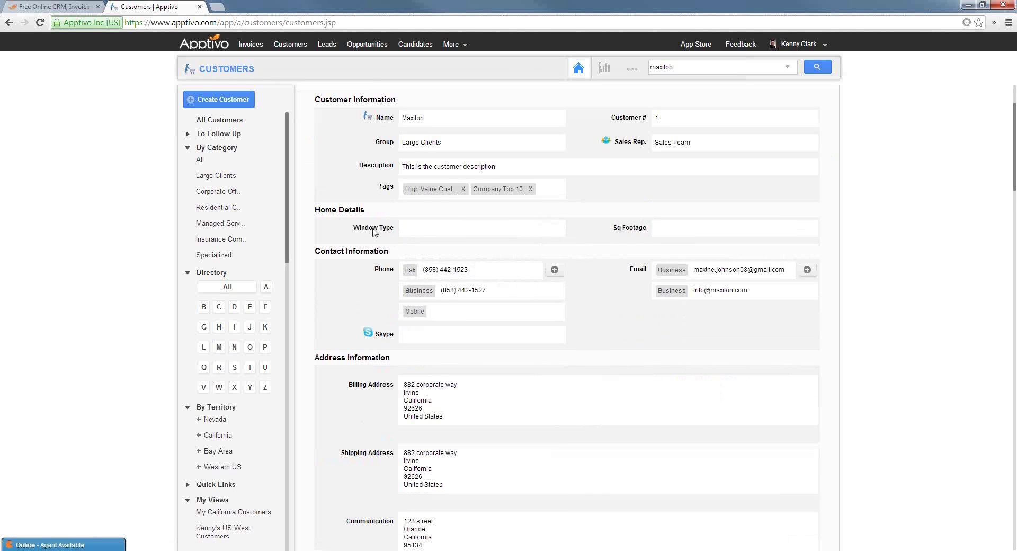
left_click(454, 148)
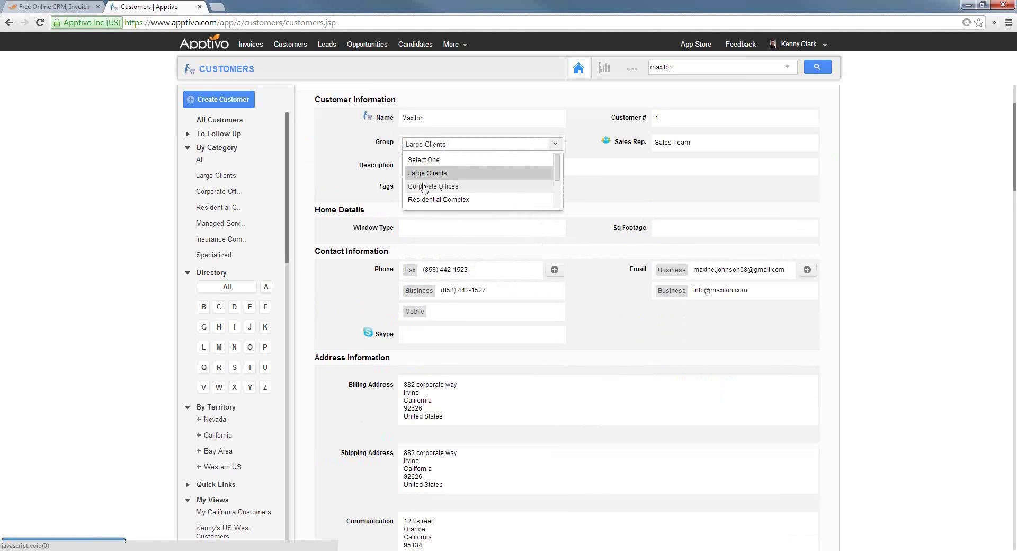
left_click(338, 176)
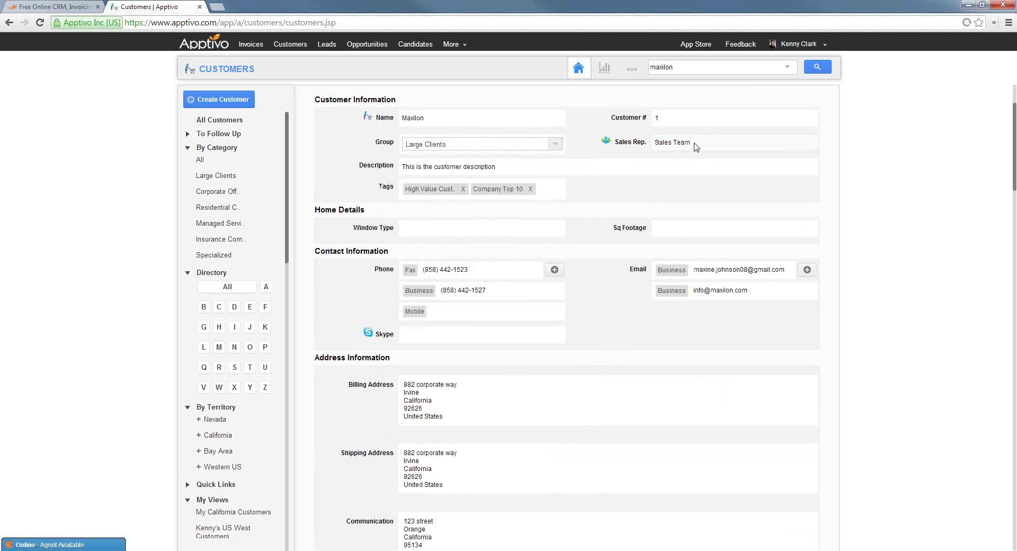
mouse_move(715, 315)
scroll(640, 317, "down", 5)
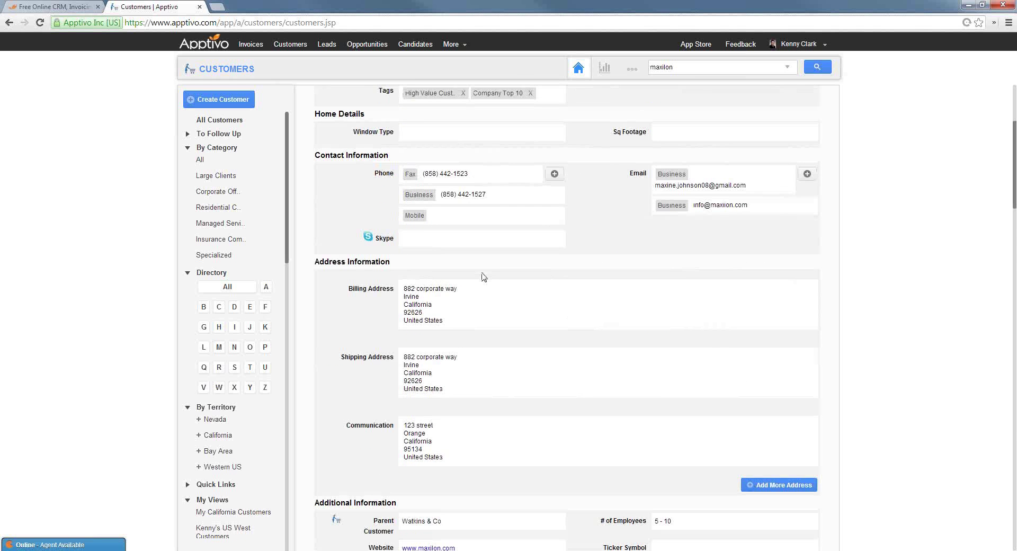
scroll(469, 315, "down", 7)
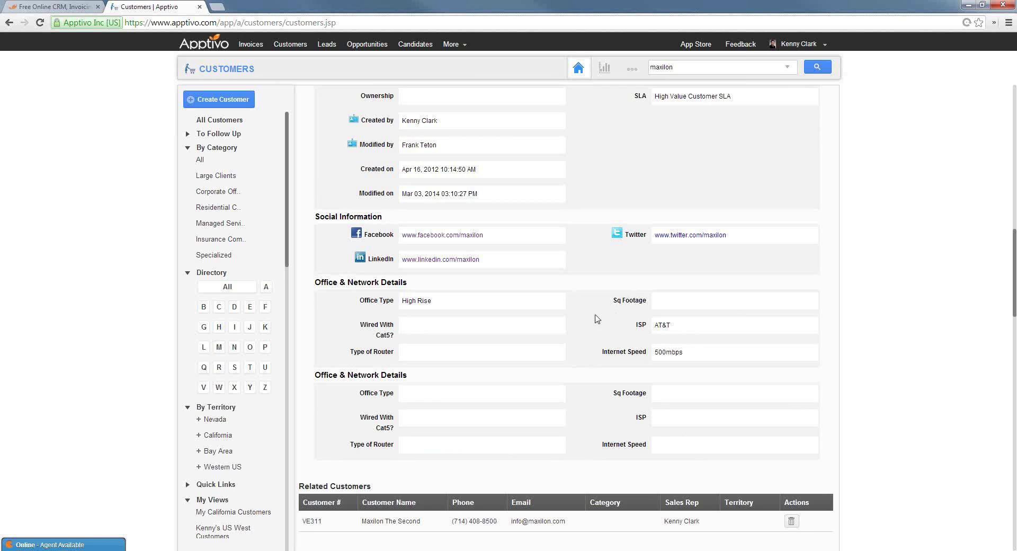
left_click(439, 328)
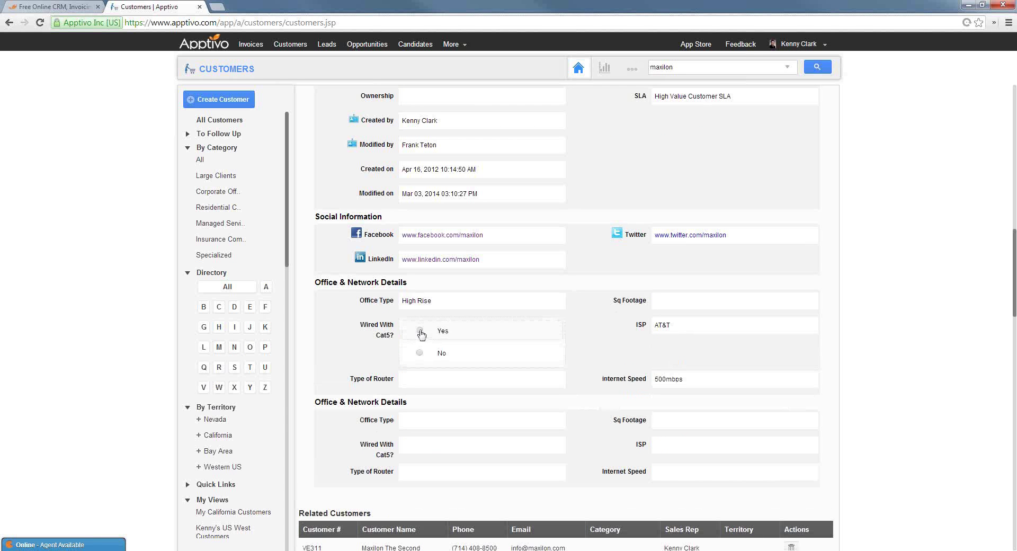
left_click(420, 332)
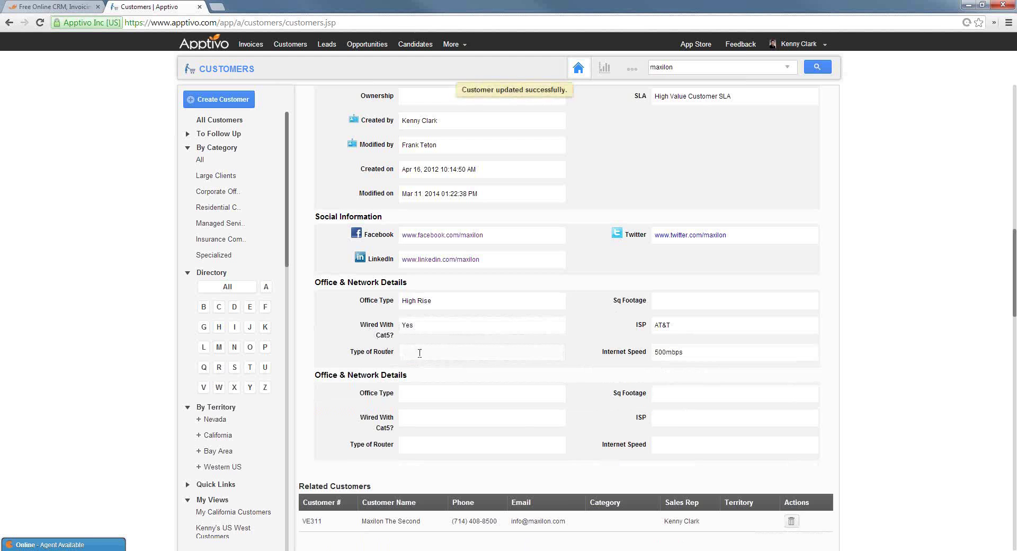
Set the Type of Router field to Cisco and save the record
left_click(422, 354)
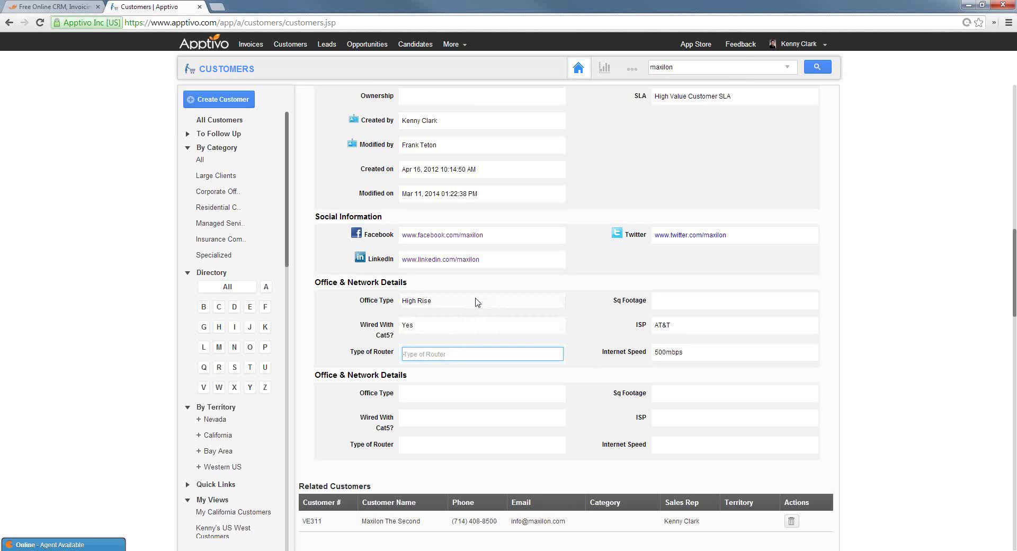
type("Cisco")
key("Return")
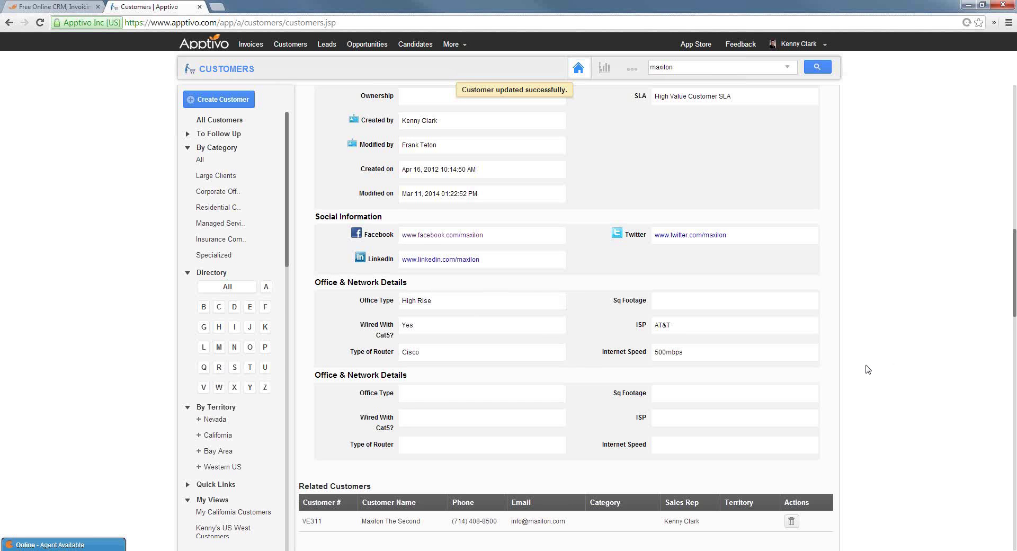
scroll(869, 369, "up", 3)
scroll(869, 369, "up", 5)
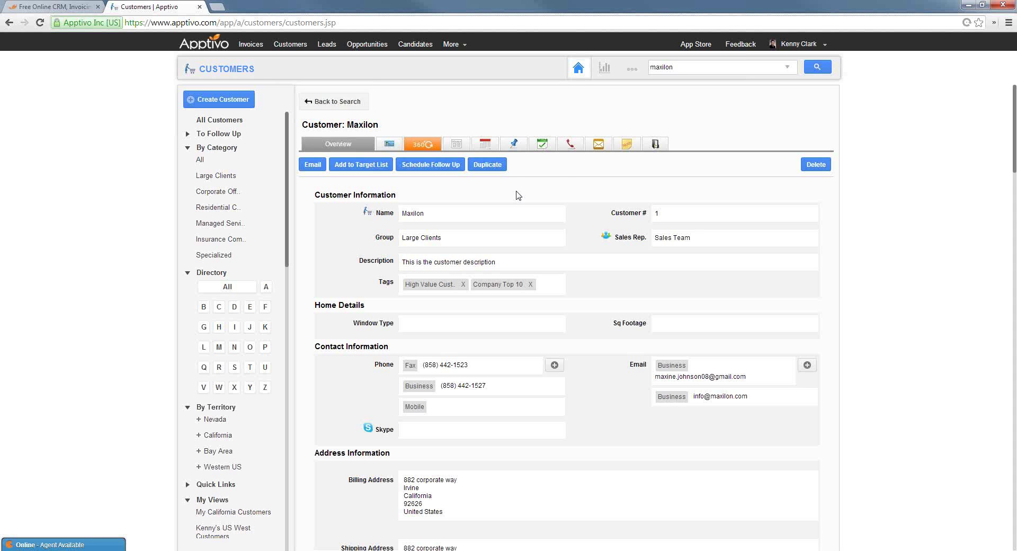
Show Maxilon's 360° contacts list and review one contact's full details before dismissing them
left_click(422, 144)
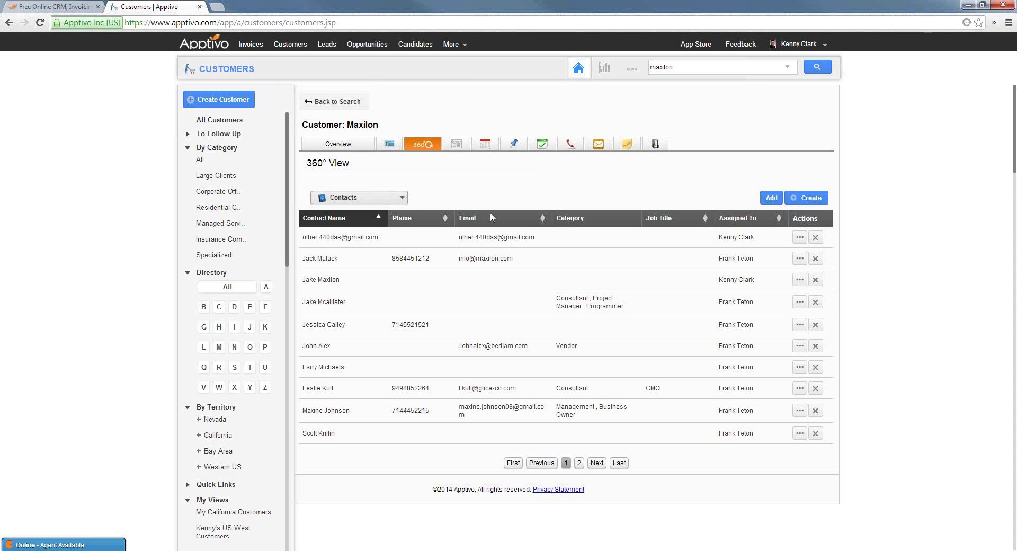
left_click(325, 302)
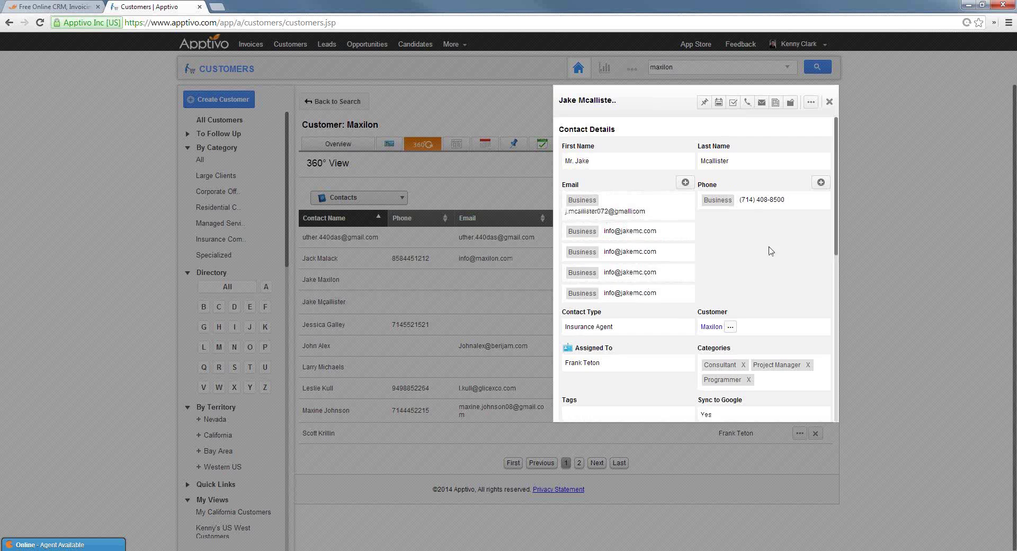
scroll(762, 255, "down", 6)
scroll(759, 258, "up", 3)
scroll(759, 258, "up", 2)
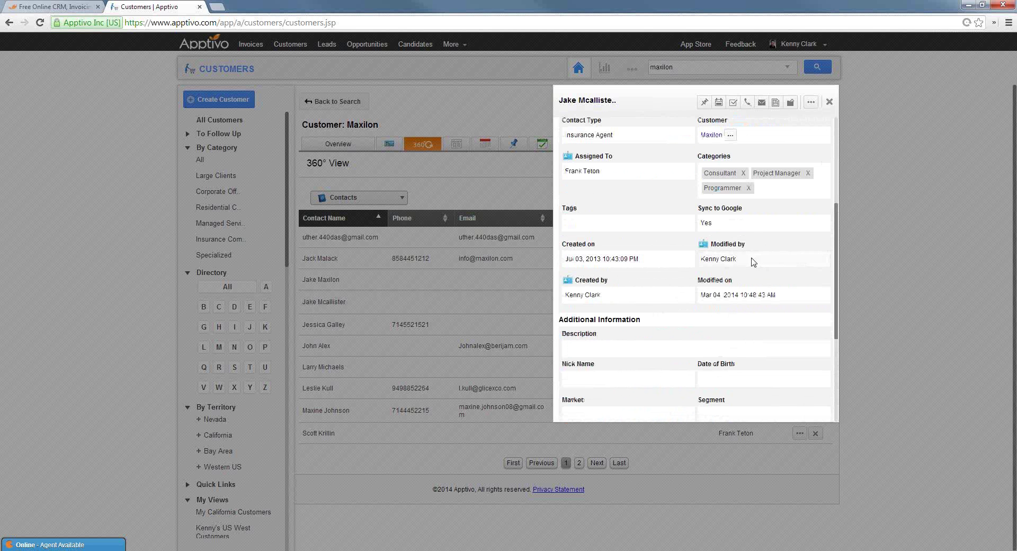
left_click(830, 102)
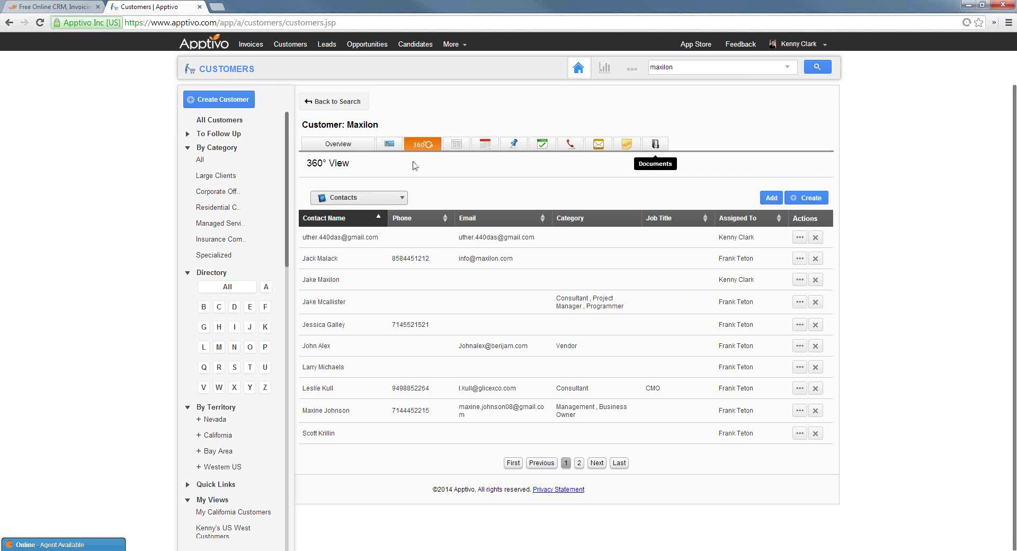
Switch the 360° View from Opportunities to Estimates, and finally to Cases
left_click(376, 198)
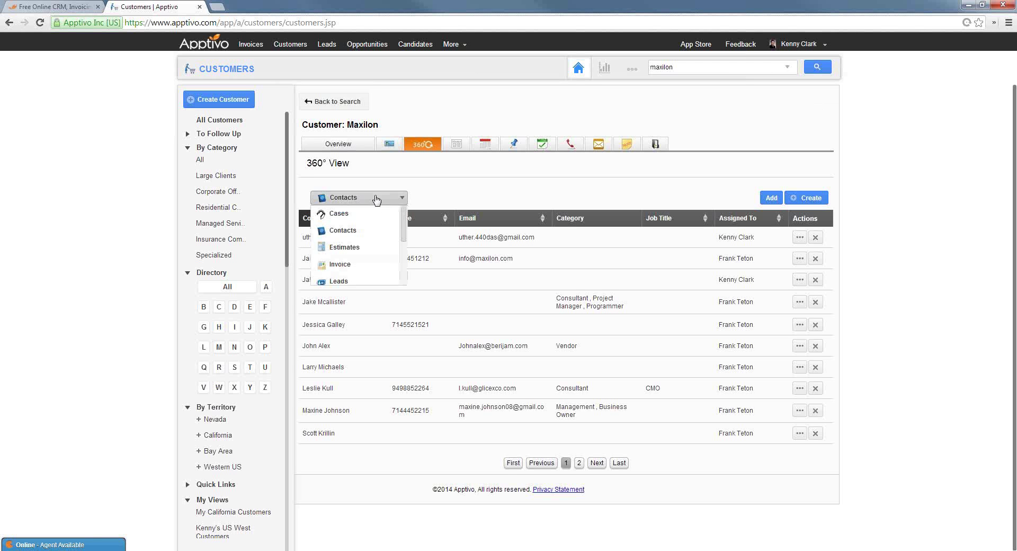
scroll(398, 218, "down", 3)
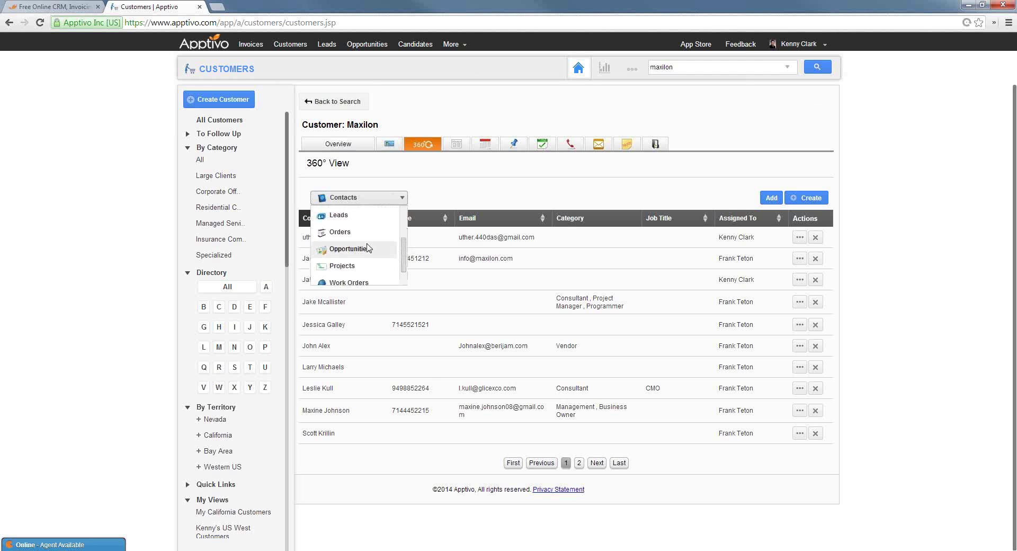
left_click(365, 250)
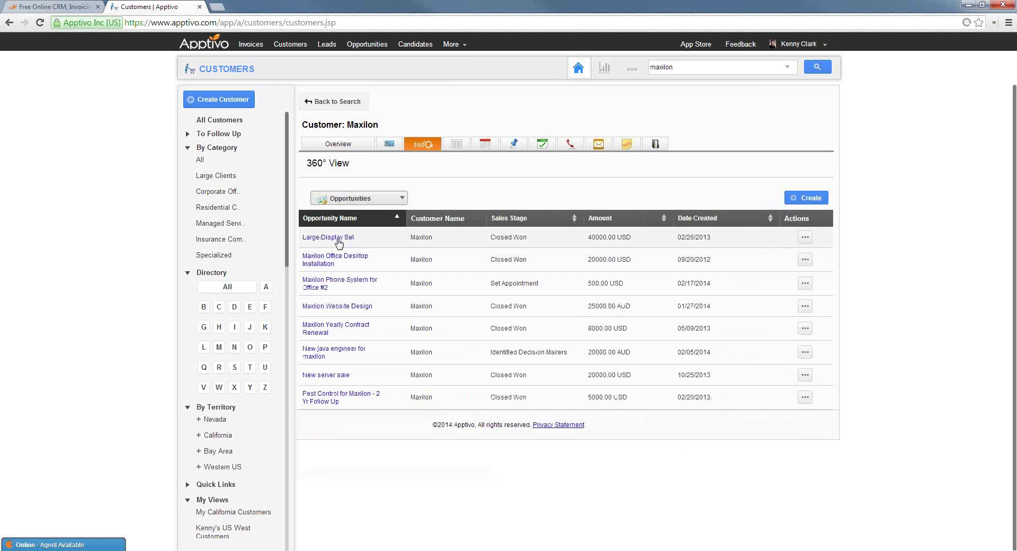
left_click(371, 200)
scroll(354, 260, "down", 2)
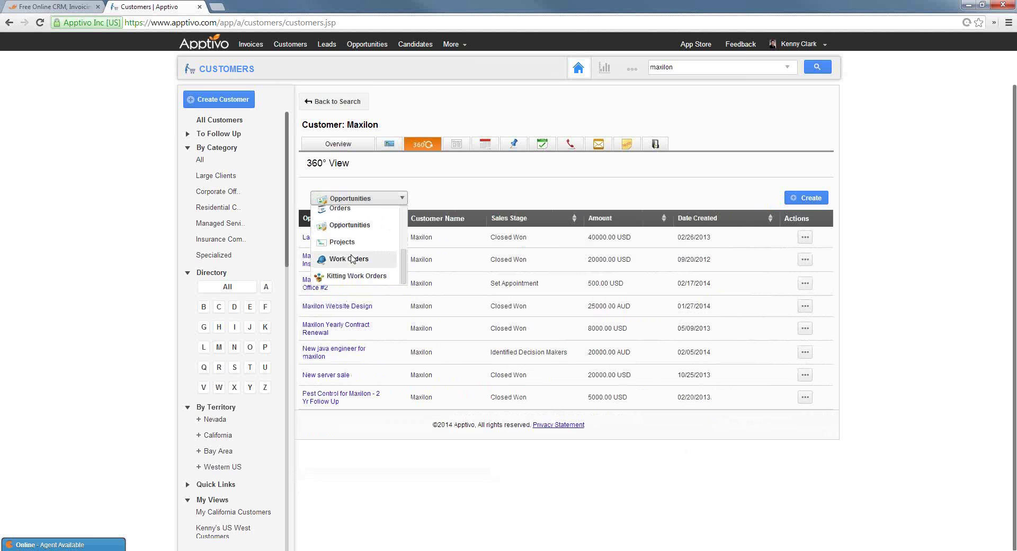
scroll(352, 263, "up", 3)
left_click(347, 243)
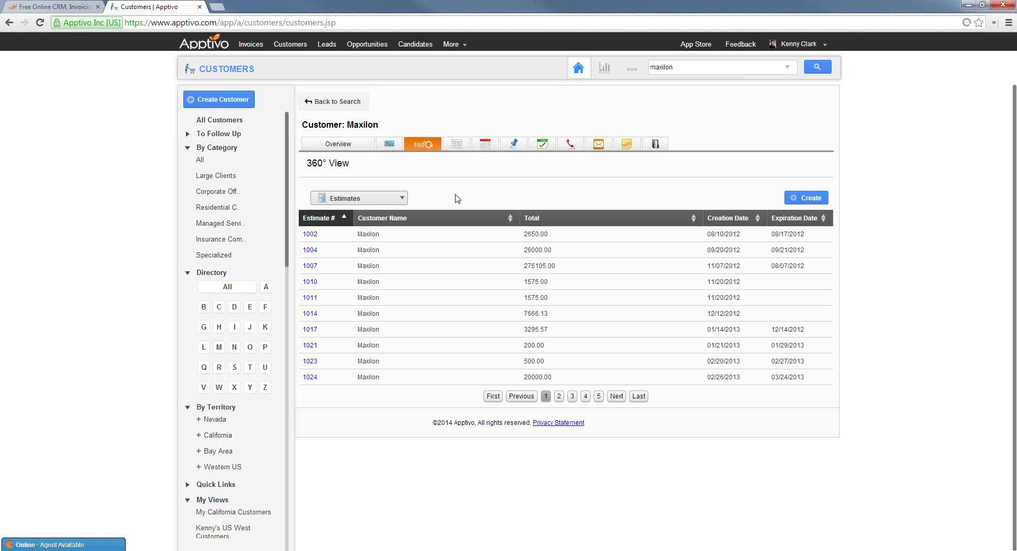
left_click(390, 198)
left_click(339, 214)
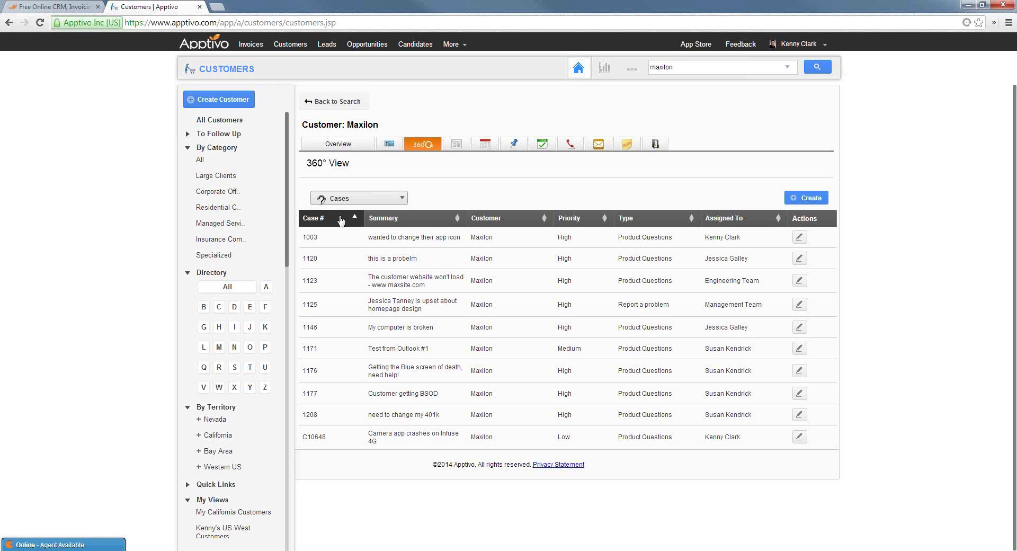
Start a new case for Maxilon and inspect the pre-filled Reported By customer name
left_click(806, 197)
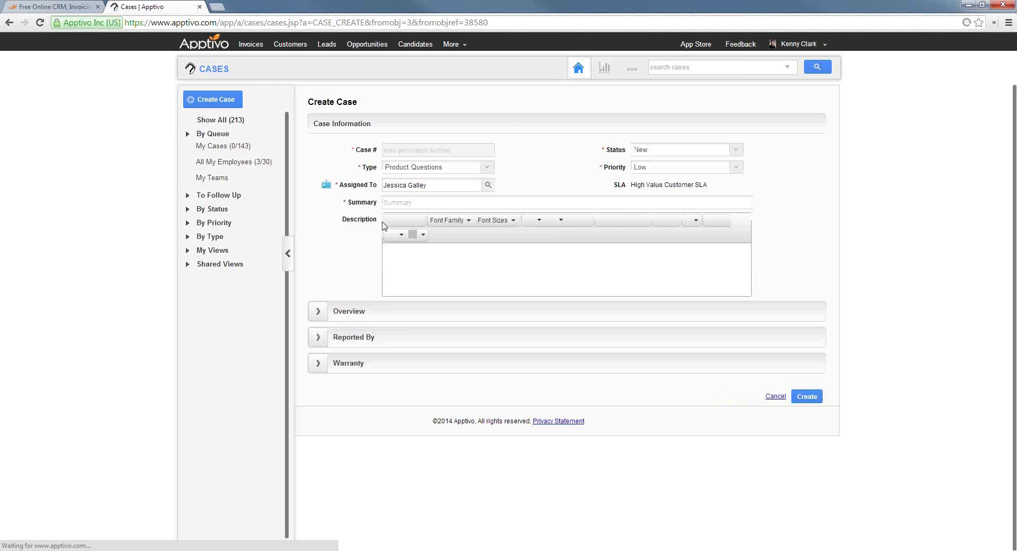
left_click(318, 336)
left_click(406, 364)
left_click_drag(405, 365, 369, 364)
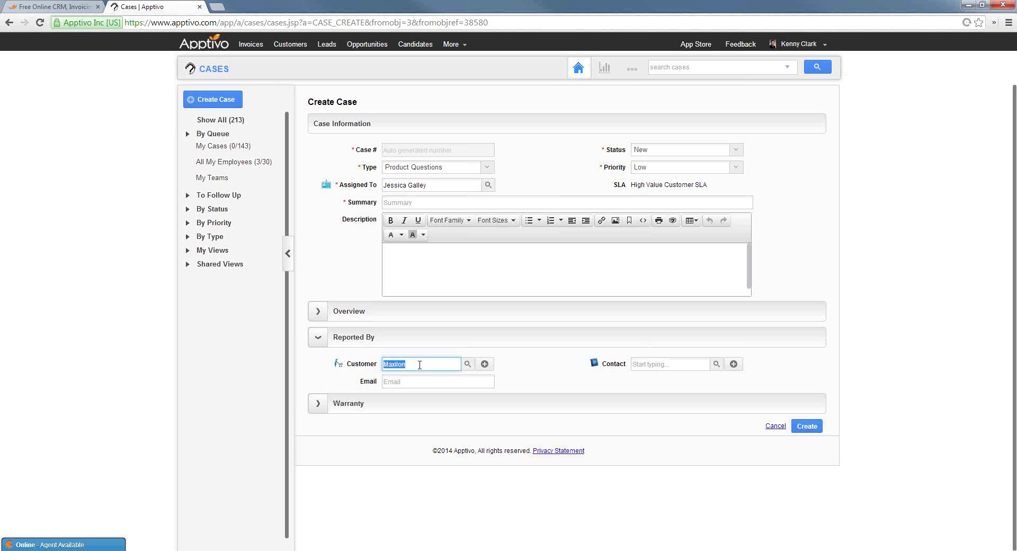
Start another case from the Cases list, review Reported By, and abandon it for the Customers app
left_click(224, 69)
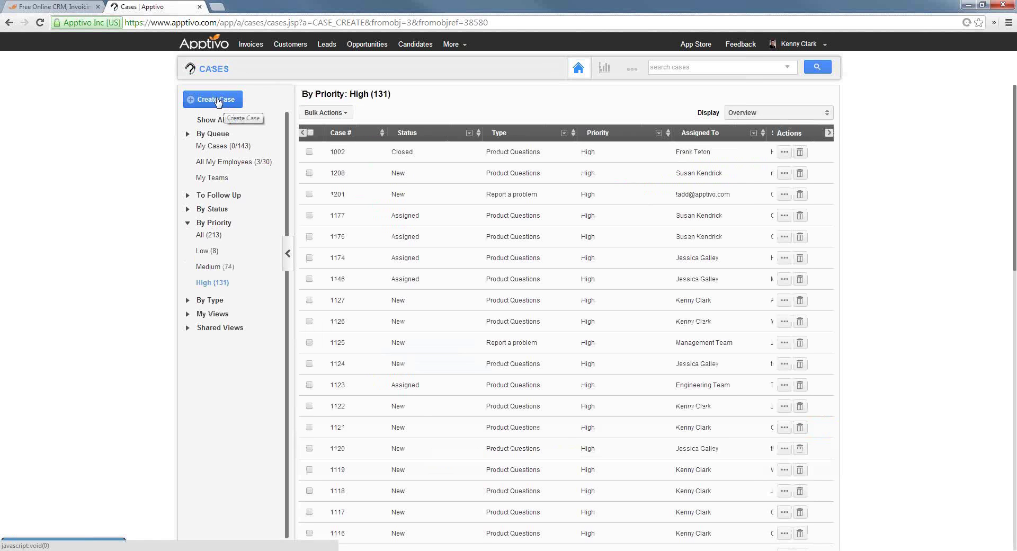
left_click(220, 101)
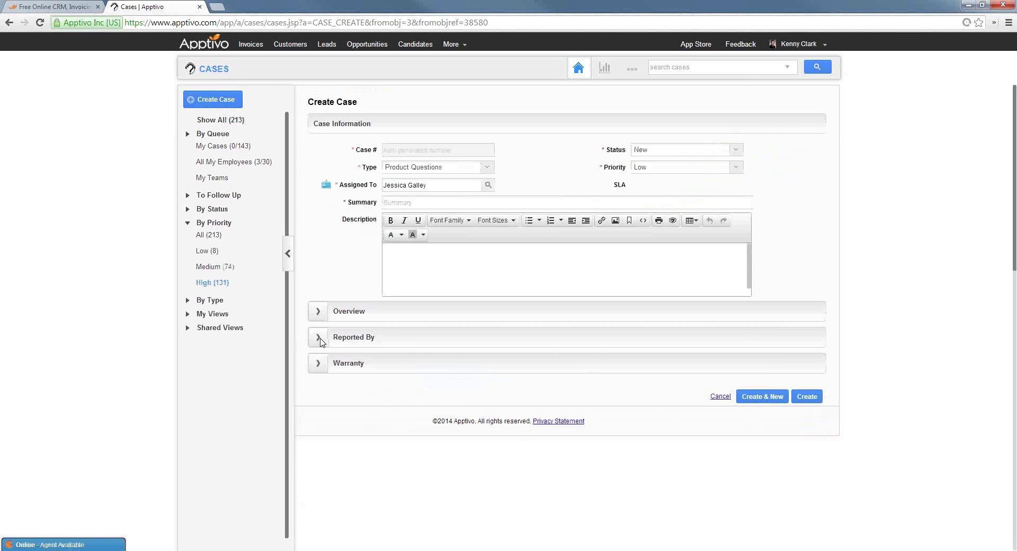
left_click(321, 337)
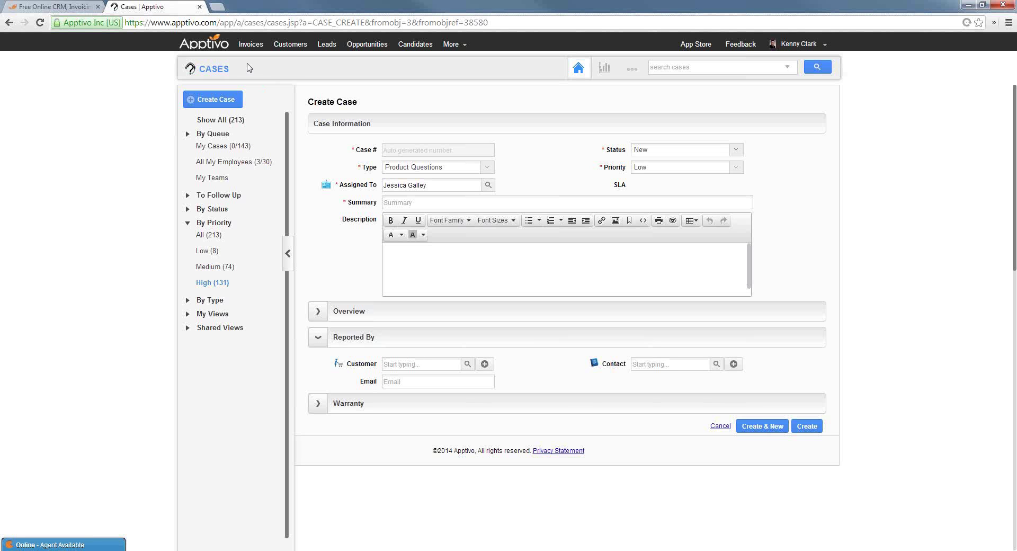
left_click(306, 45)
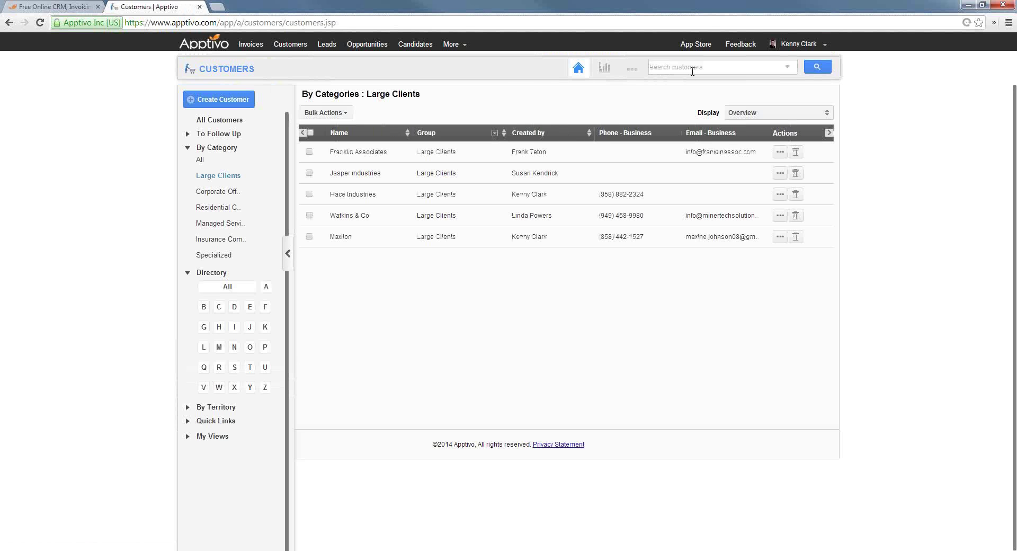
Search for maxilon, reopen its full record, and show its 360° contacts view
left_click(692, 71)
type("maxilon")
key("Return")
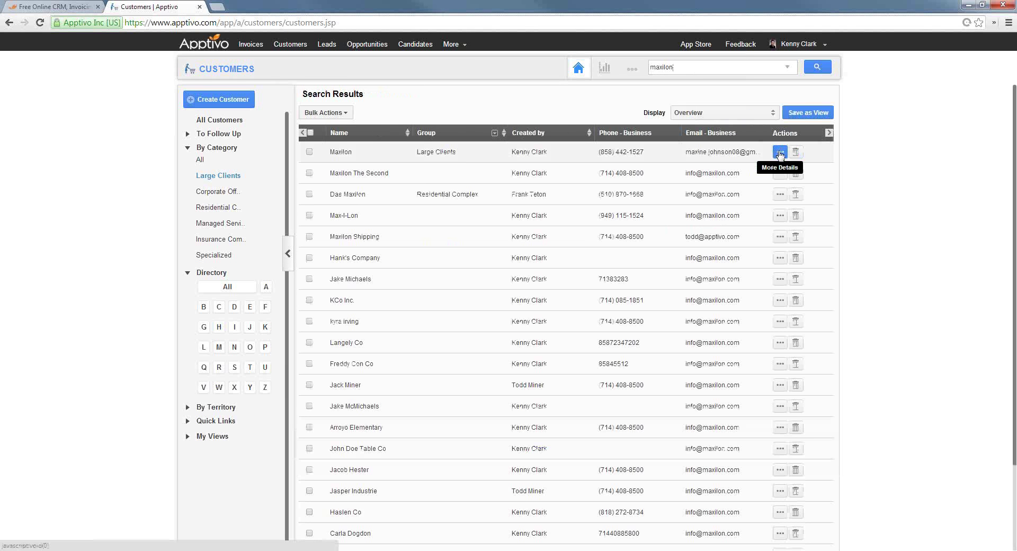
left_click(780, 155)
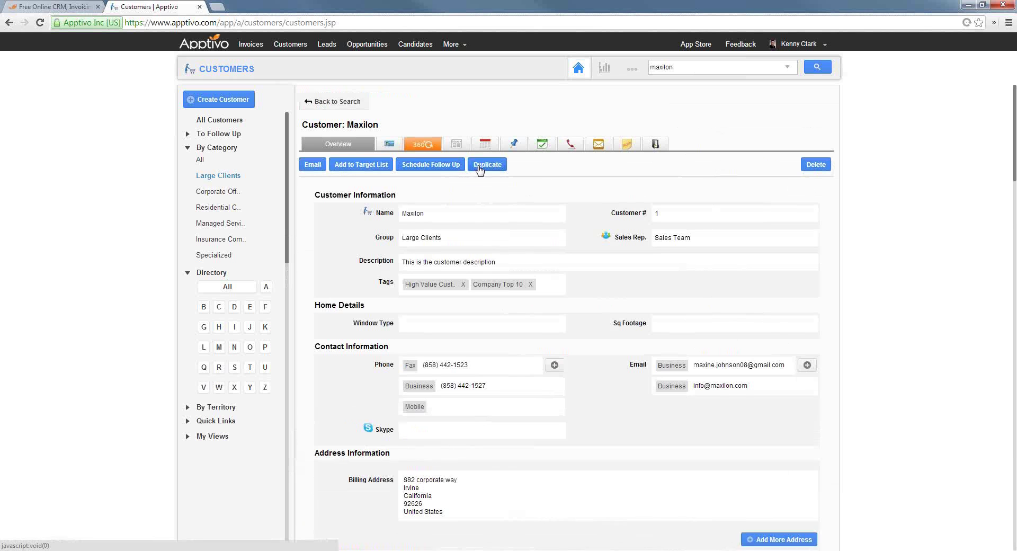
left_click(428, 146)
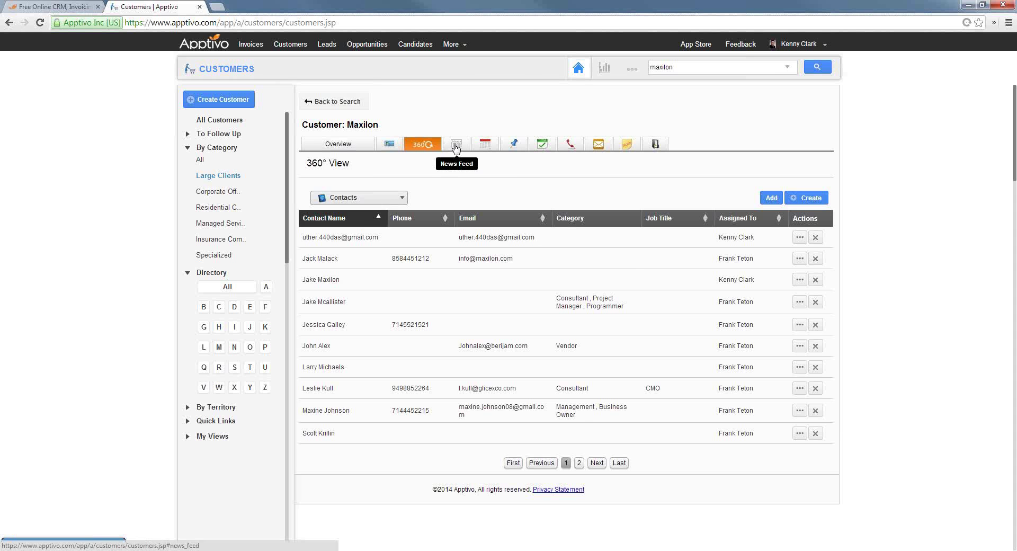
Scroll through Maxilon's News Feed of invoice, estimate, payment and task activity
left_click(455, 148)
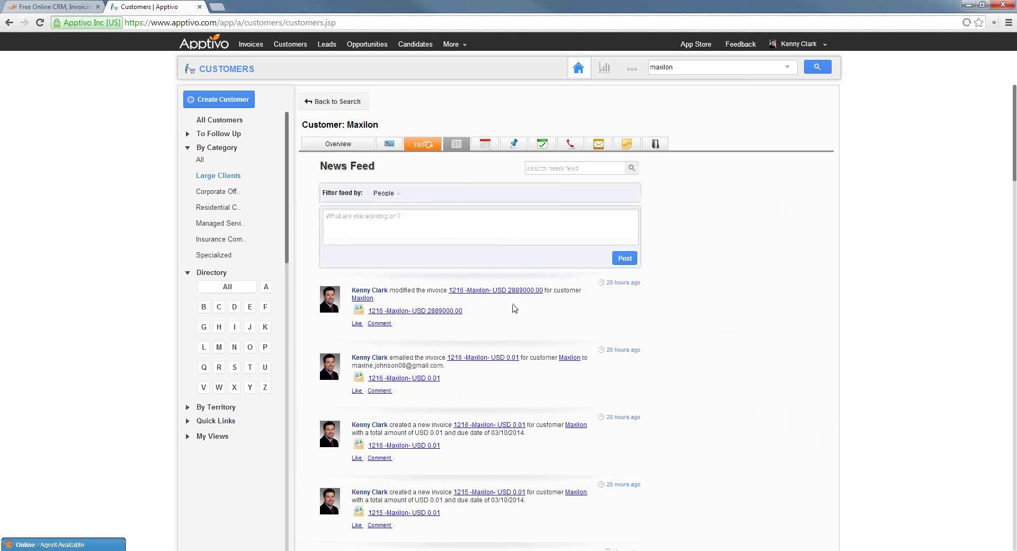
scroll(498, 305, "down", 2)
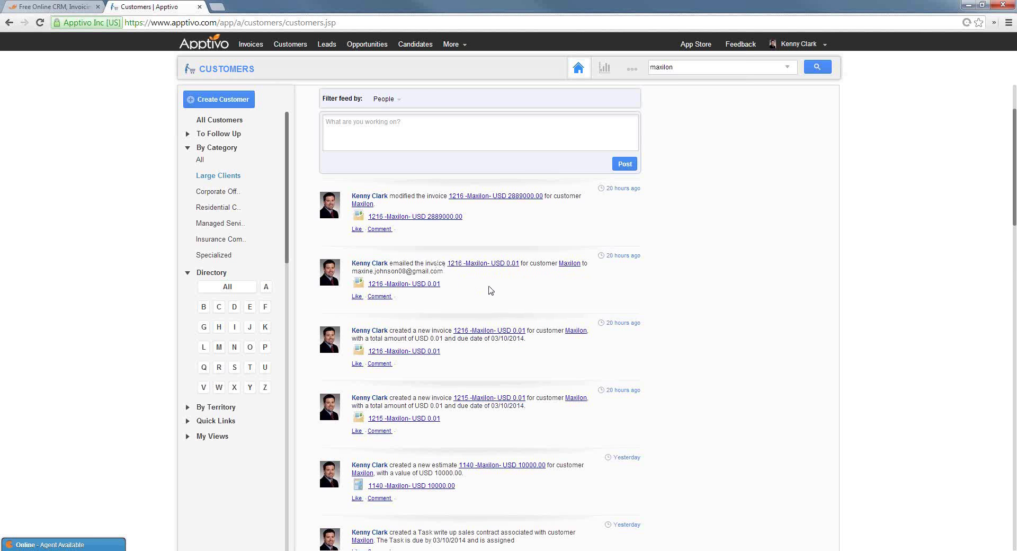
scroll(448, 277, "down", 3)
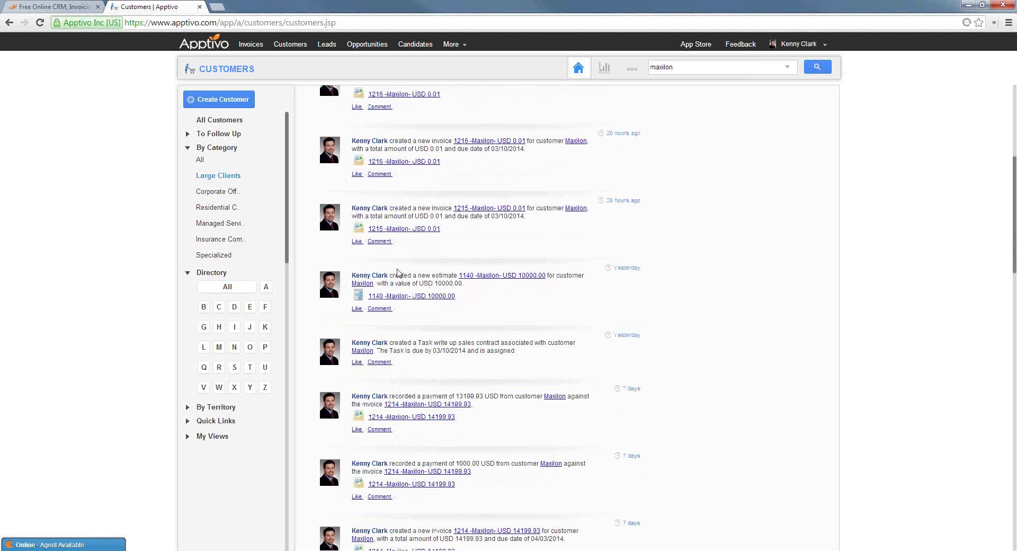
left_click_drag(410, 274, 432, 286)
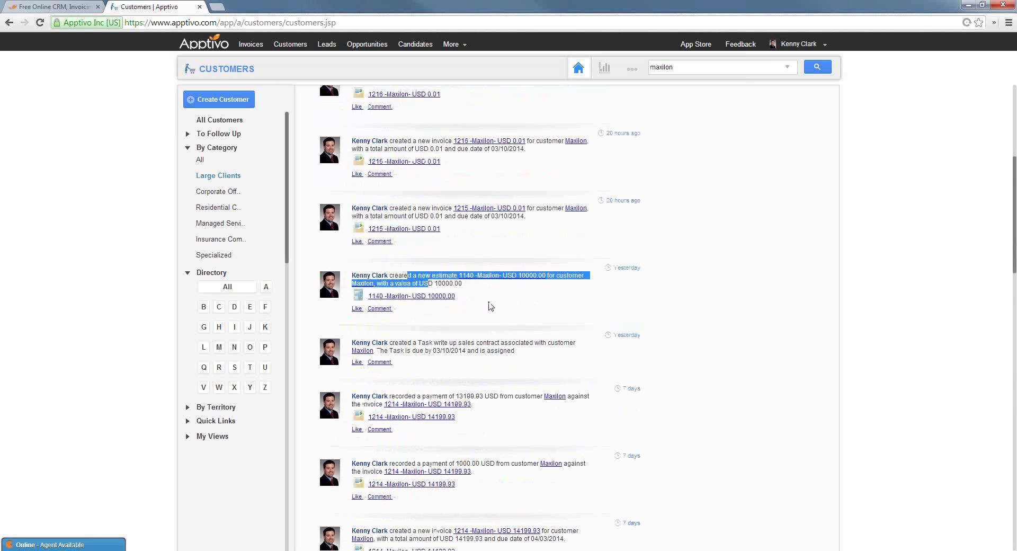
scroll(481, 319, "down", 5)
scroll(481, 318, "down", 5)
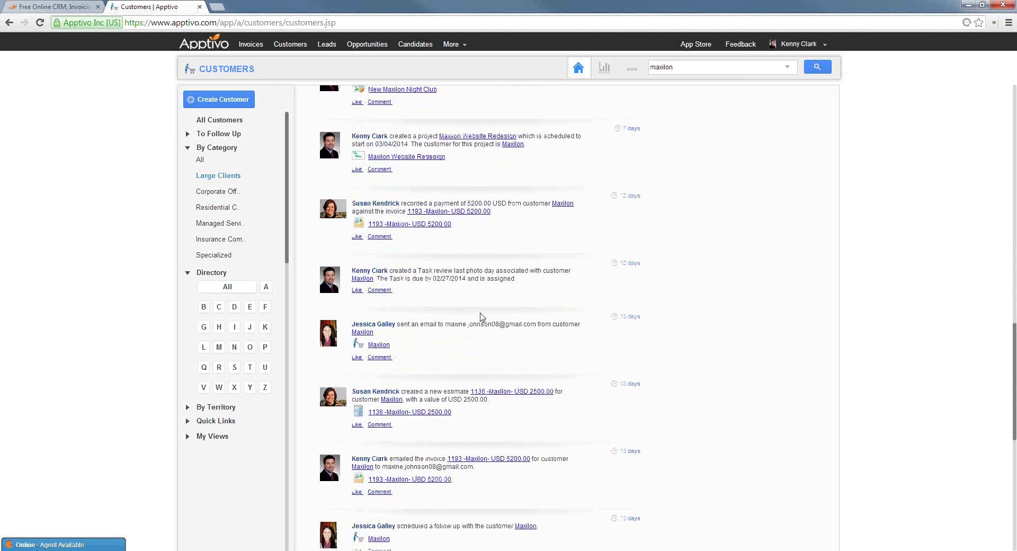
scroll(530, 304, "up", 15)
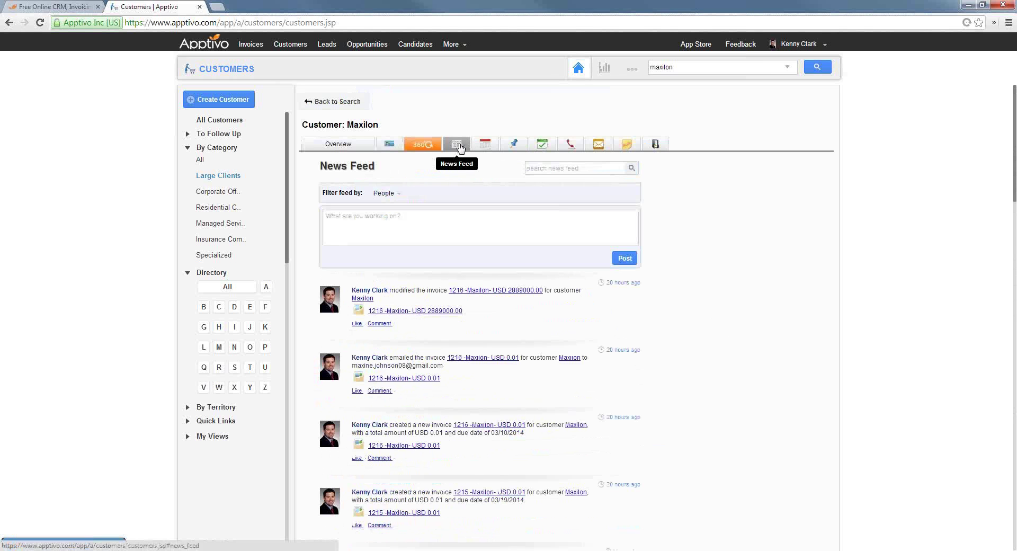
Show Maxilon's task list and dismiss a new task form without saving it
left_click(543, 148)
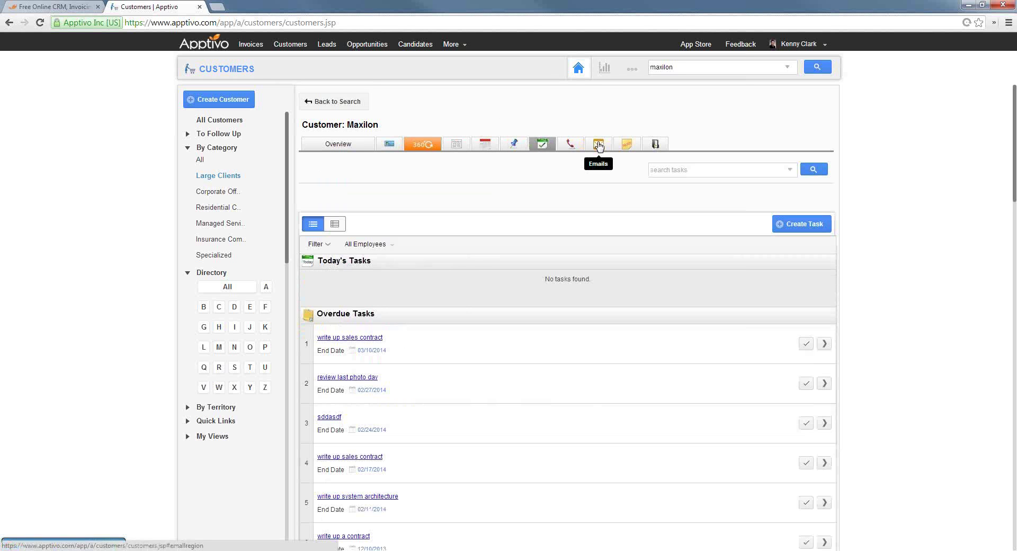
left_click(797, 224)
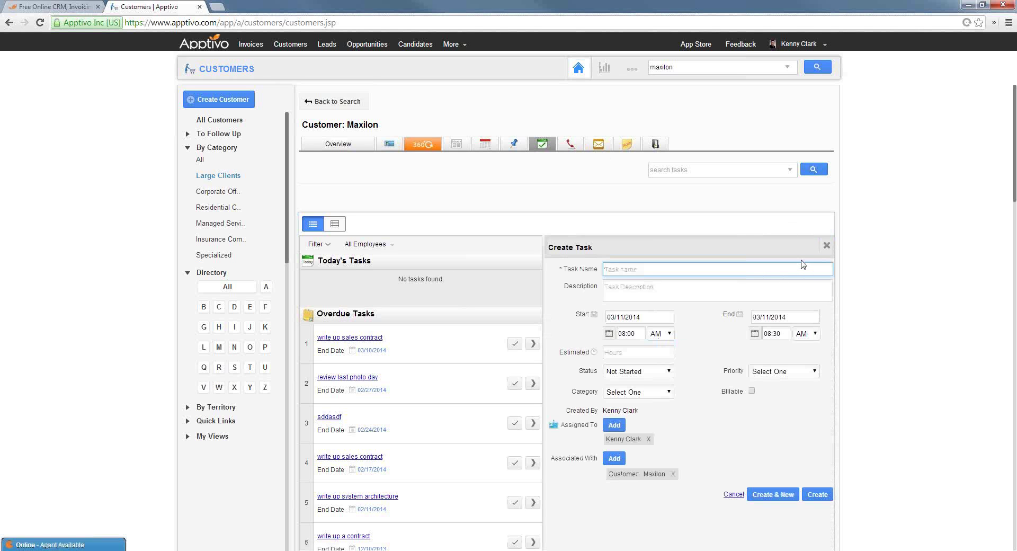
left_click(827, 246)
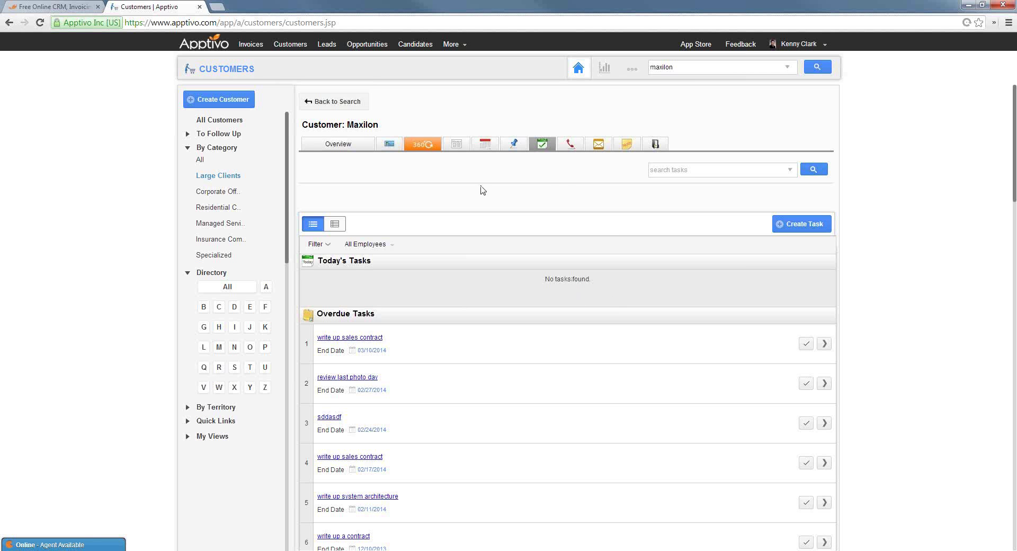
From Maxilon's March 2014 calendar, start an appointment titled 'General sales checkup'
left_click(486, 145)
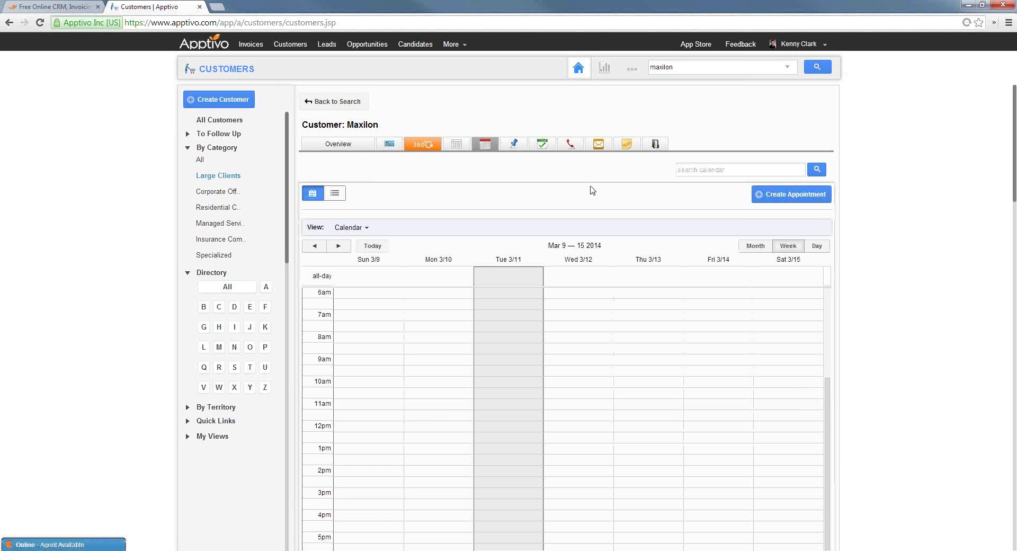
left_click(756, 246)
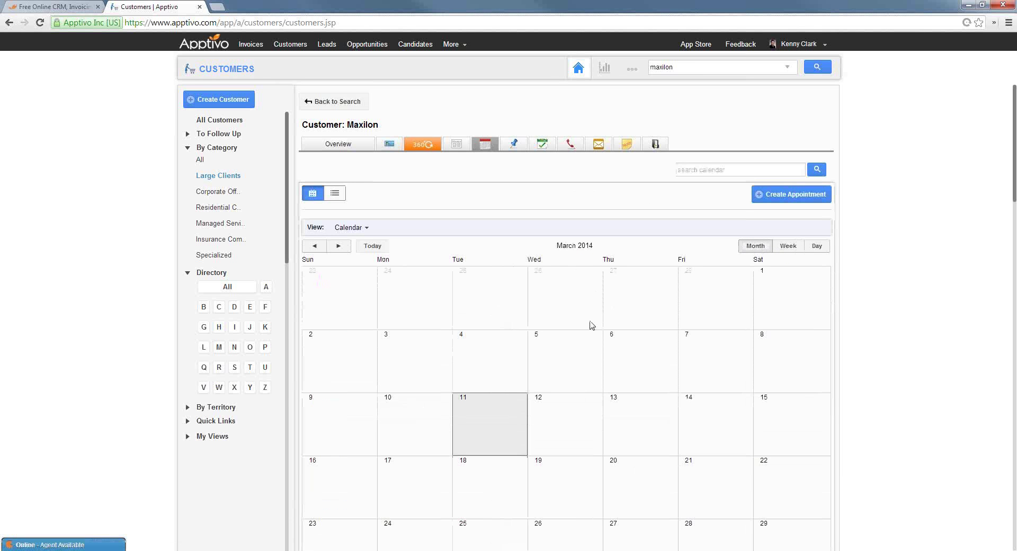
scroll(557, 321, "down", 3)
scroll(643, 344, "up", 3)
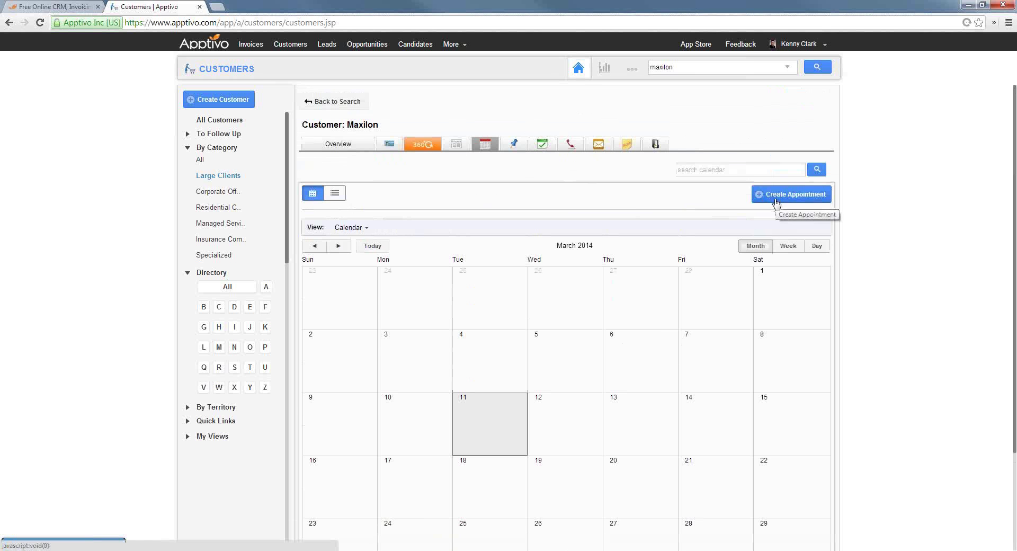
left_click(777, 204)
left_click(410, 220)
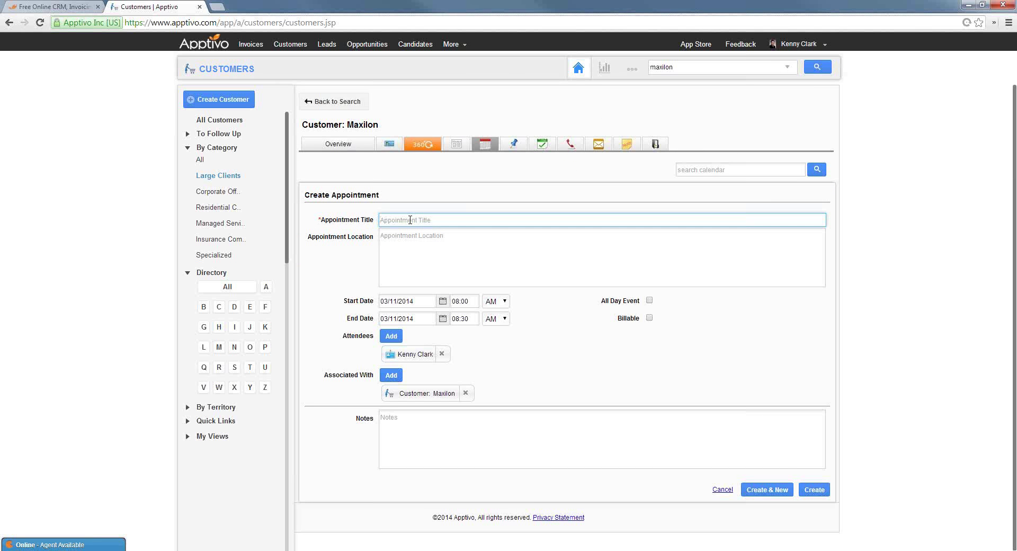
type("General sales oneckup")
Add an employee and a contact as attendees to the appointment
left_click(388, 337)
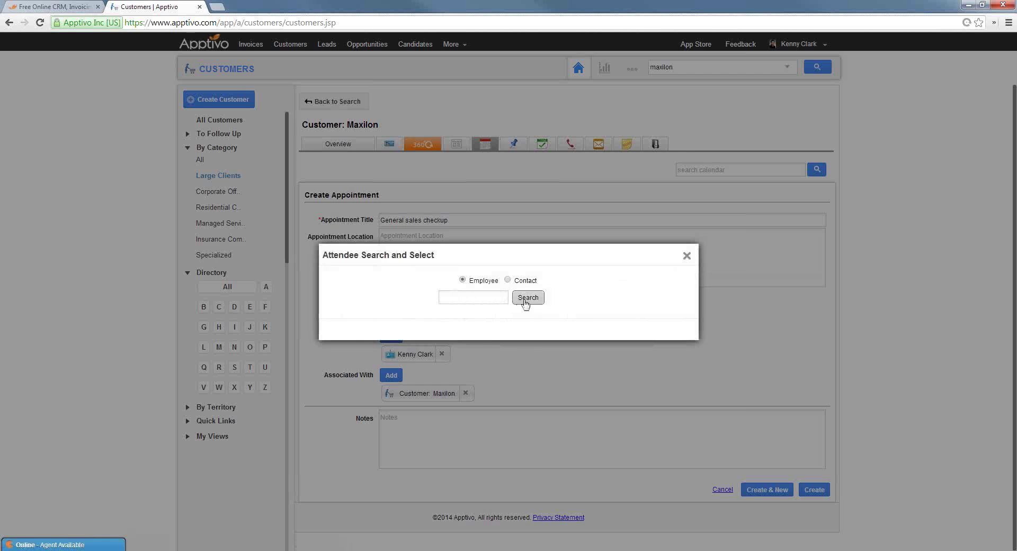
left_click(527, 299)
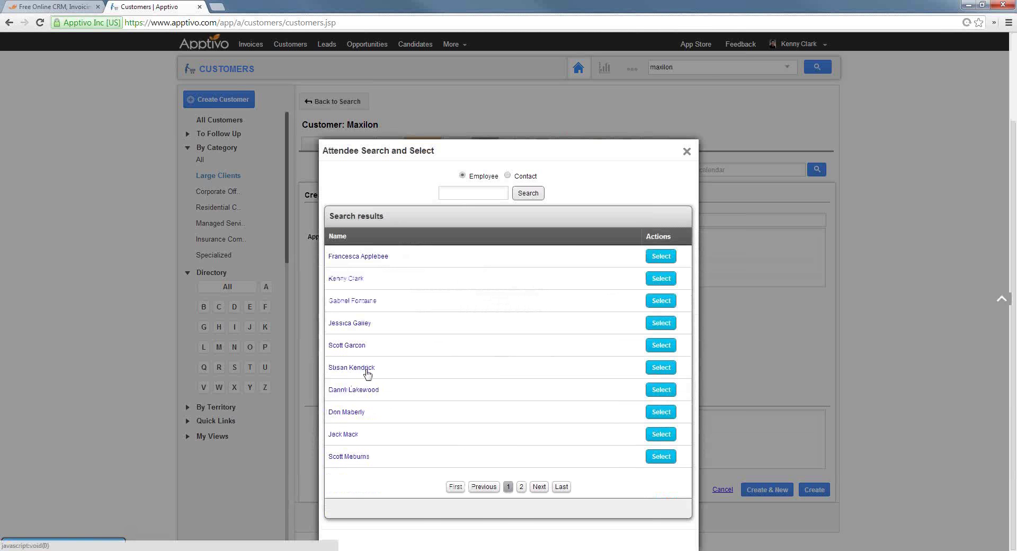
left_click(366, 372)
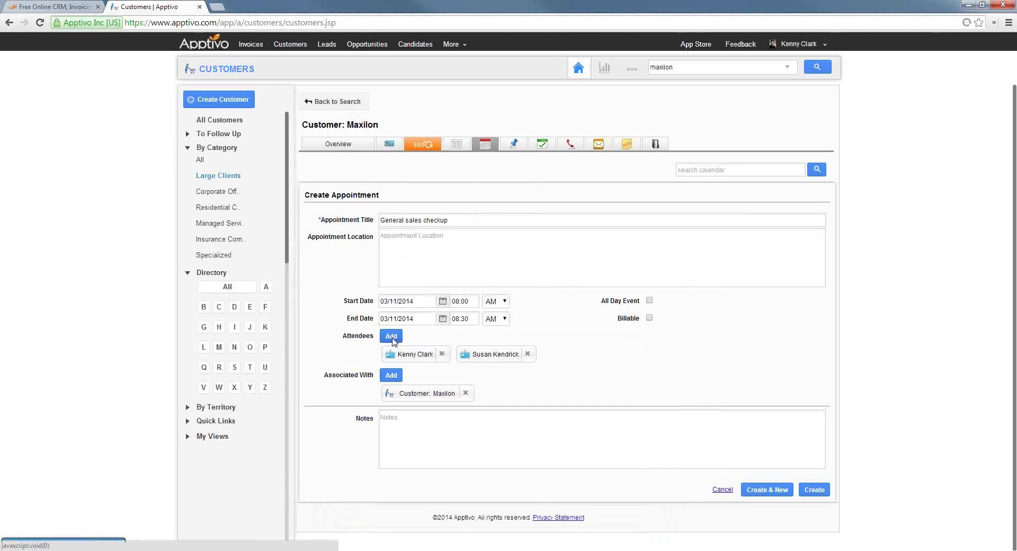
left_click(391, 335)
left_click(508, 280)
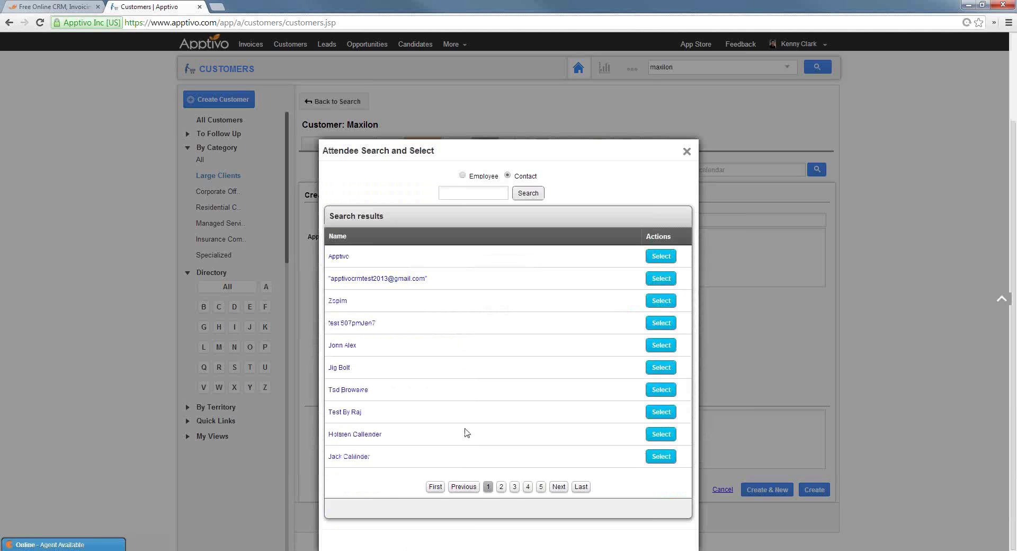
left_click(661, 434)
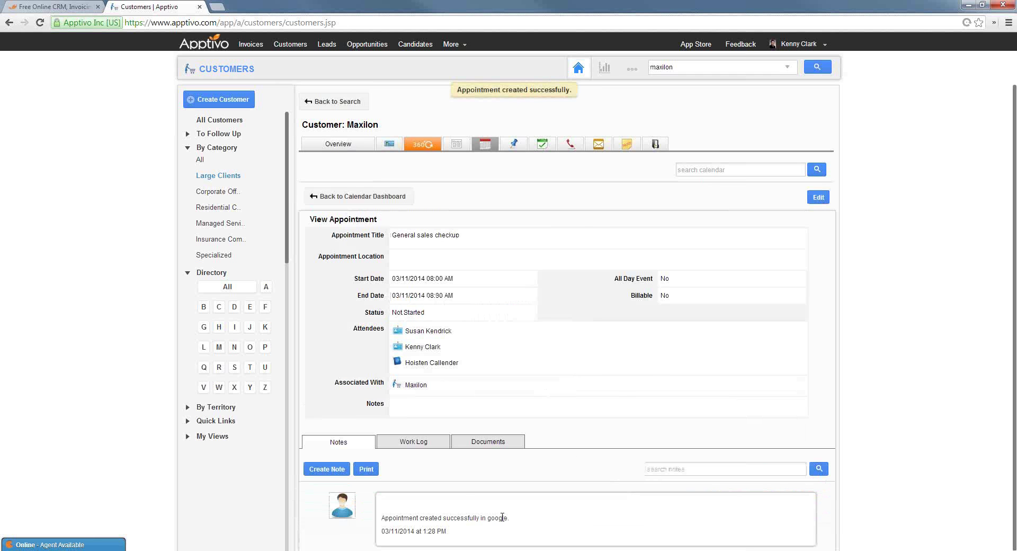
left_click_drag(505, 517, 382, 517)
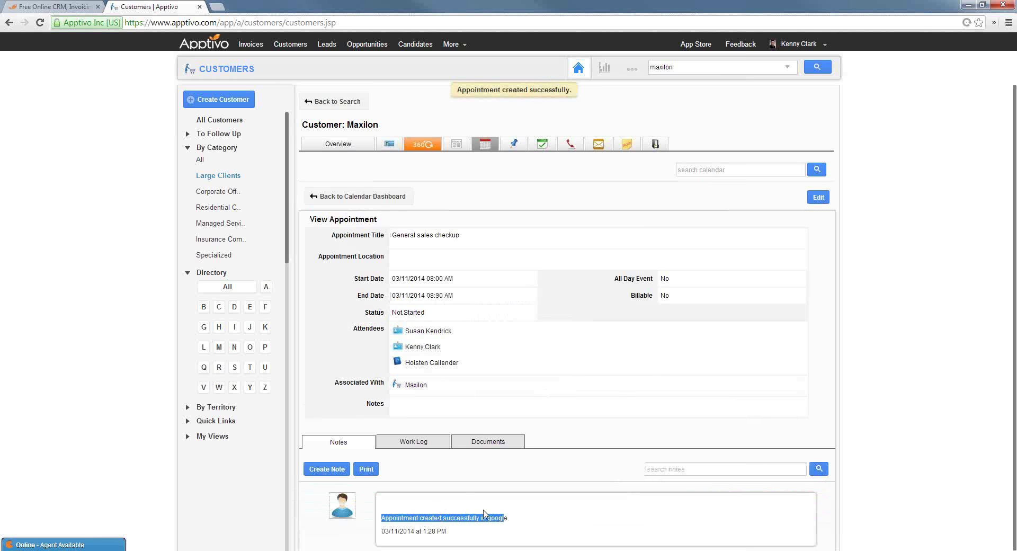
left_click(626, 366)
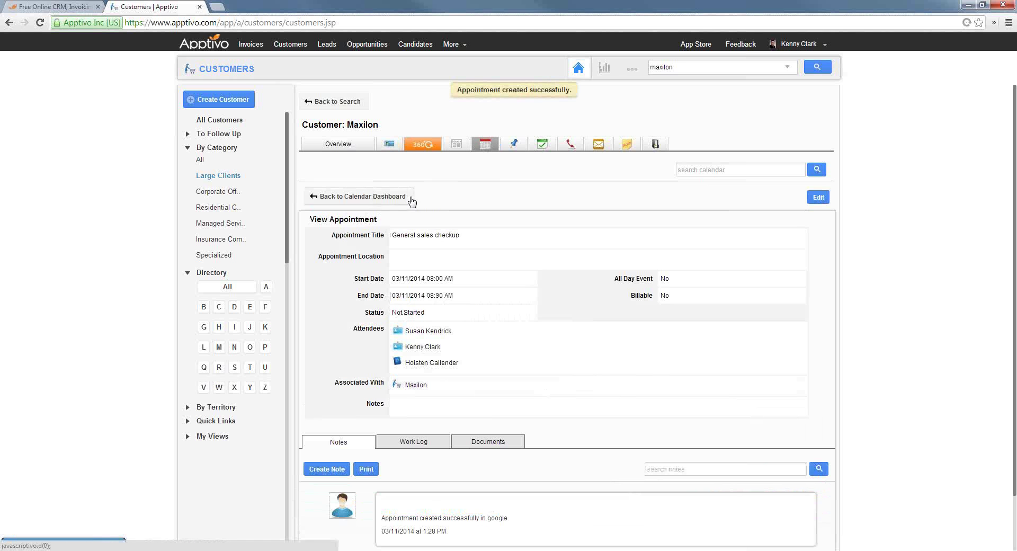
left_click(488, 148)
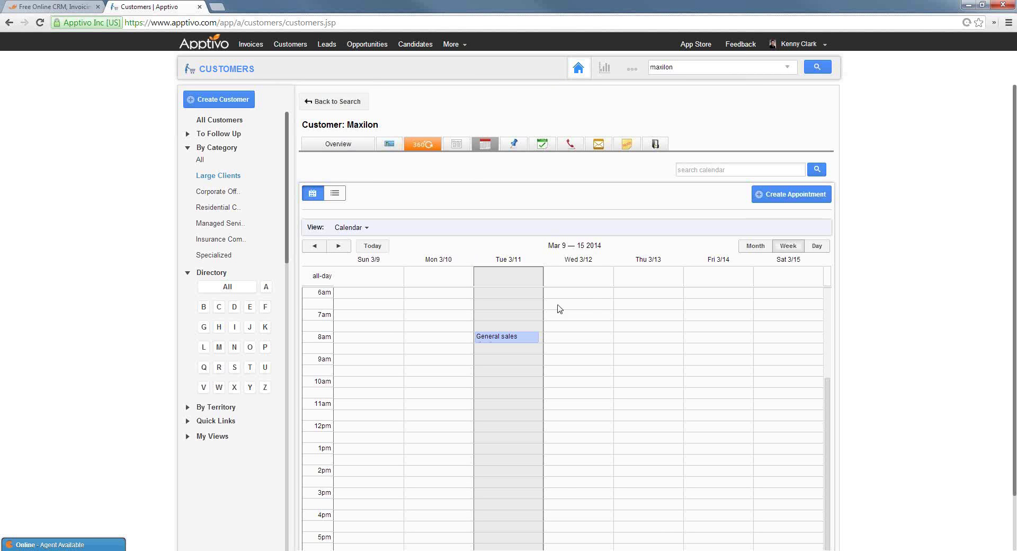
left_click(517, 342)
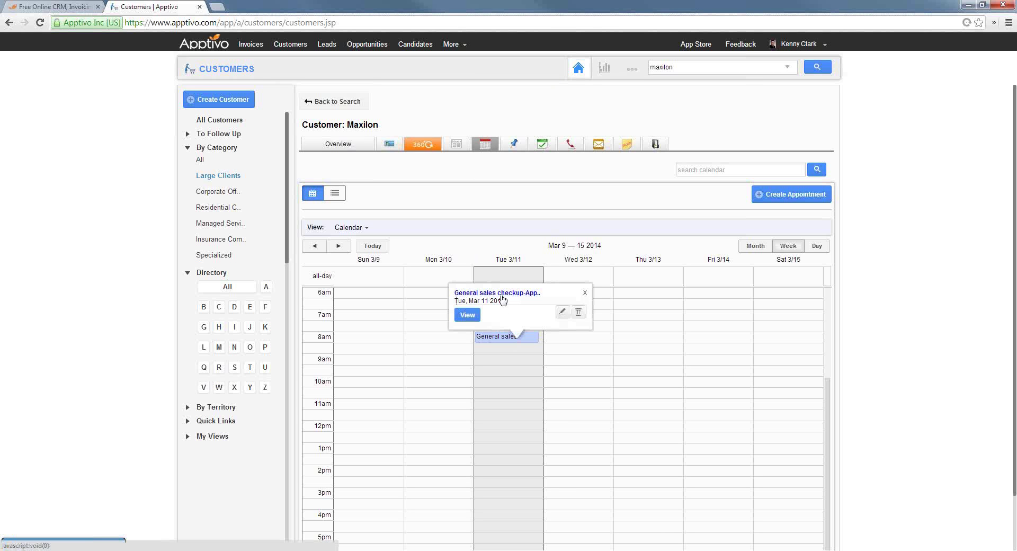
left_click(482, 175)
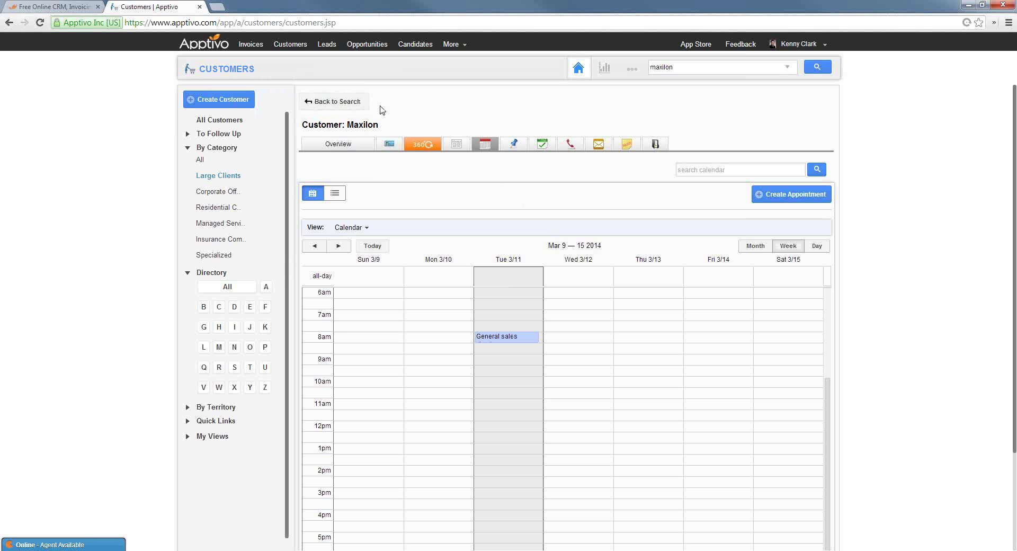
left_click(207, 45)
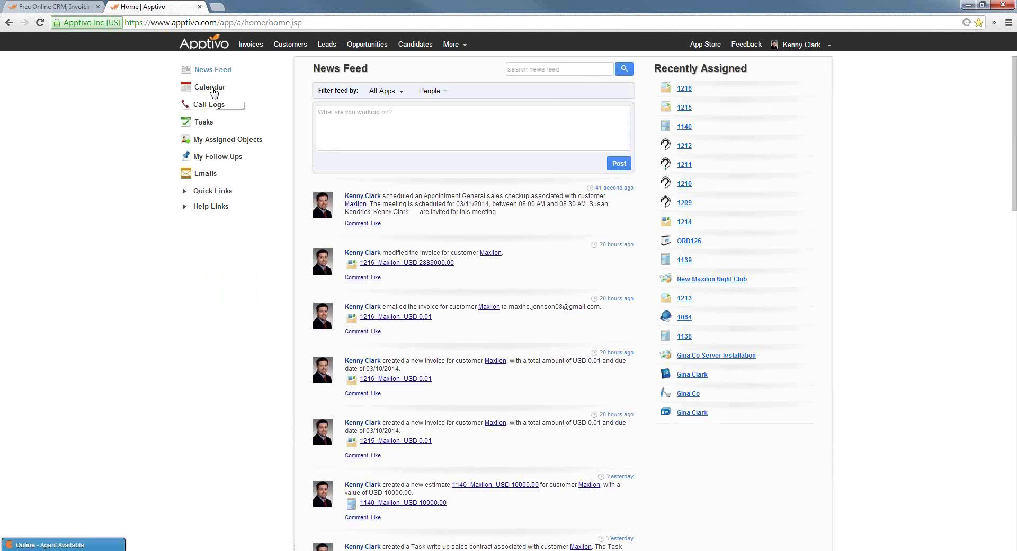
Preview the General sales checkup in the overall calendar, view March 2014 by month, then return to Customers
left_click(214, 92)
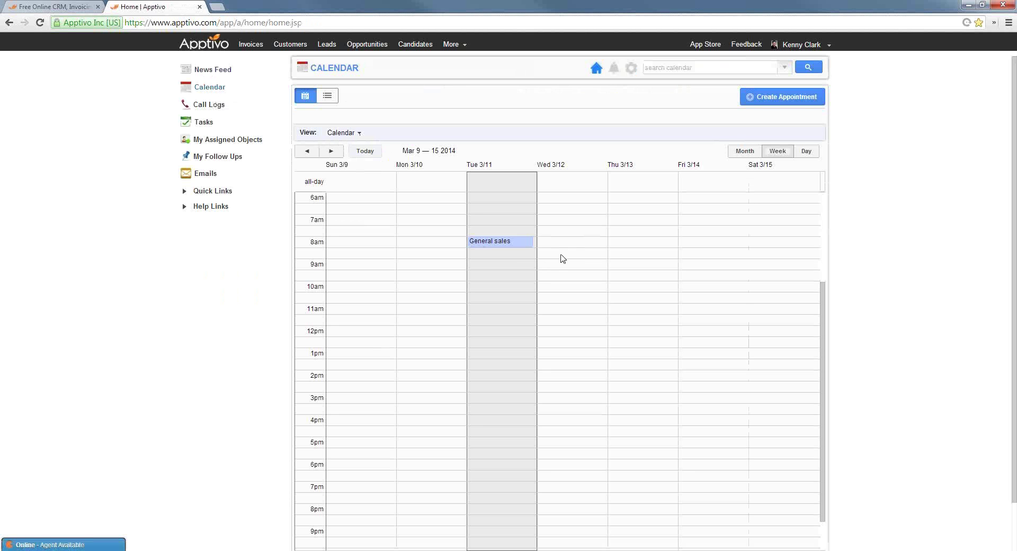
left_click(518, 245)
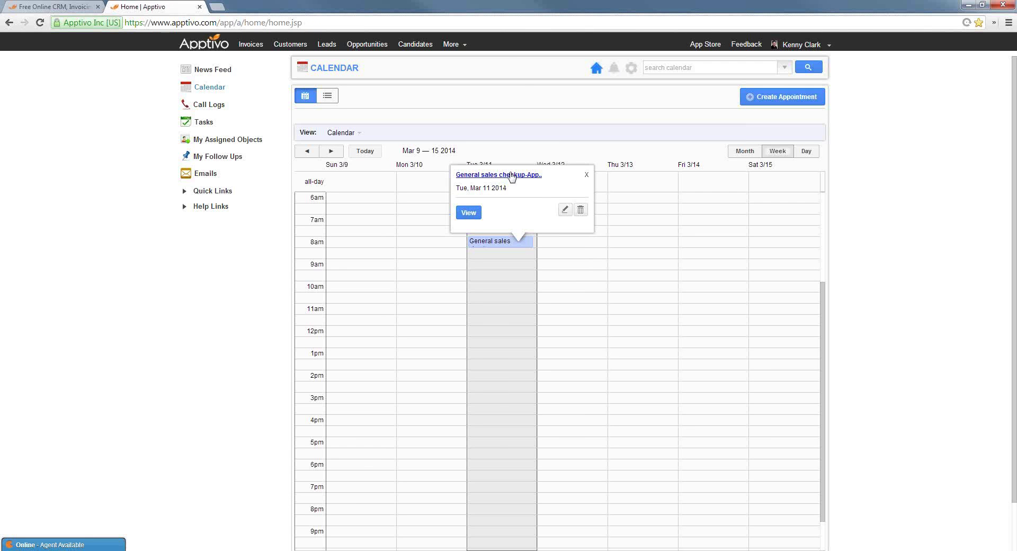
left_click(747, 152)
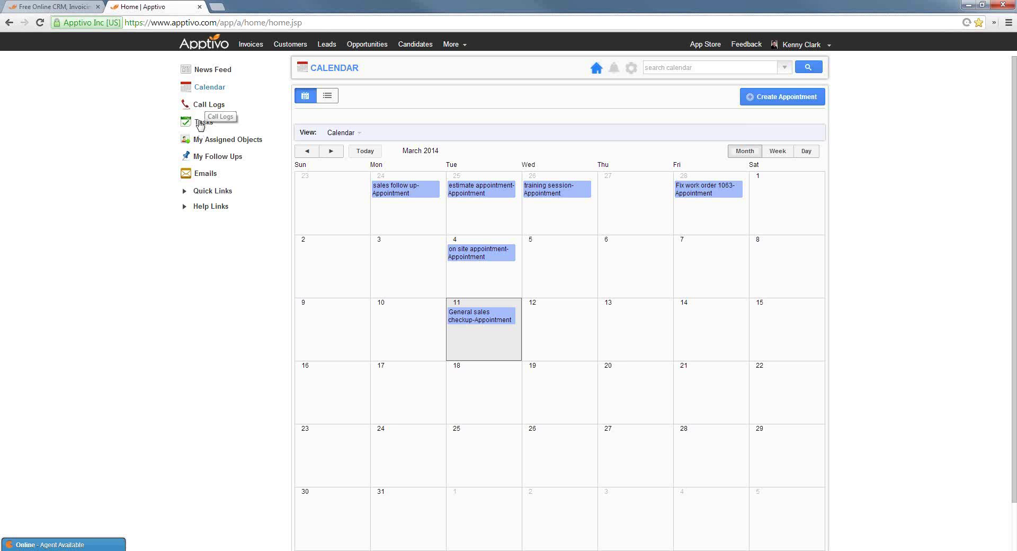
left_click(294, 44)
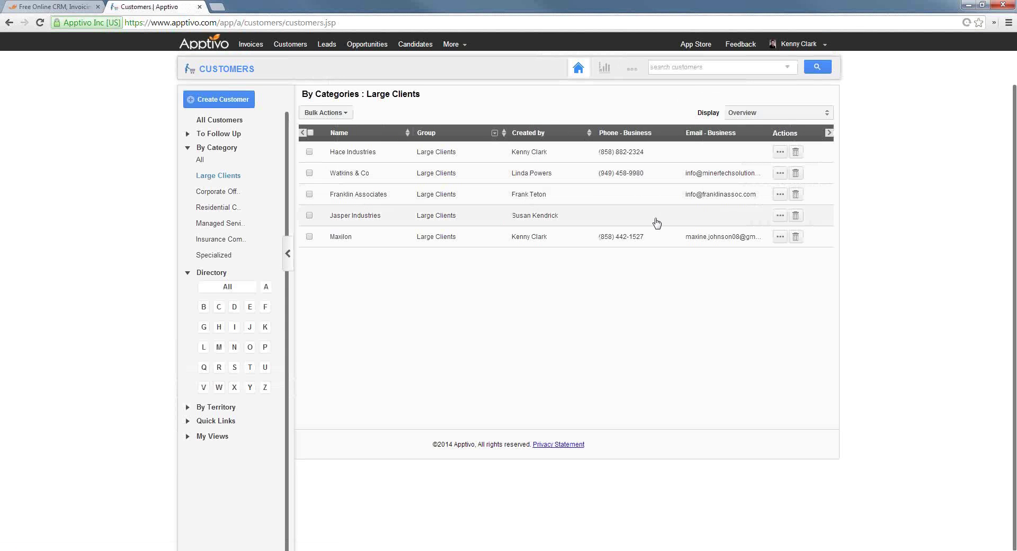
Schedule a Maxilon follow-up for March 18, 2014 noting a call to the contact to confirm the case is fixed
left_click(780, 238)
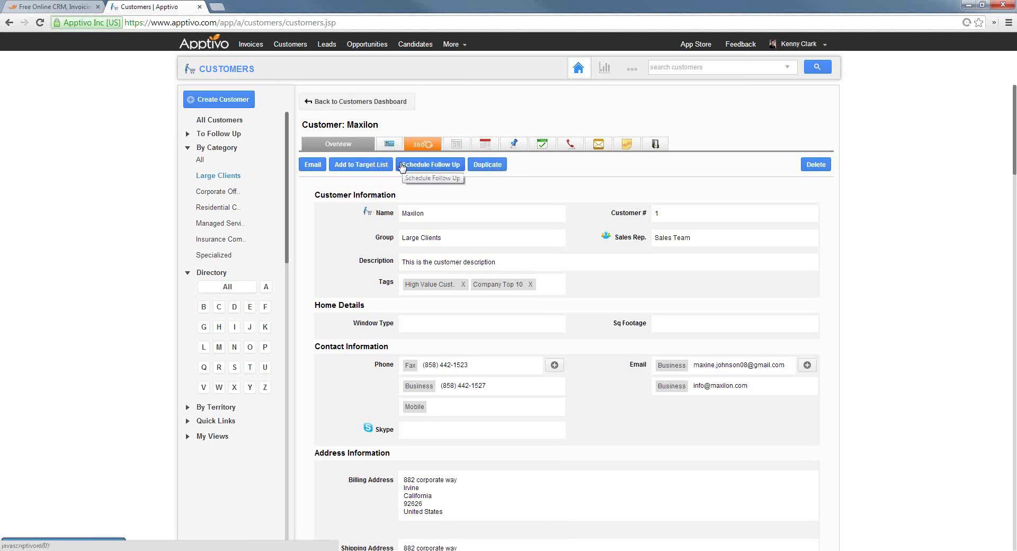
left_click(446, 165)
left_click(556, 279)
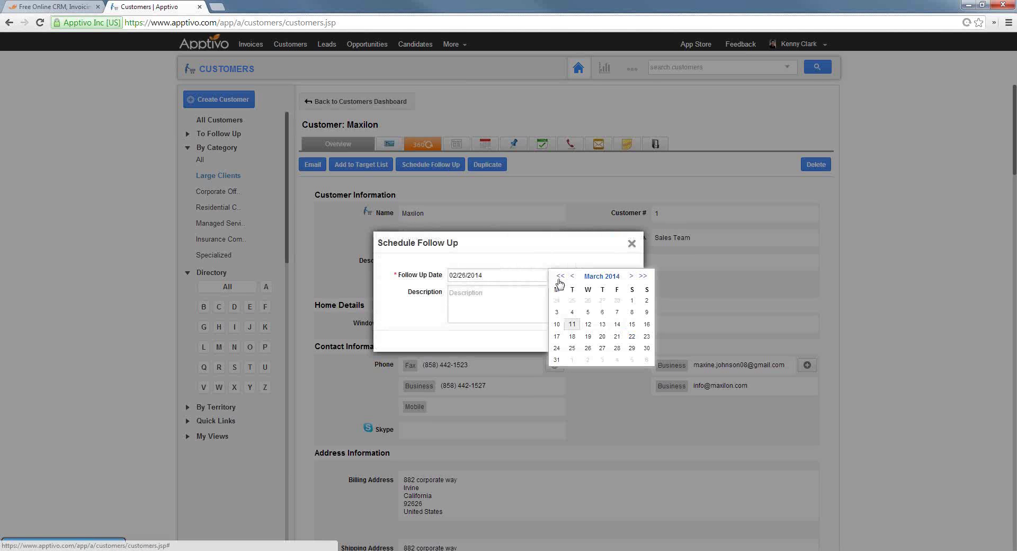
left_click(575, 339)
left_click(507, 303)
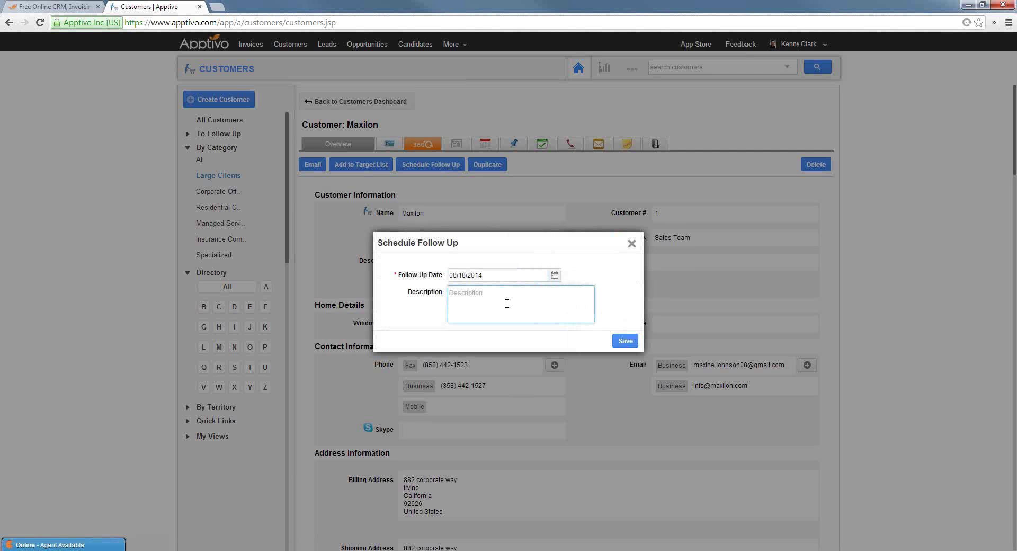
type("call jake and confirm case is fixed")
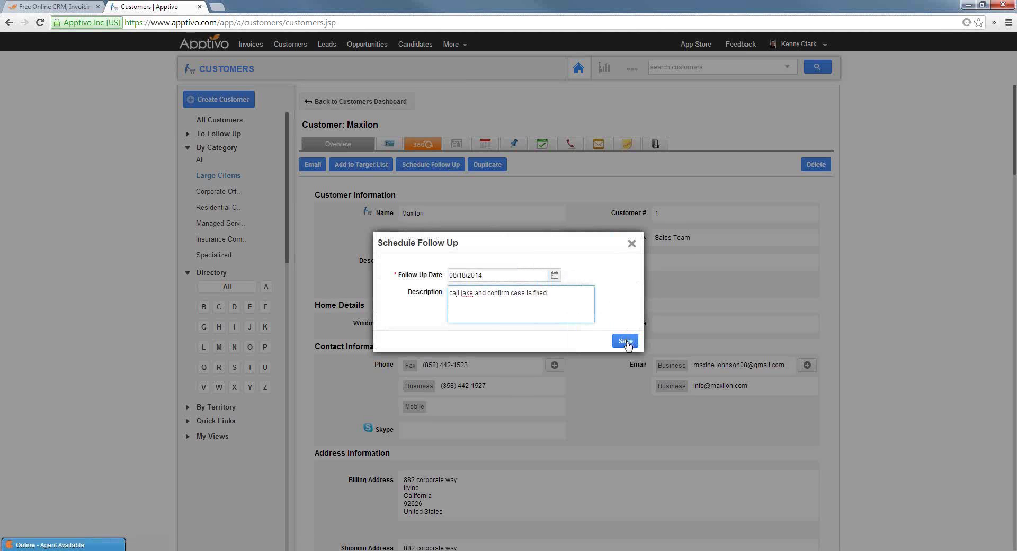
left_click(626, 341)
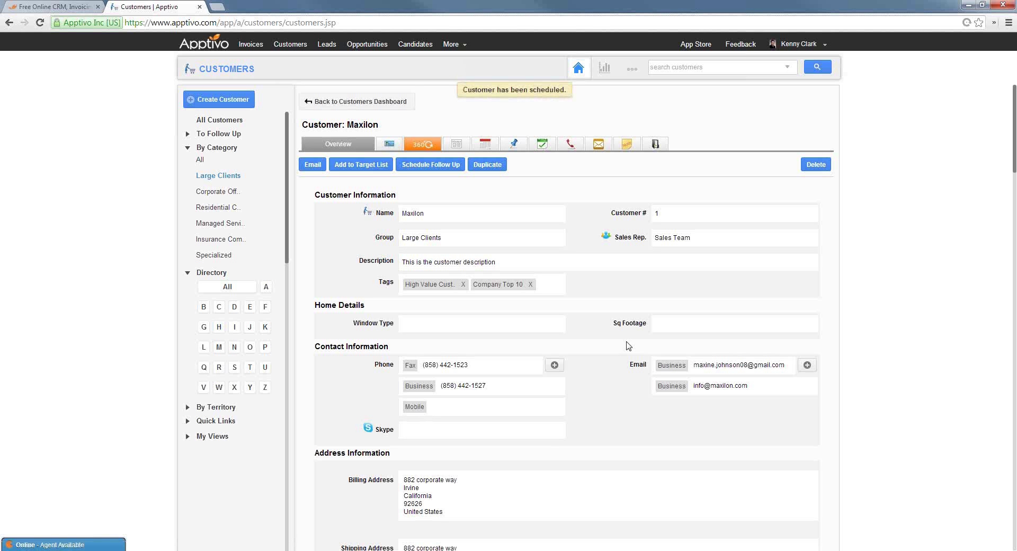
left_click(486, 145)
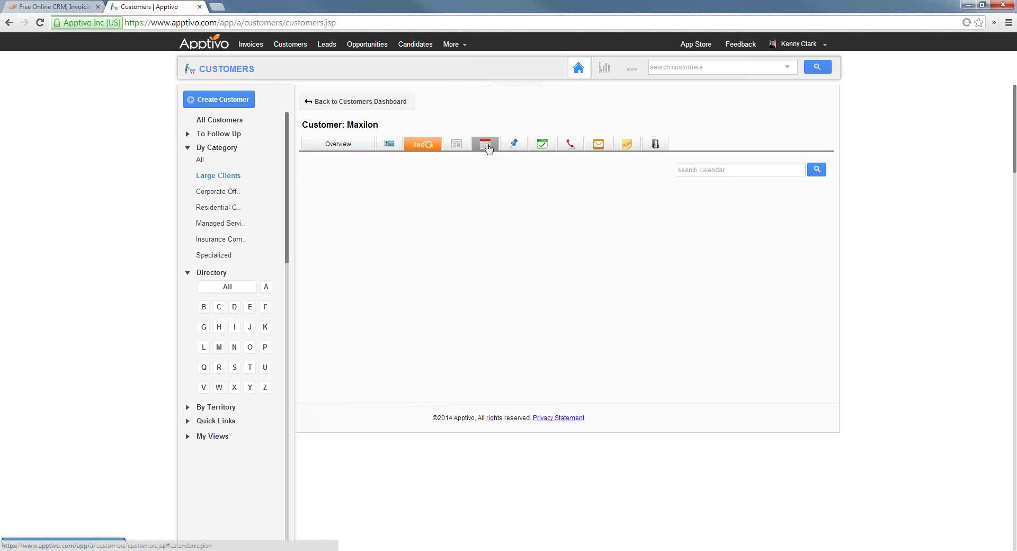
left_click(779, 200)
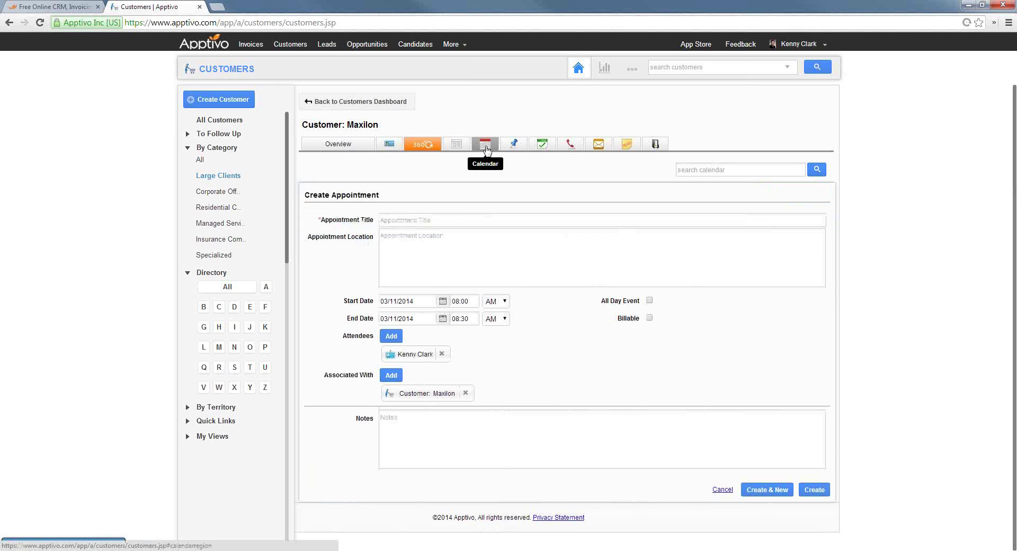
left_click(512, 150)
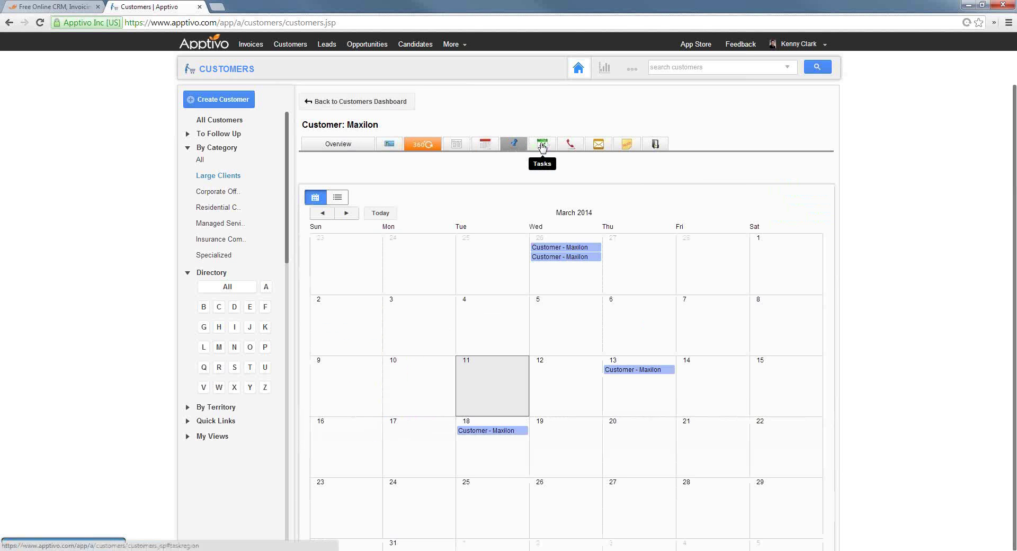
Review Maxilon's overdue task list and start a blank new task
left_click(542, 146)
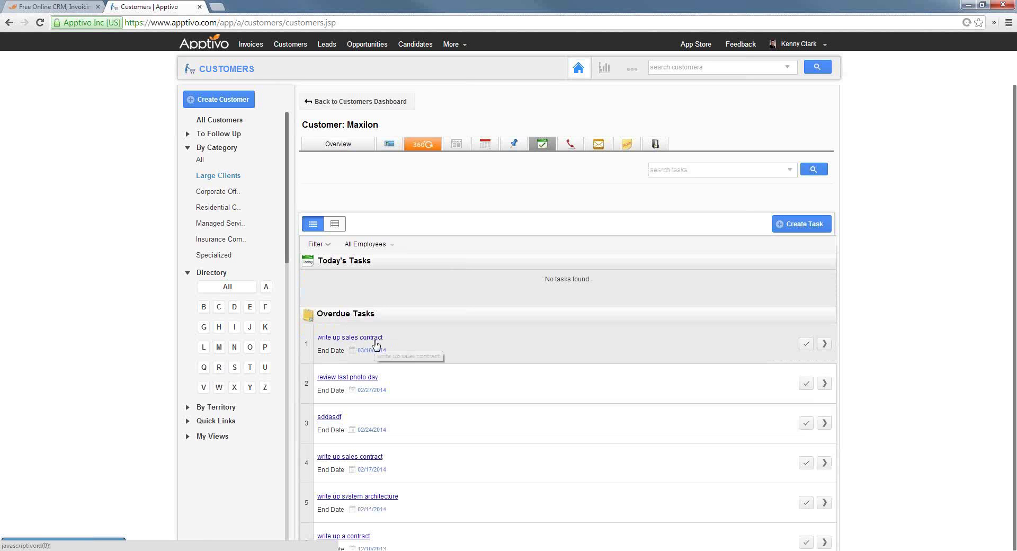
scroll(390, 432, "down", 7)
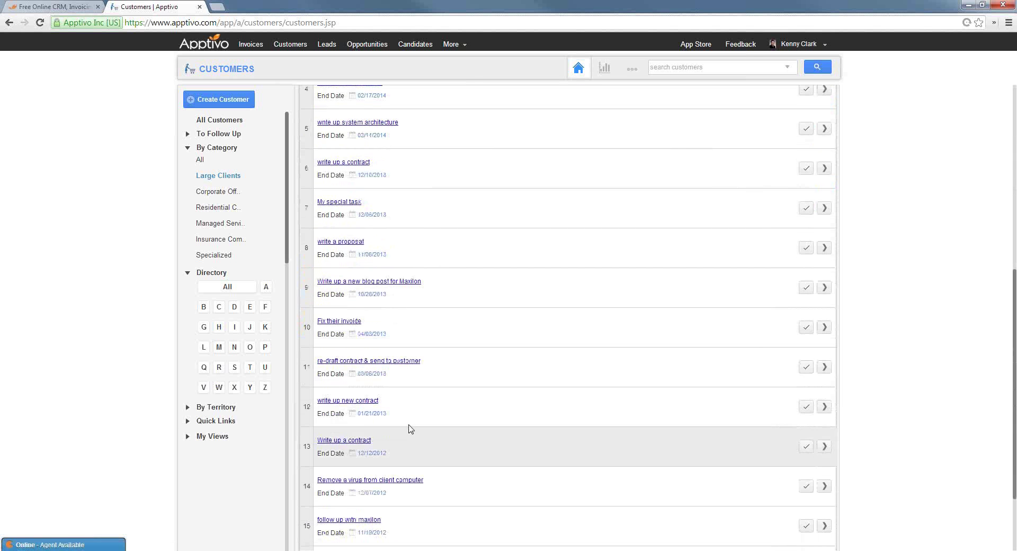
scroll(410, 432, "up", 7)
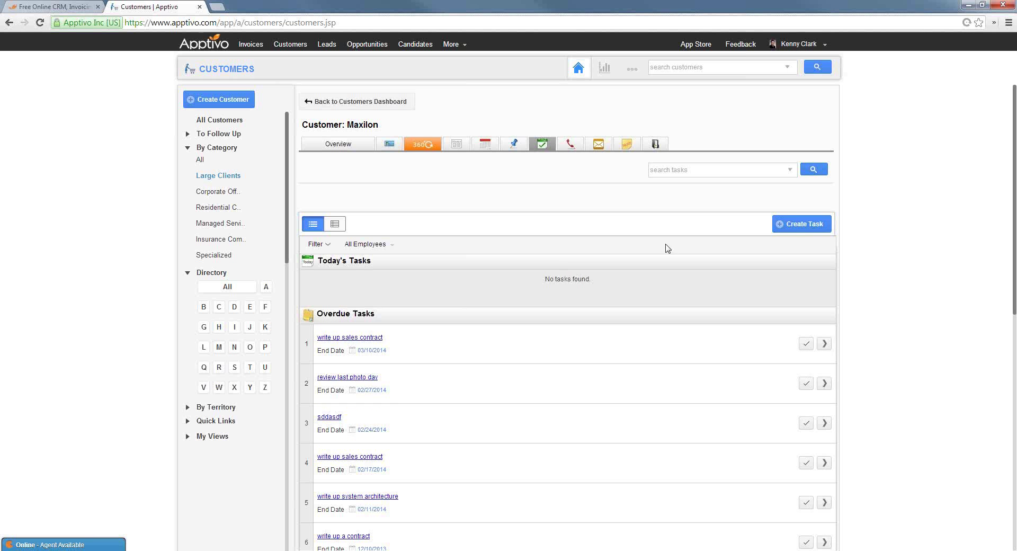
left_click(798, 224)
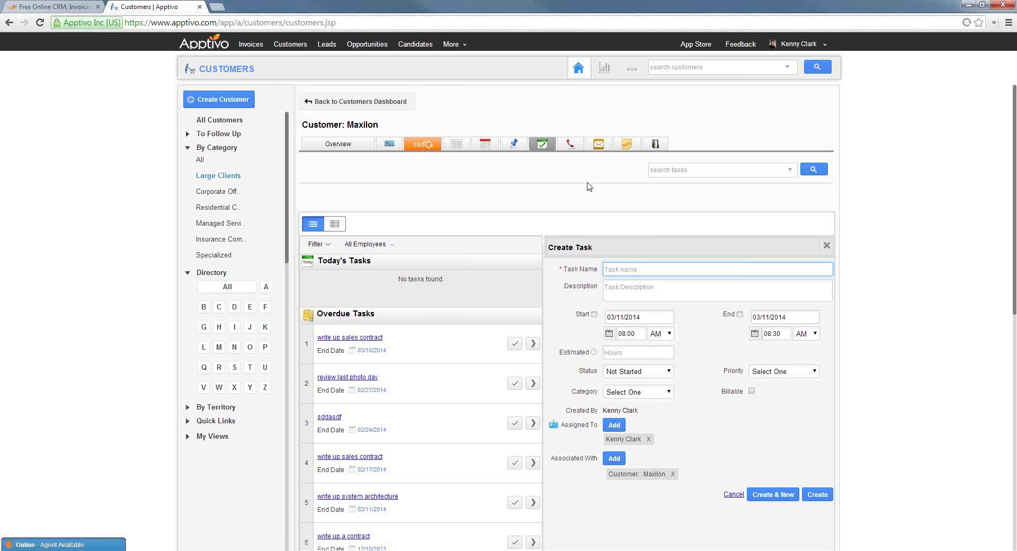
left_click(570, 144)
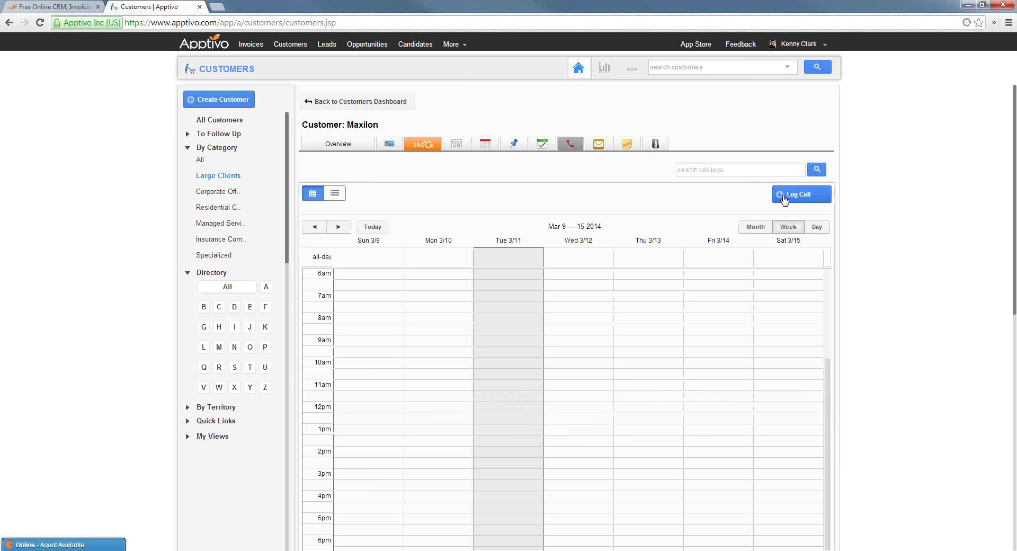
left_click(785, 196)
left_click(481, 222)
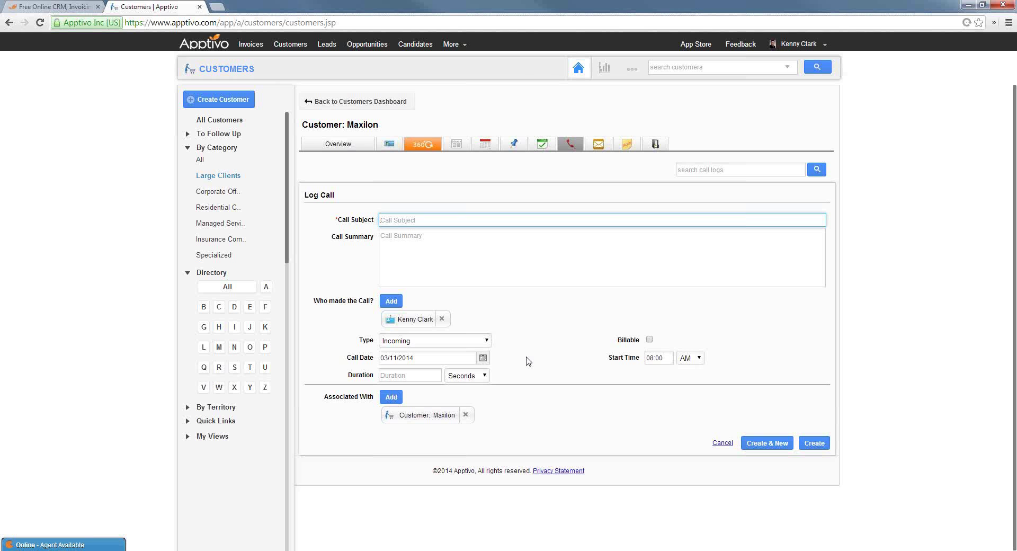
left_click(598, 145)
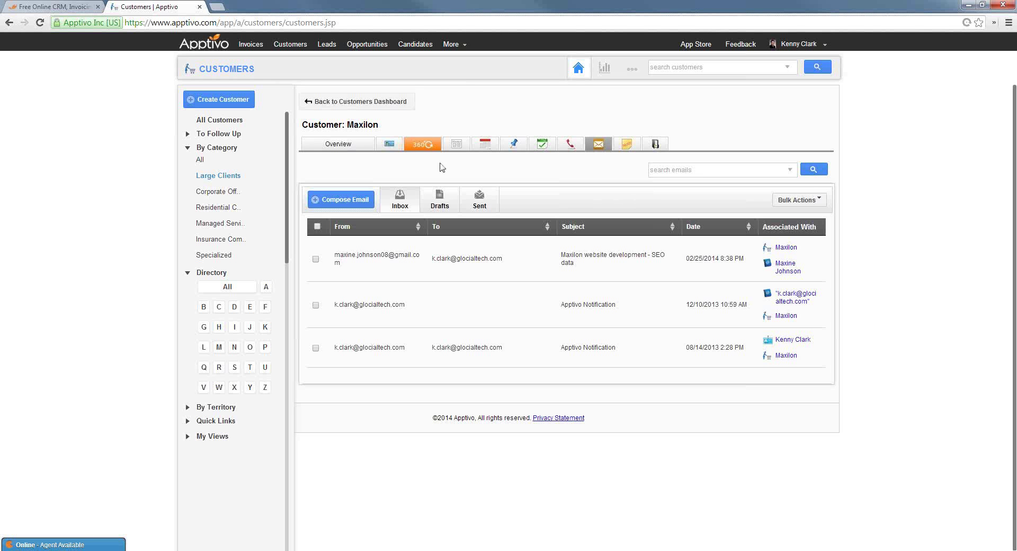
left_click(488, 145)
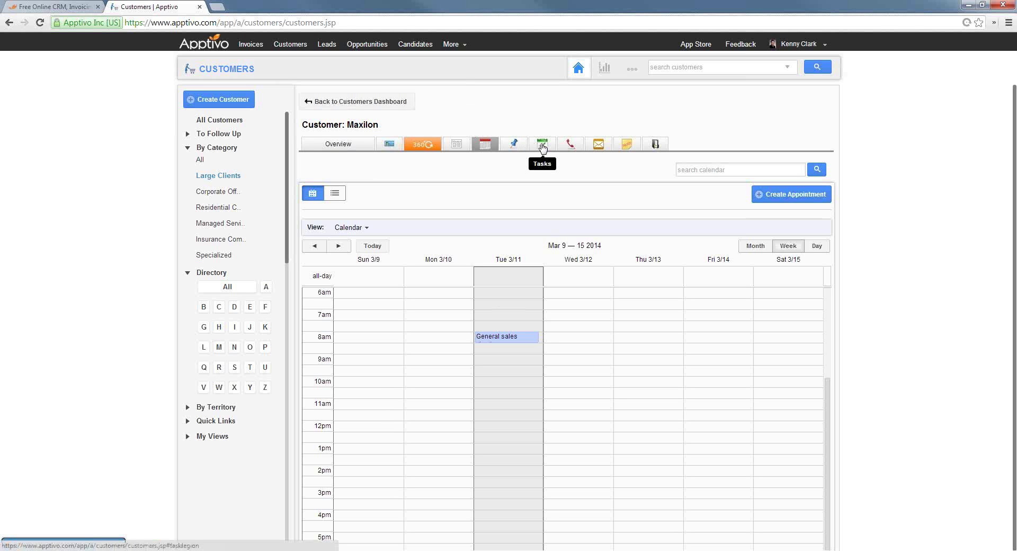
left_click(598, 148)
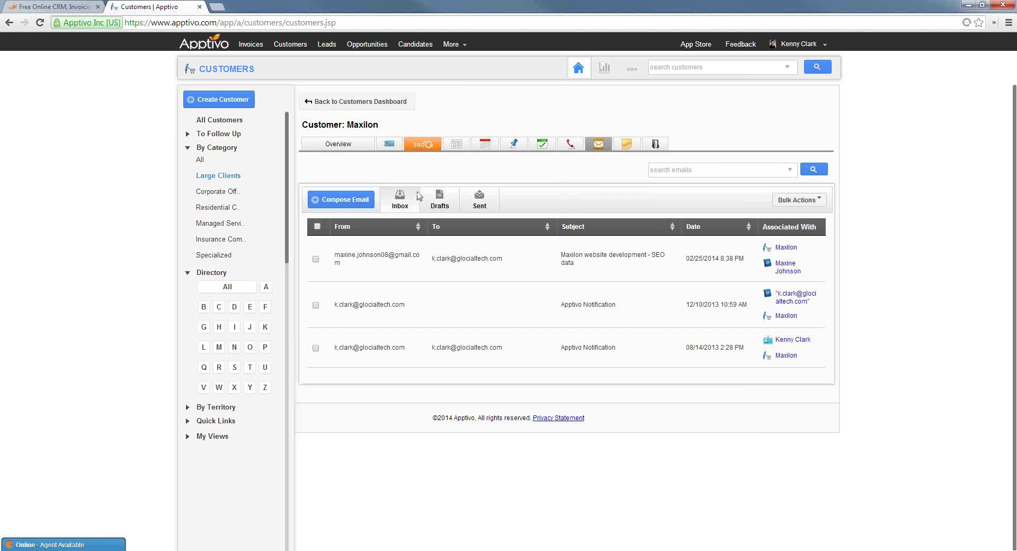
left_click(352, 208)
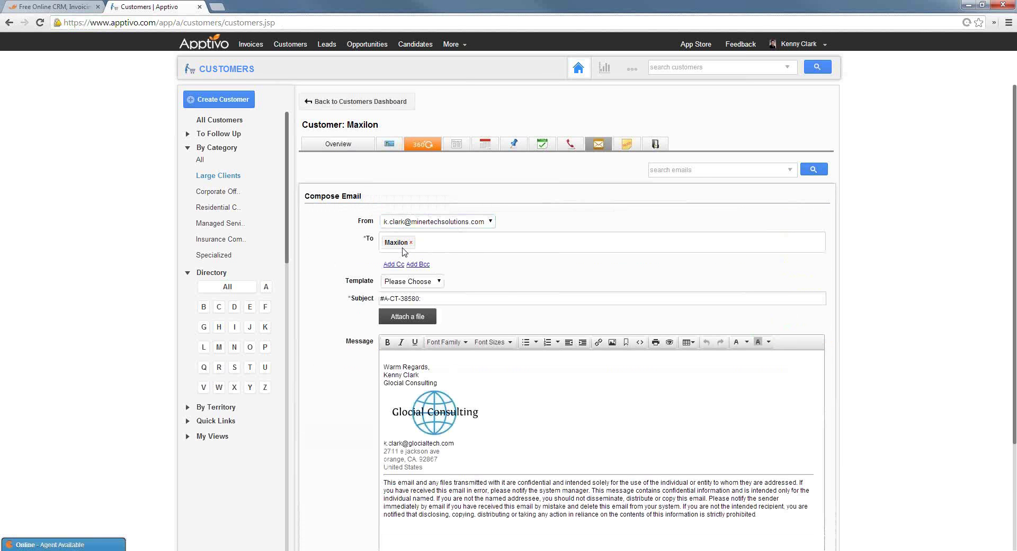
type("john")
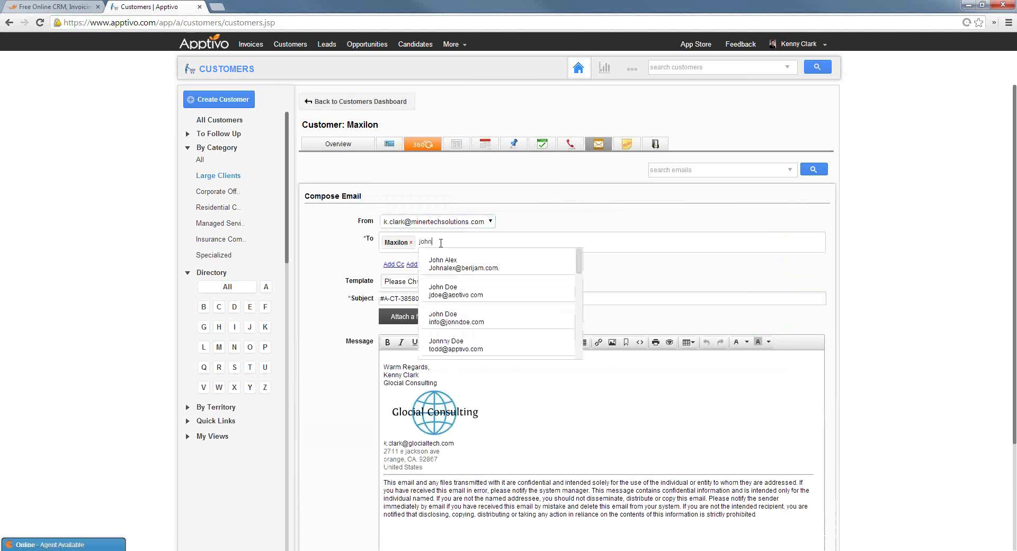
left_click(462, 263)
left_click(430, 285)
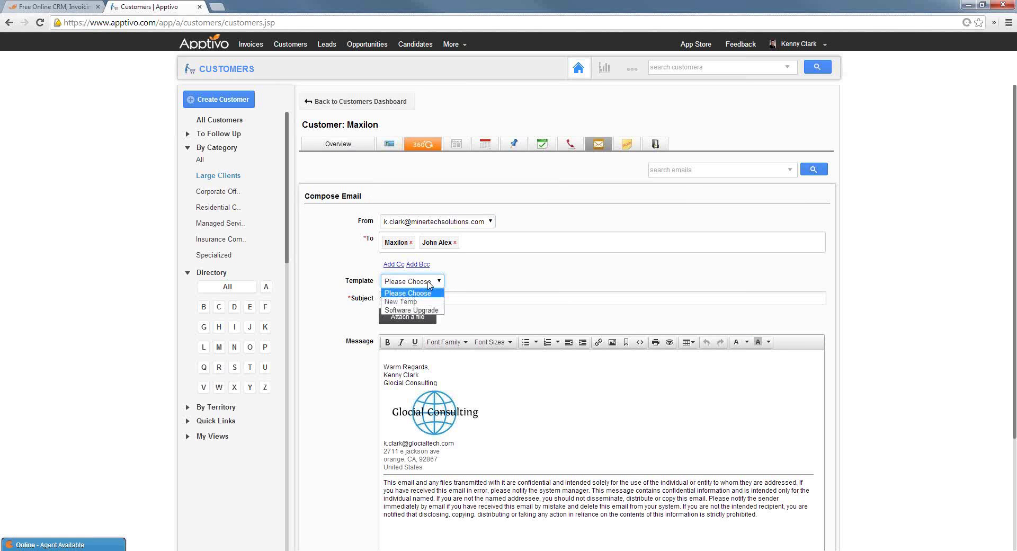
left_click(425, 310)
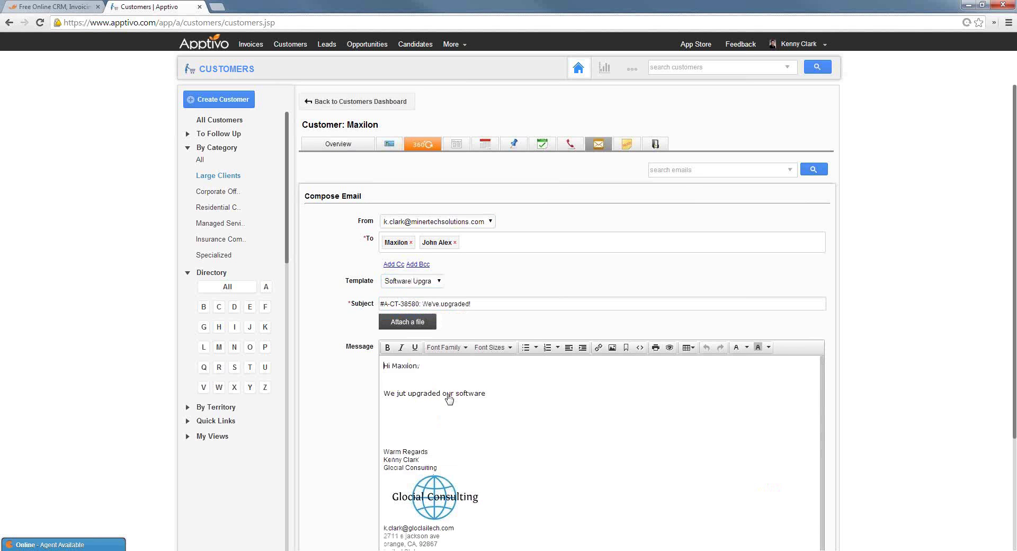
triple_click(379, 398)
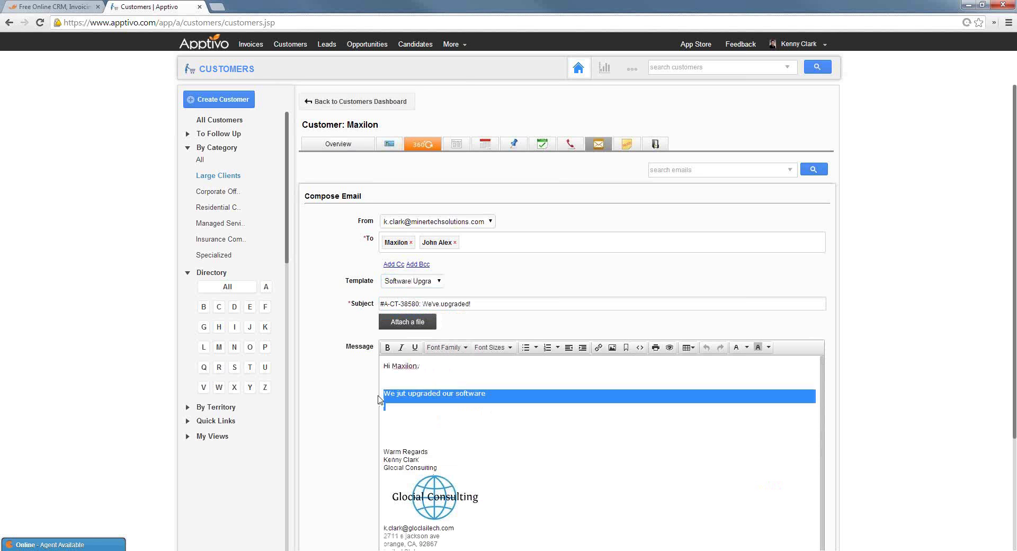
left_click(442, 393)
double_click(402, 366)
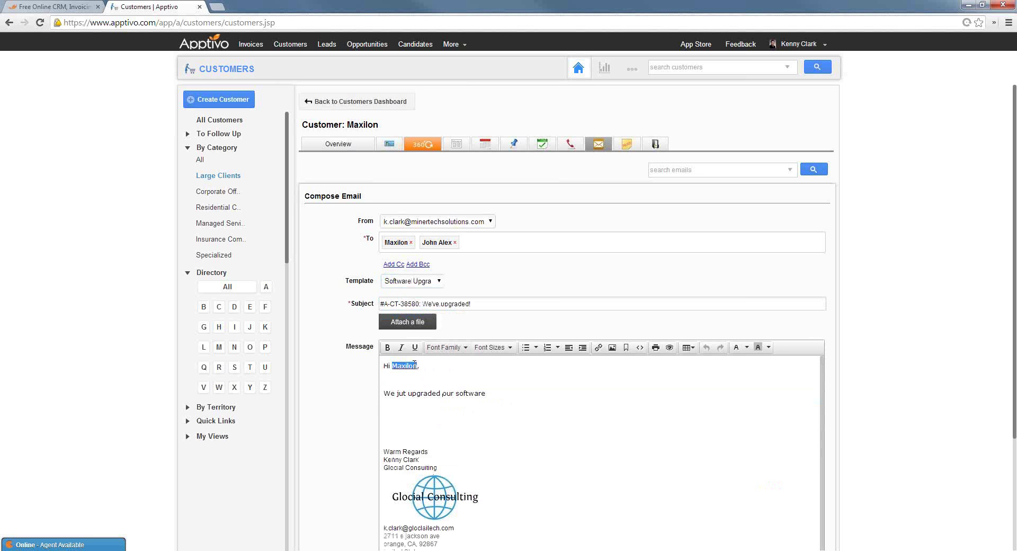
left_click(345, 405)
scroll(344, 406, "down", 3)
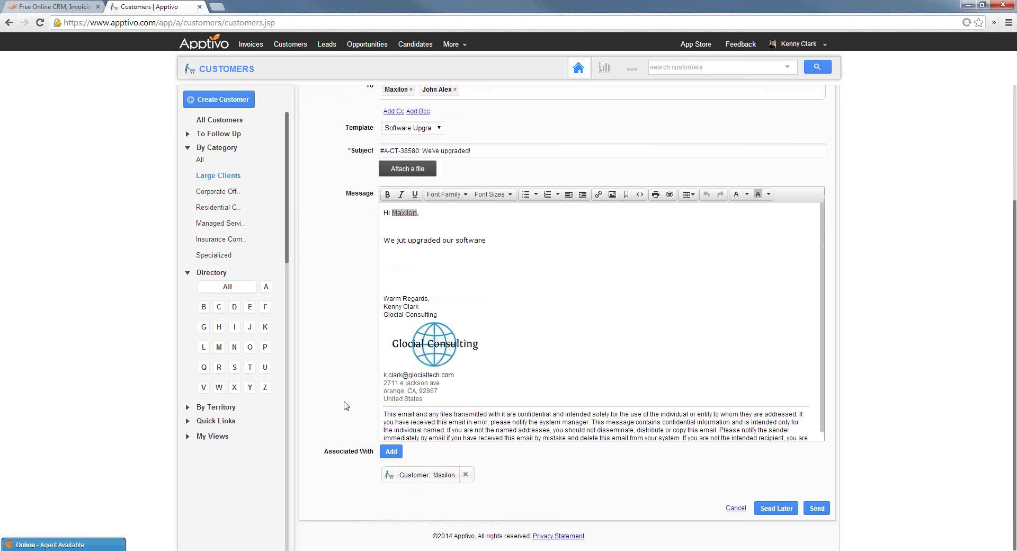
scroll(375, 288, "up", 3)
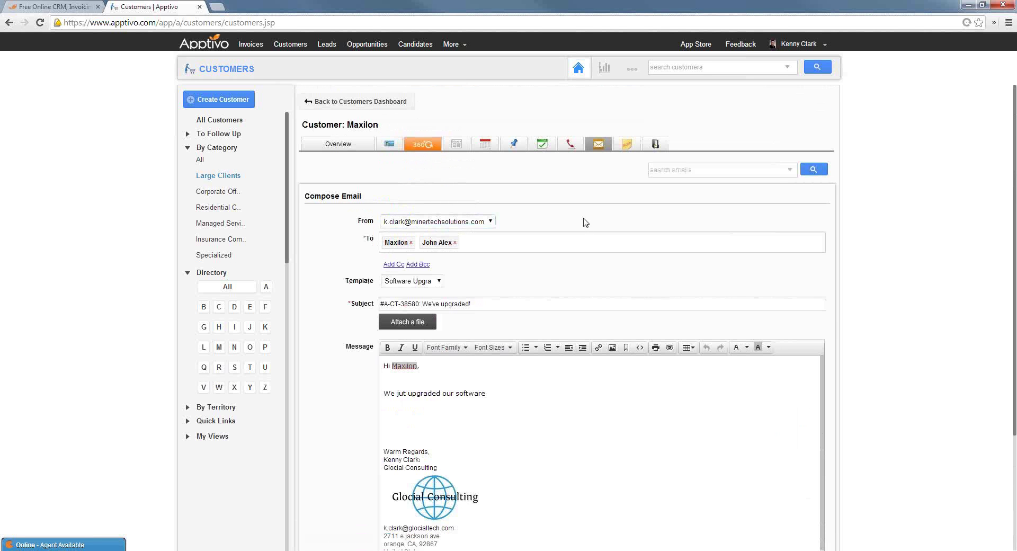
left_click(600, 144)
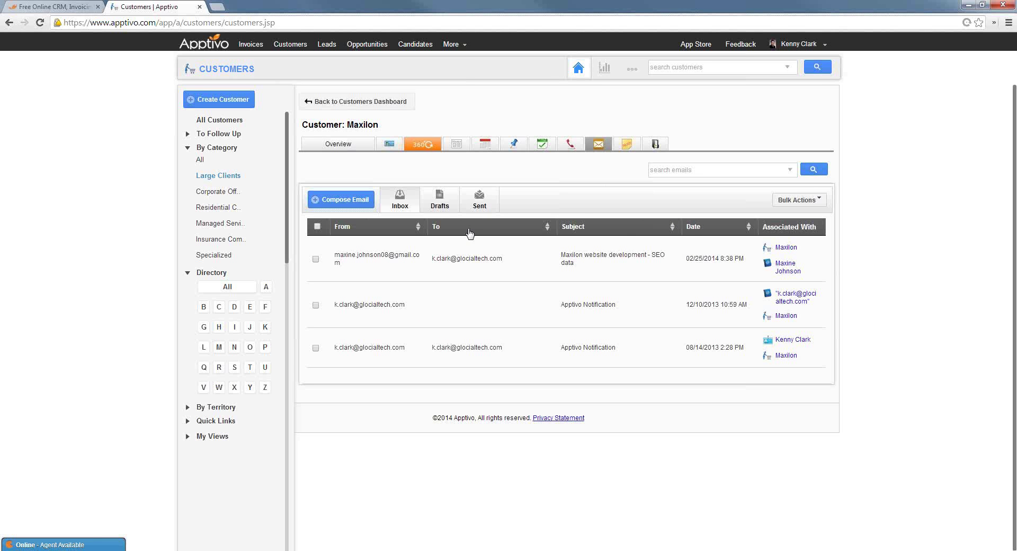
Scroll through Maxilon's sent emails, then view Maxilon's Documents list
left_click(480, 201)
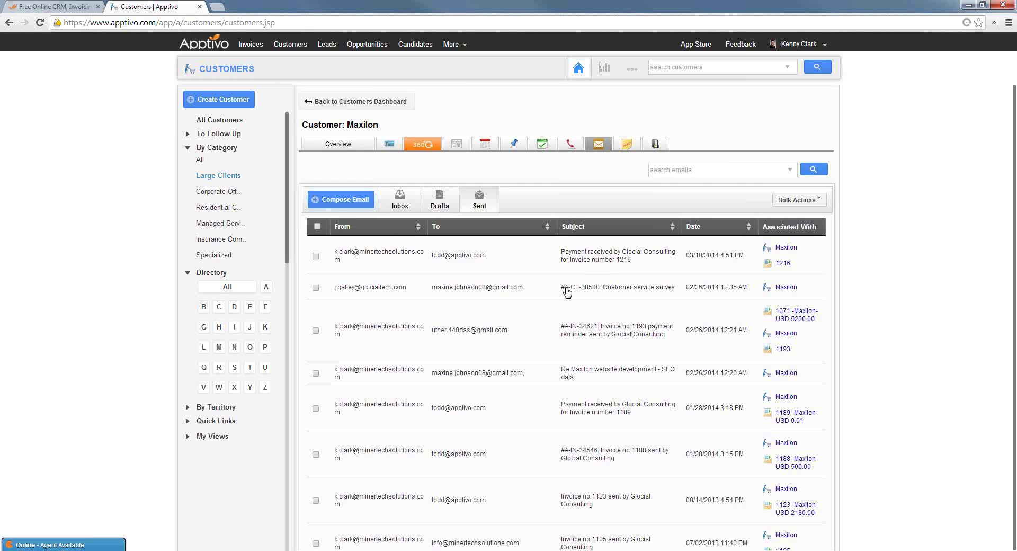
scroll(530, 275, "down", 5)
scroll(535, 336, "up", 4)
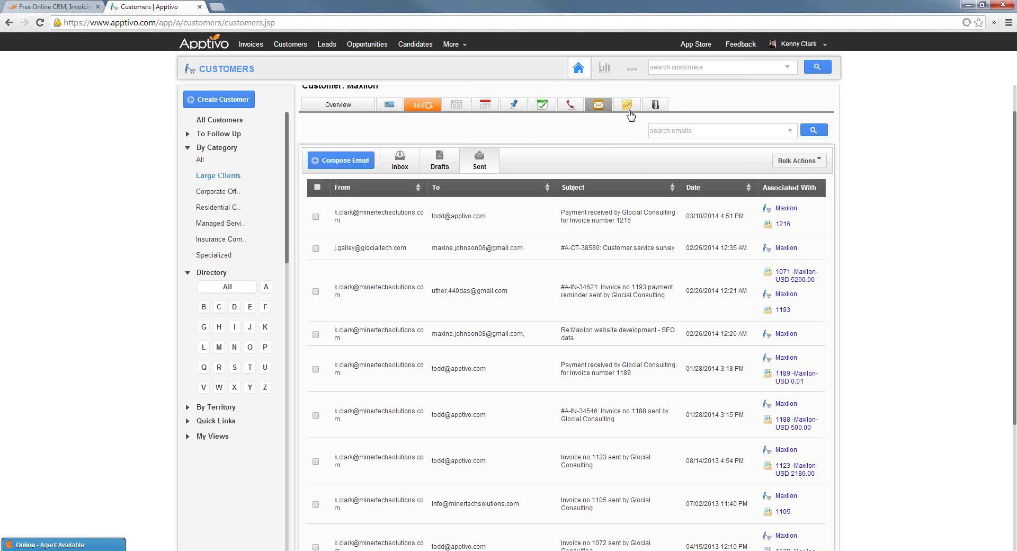
left_click(656, 106)
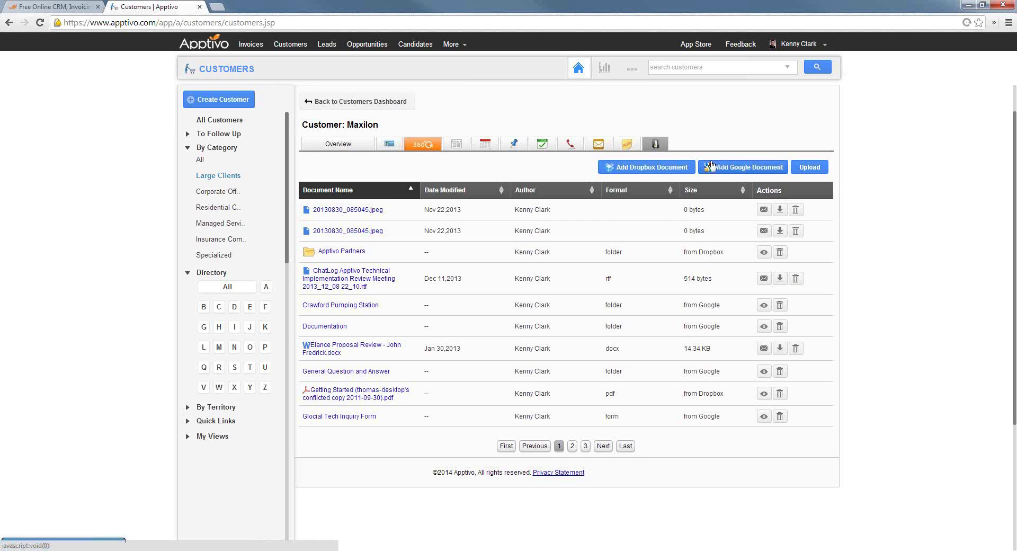
left_click(630, 148)
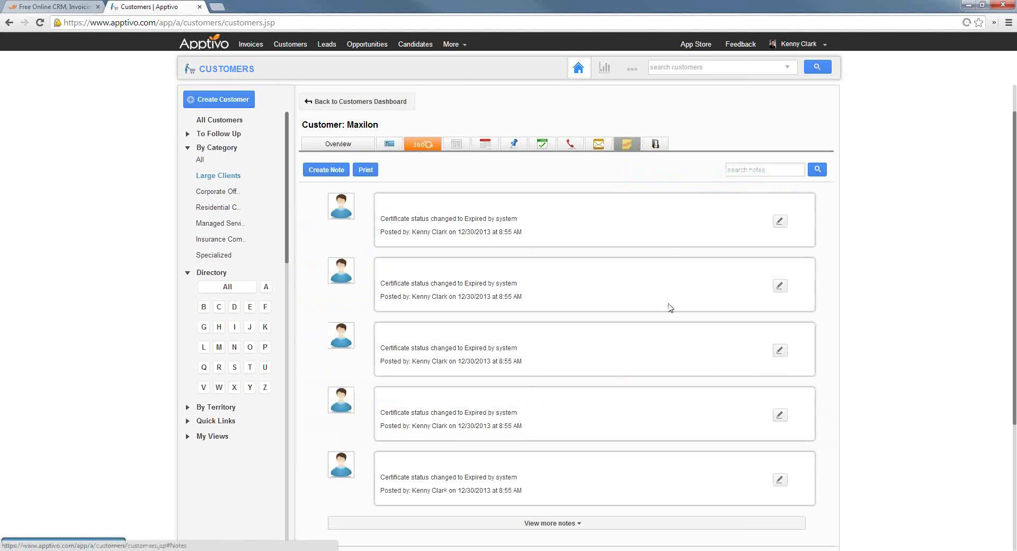
left_click(330, 170)
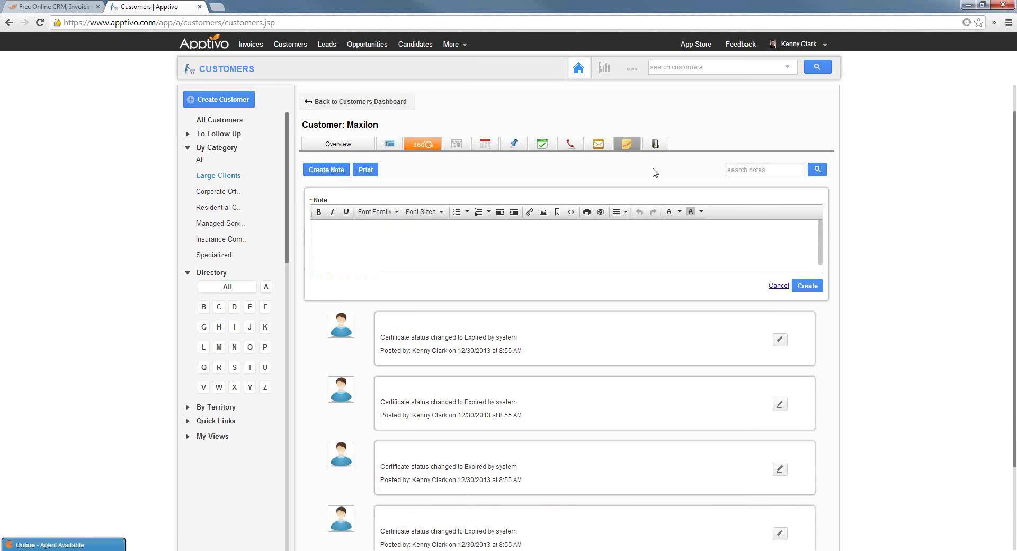
left_click(655, 144)
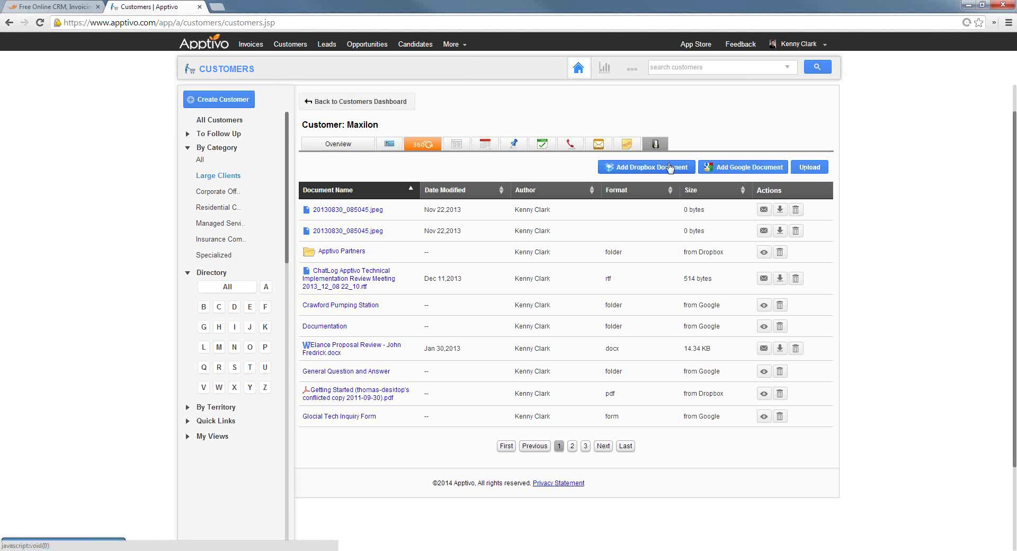
Try adding a Google Drive document, cancel the picker, and open the Leads by Customer report
left_click(725, 170)
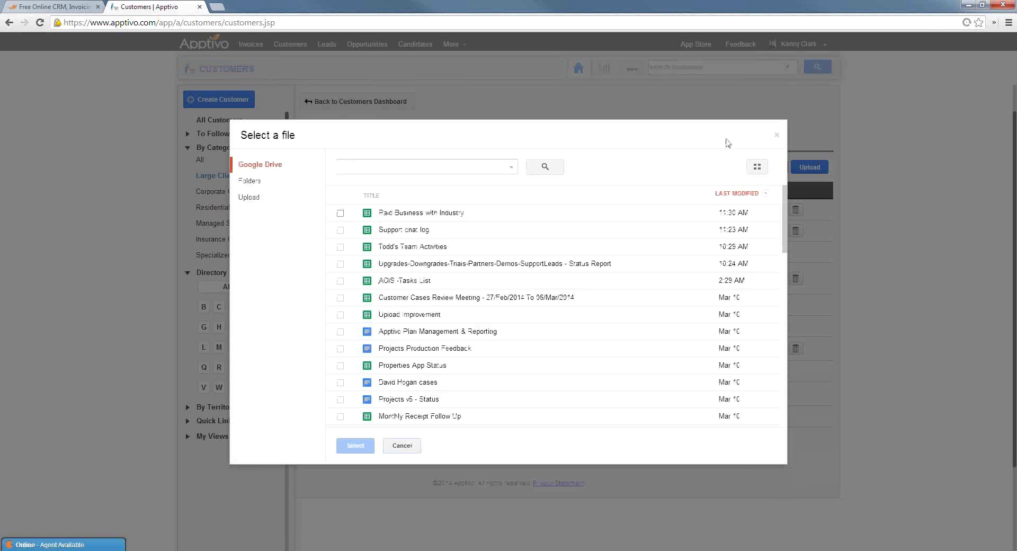
left_click(778, 135)
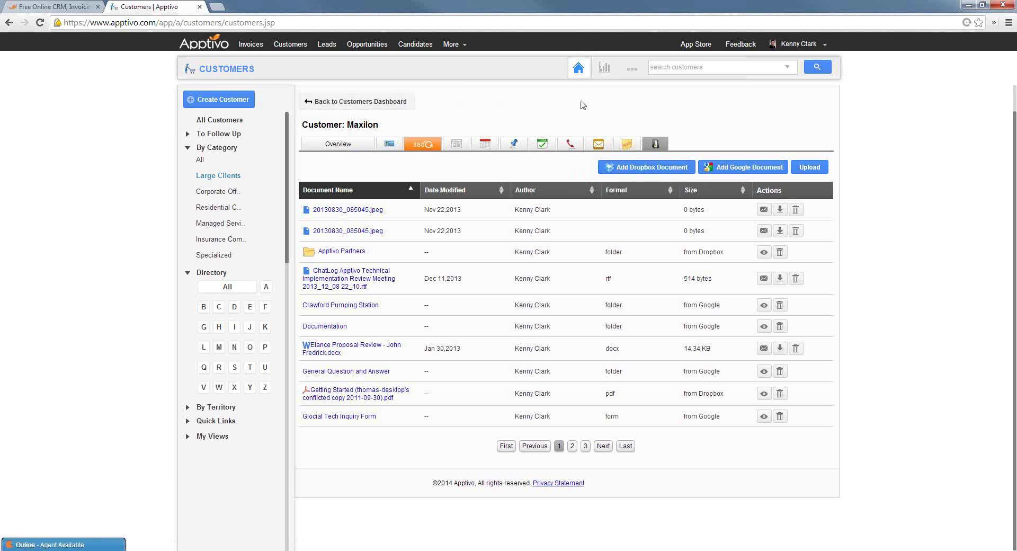
left_click(604, 69)
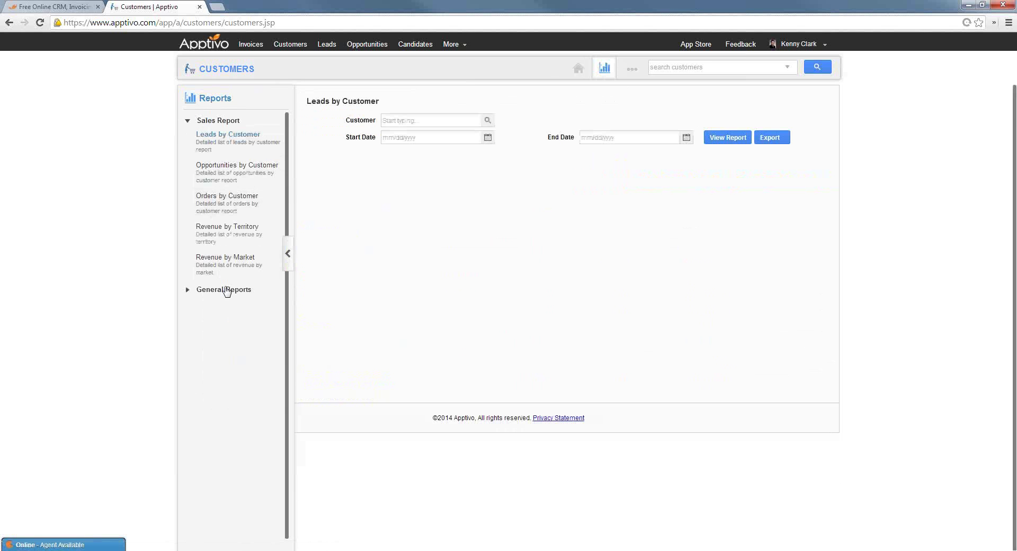
Browse General Reports, view the Customers notification settings, and open the Customers options list
left_click(233, 291)
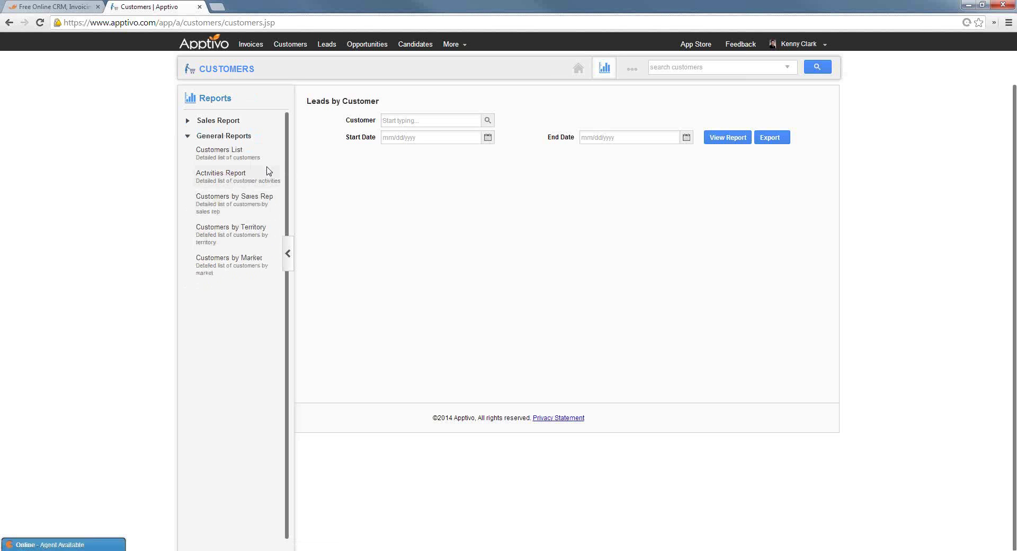
left_click(632, 69)
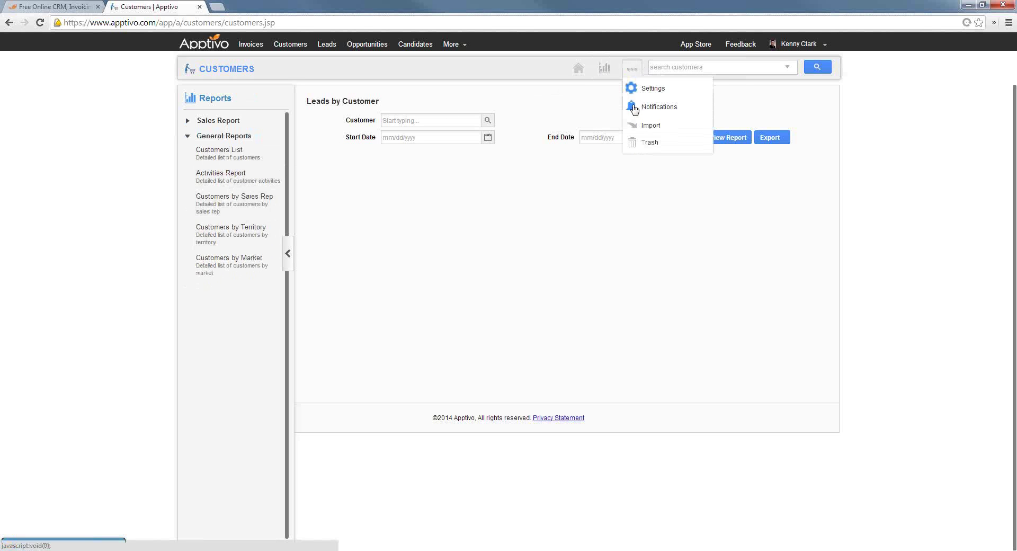
left_click(641, 106)
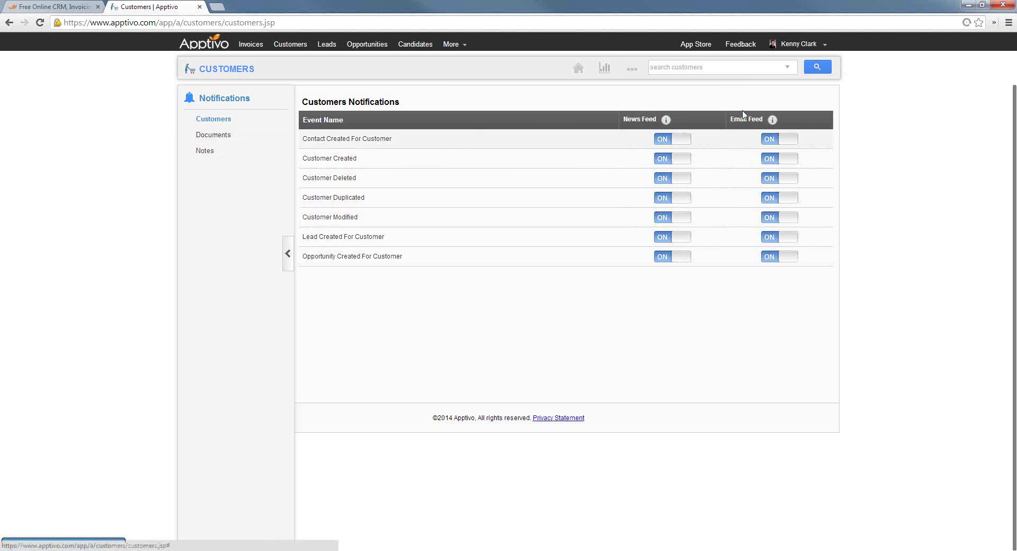
left_click(632, 68)
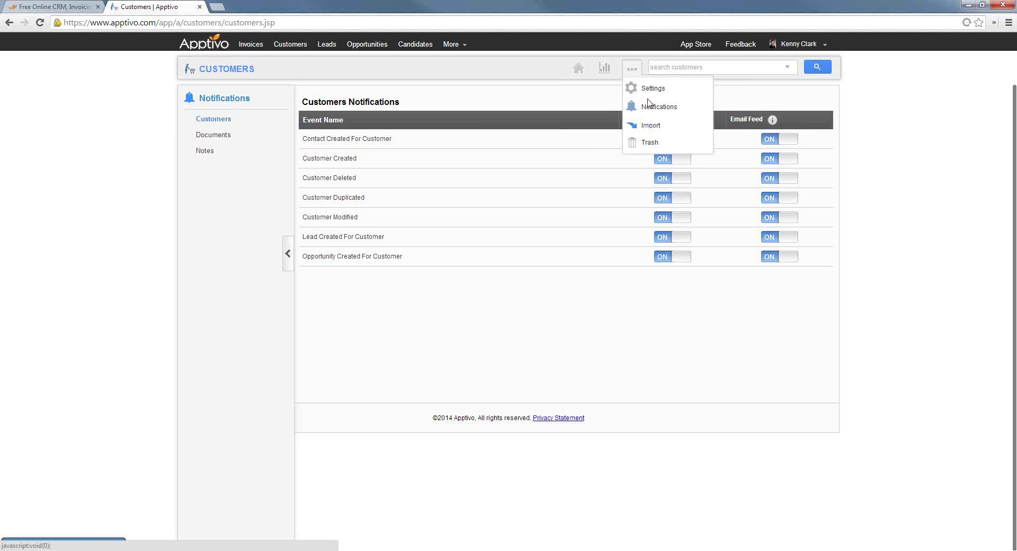
Reorder the Communication phone types, ending with Business above Mobile, then open Customize App
left_click(646, 88)
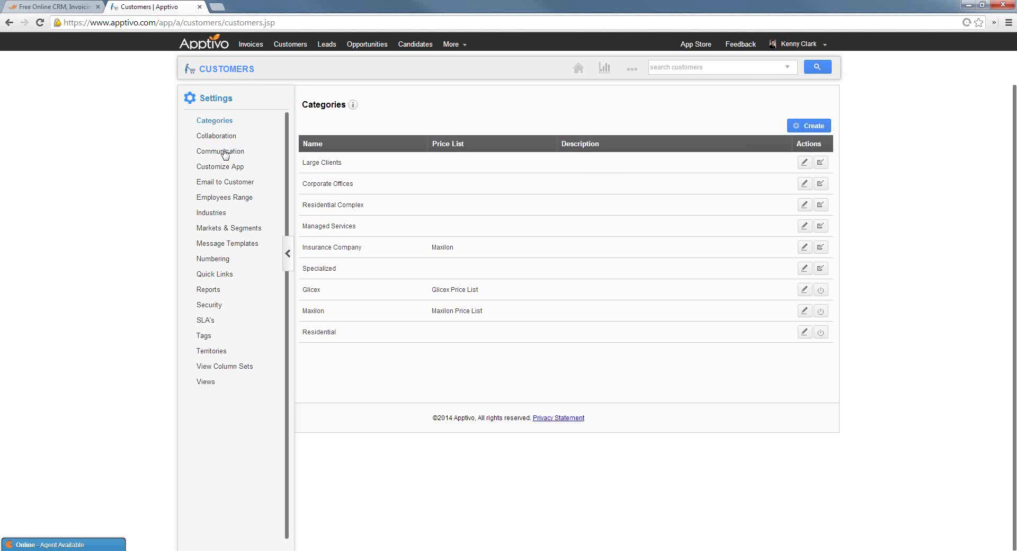
left_click(224, 153)
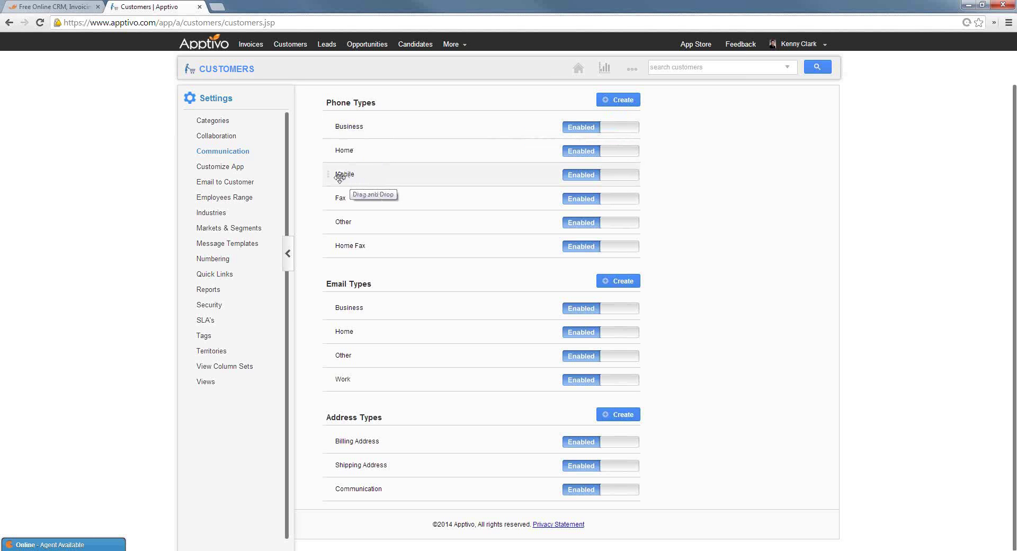
left_click_drag(343, 175, 349, 120)
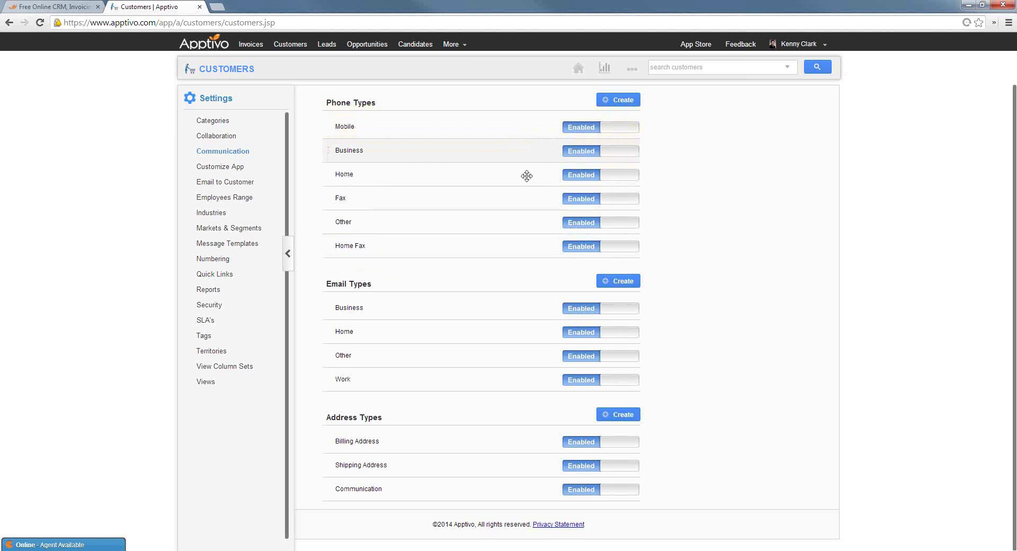
left_click(581, 152)
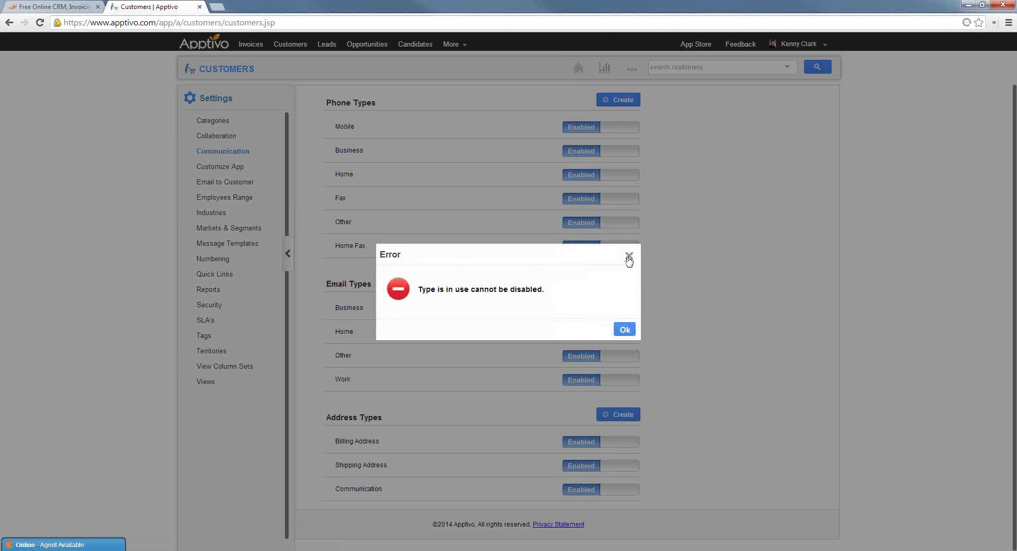
left_click(629, 258)
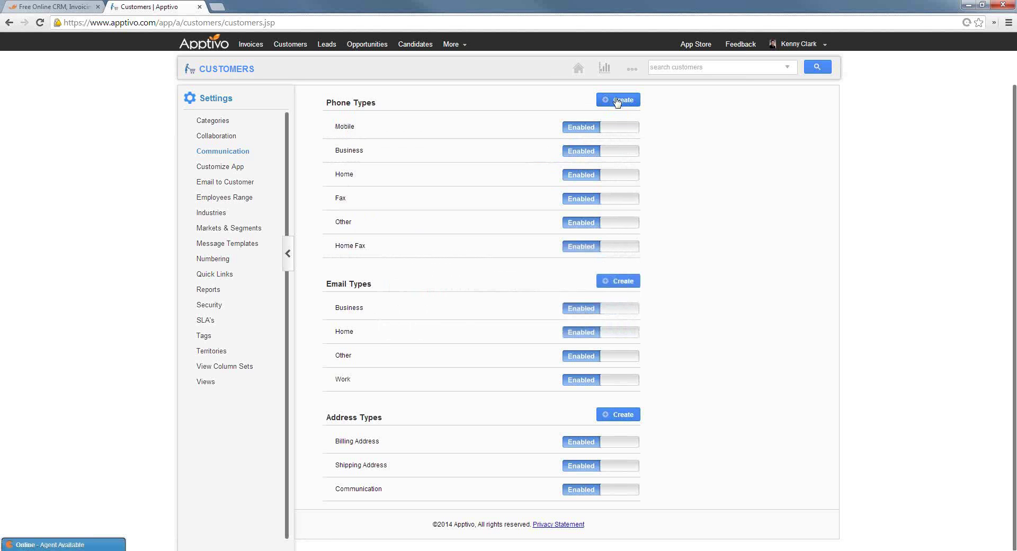
left_click_drag(329, 150, 329, 129)
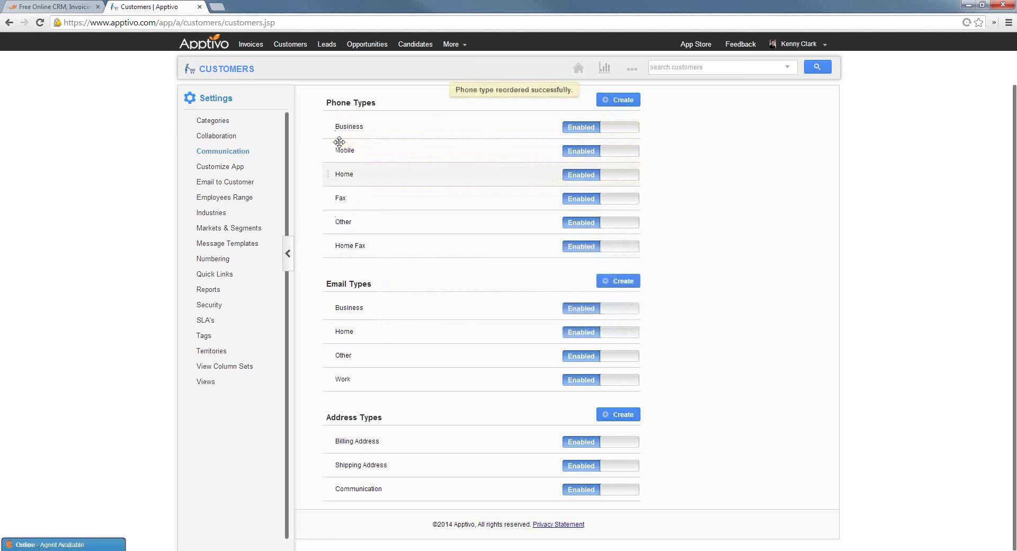
left_click(227, 167)
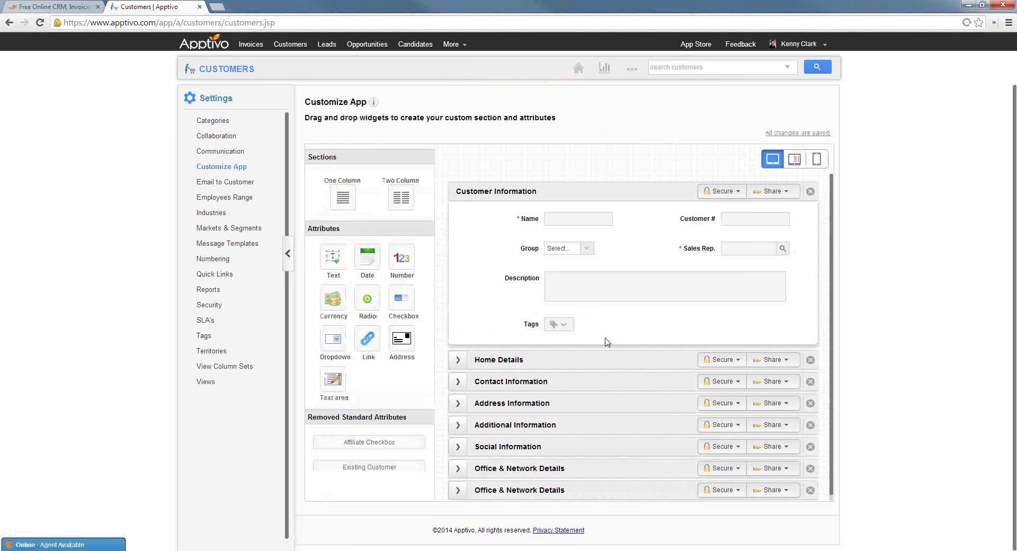
Add a 'Whatever you want' text field and a dropdown to Home Details, then delete both
left_click(463, 386)
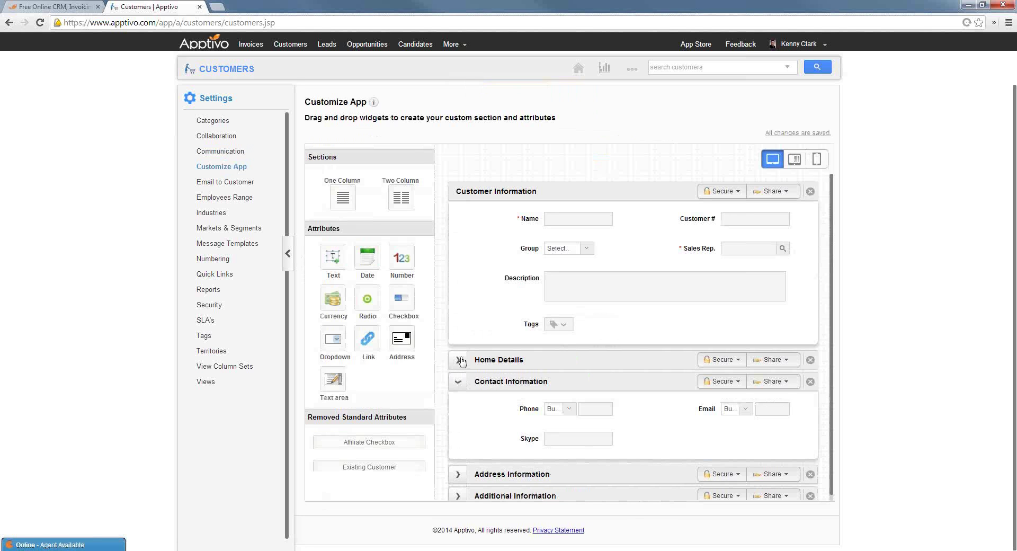
left_click(461, 360)
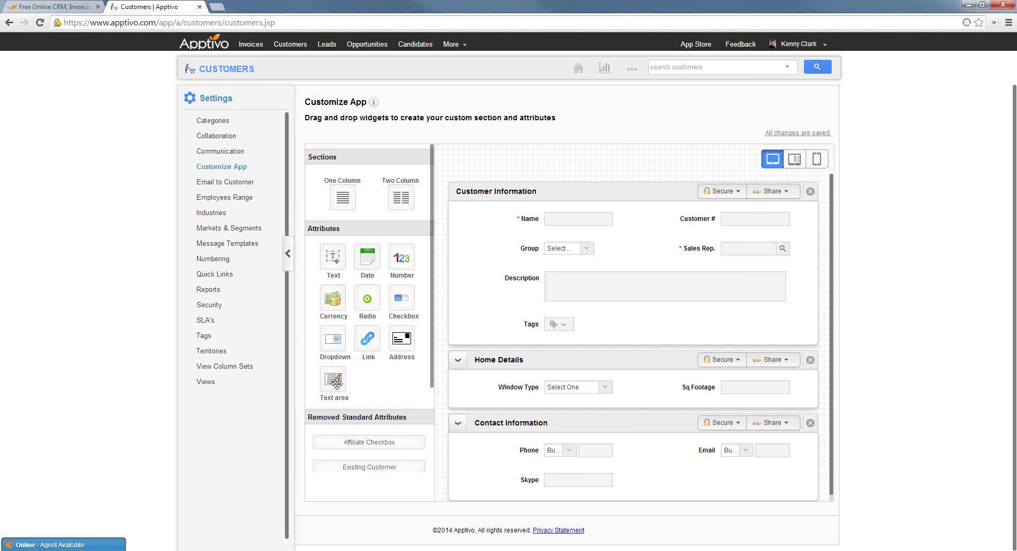
left_click_drag(326, 277, 540, 418)
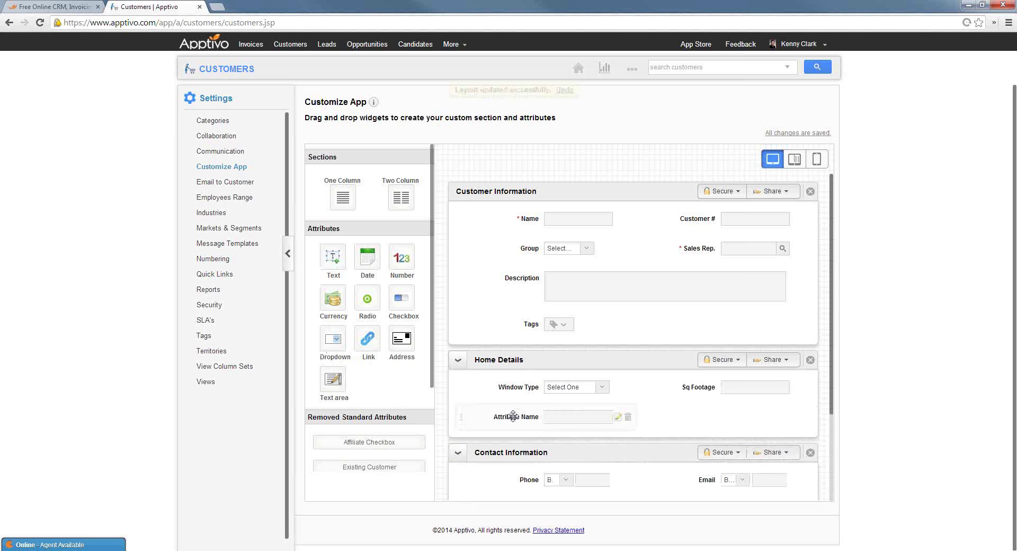
type("Whate")
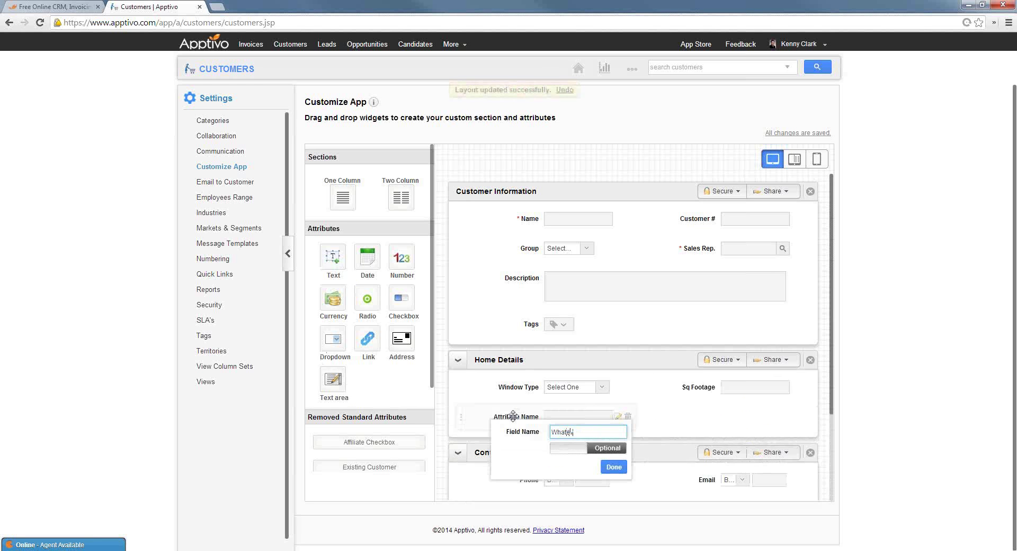
type("ver you want")
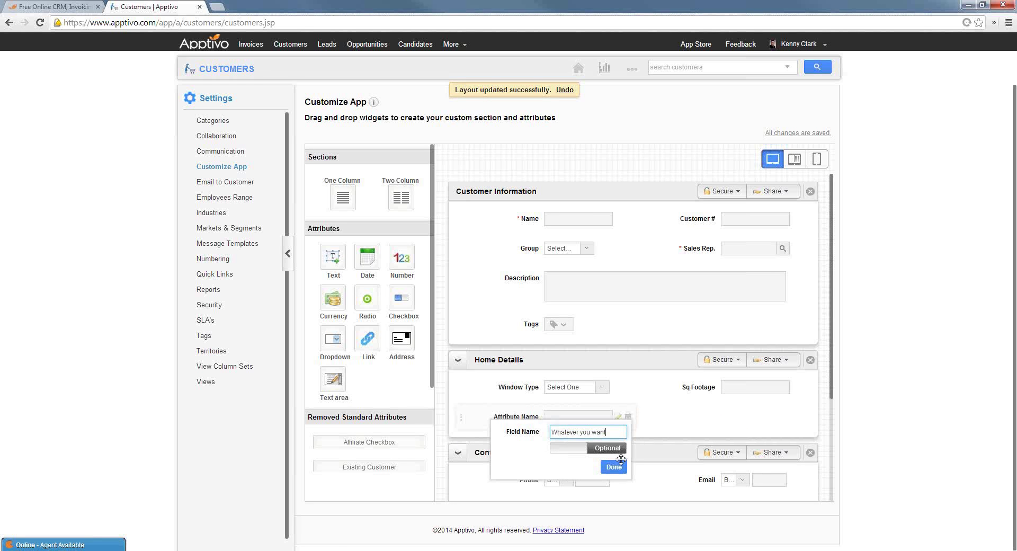
left_click(614, 467)
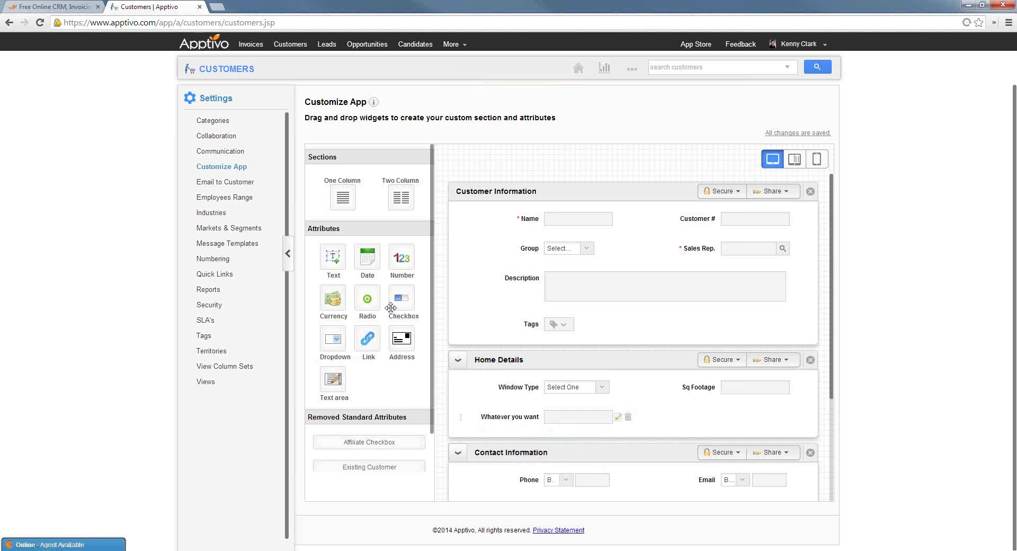
left_click_drag(332, 342, 634, 411)
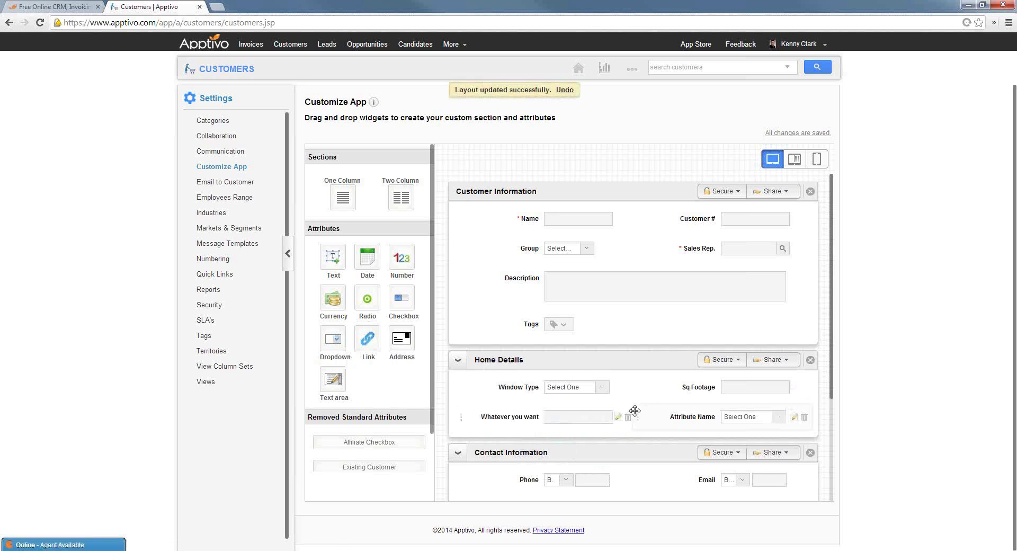
left_click(805, 418)
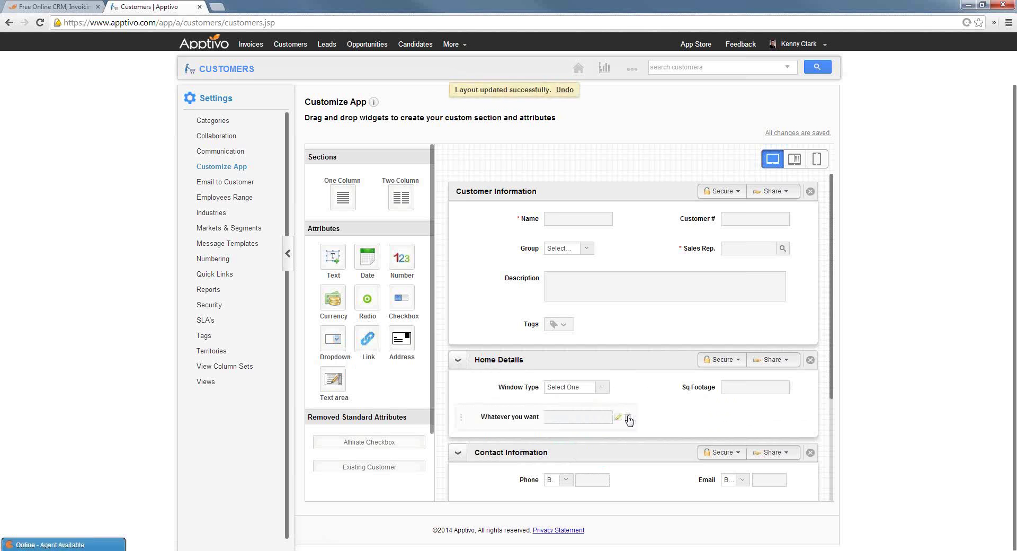
left_click(628, 418)
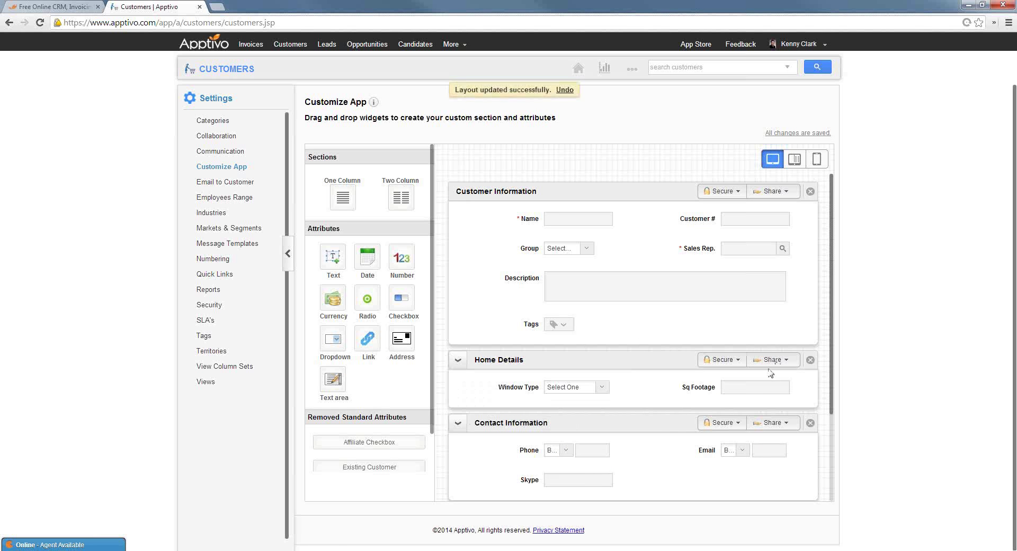
Check the Home Details security setting and delete the Skype field from Contact Information
left_click(737, 362)
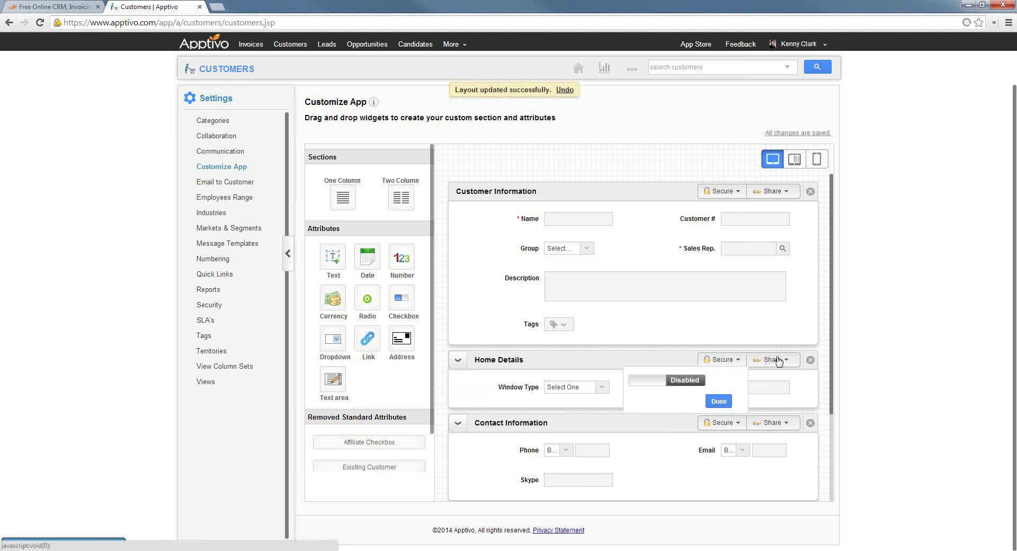
scroll(673, 354, "down", 3)
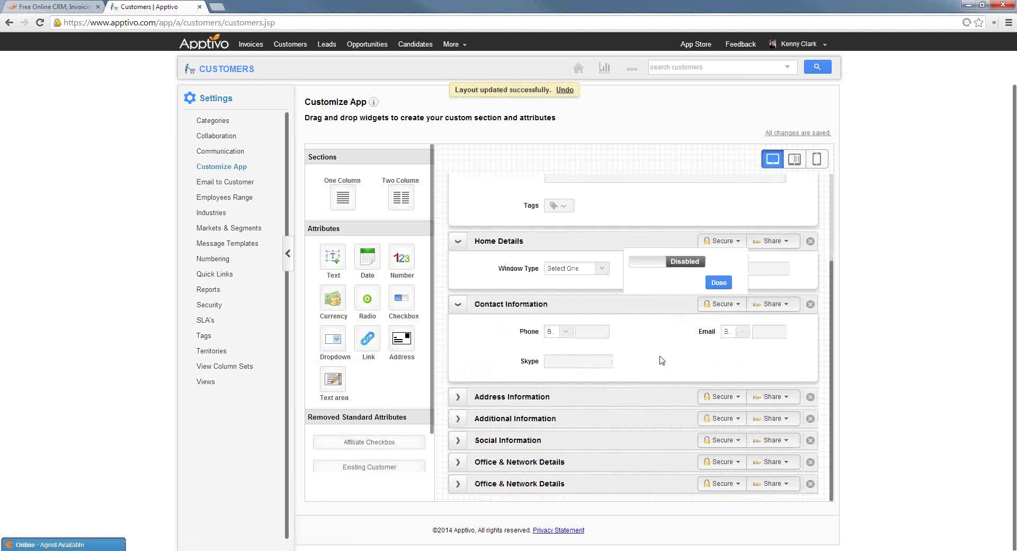
scroll(605, 405, "up", 3)
mouse_move(590, 480)
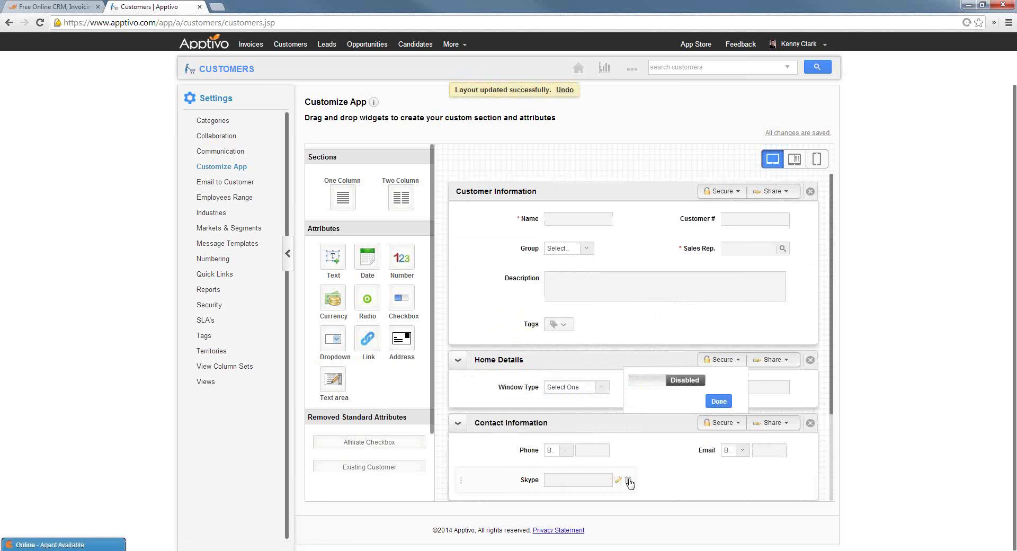
left_click(628, 480)
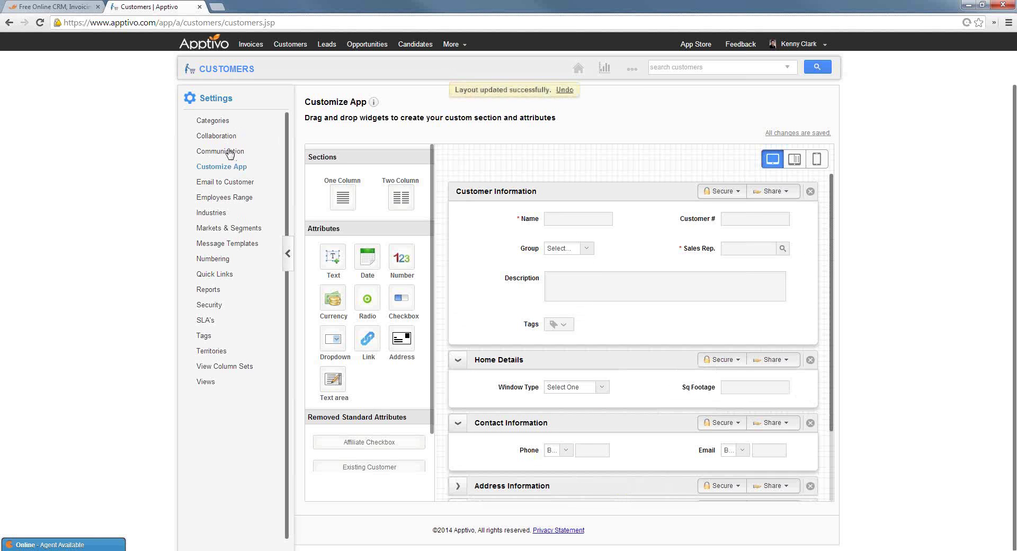
Review the Customers Message Templates, Numbering and Data Access Security settings pages
left_click(229, 247)
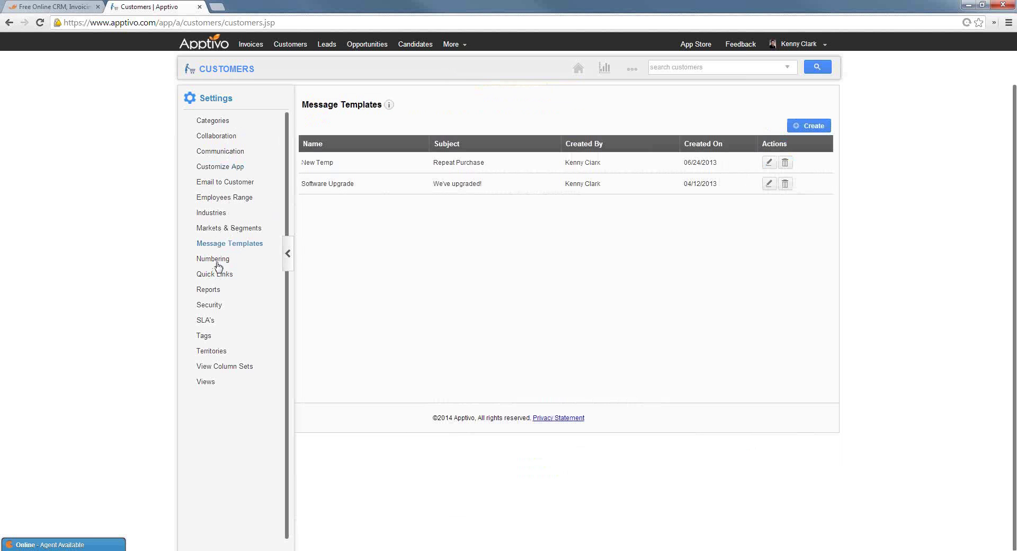
left_click(217, 261)
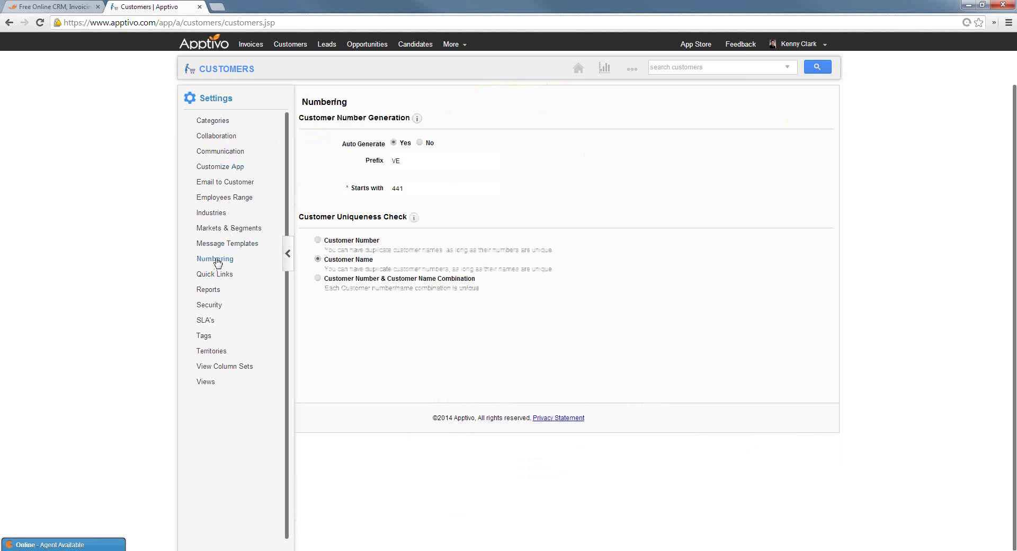
left_click(216, 311)
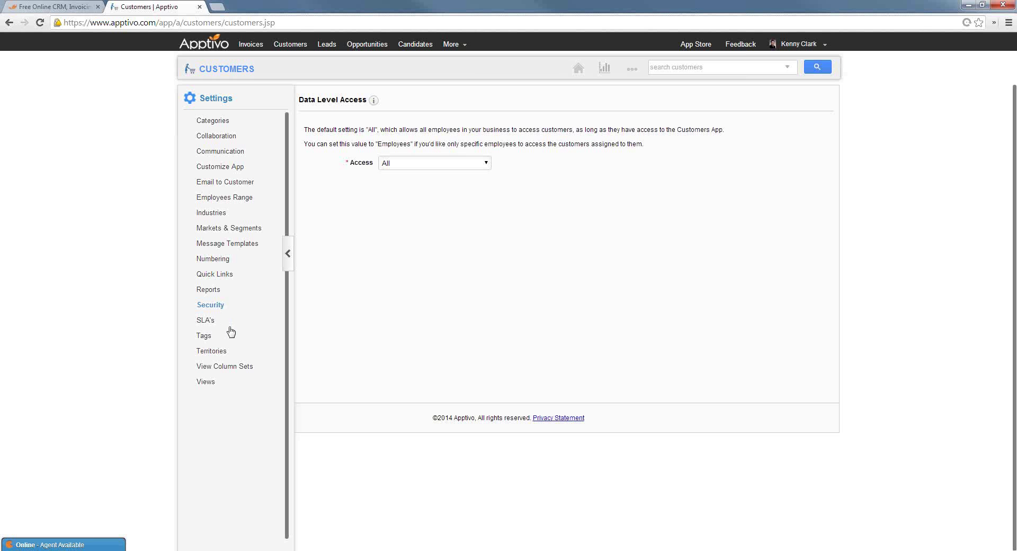
Move By Market to the bottom of the Left Panel Views, then return to the home News Feed
left_click(214, 382)
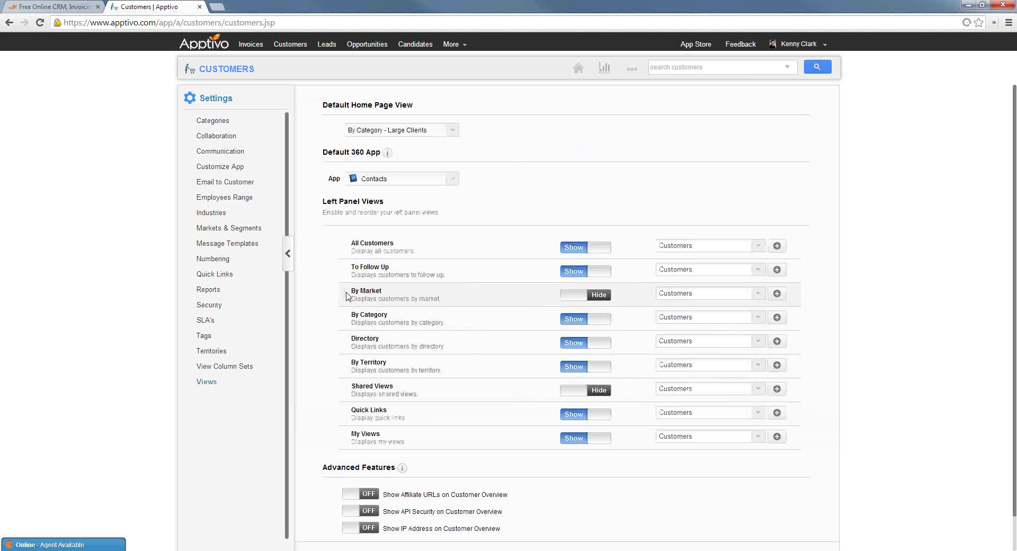
left_click_drag(347, 295, 349, 444)
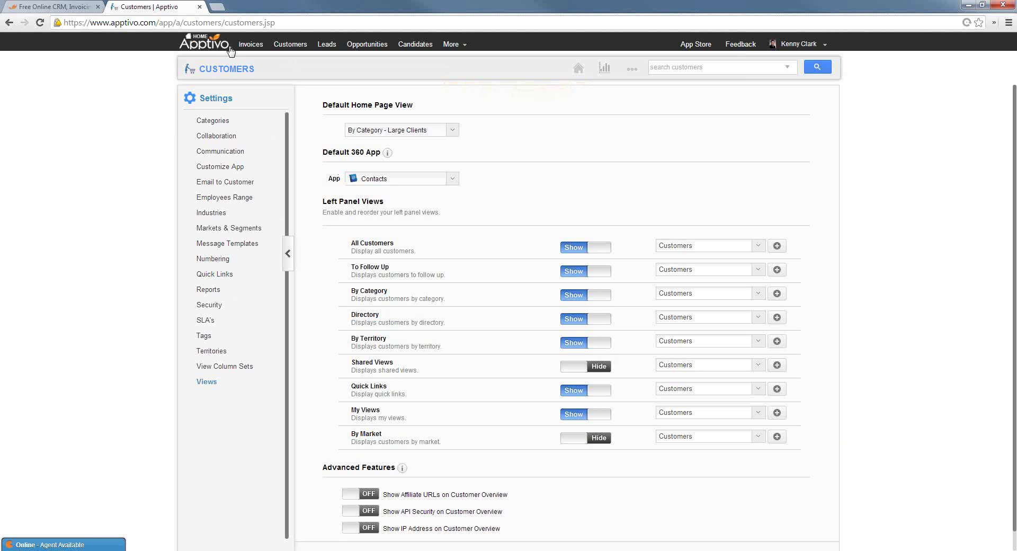
left_click(204, 46)
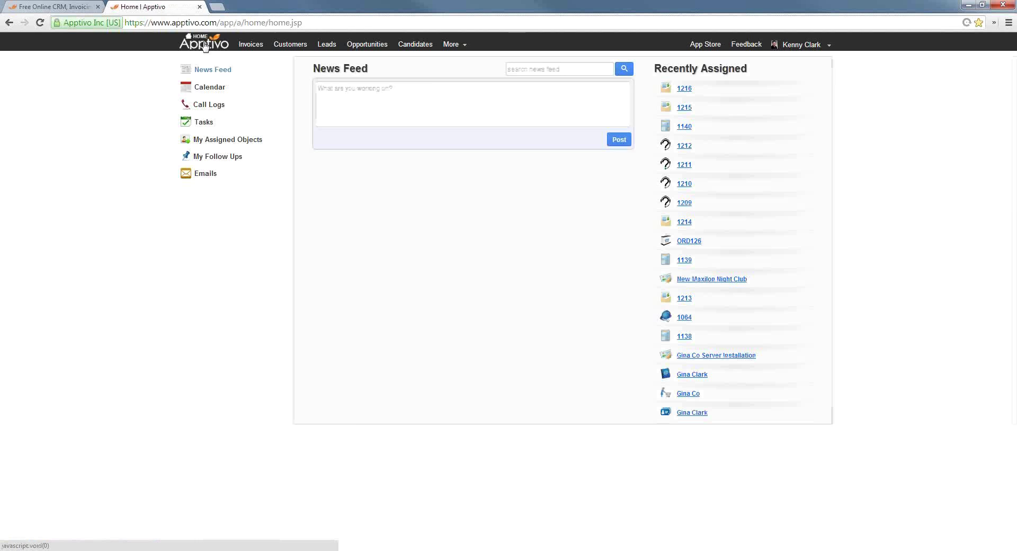
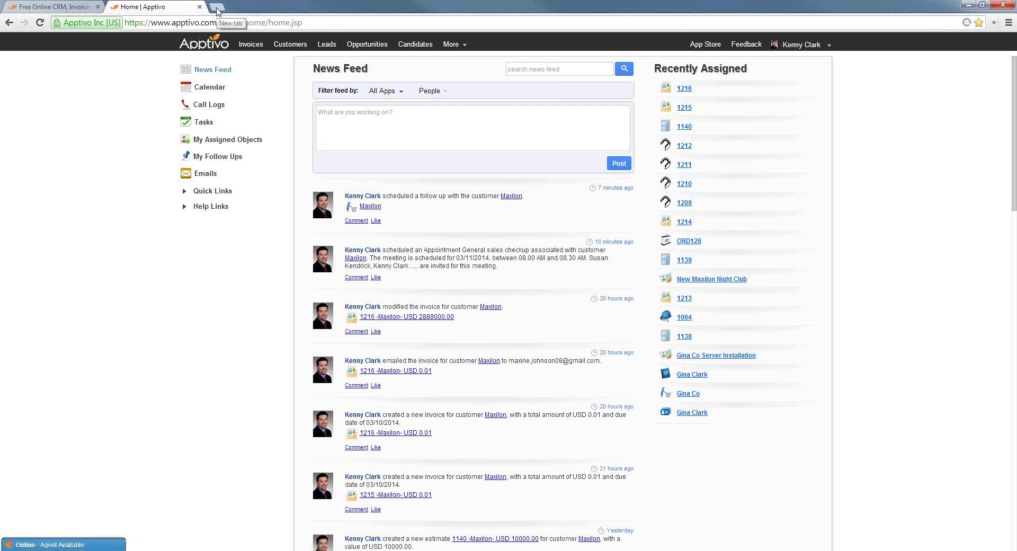
Google 'how to add a lead form on my website apptivo' in a new tab and open the Apptivo web-form leads article
left_click(218, 10)
type("w")
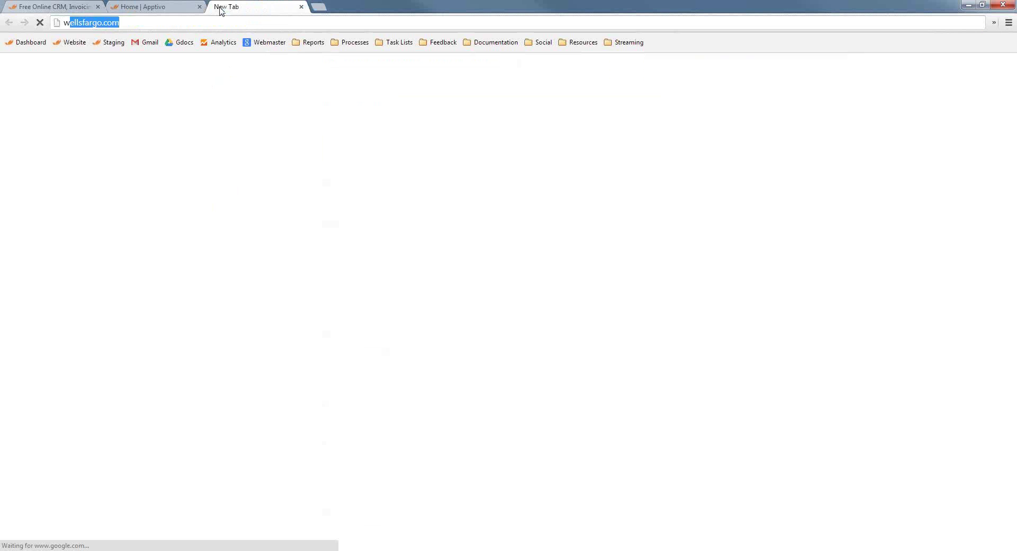
type("ebhow to ad")
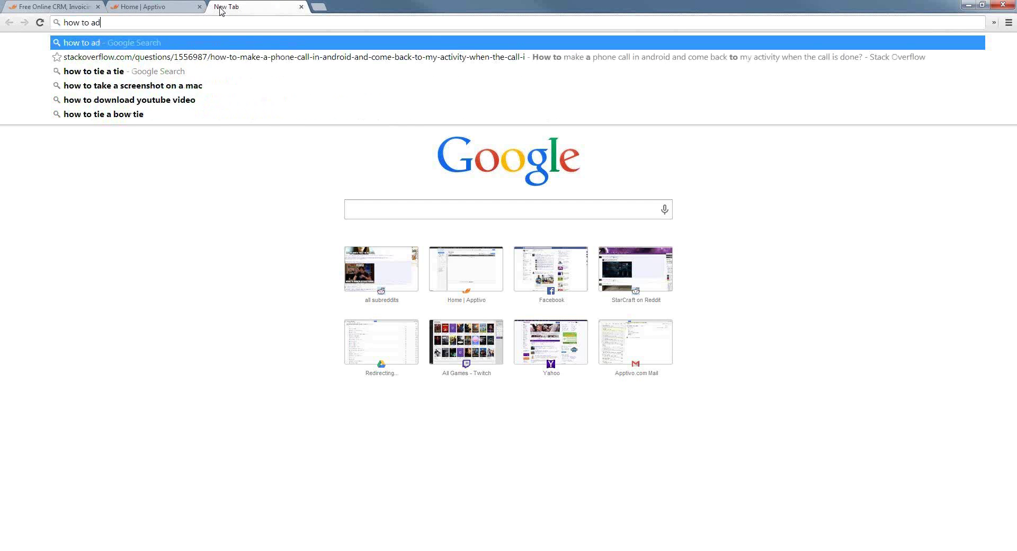
type("d a lead form on ")
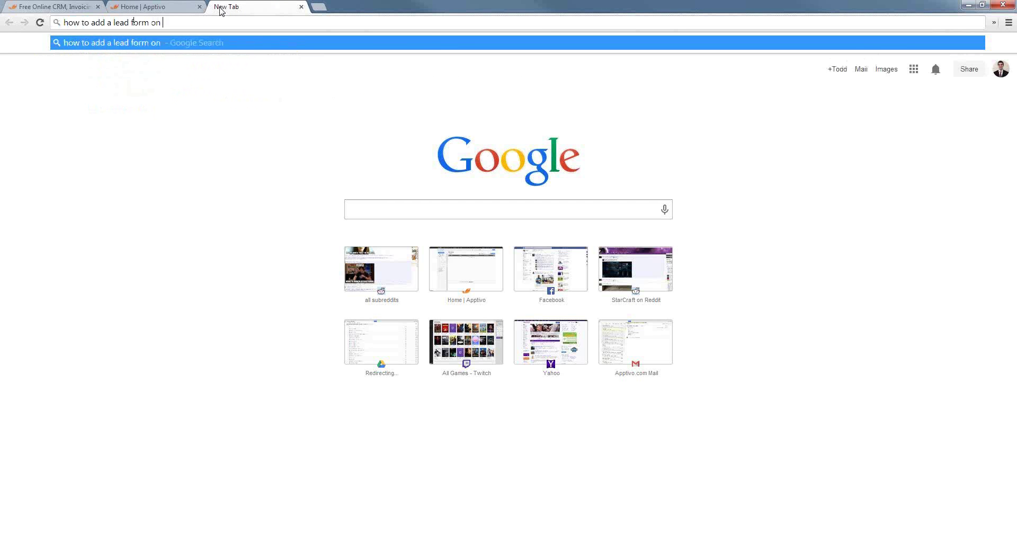
type("my website apptivo")
key("Return")
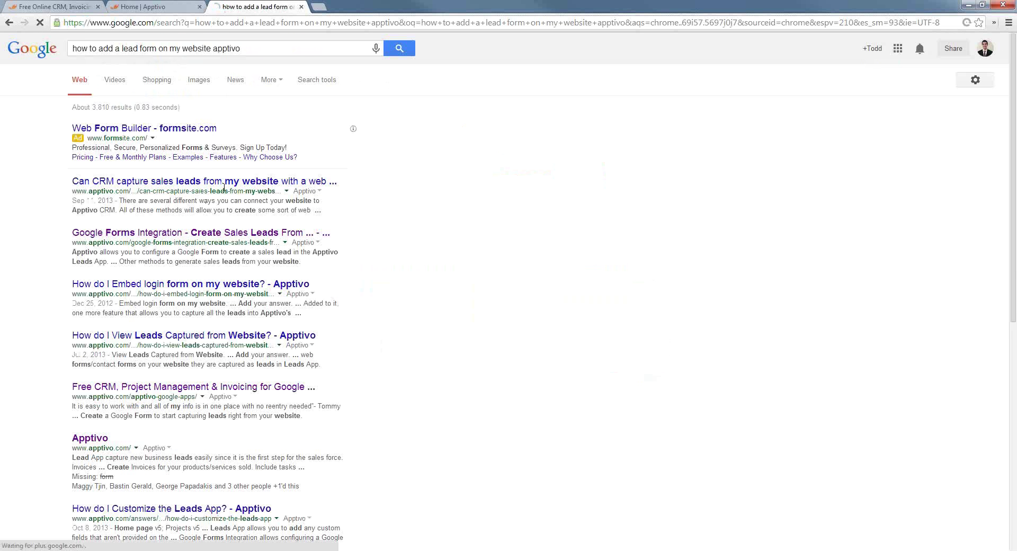
left_click(228, 185)
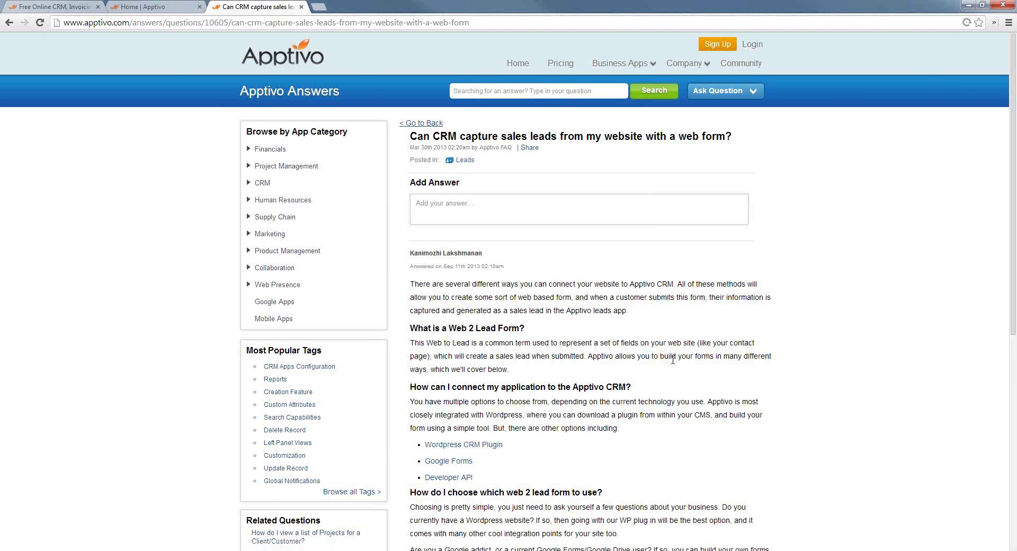
Read through the web-to-lead article, then switch back to the Apptivo Home tab
scroll(597, 377, "down", 1)
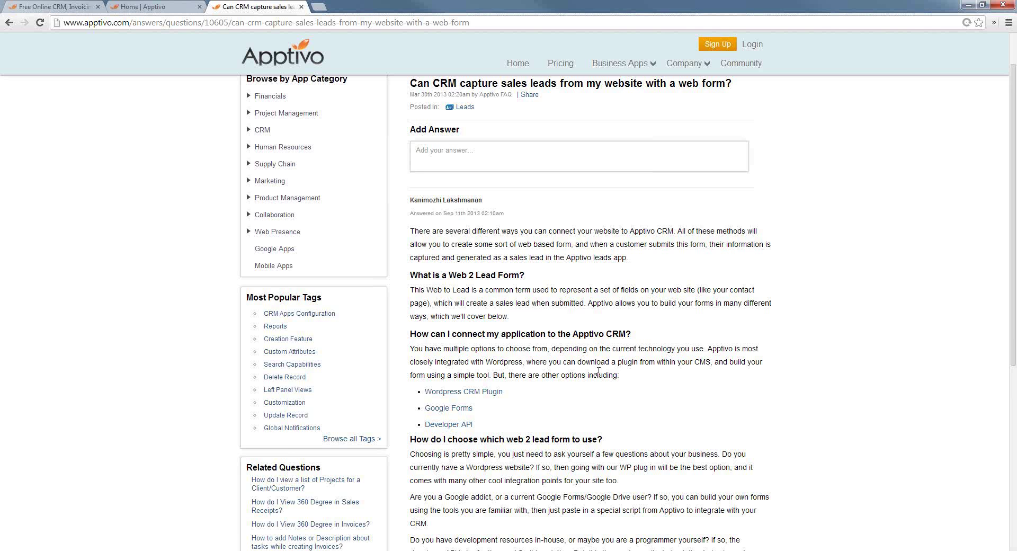
scroll(541, 399, "down", 1)
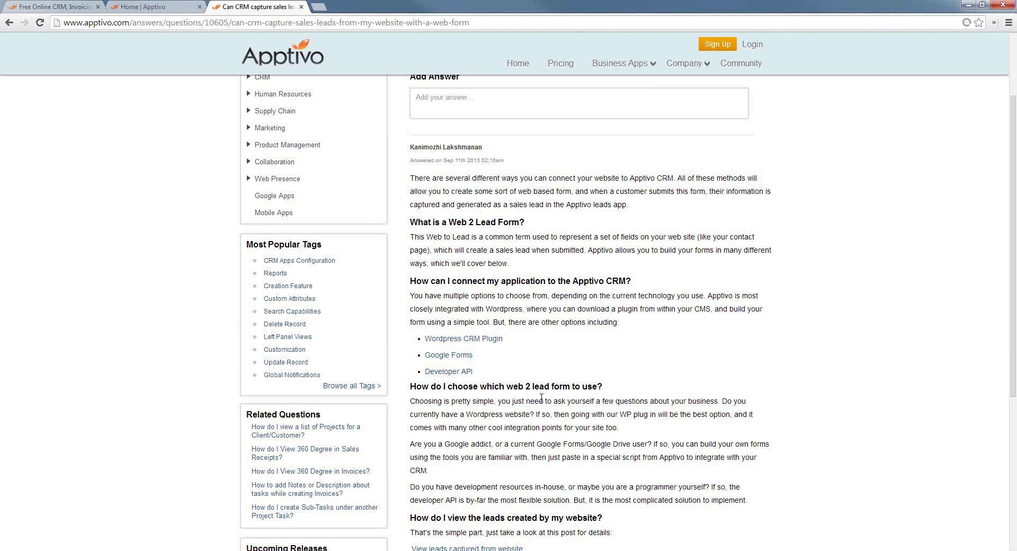
left_click(122, 6)
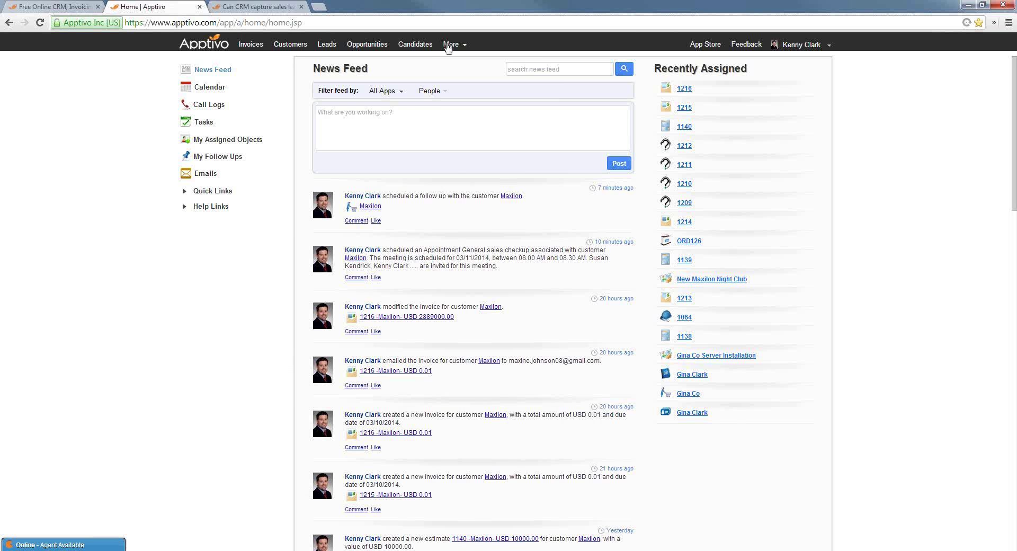
Open Contacts under More > CRM, start a new contact, then open Contacts Settings showing the categories
left_click(452, 45)
mouse_move(477, 127)
left_click(563, 148)
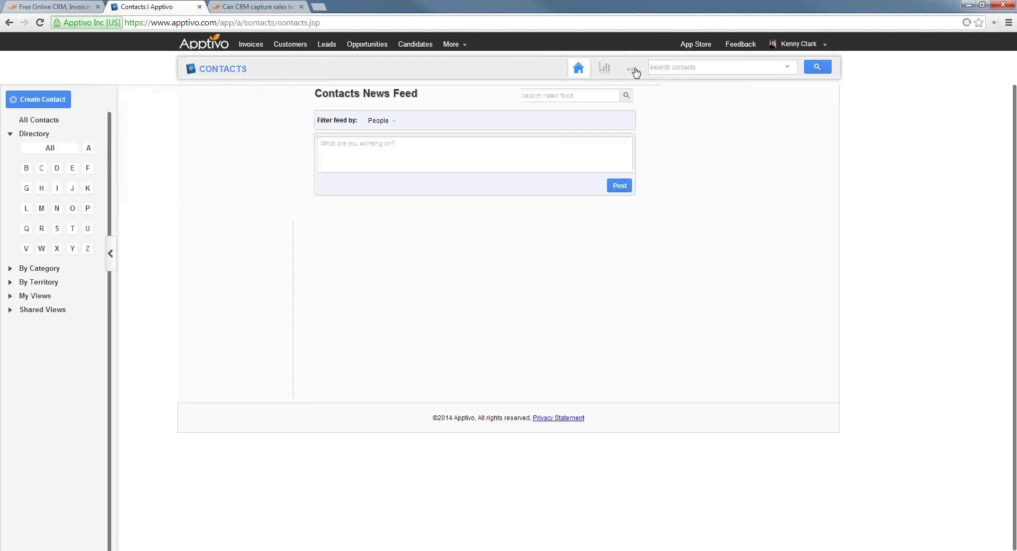
left_click(228, 100)
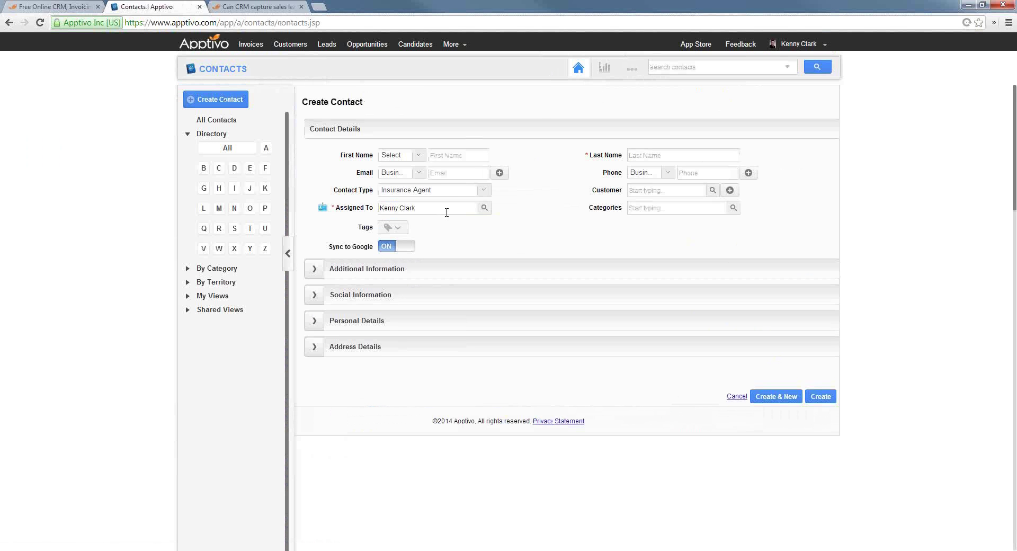
left_click(682, 207)
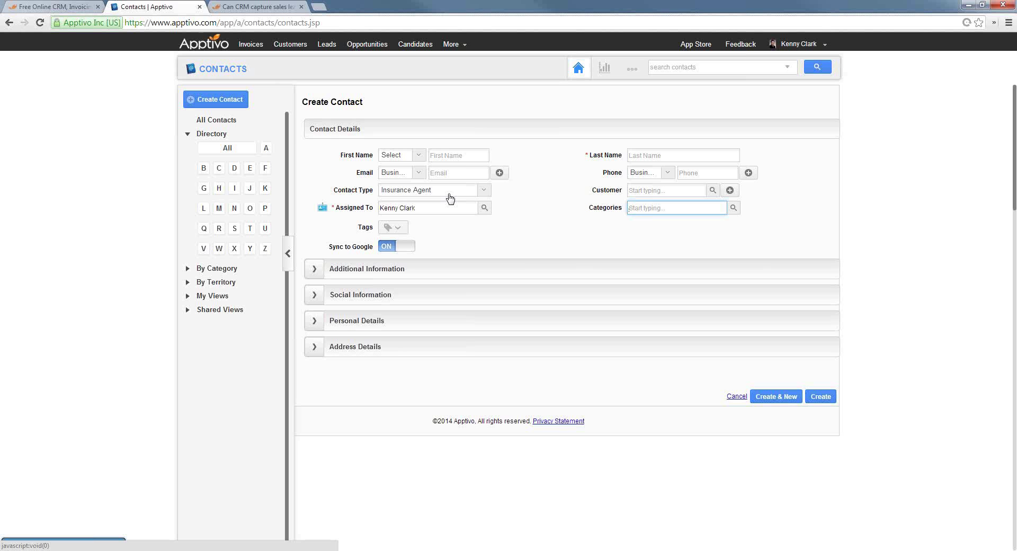
left_click(633, 70)
left_click(643, 88)
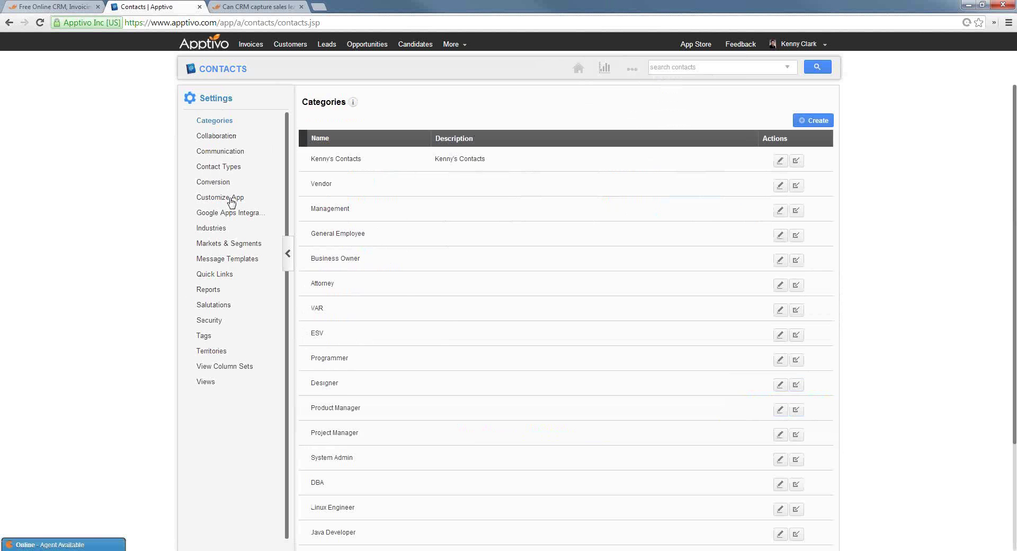
Delete the Contact Type field in Customize App and open a fresh Create Contact form to check it
left_click(224, 198)
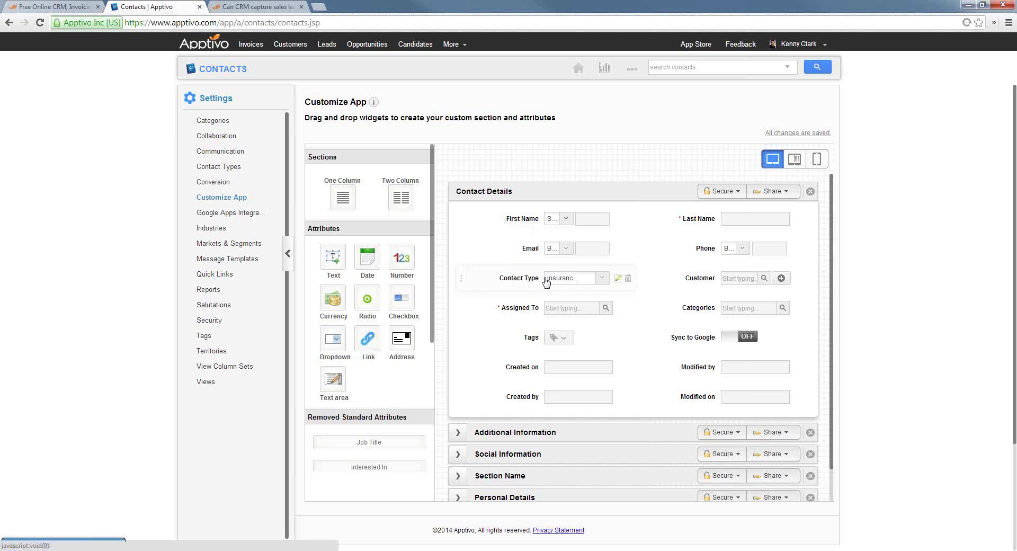
left_click(628, 278)
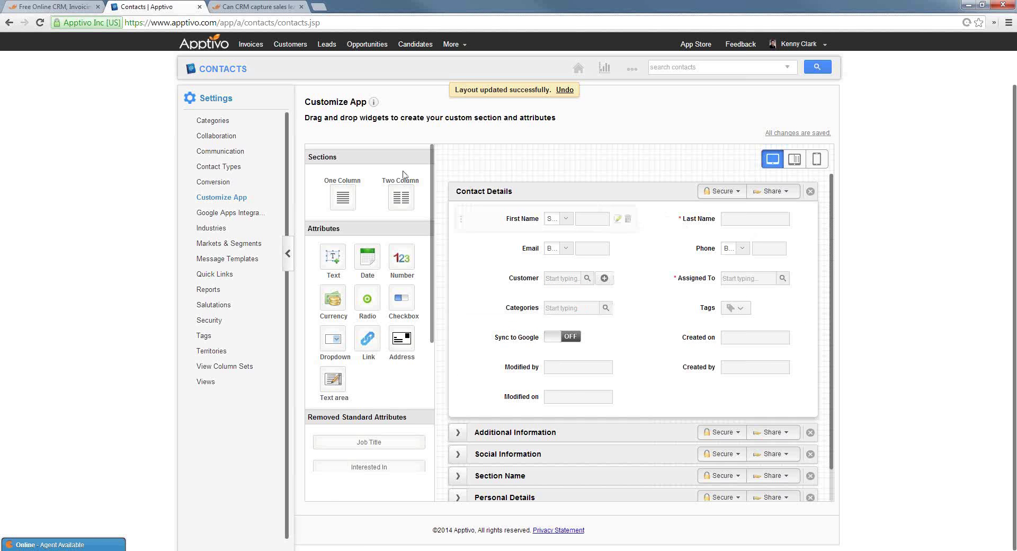
left_click(221, 74)
left_click(223, 100)
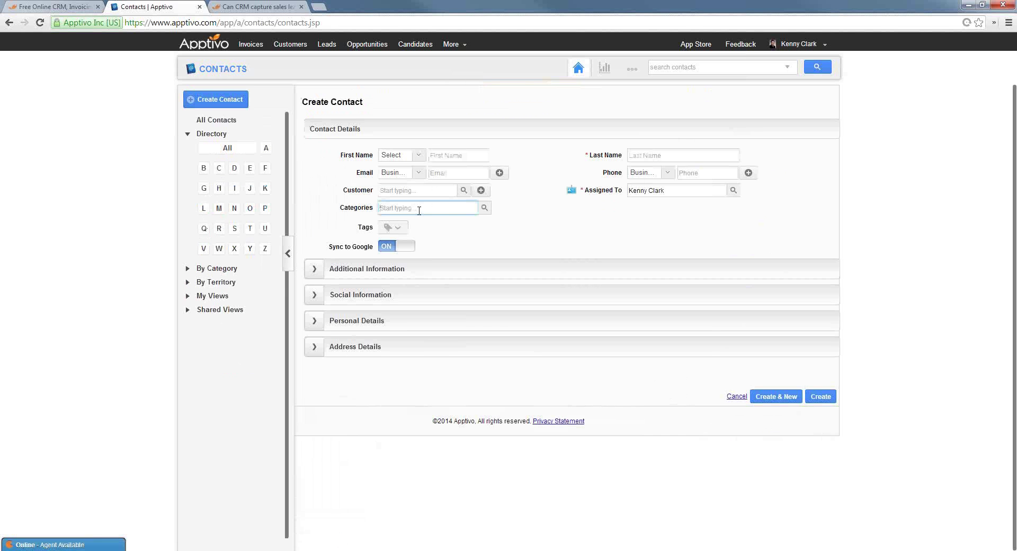
Add the General Employee, Business Owner and Attorney categories to the new contact
left_click(485, 209)
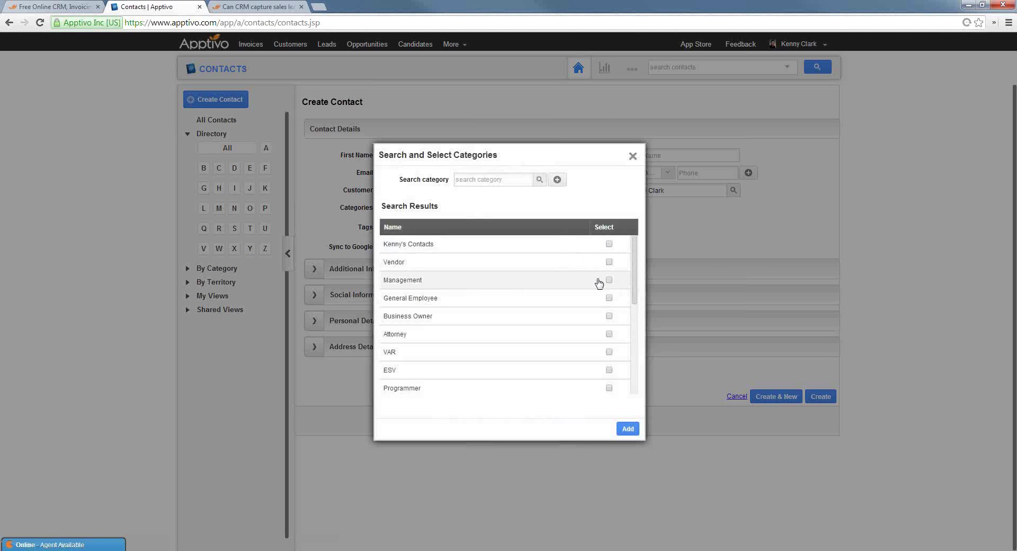
left_click(609, 299)
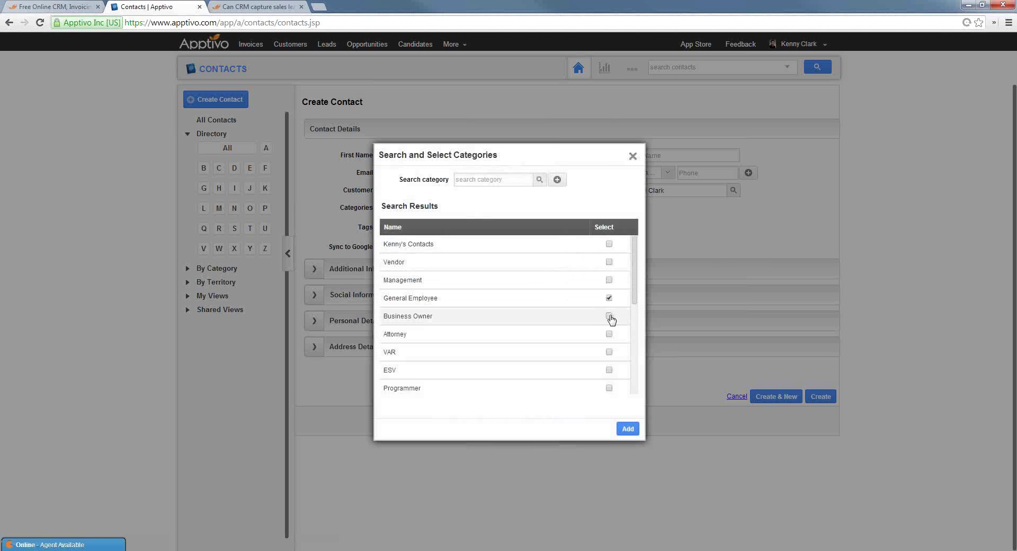
left_click(609, 316)
left_click(609, 334)
left_click(628, 428)
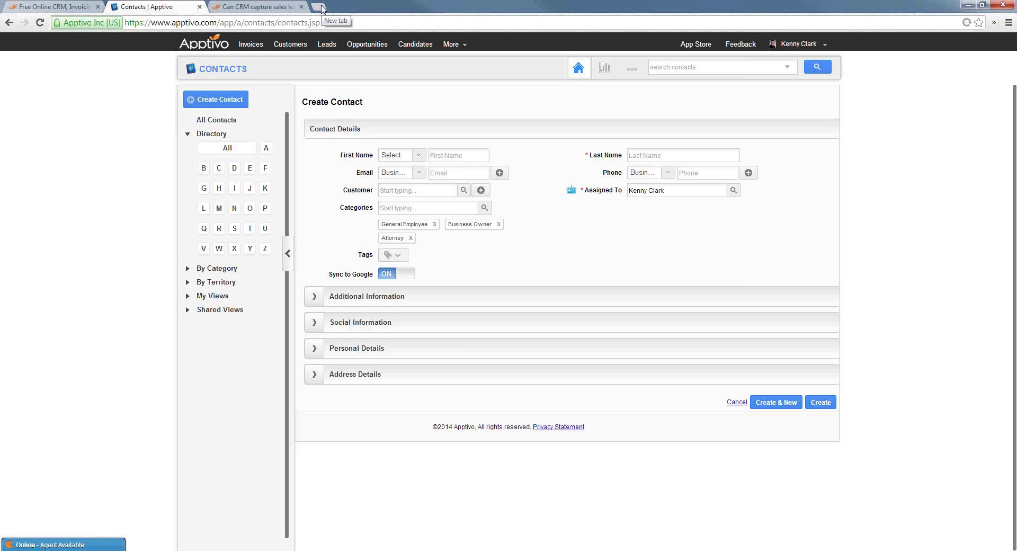
Google 'service delivery flow apptivo' in a new tab and open the Implementing Service Delivery Process post
left_click(322, 8)
type("service delivery flow apptivo")
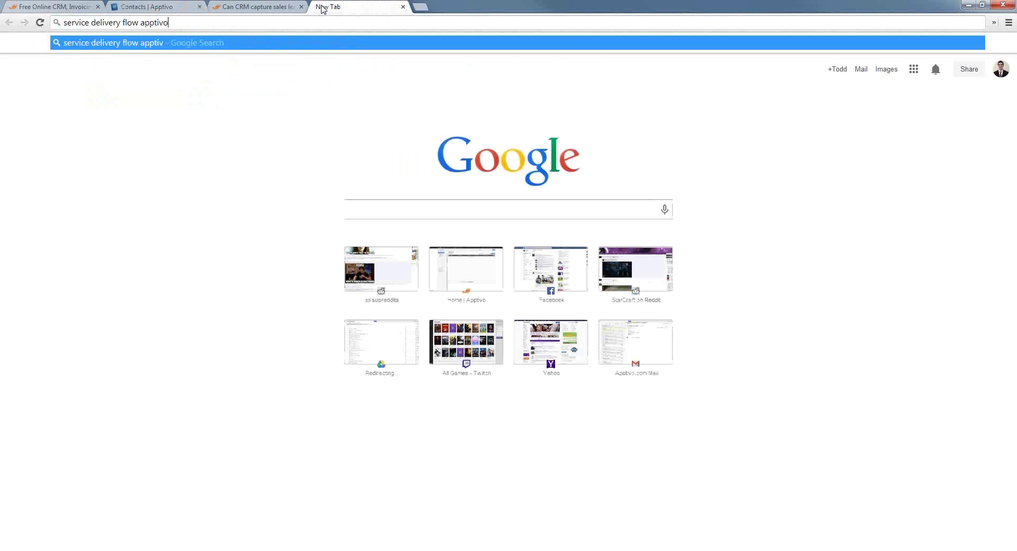
key("Return")
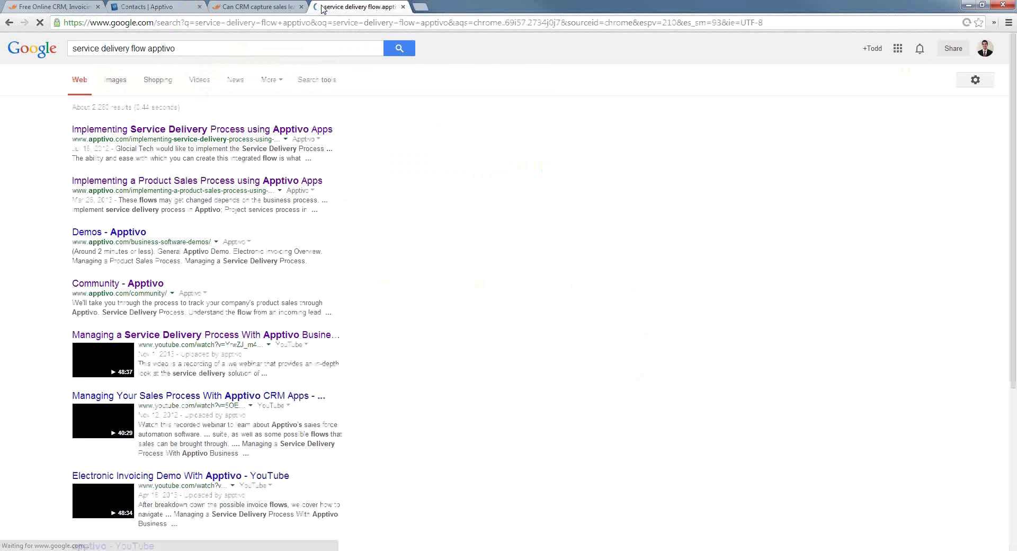
left_click(282, 130)
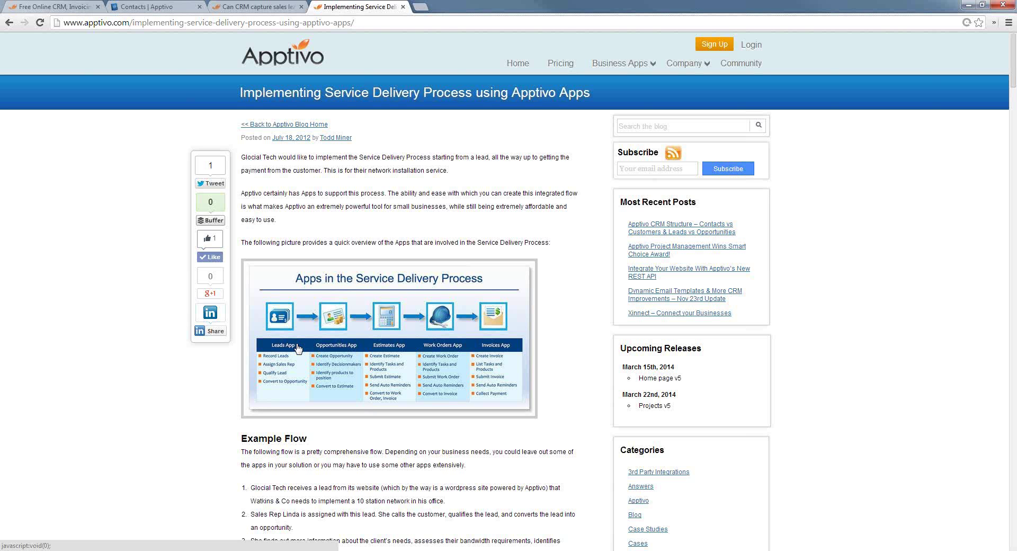
Start a new lead in the Leads app with the lead's first name, last name and job title CEO
left_click(167, 5)
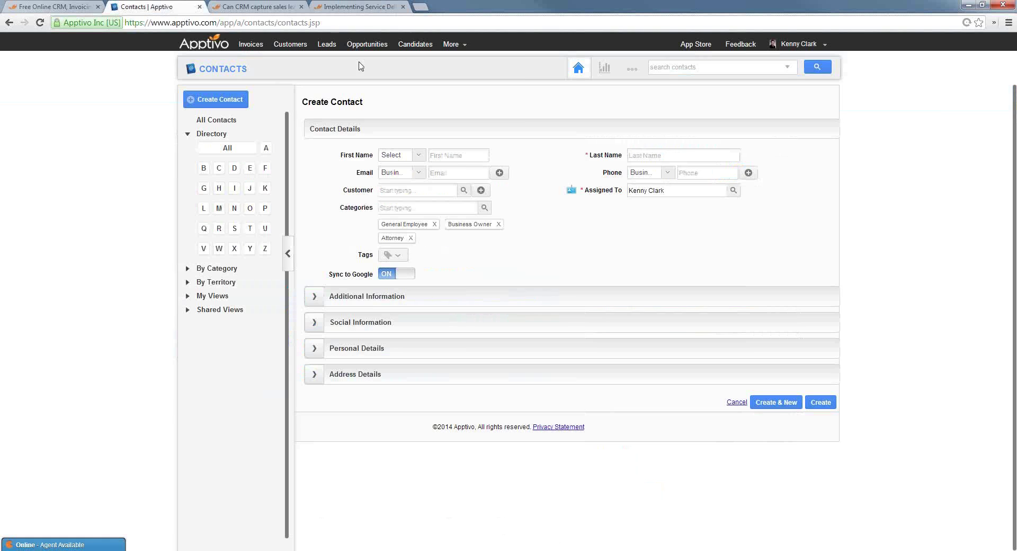
left_click(456, 48)
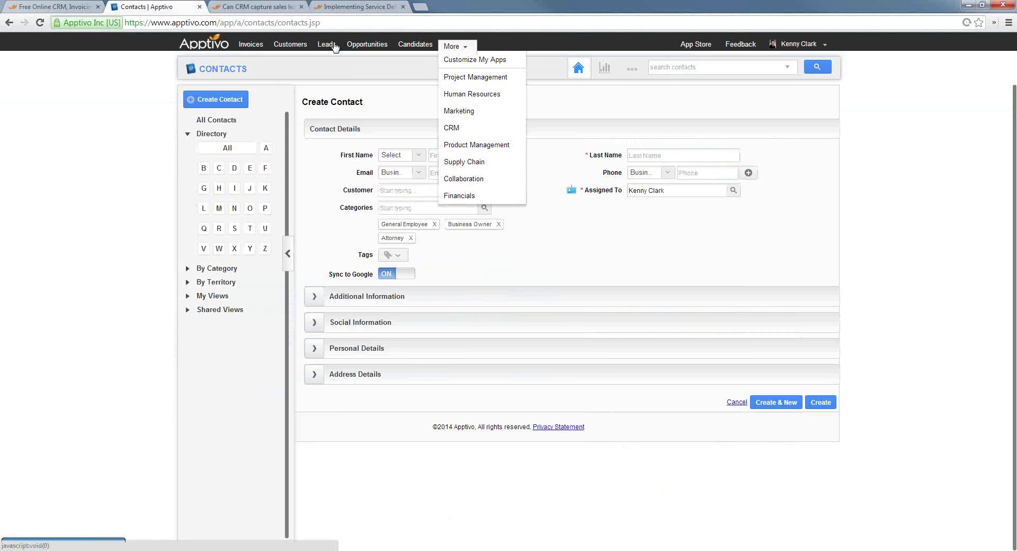
left_click(333, 47)
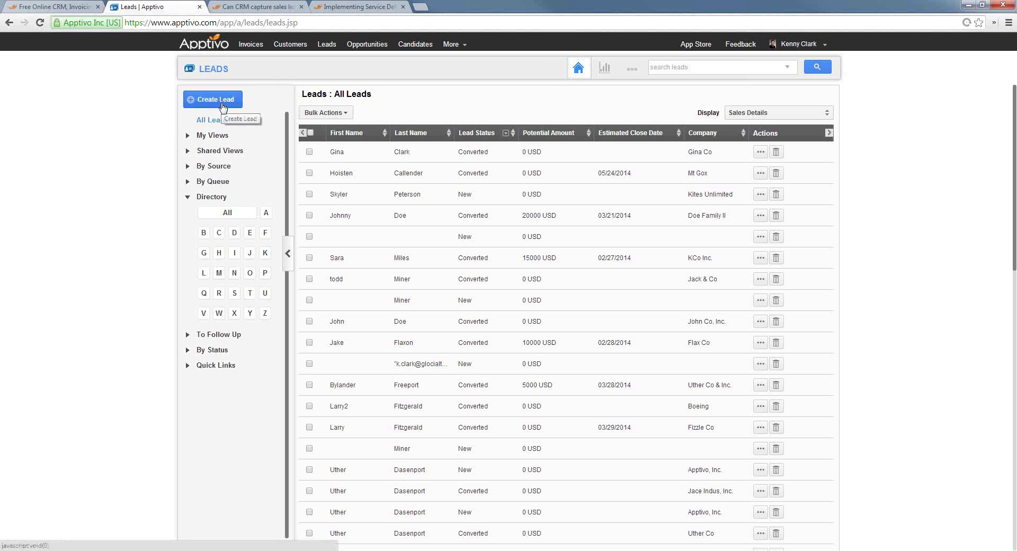
left_click(222, 101)
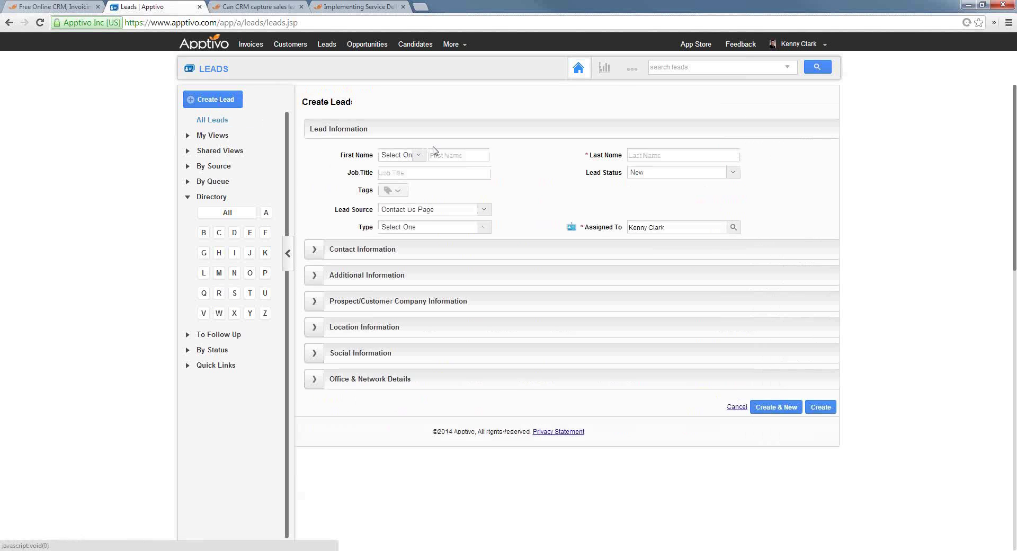
left_click(459, 154)
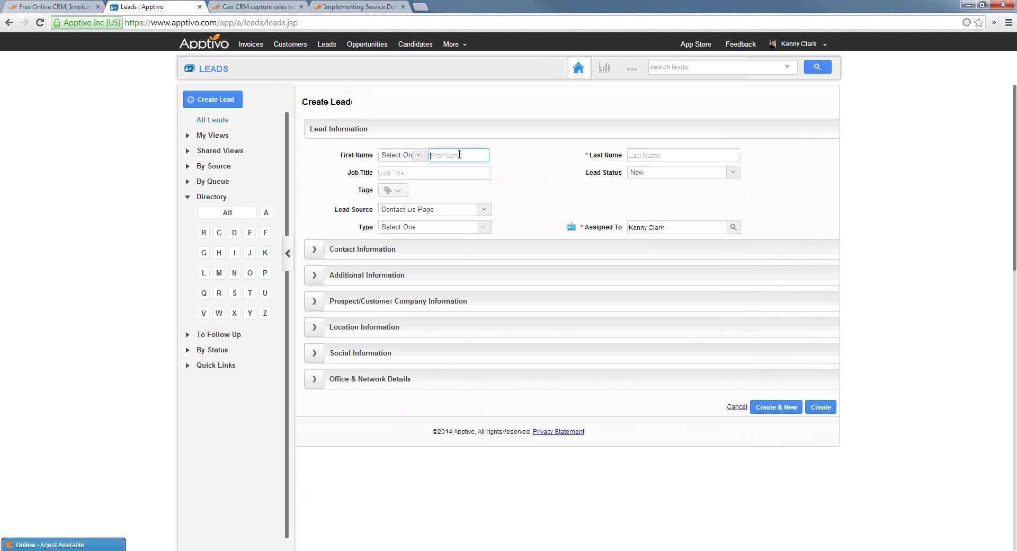
key("Tab")
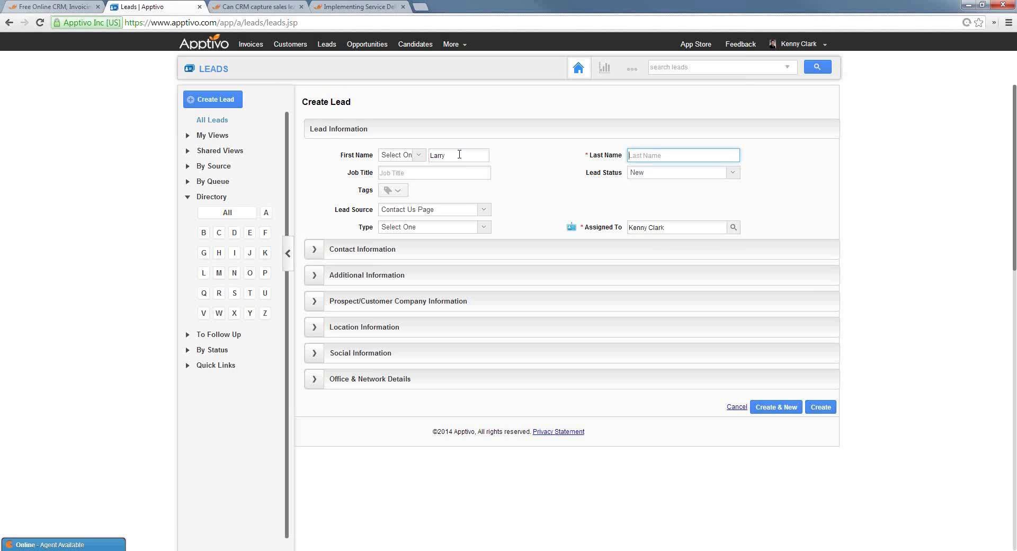
left_click(459, 173)
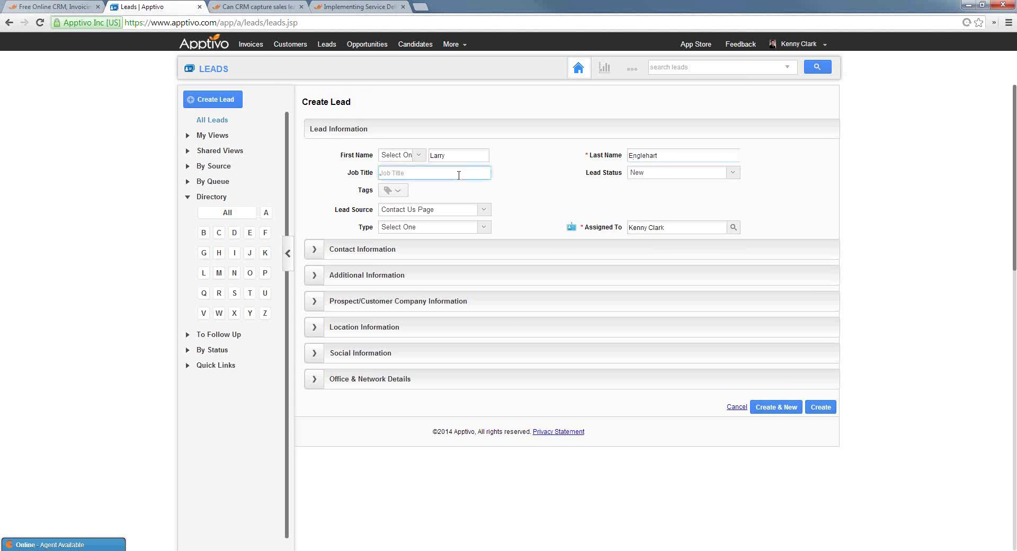
type("CEO")
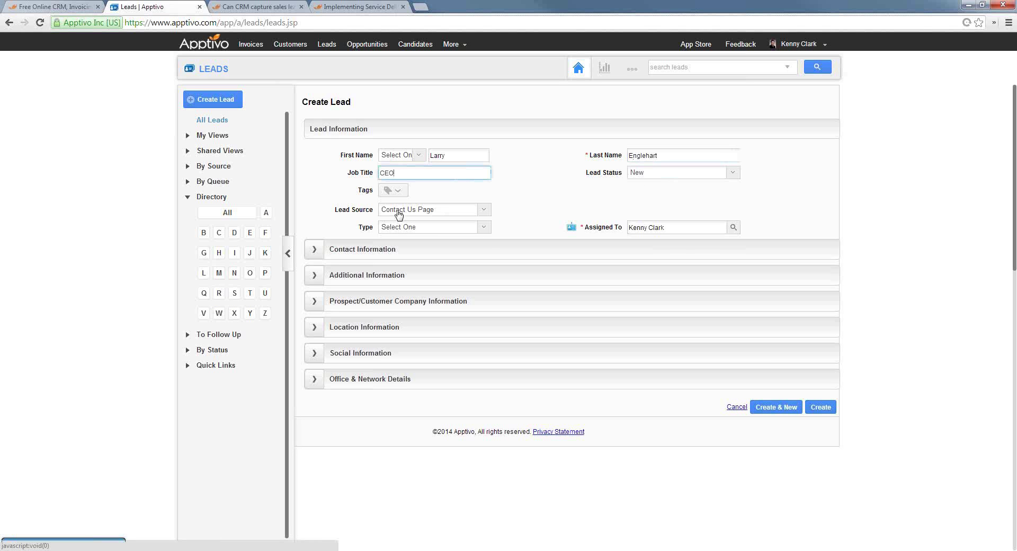
Enter the lead's business phone number and email address, then save the lead
left_click(320, 251)
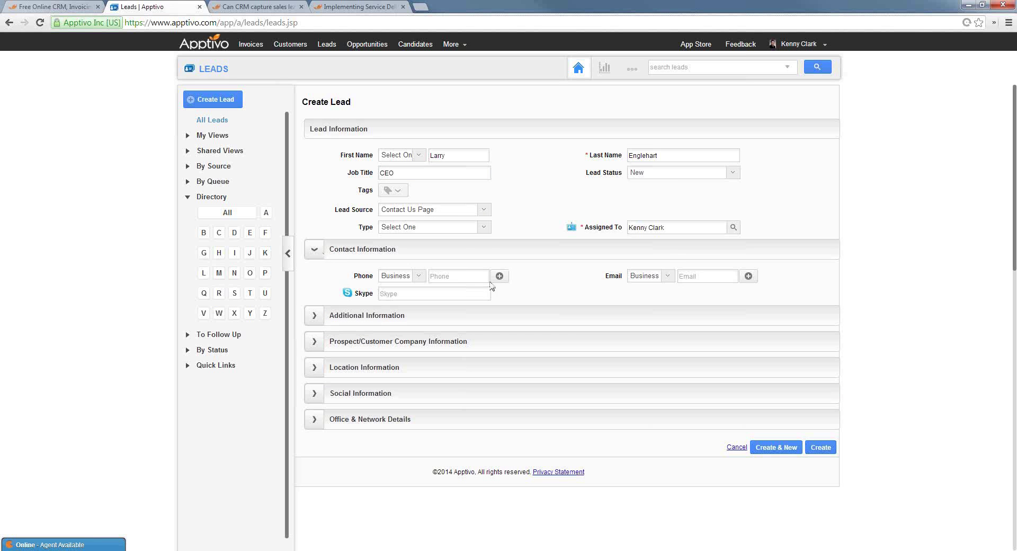
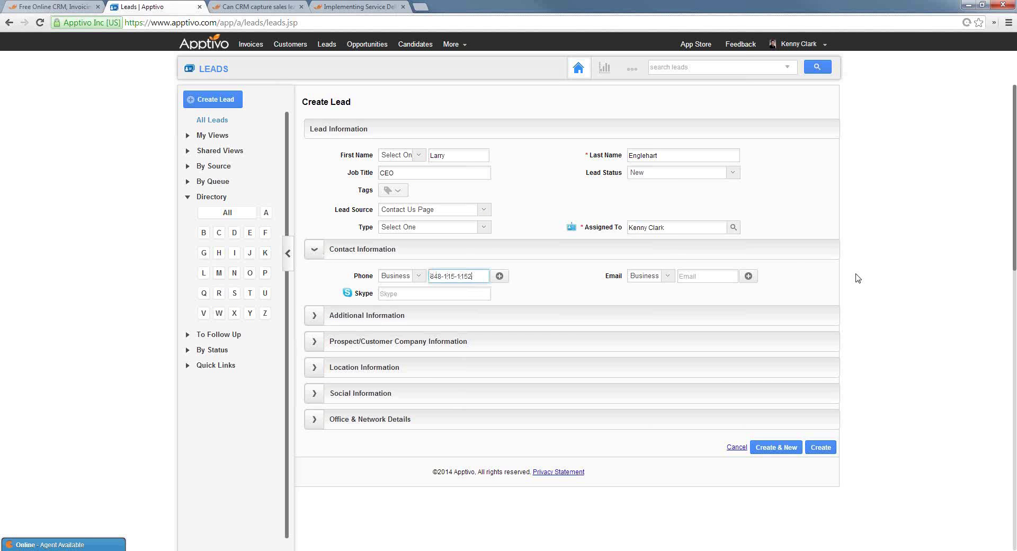
left_click(713, 277)
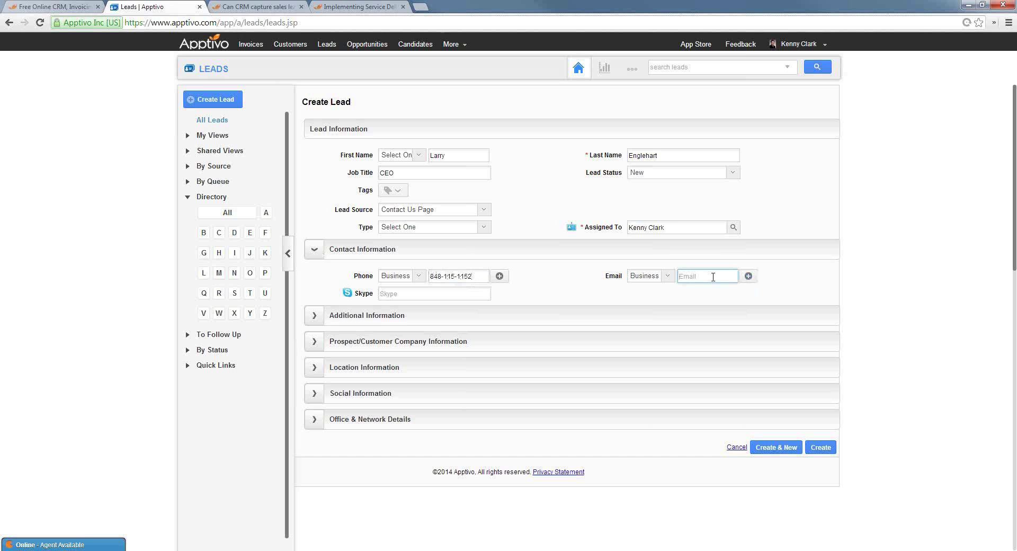
left_click(883, 398)
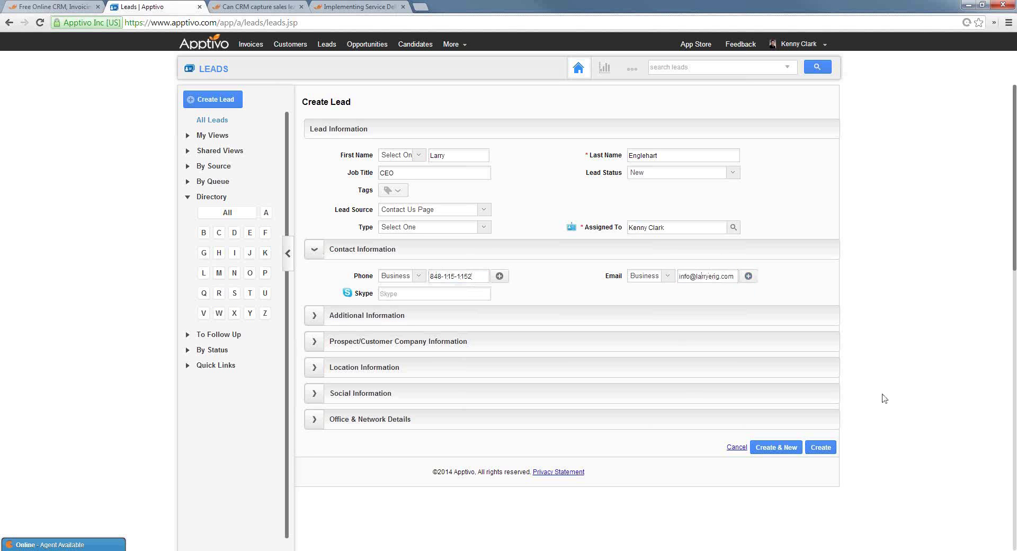
left_click(829, 451)
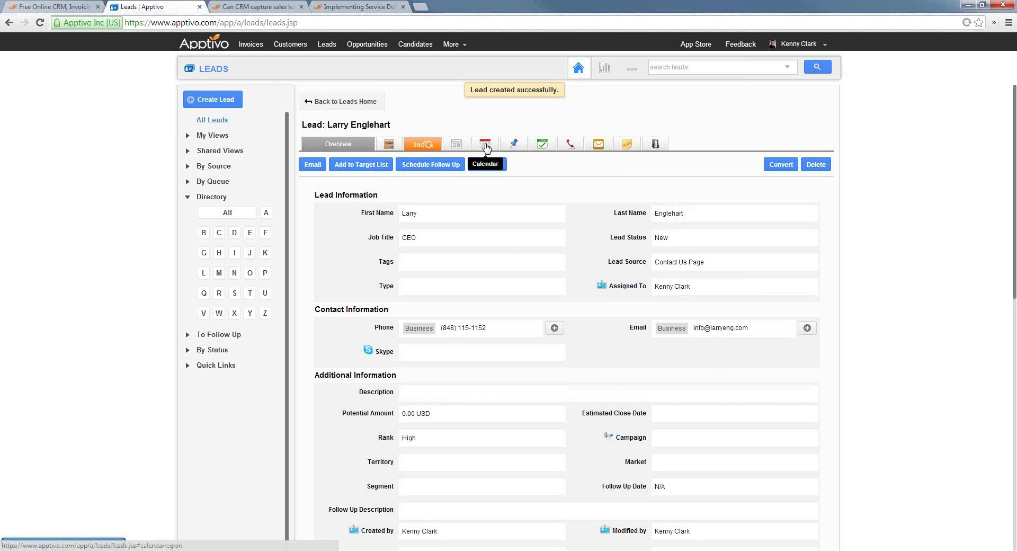
Log a 5-minute 'first sales call' noting it went well and they want more info
left_click(571, 148)
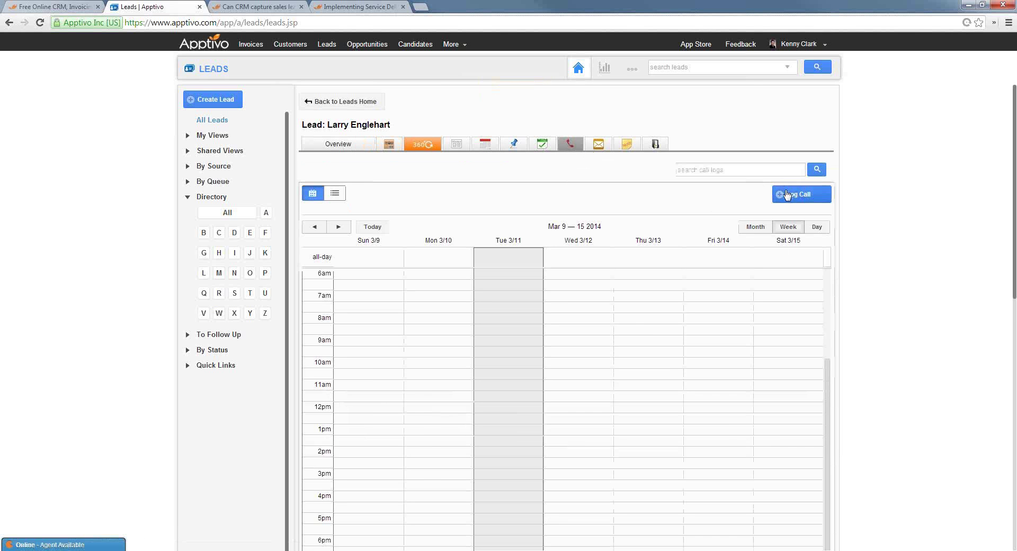
left_click(795, 194)
left_click(477, 223)
type("fir")
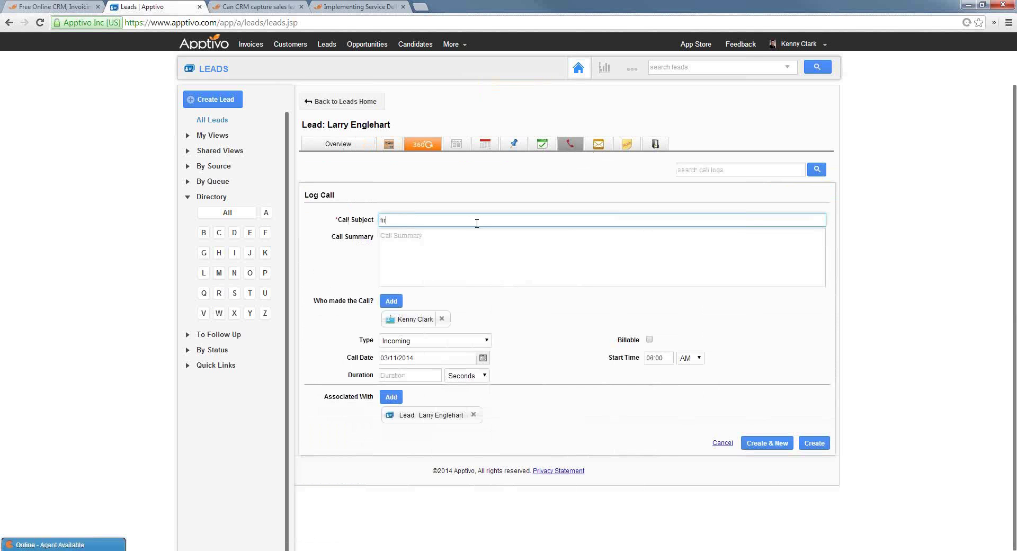
type("st sales call")
key("Tab")
type("w")
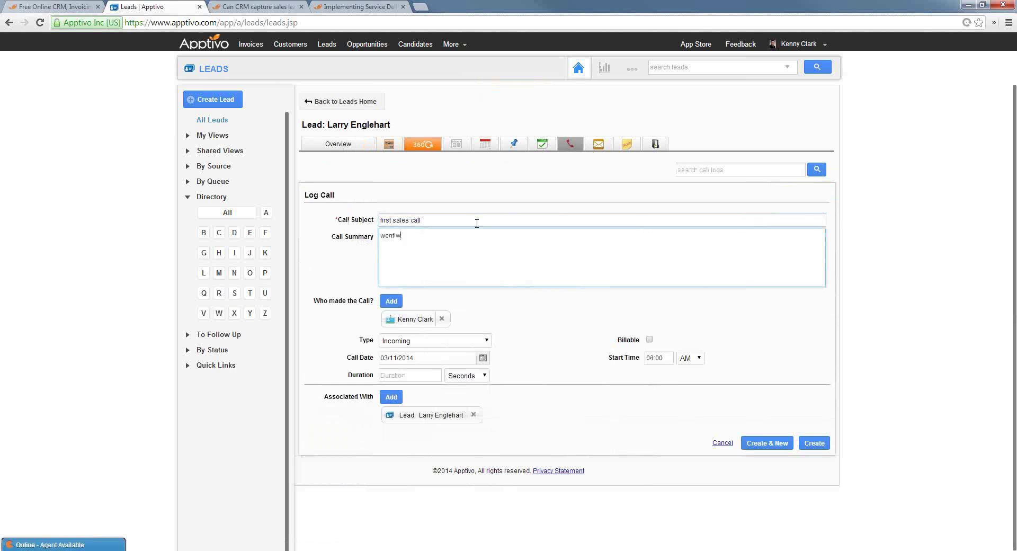
type("ent well, they want more info next week")
left_click(437, 376)
type("5")
left_click(477, 376)
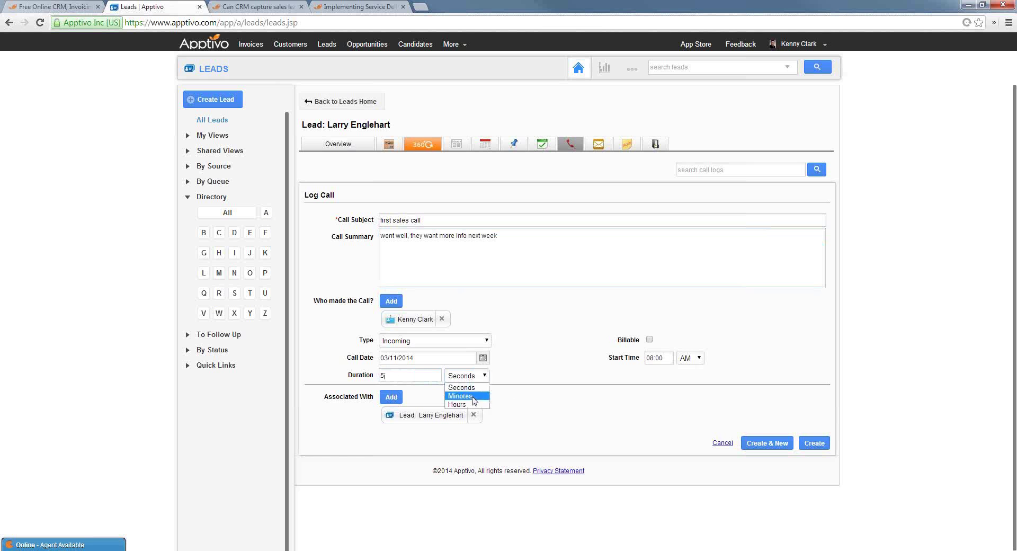
left_click(472, 395)
left_click(815, 444)
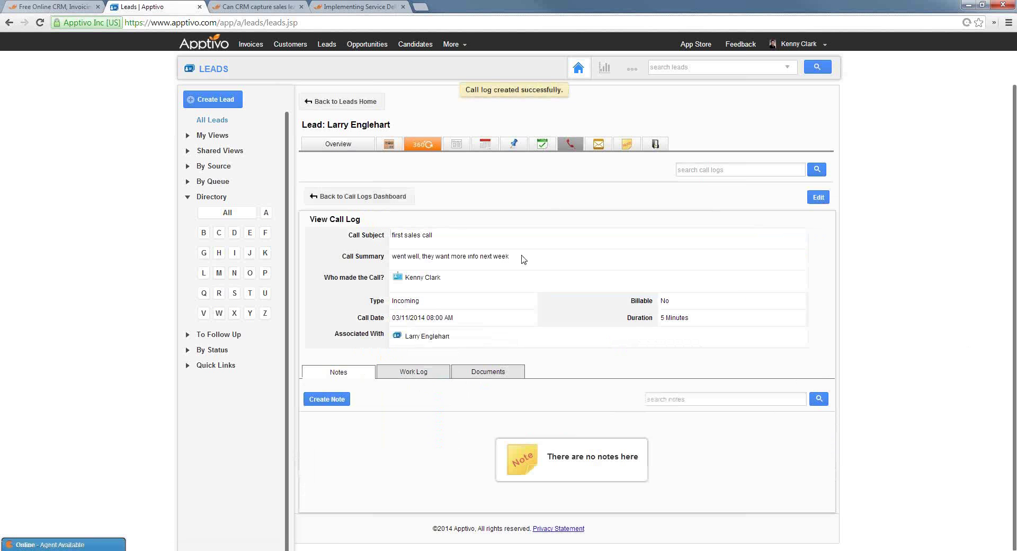
Schedule a March 18 follow-up described 'call them next week', then return to the Home page
left_click(514, 145)
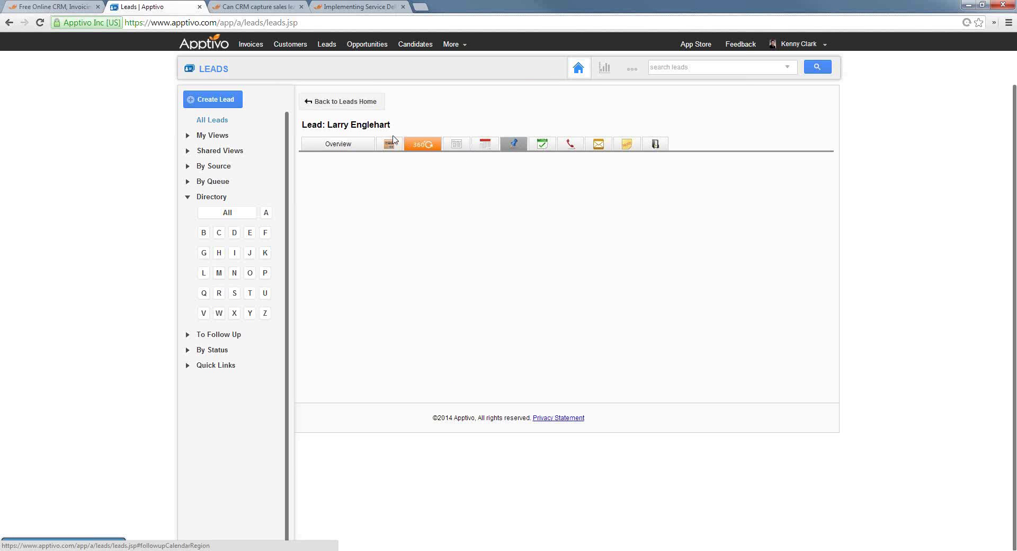
left_click(343, 145)
left_click(443, 165)
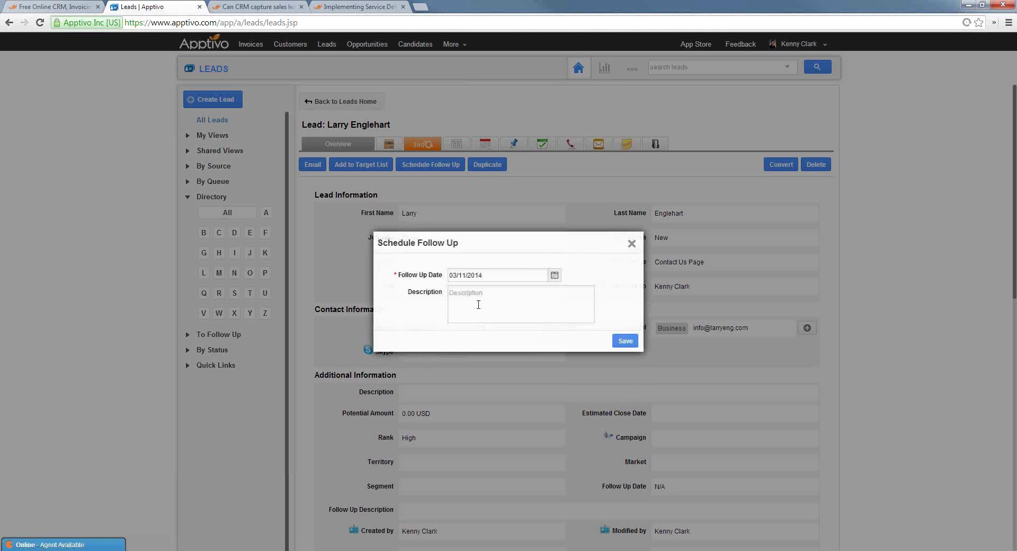
left_click(555, 275)
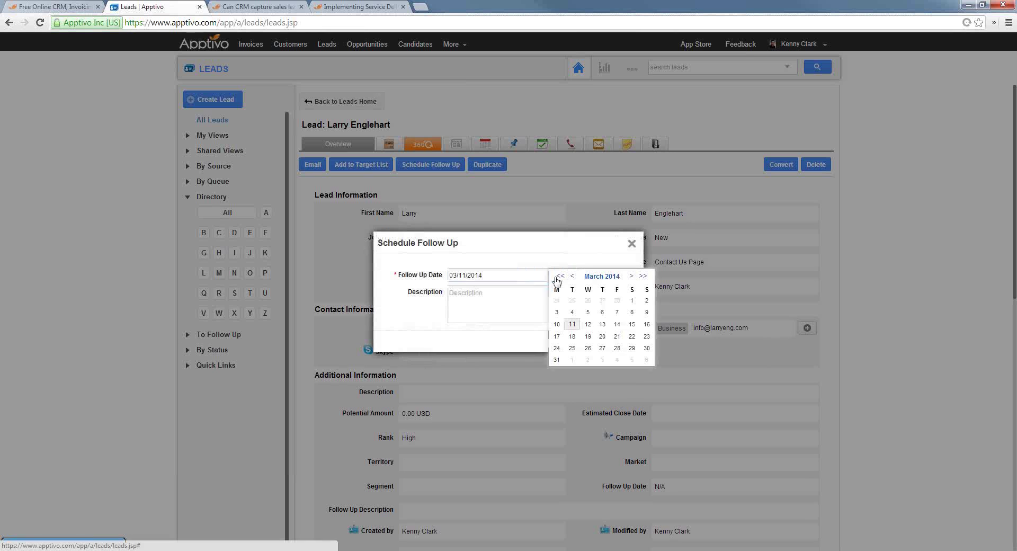
left_click(572, 337)
left_click(490, 303)
type("call")
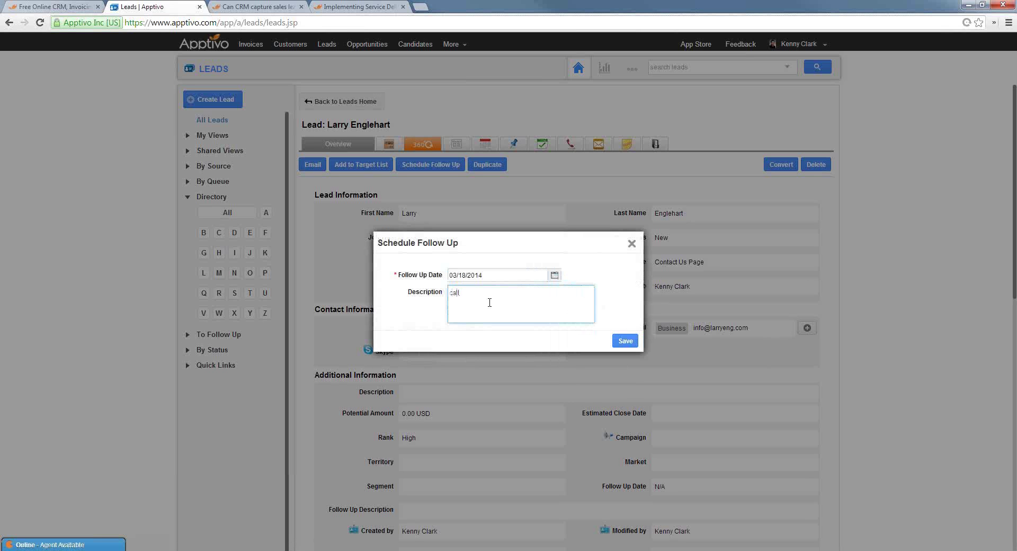
type(" them next week and learn more")
left_click(623, 342)
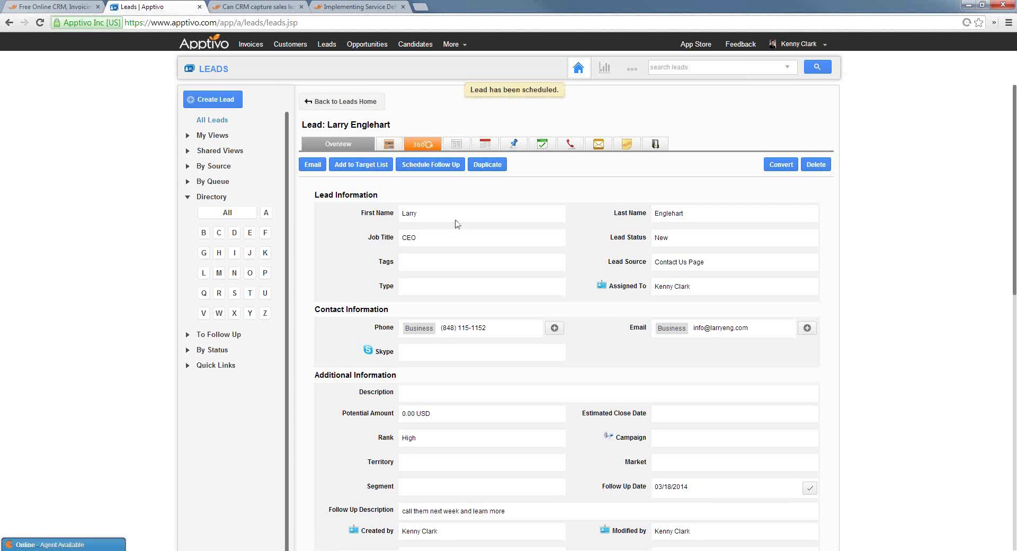
left_click(197, 47)
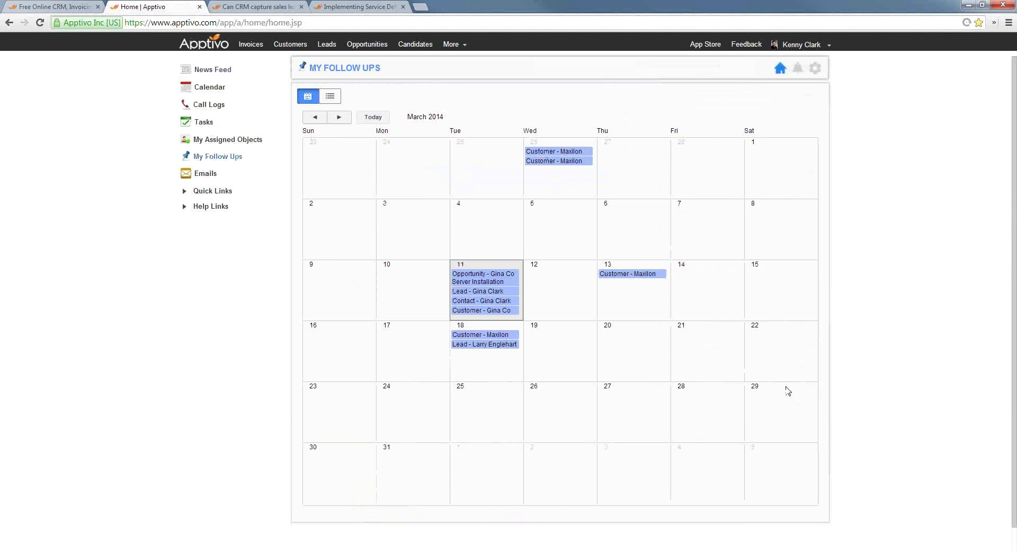
Open the lead's full record from its March 18 entry in the My Follow Ups calendar
left_click(476, 345)
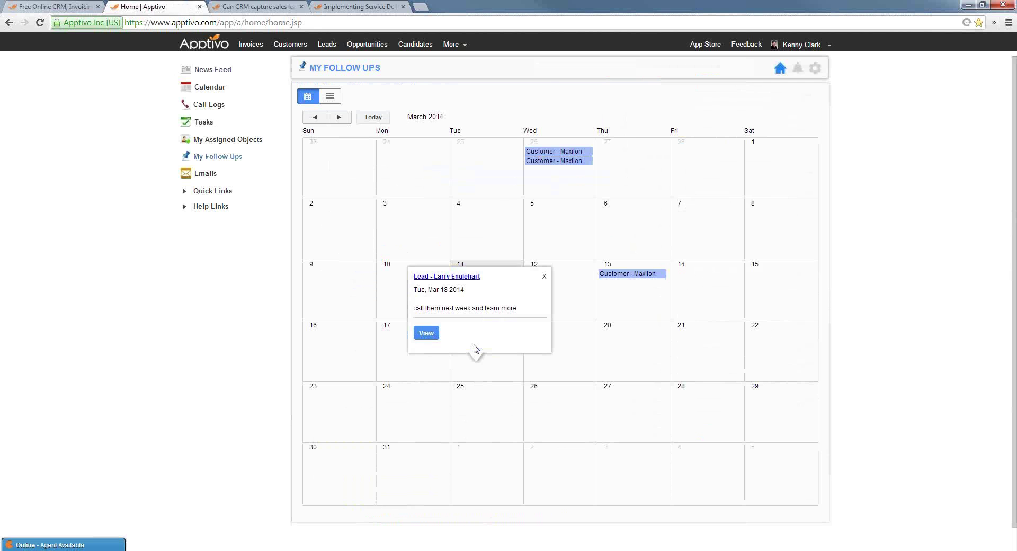
left_click(544, 277)
left_click(484, 345)
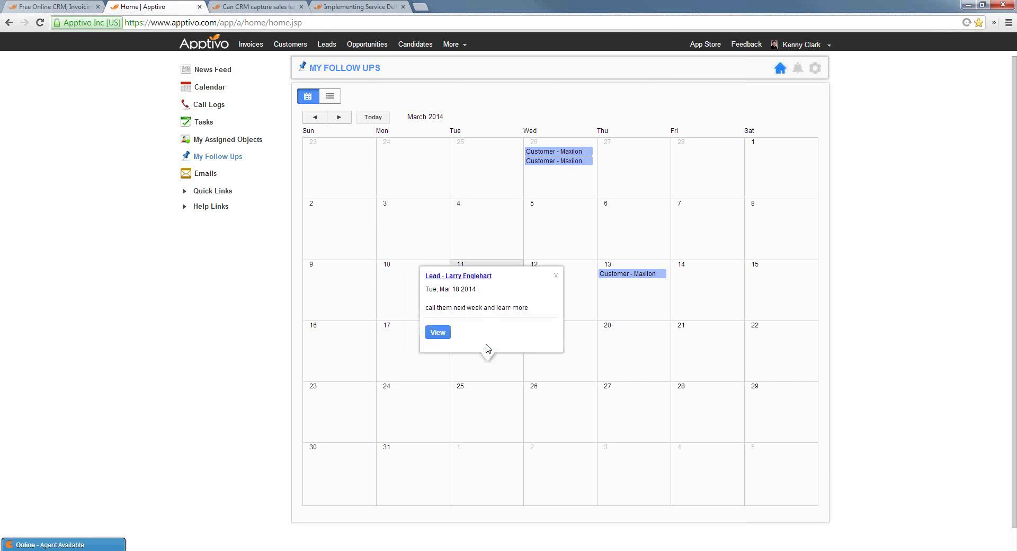
left_click(440, 337)
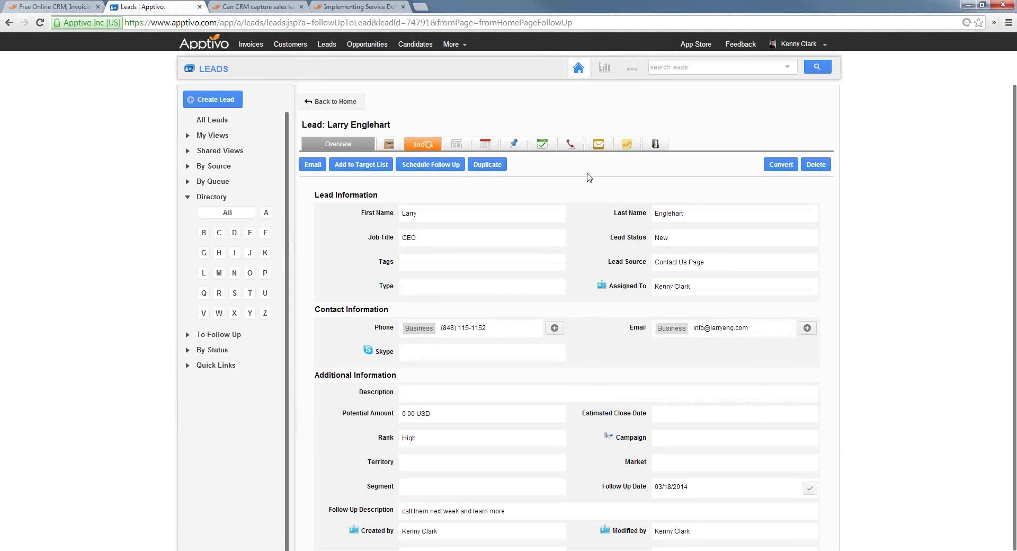
left_click(598, 147)
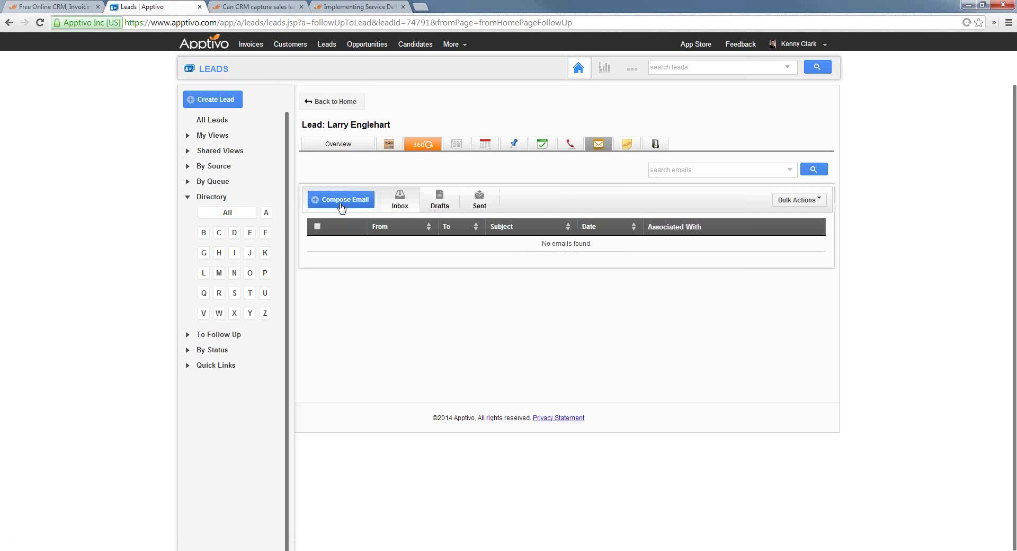
left_click(341, 205)
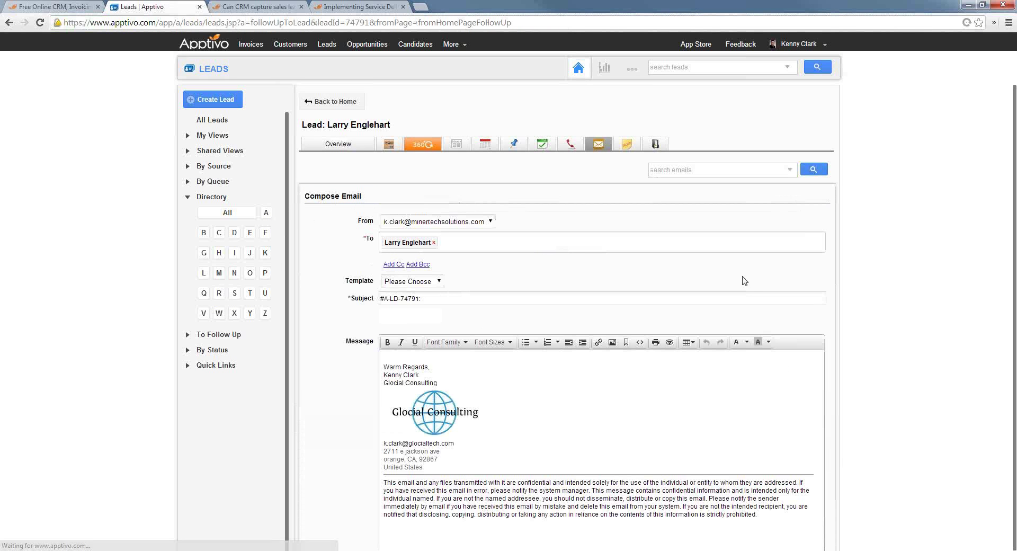
left_click(416, 281)
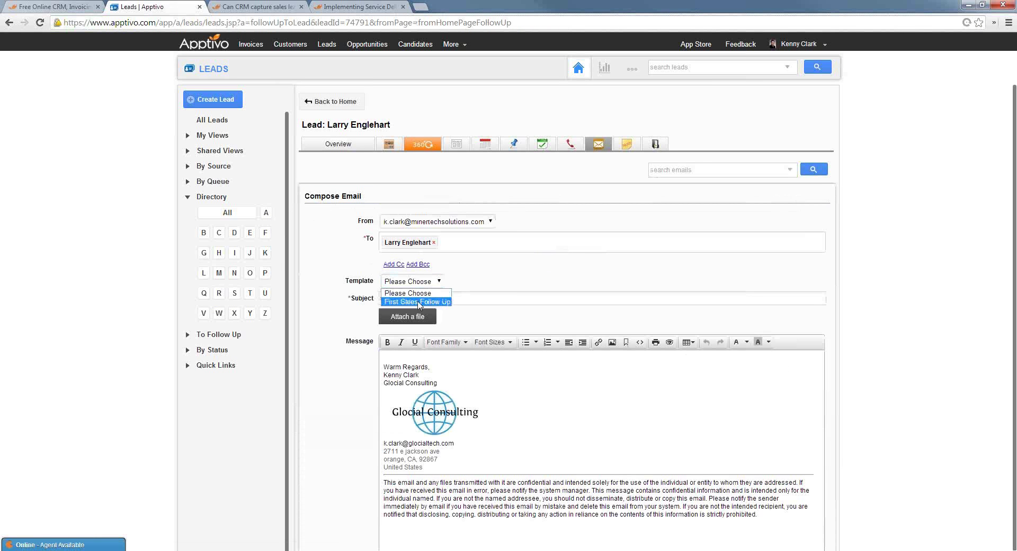
left_click(418, 301)
left_click_drag(523, 421, 534, 390)
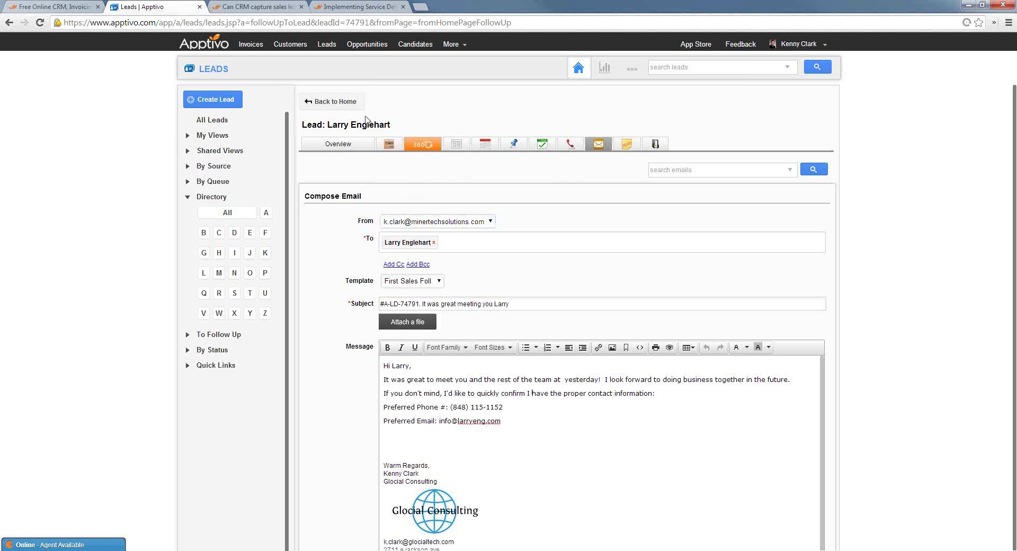
left_click(338, 145)
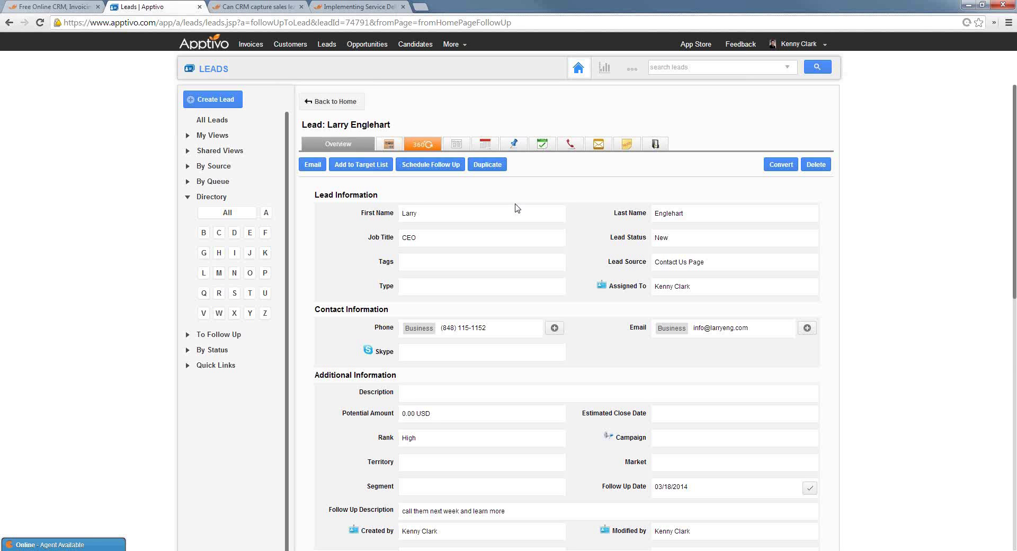
Set the lead's potential amount to 50000 and estimated close date to May 23, 2014
scroll(435, 281, "down", 2)
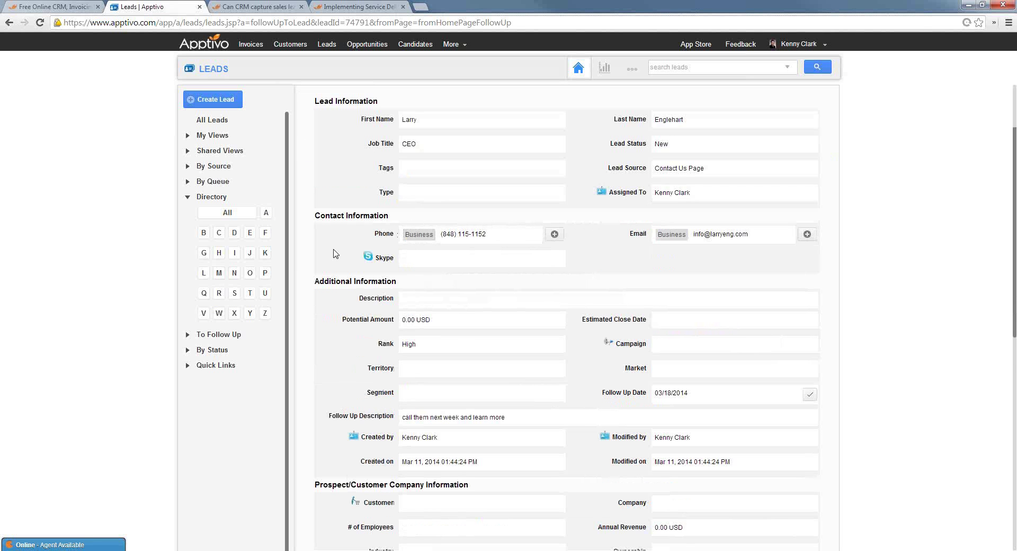
scroll(335, 254, "down", 4)
left_click(430, 131)
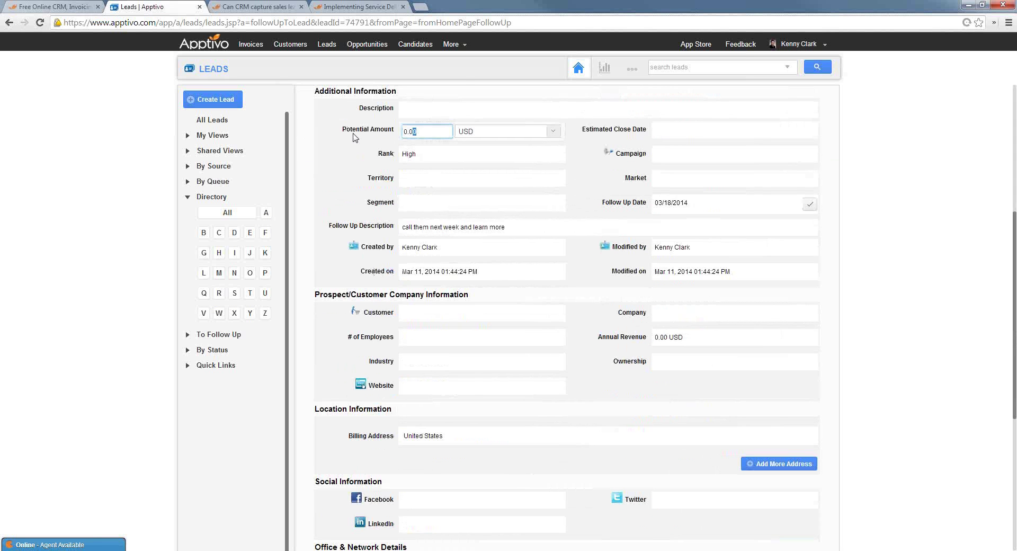
key("ctrl+a")
type("50000")
left_click(782, 130)
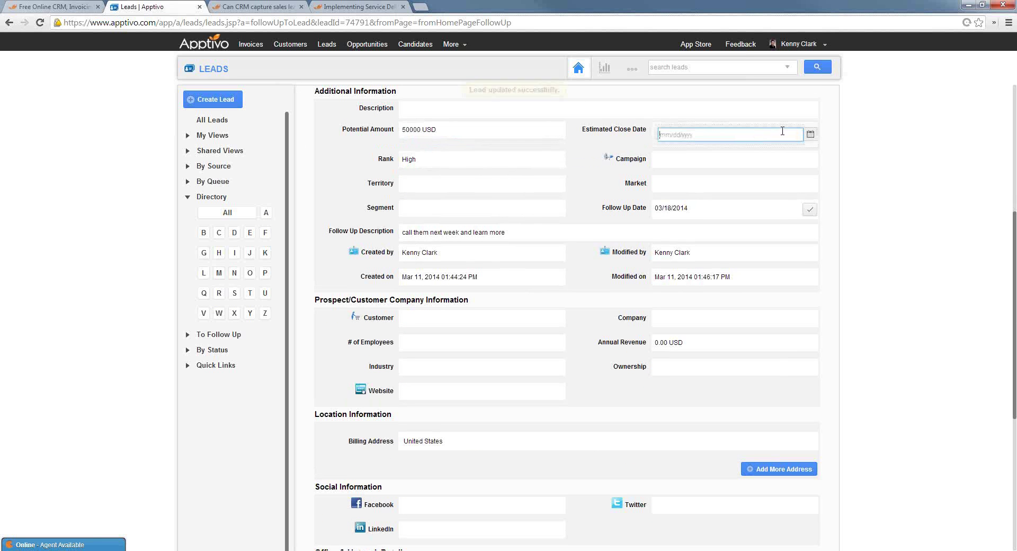
left_click(811, 134)
left_click(887, 135)
left_click(887, 134)
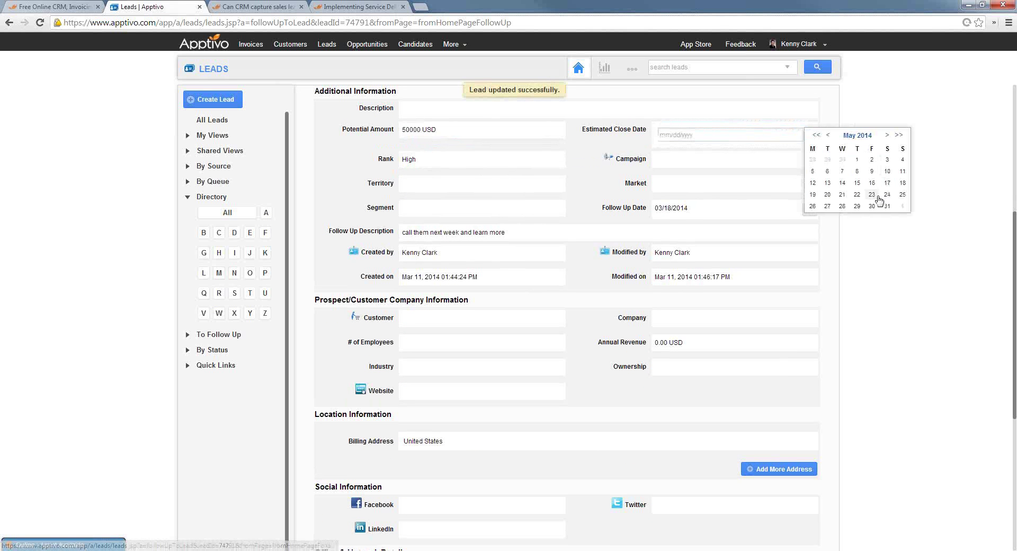
left_click(878, 197)
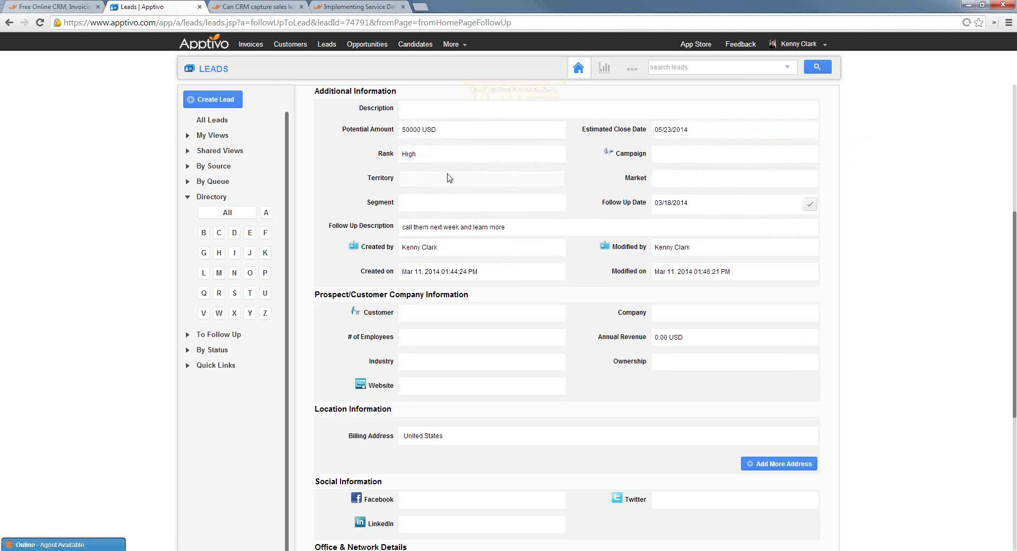
Set the lead's territory to Western US and its company to 'Engienar Co'
left_click(449, 179)
type("wes")
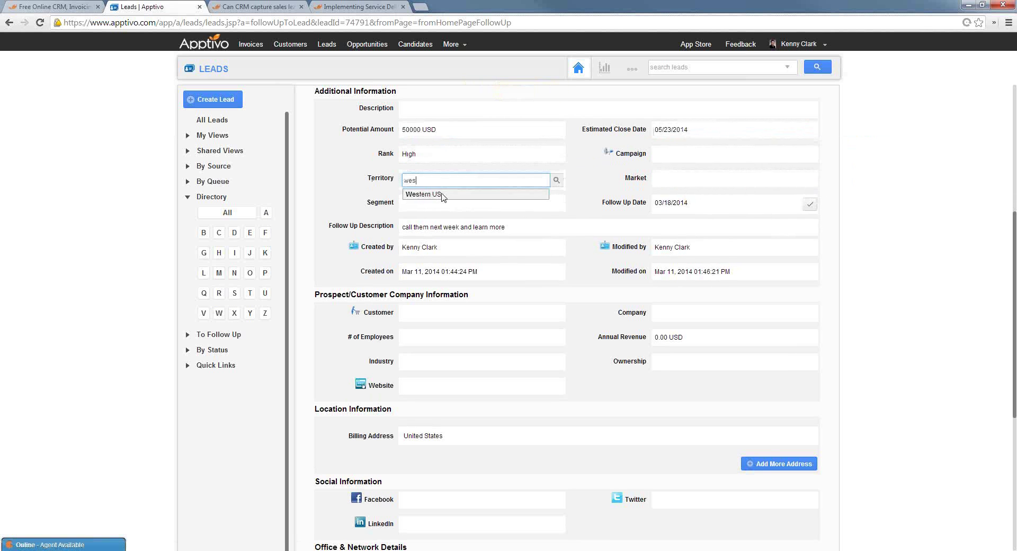
left_click(434, 193)
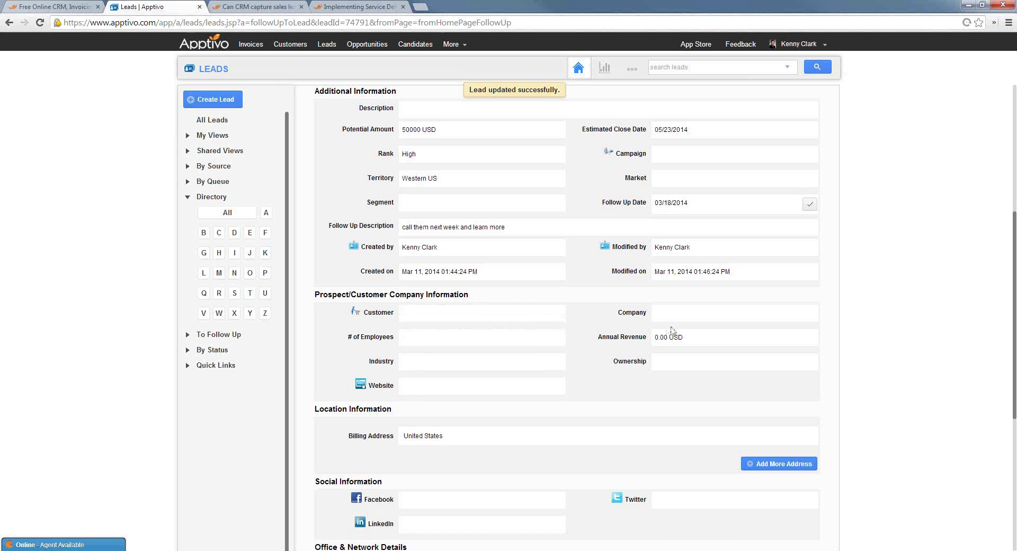
left_click(682, 314)
type("Engie")
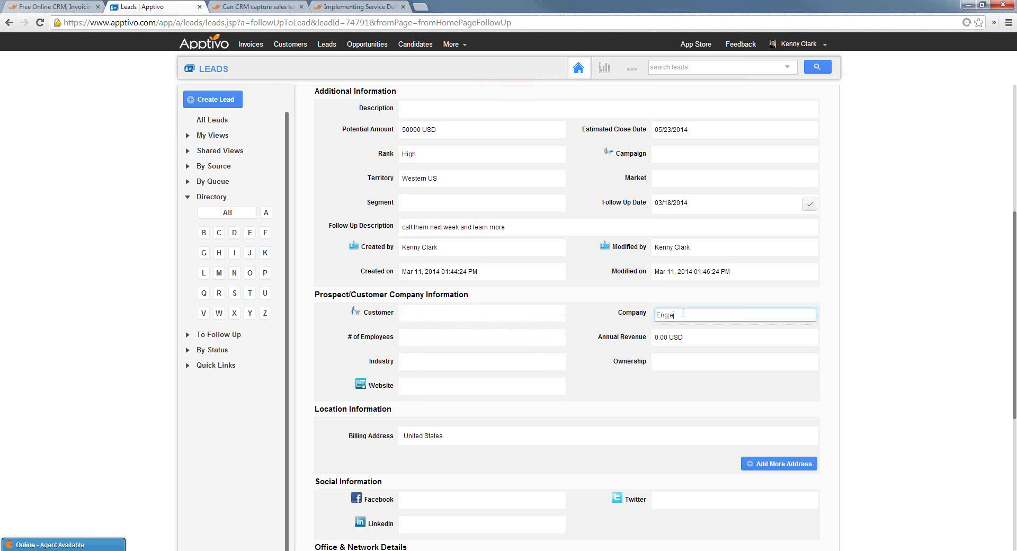
type("nar Co")
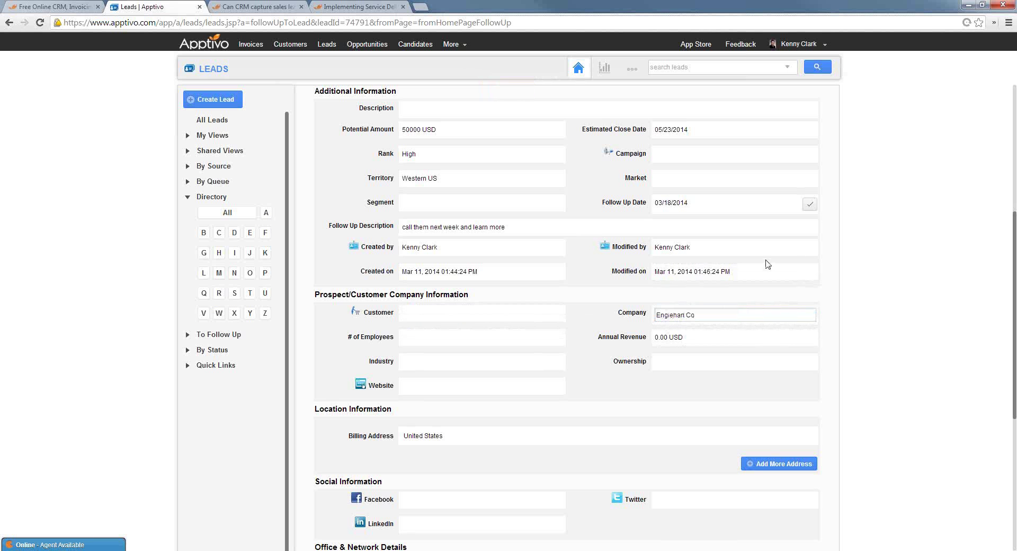
key("Return")
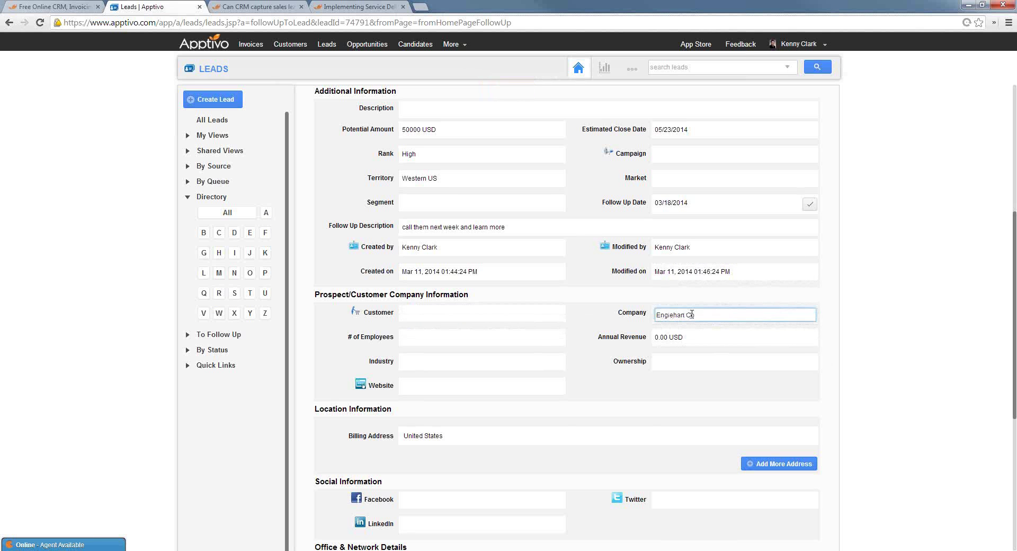
scroll(802, 273, "up", 5)
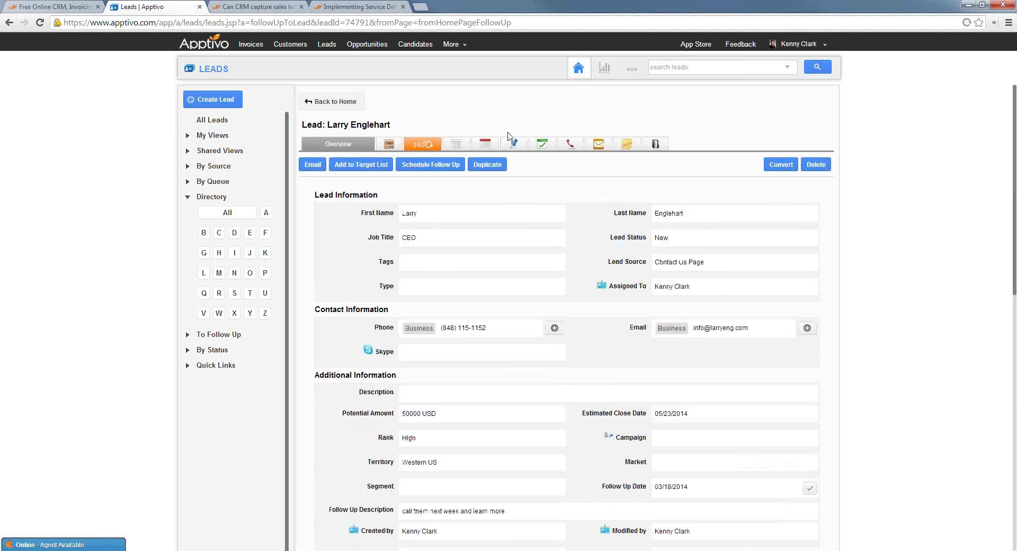
Start converting the lead, creating the customer and contact from its details
left_click(792, 165)
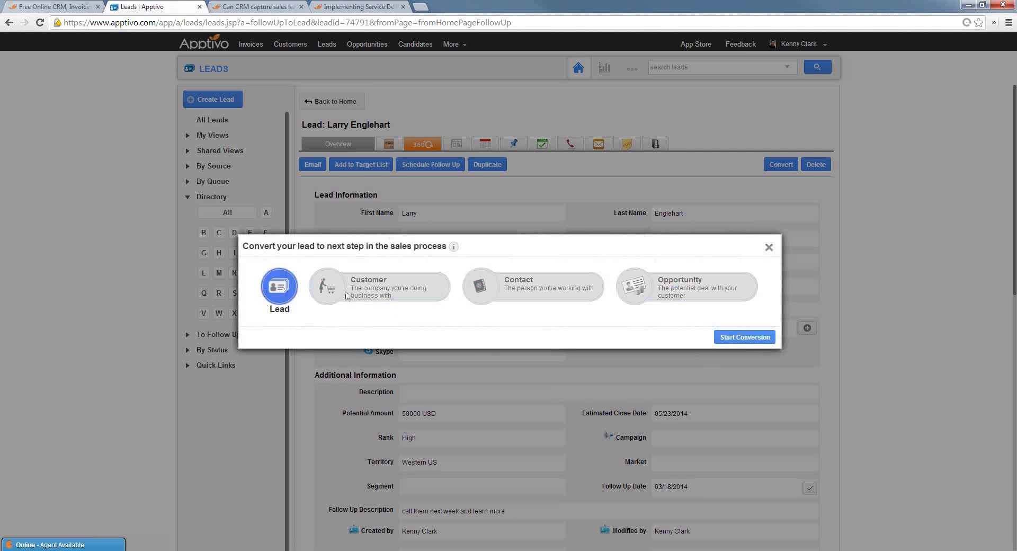
left_click(749, 340)
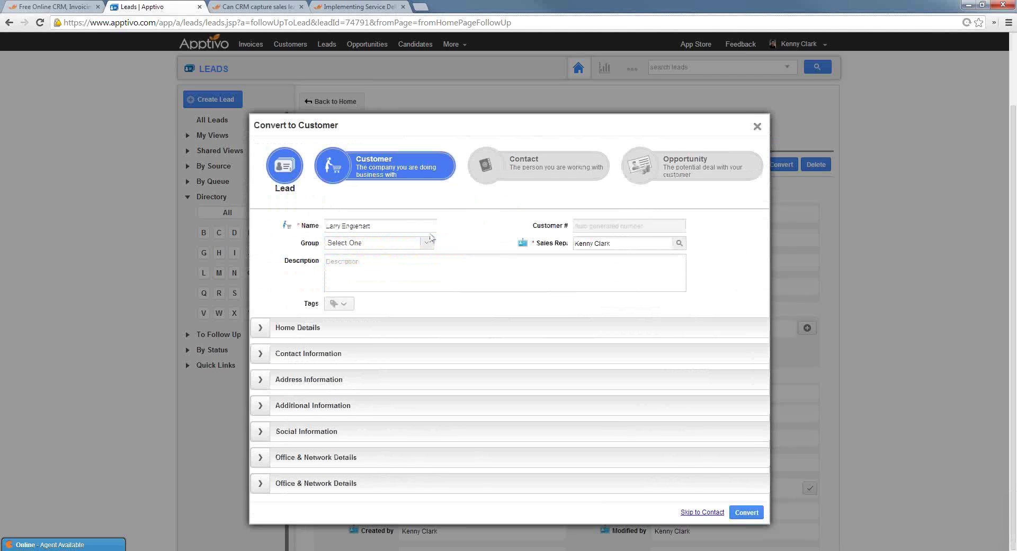
left_click(265, 357)
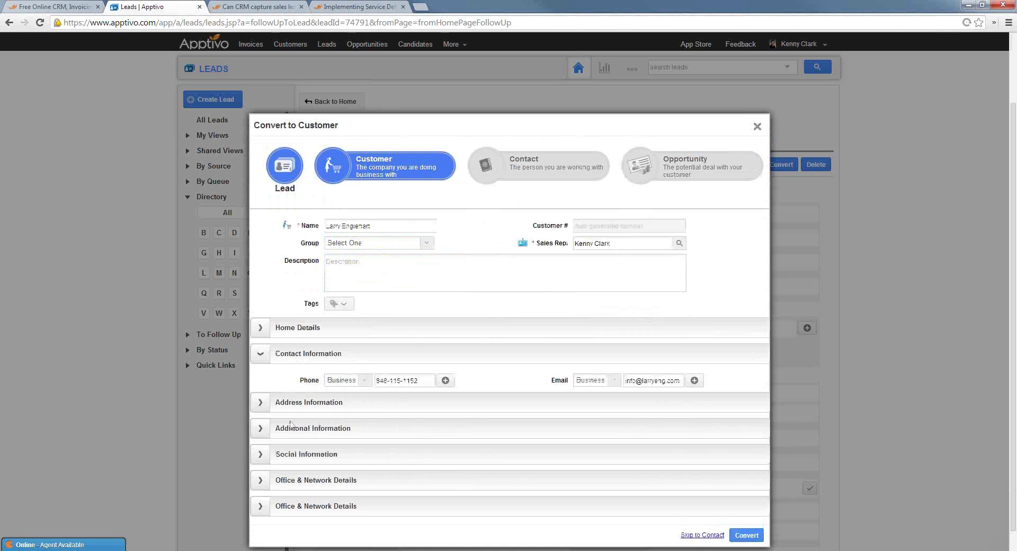
left_click_drag(378, 225, 311, 227)
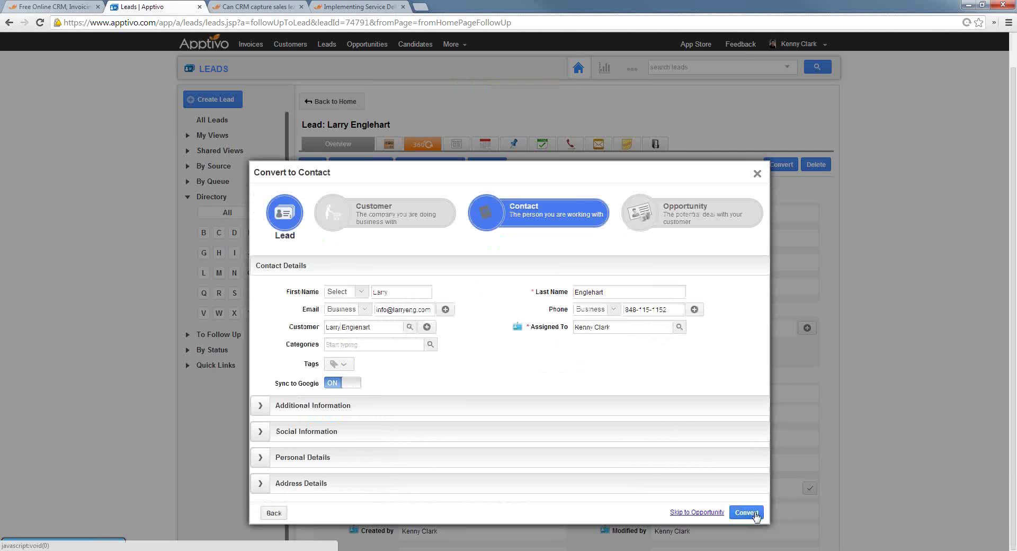
left_click(755, 514)
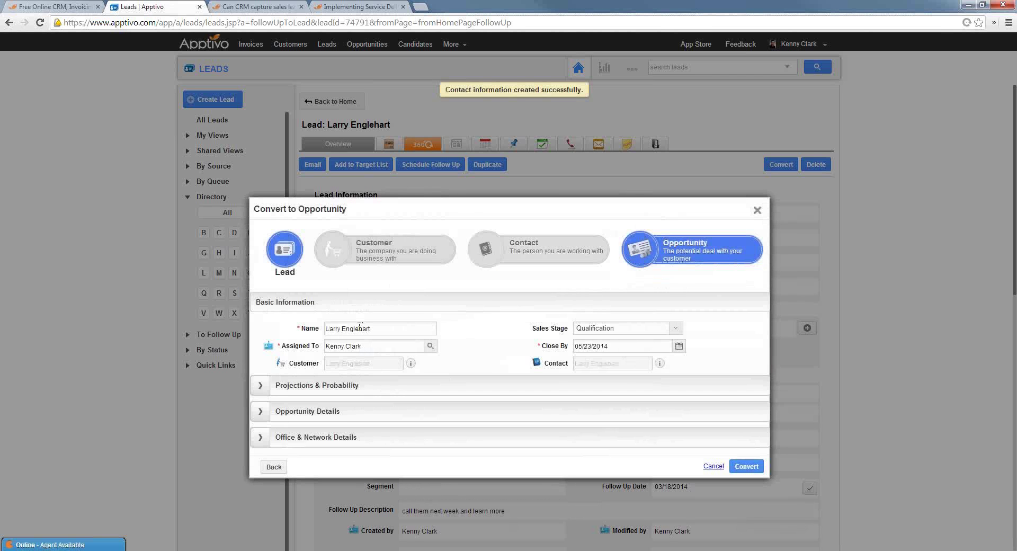
Rename the opportunity to the Engehart Co Network Install deal, set probability to 50%, and convert
triple_click(417, 330)
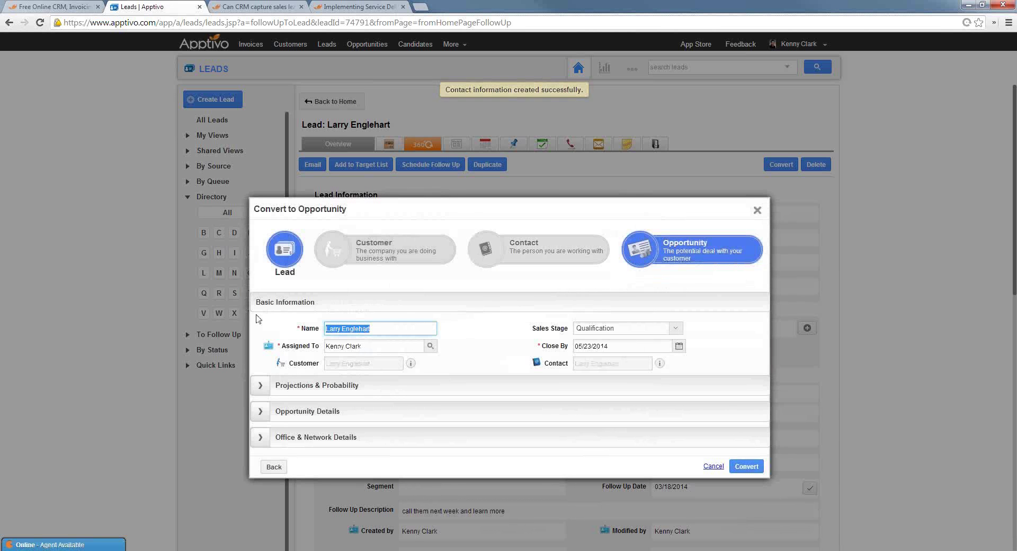
type("Engeha")
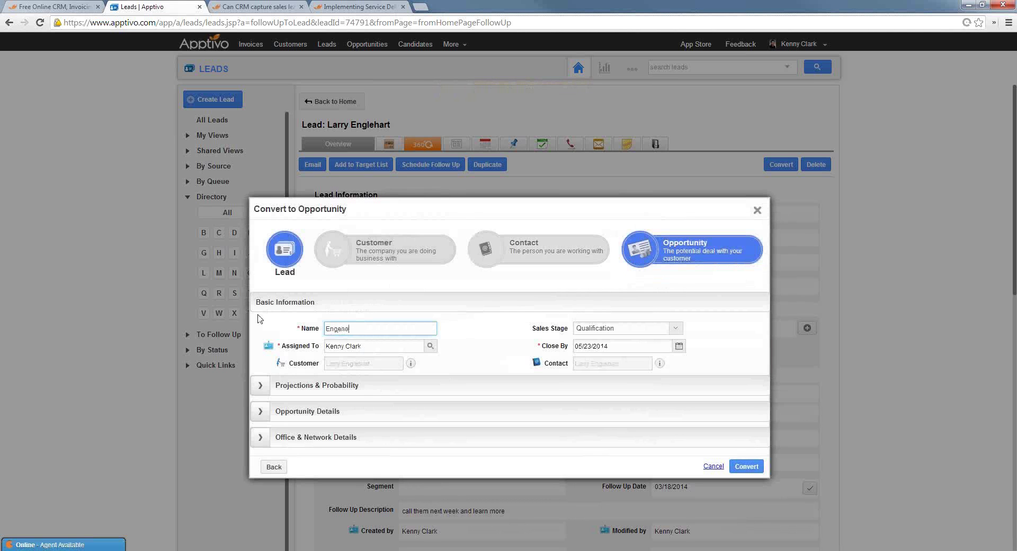
type("enart Co Network Install")
left_click(483, 362)
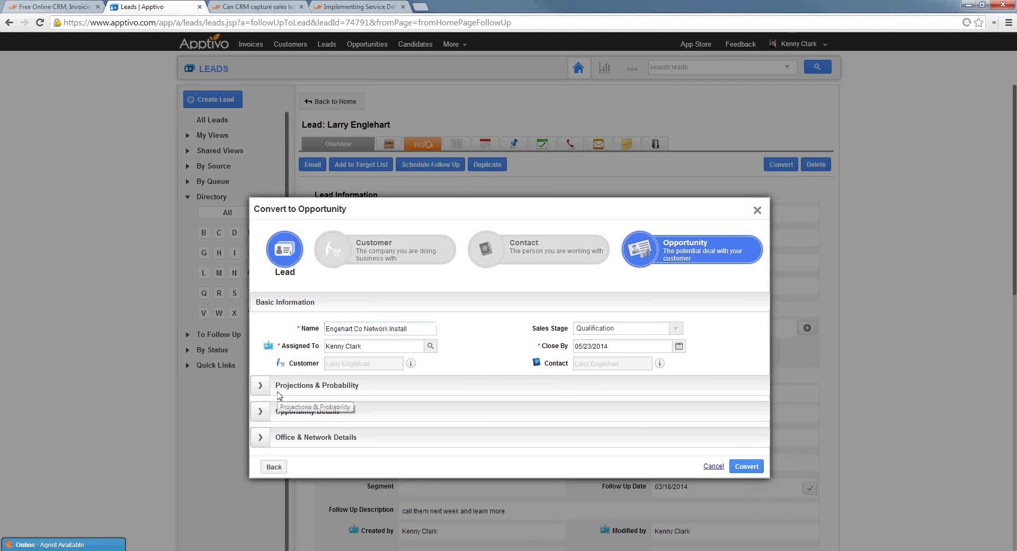
left_click(262, 391)
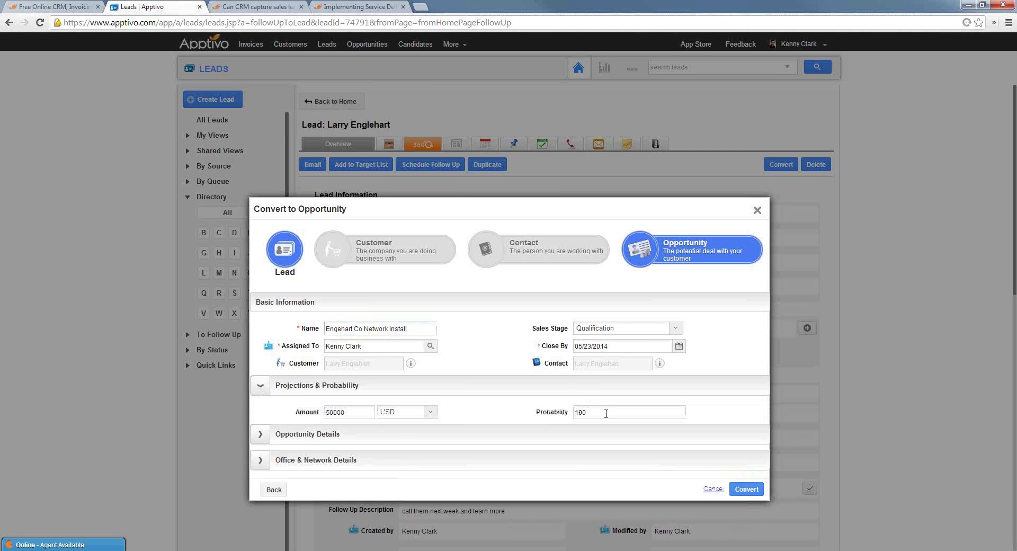
left_click_drag(606, 413, 541, 416)
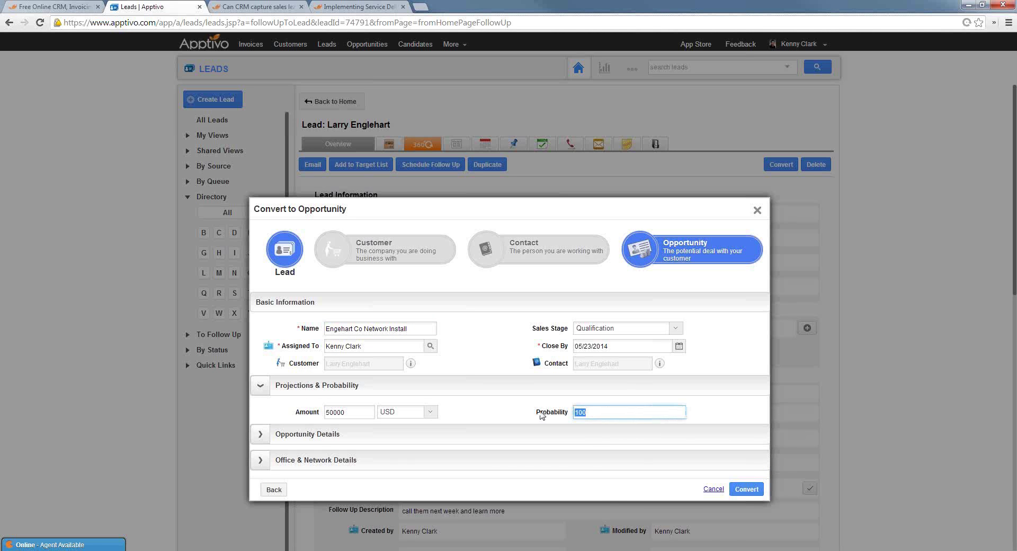
type("50")
left_click(747, 490)
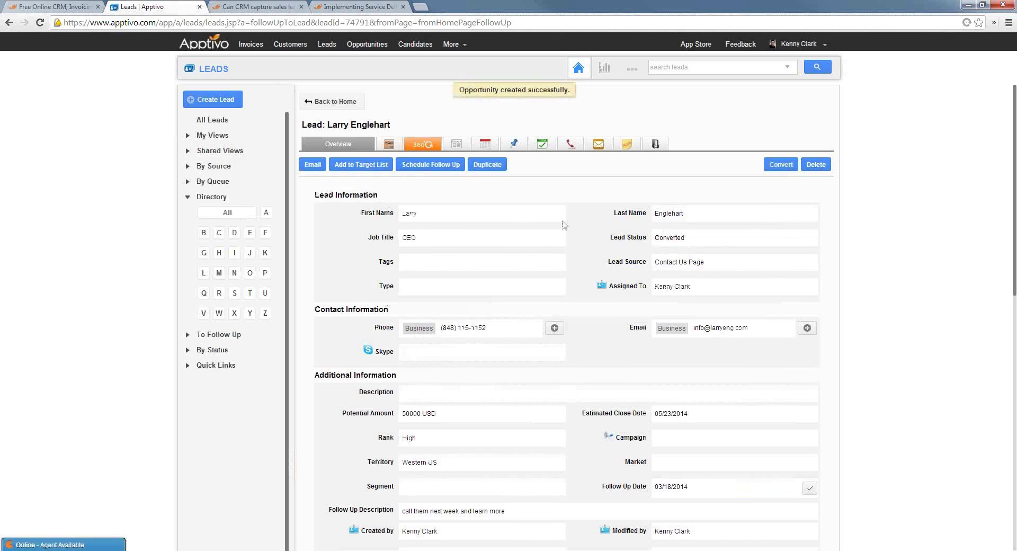
Review the lead's Contacts and Opportunities tables, then go to the Opportunities pipeline dashboard
scroll(594, 347, "down", 10)
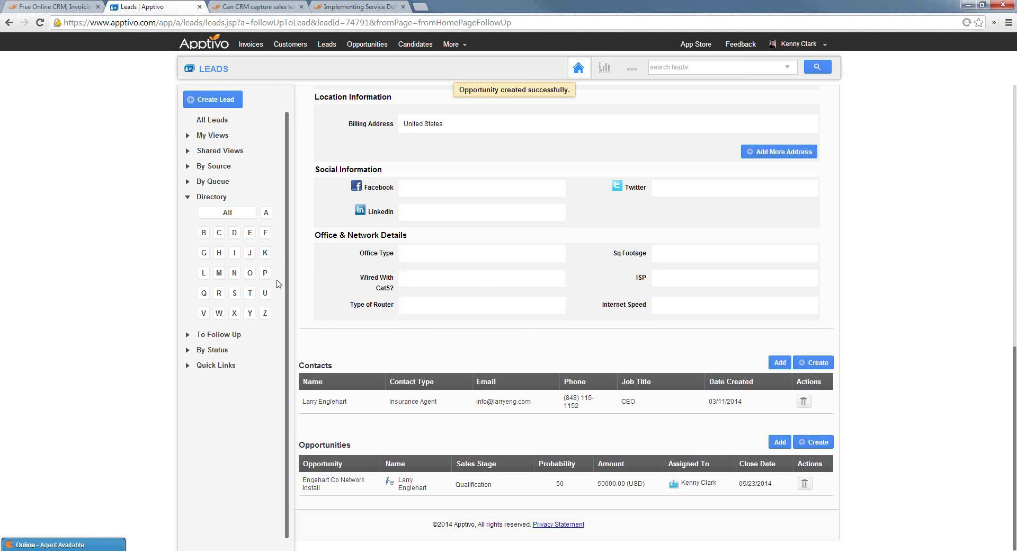
scroll(438, 233, "up", 5)
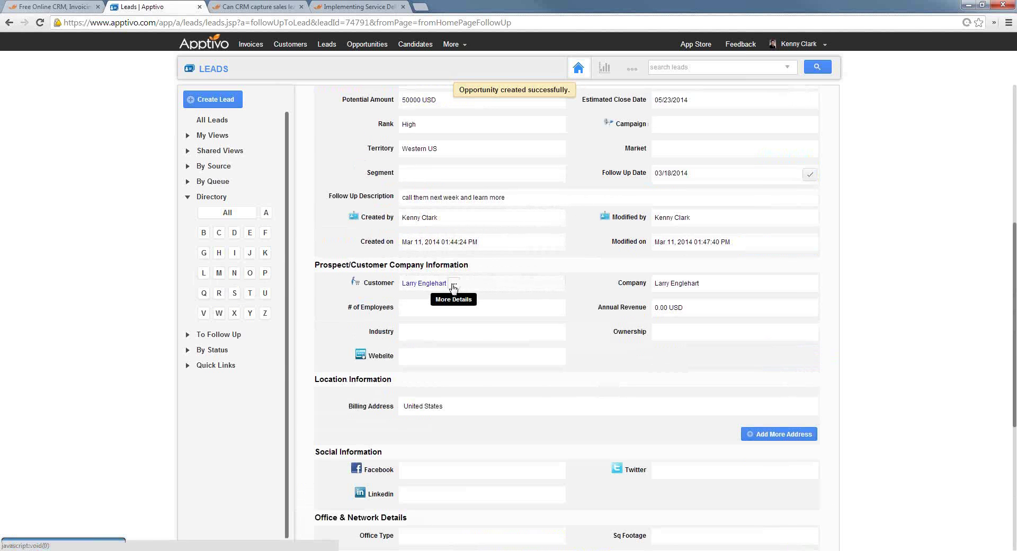
scroll(470, 339, "down", 5)
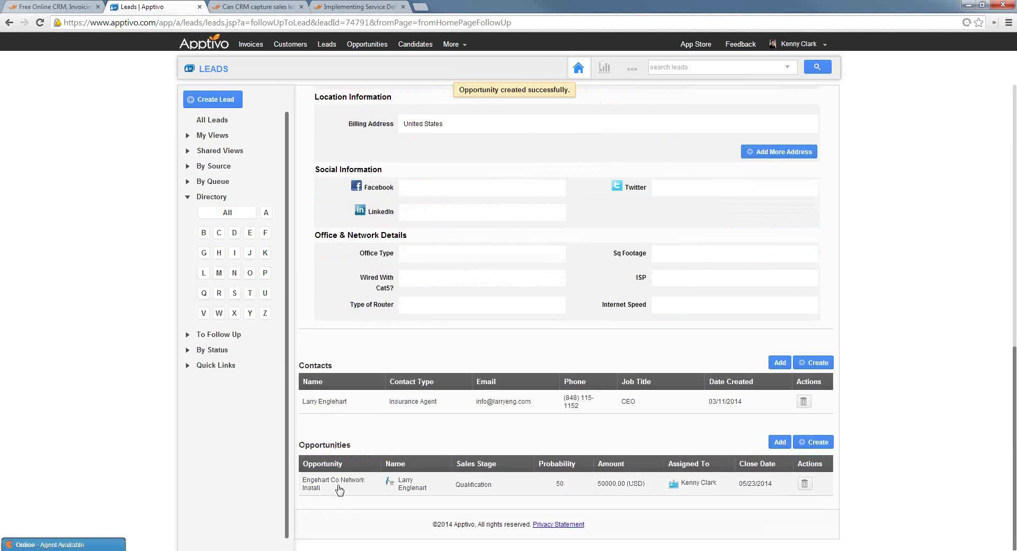
left_click(365, 45)
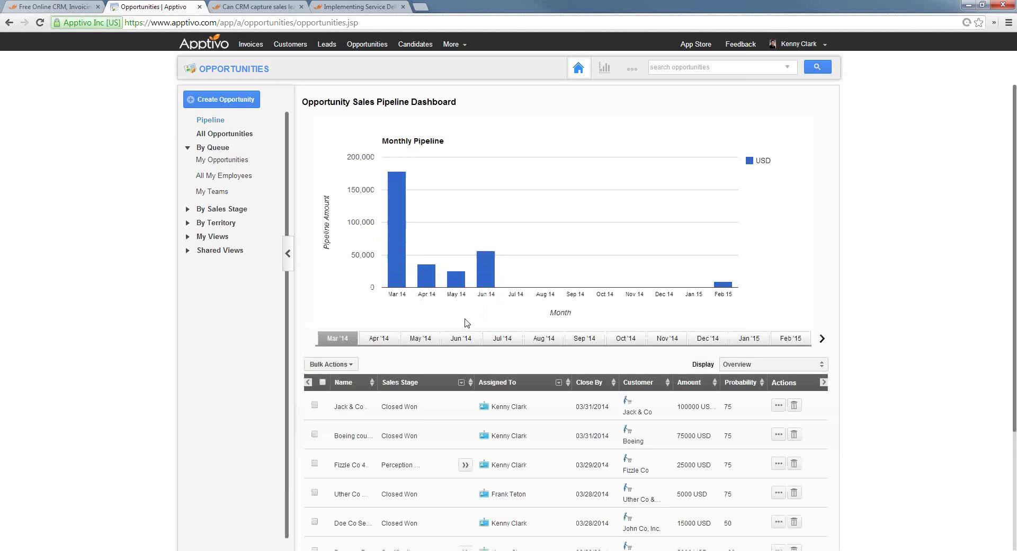
Show the May '14 opportunities and open the Engehart Co Network Install record
left_click(420, 342)
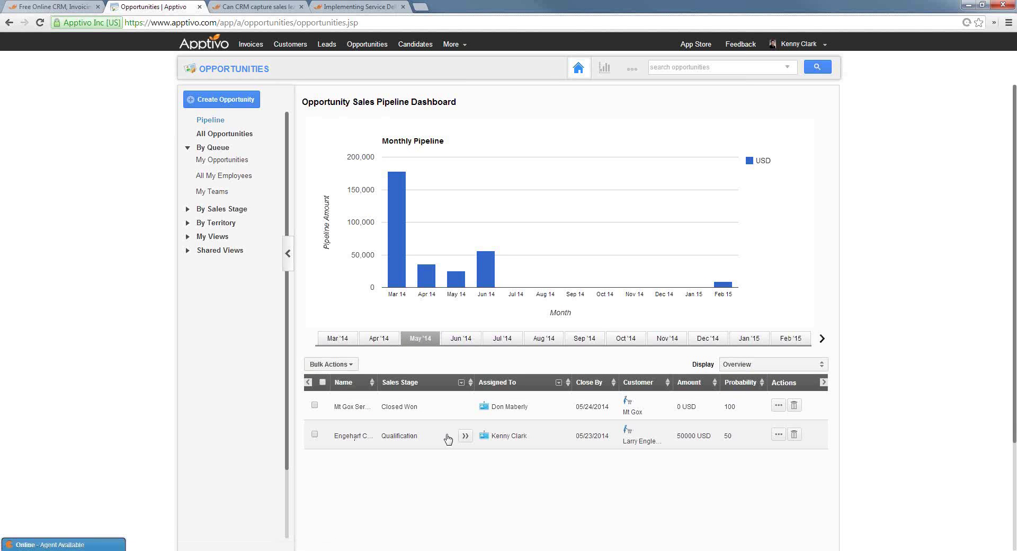
left_click(778, 435)
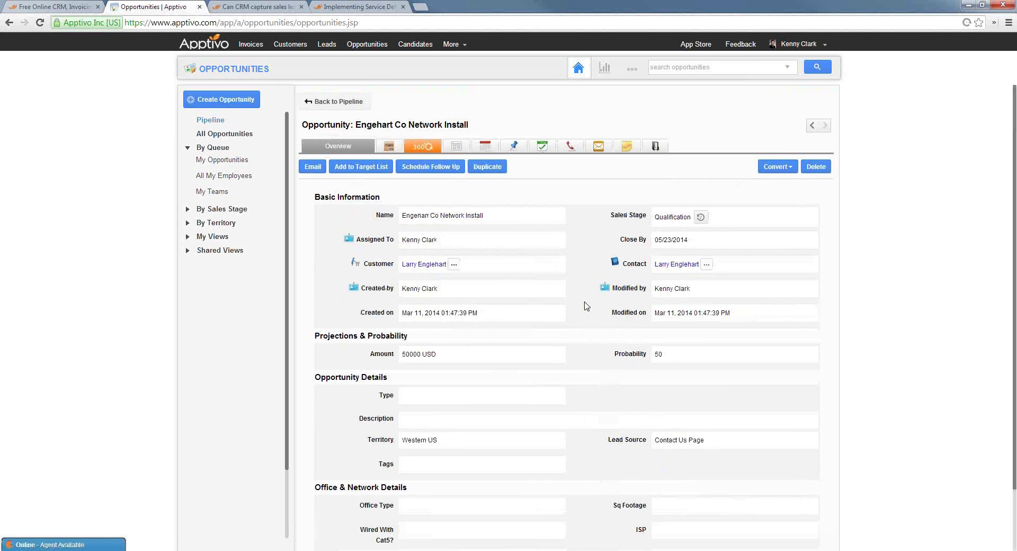
Add 20 Dell Blade Server XG38 to the opportunity's items of interest
left_click(391, 147)
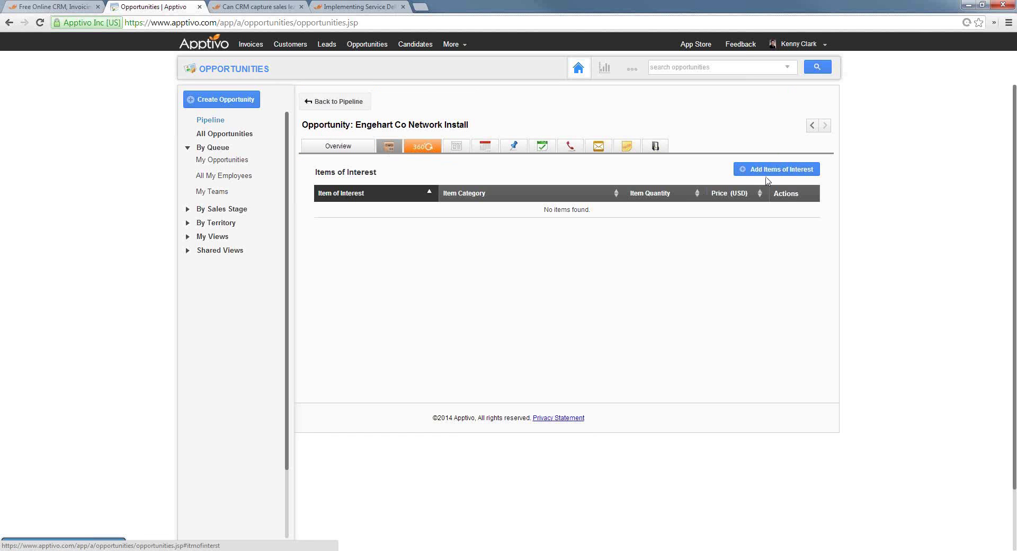
left_click(784, 170)
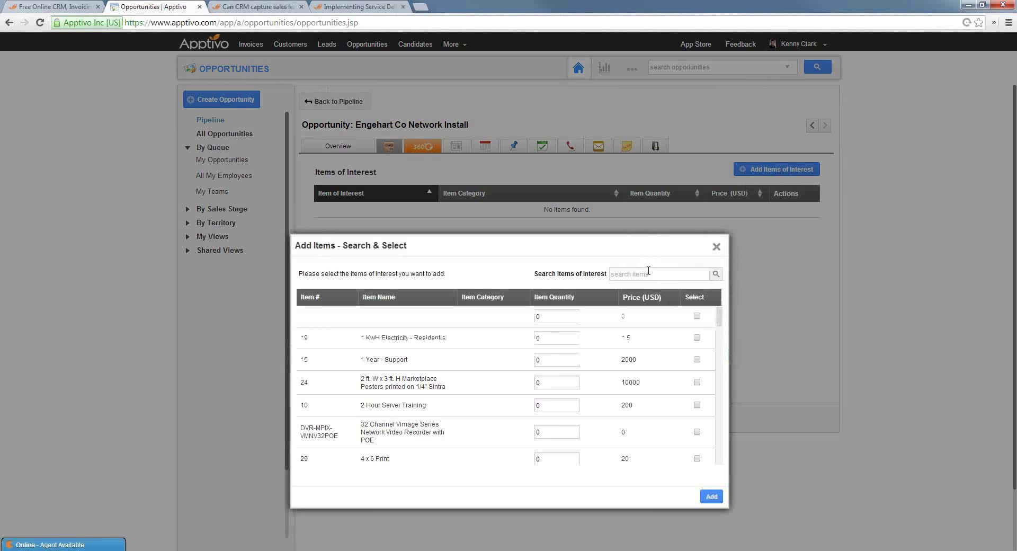
left_click(648, 271)
type("dell")
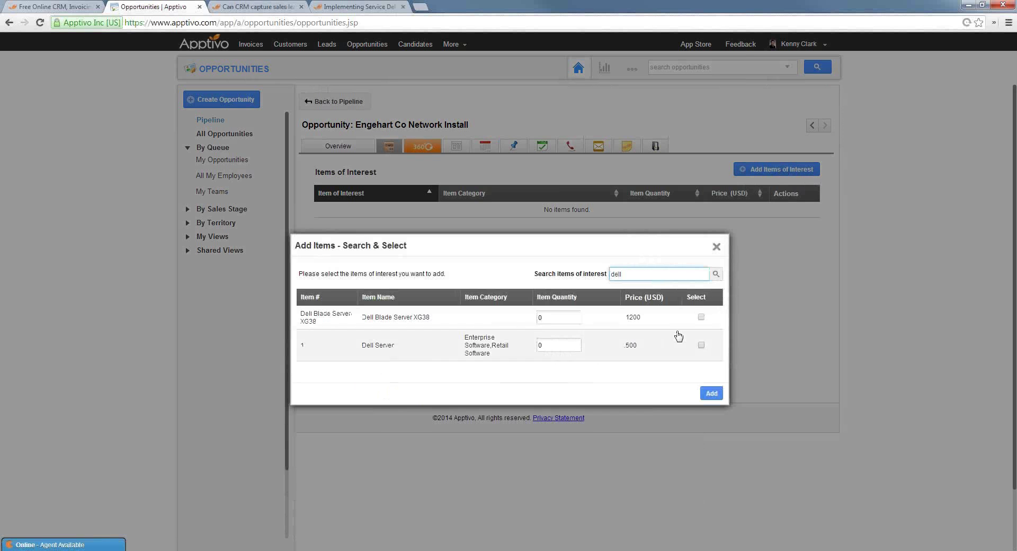
left_click(554, 318)
type("20")
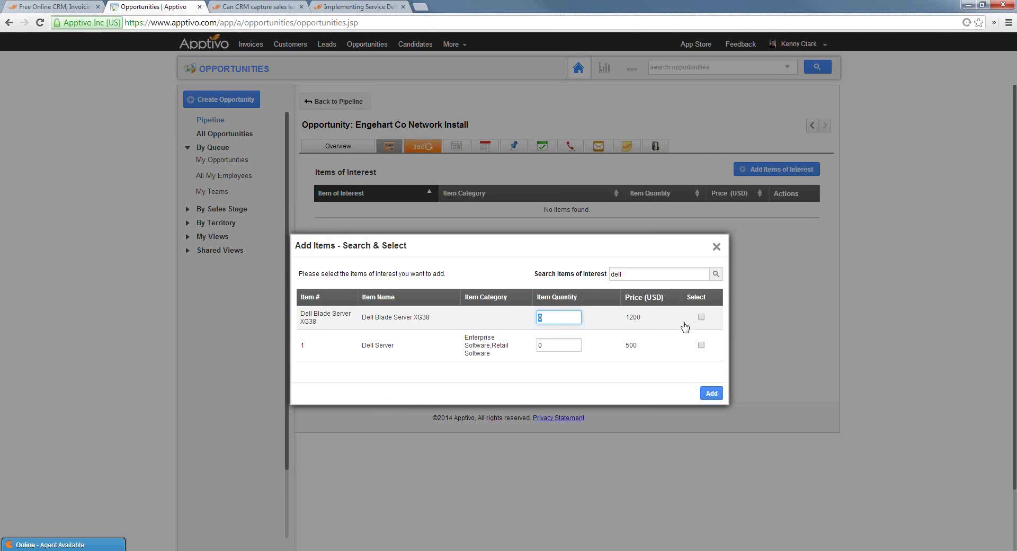
left_click(701, 317)
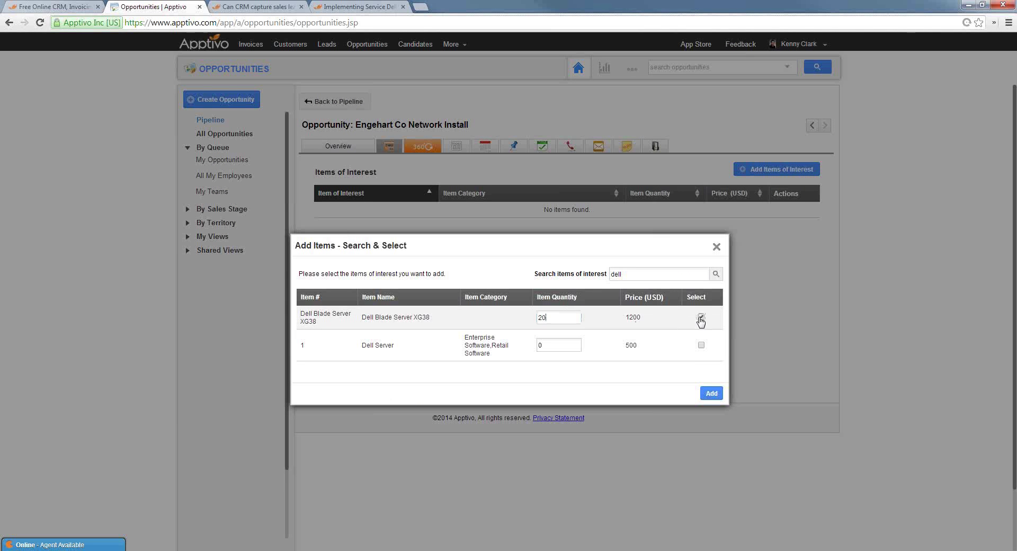
left_click(720, 394)
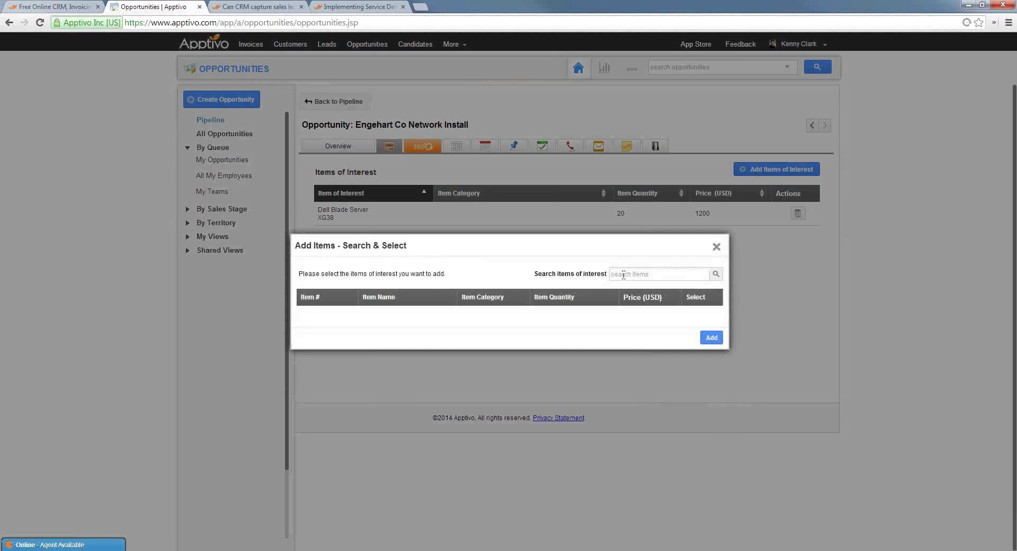
Search 'cat' and add 500 Cat 5 Cable - 10 Ft to the items
left_click(629, 273)
type("dat")
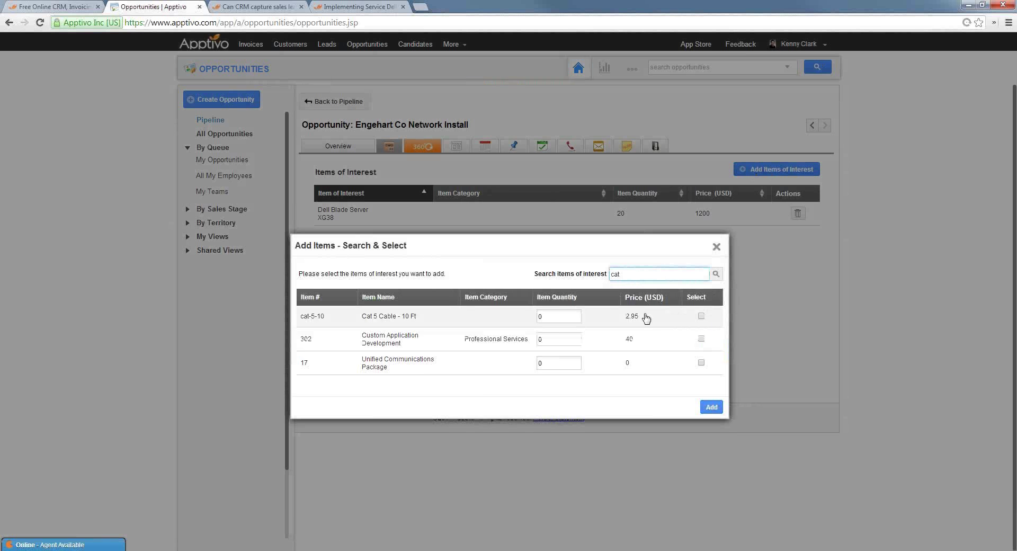
left_click(641, 276)
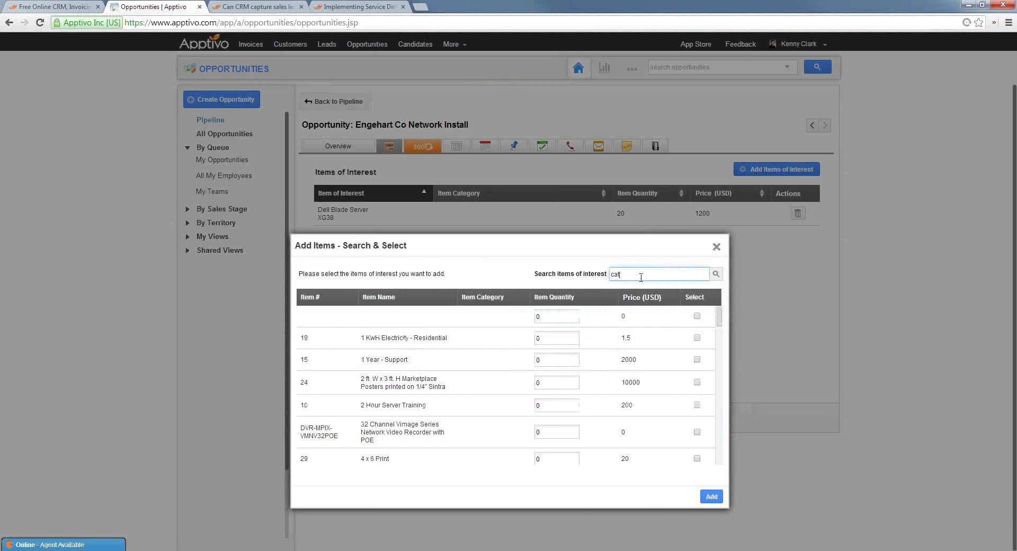
key("Return")
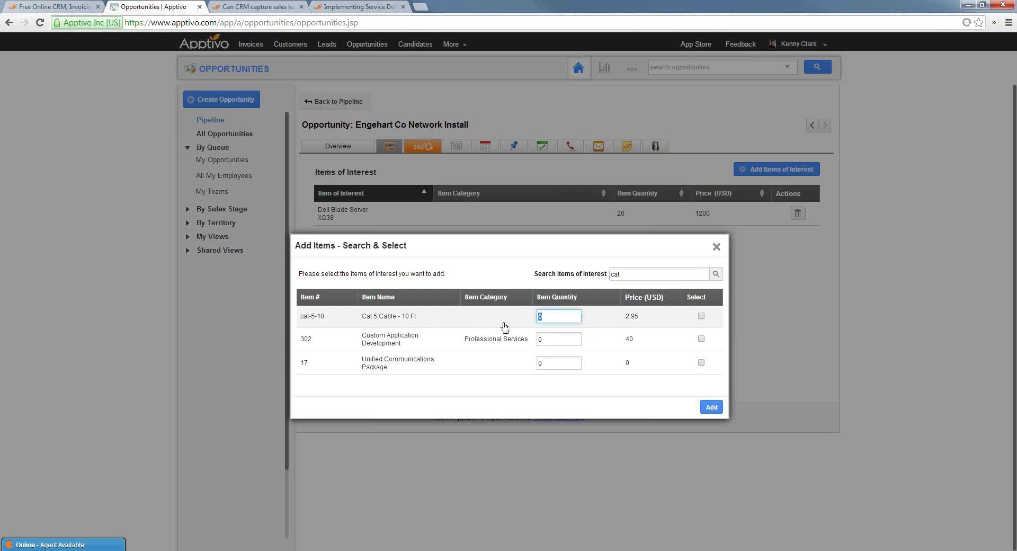
type("500")
left_click(701, 316)
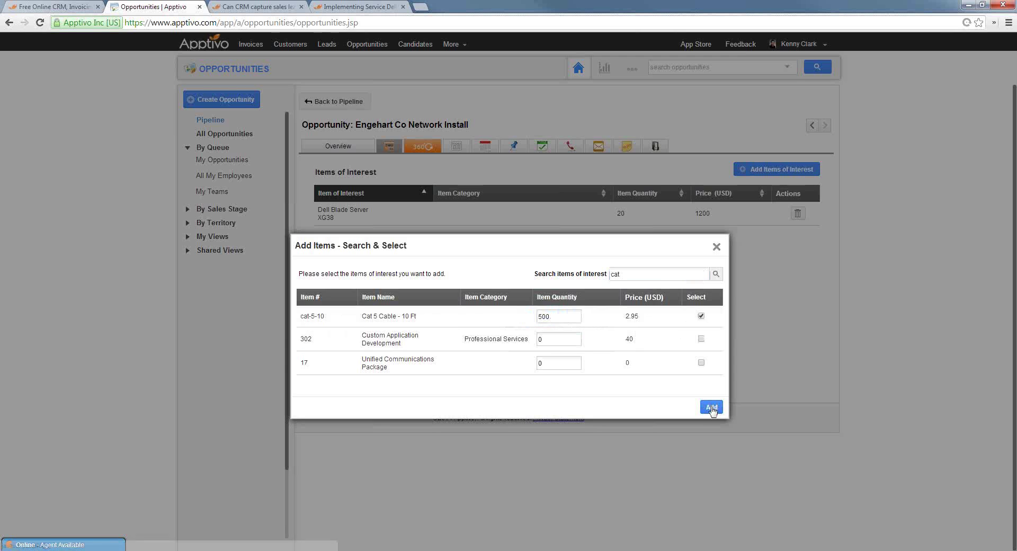
left_click(712, 406)
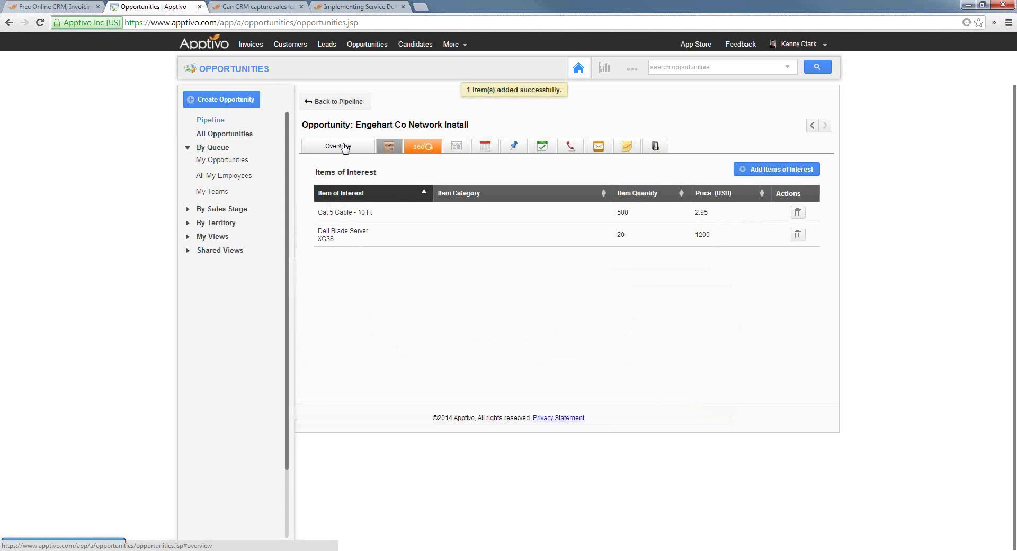
Convert the Engehart Co Network Install opportunity into an estimate from its Overview
left_click(344, 147)
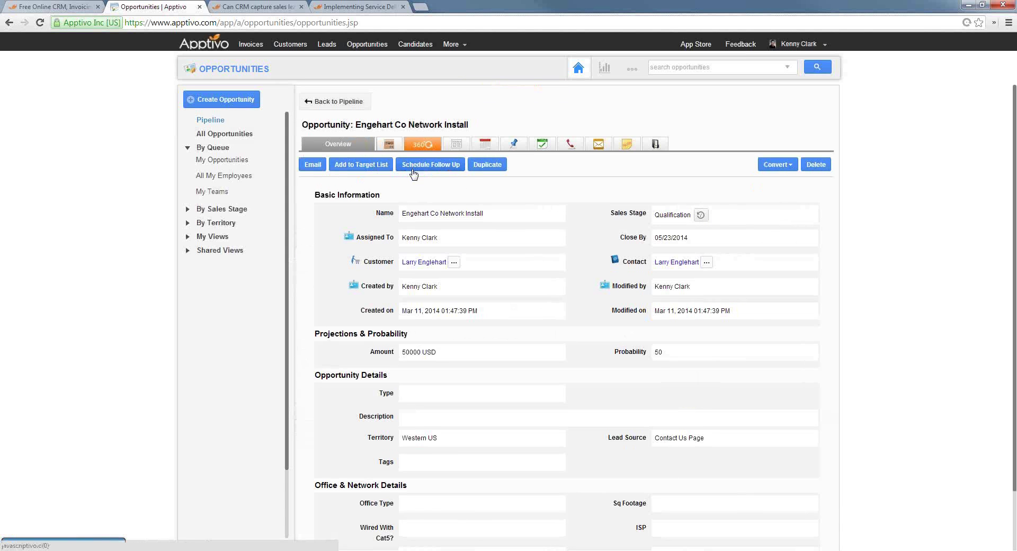
left_click(779, 167)
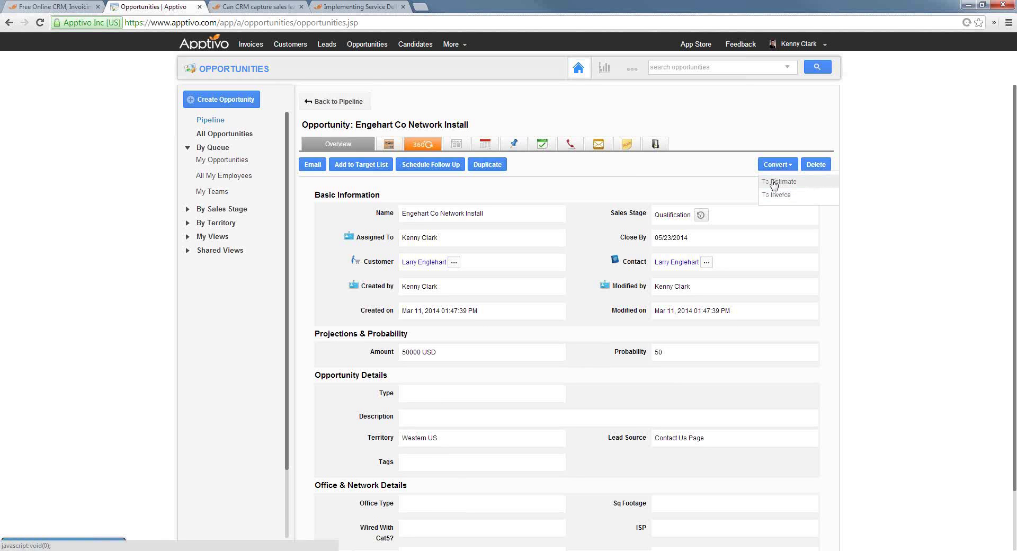
left_click(773, 182)
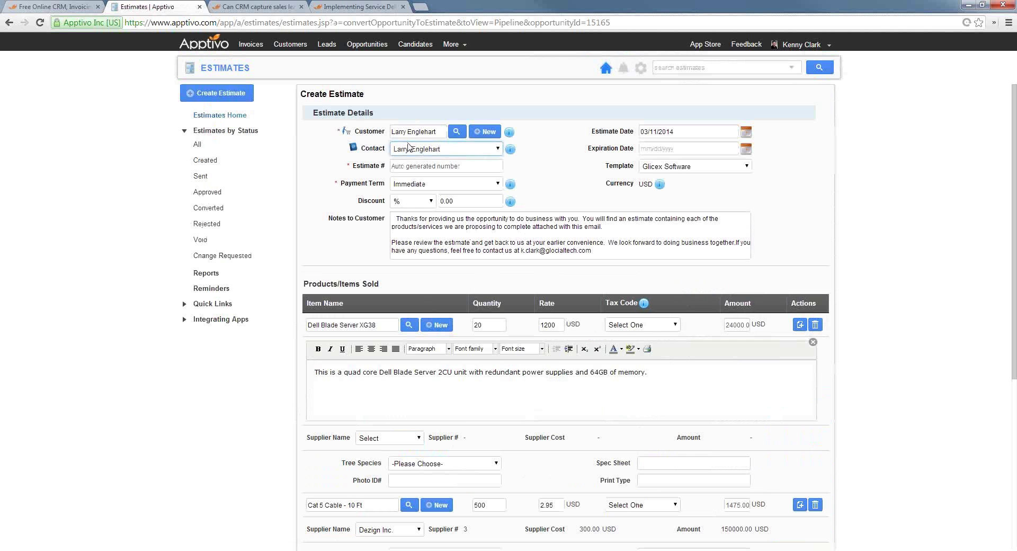
Look through the new estimate, selecting parts of the Dell Blade Server description
scroll(881, 242, "down", 3)
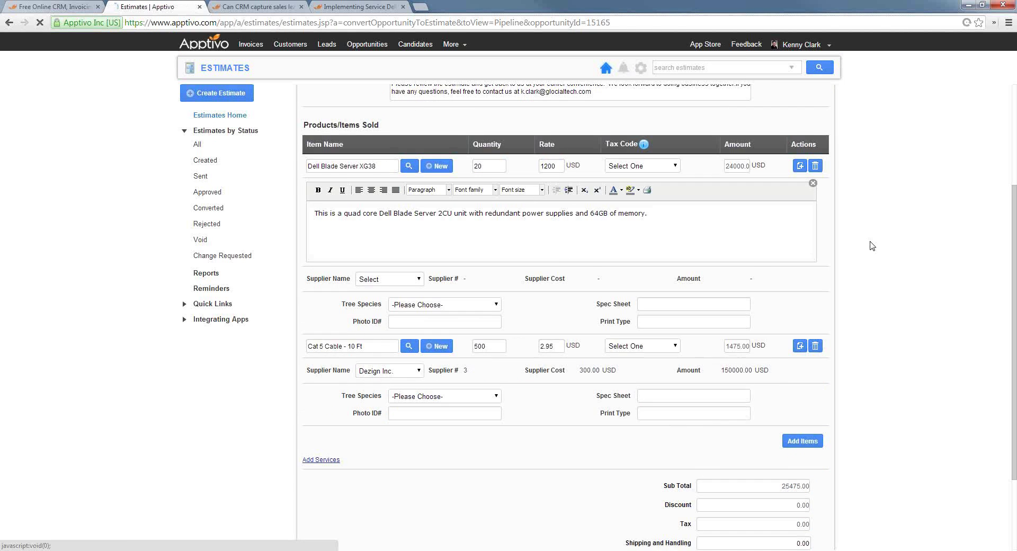
scroll(806, 244, "down", 3)
scroll(604, 211, "up", 2)
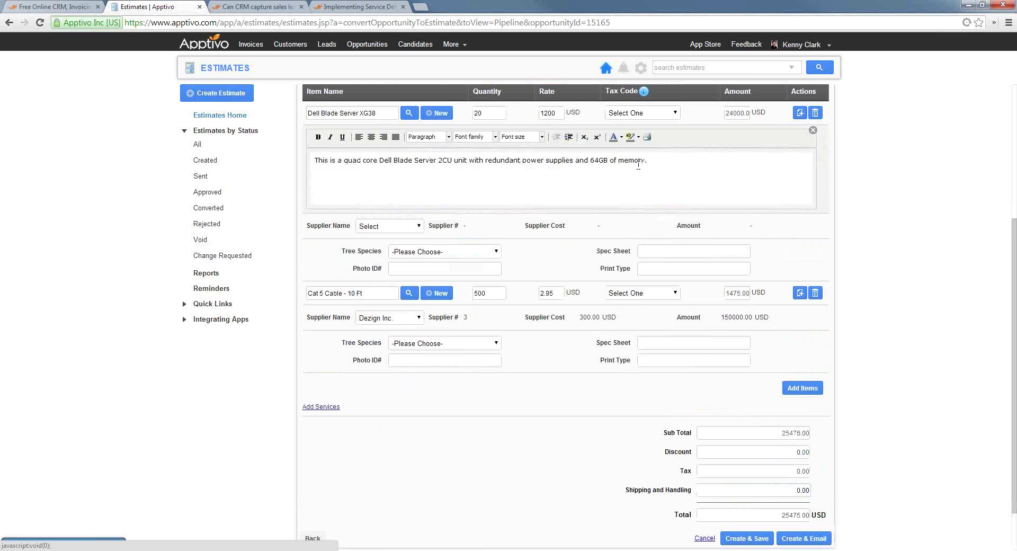
left_click_drag(639, 164, 347, 154)
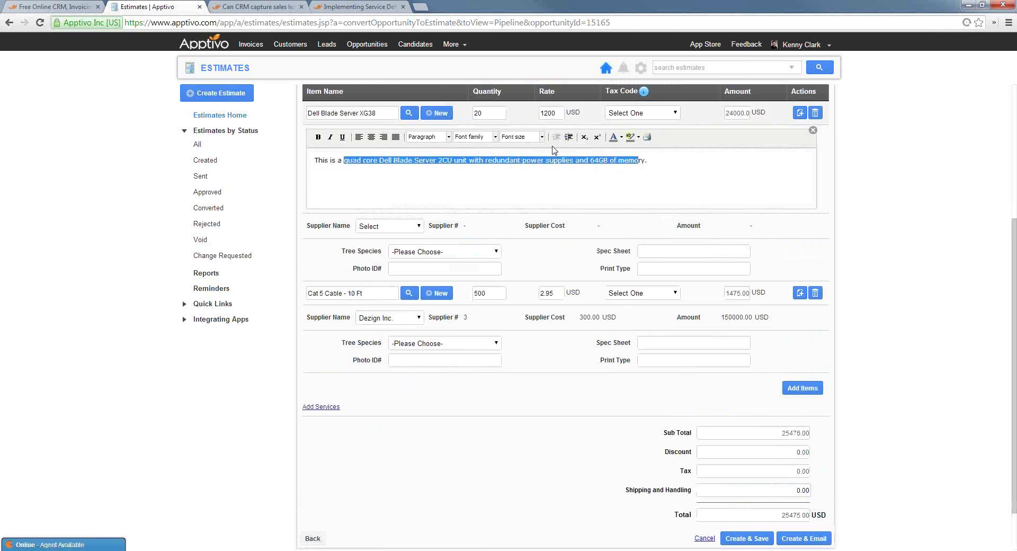
left_click_drag(648, 160, 443, 161)
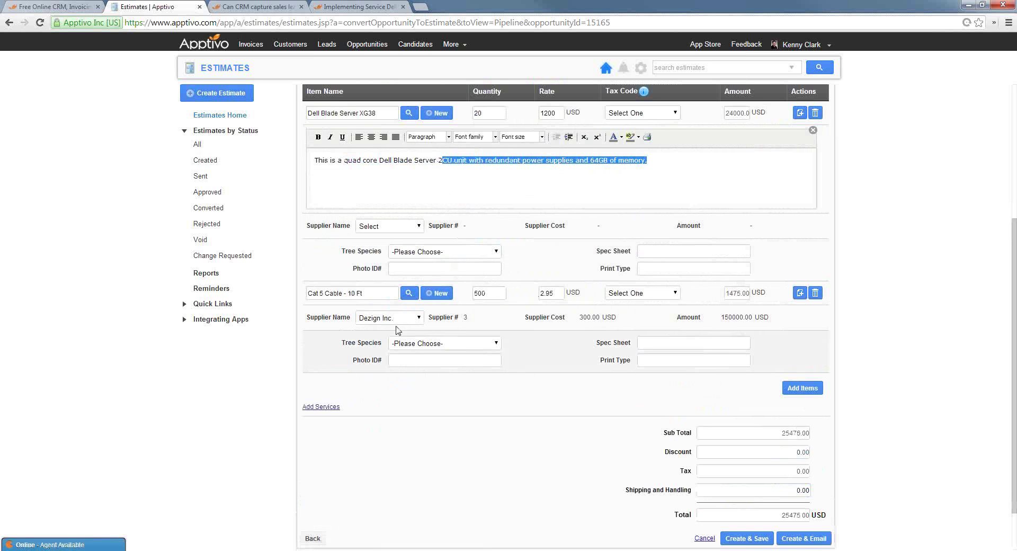
scroll(530, 307, "down", 2)
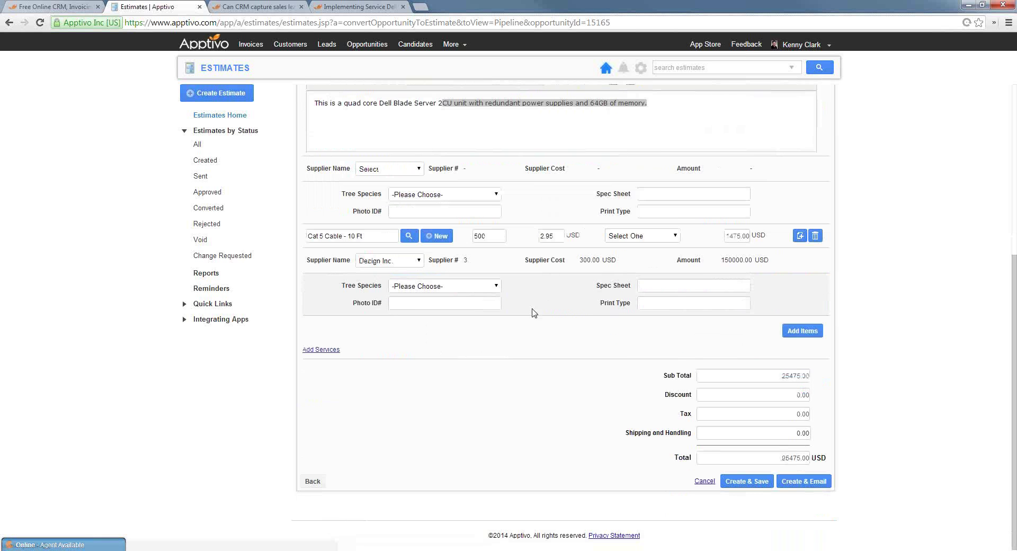
scroll(335, 265, "up", 1)
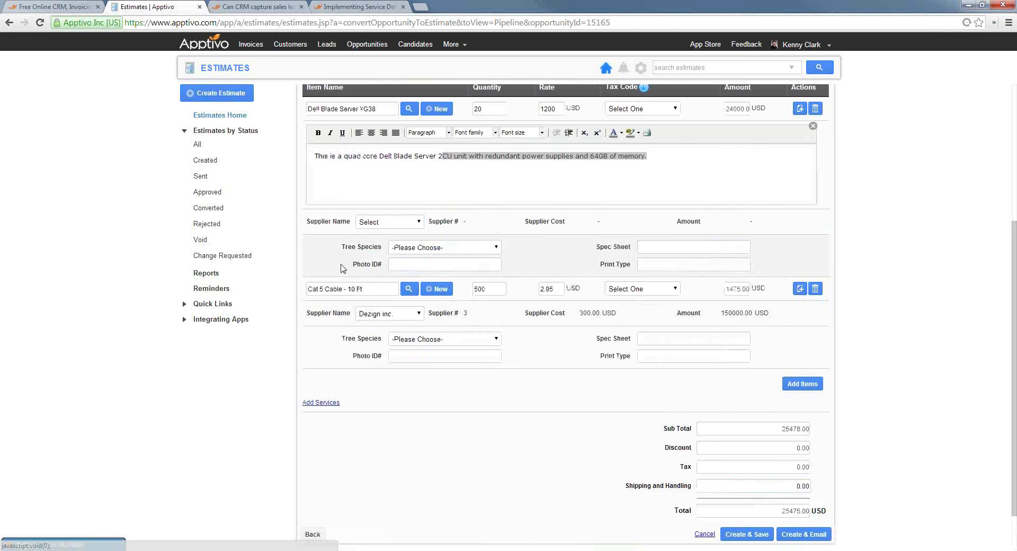
triple_click(336, 265)
left_click(300, 371)
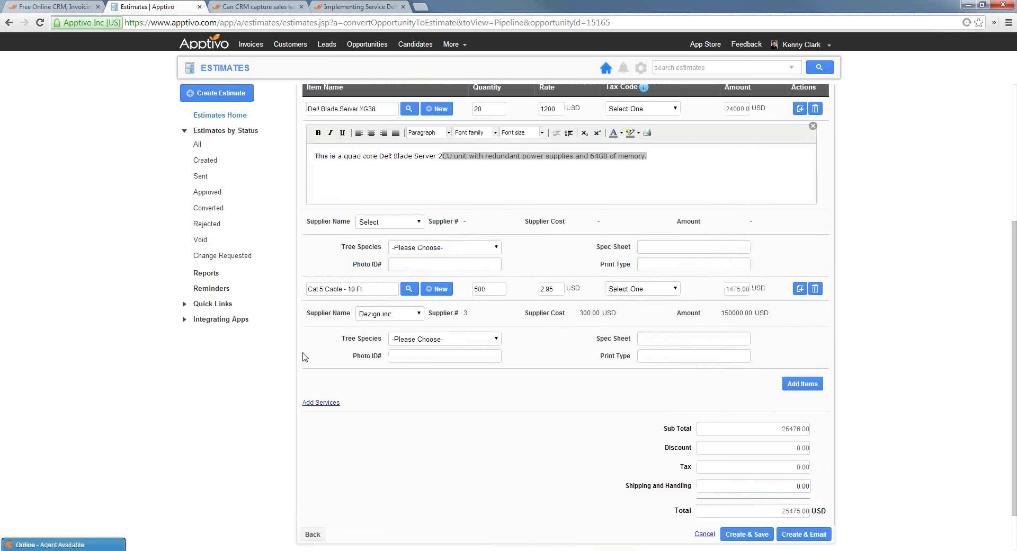
scroll(599, 358, "down", 2)
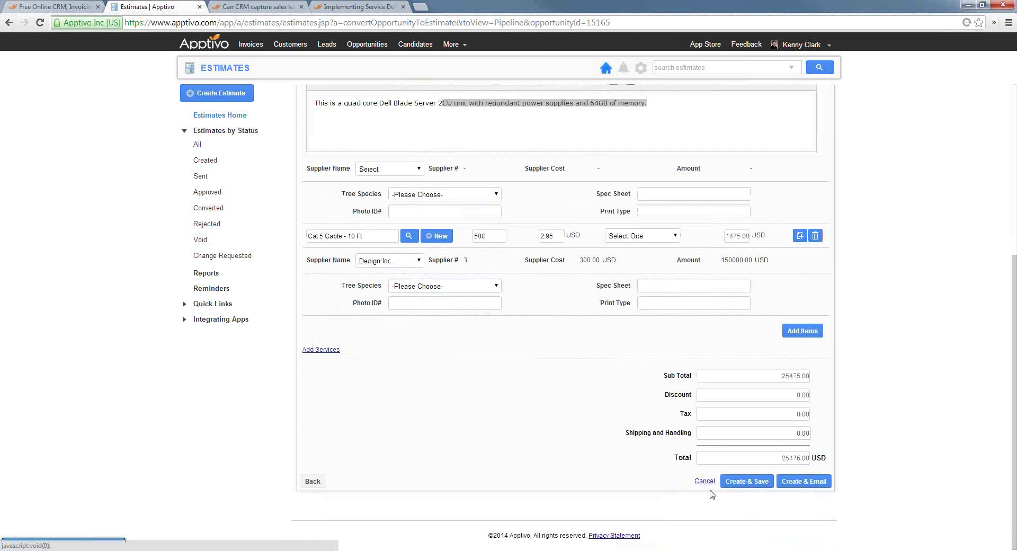
scroll(451, 396, "up", 4)
scroll(451, 395, "up", 5)
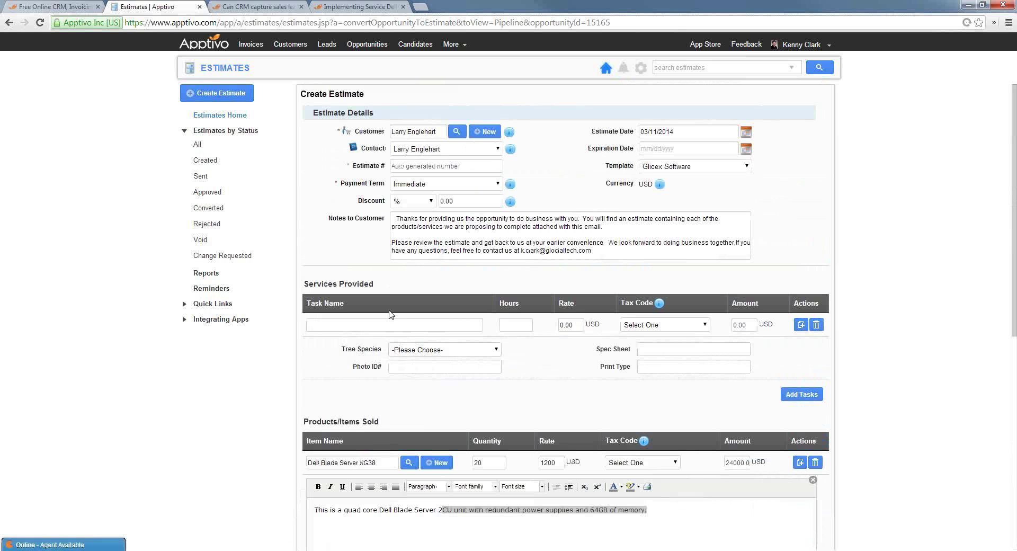
Add an installation service task of 10 hours at a rate of 50
left_click(401, 324)
type("installatuio")
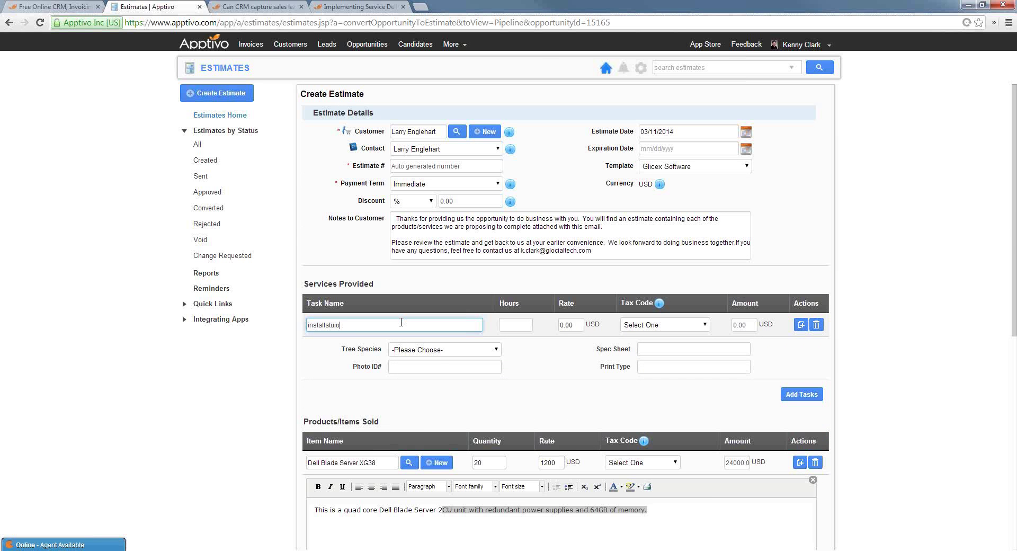
type("ion")
key("Tab")
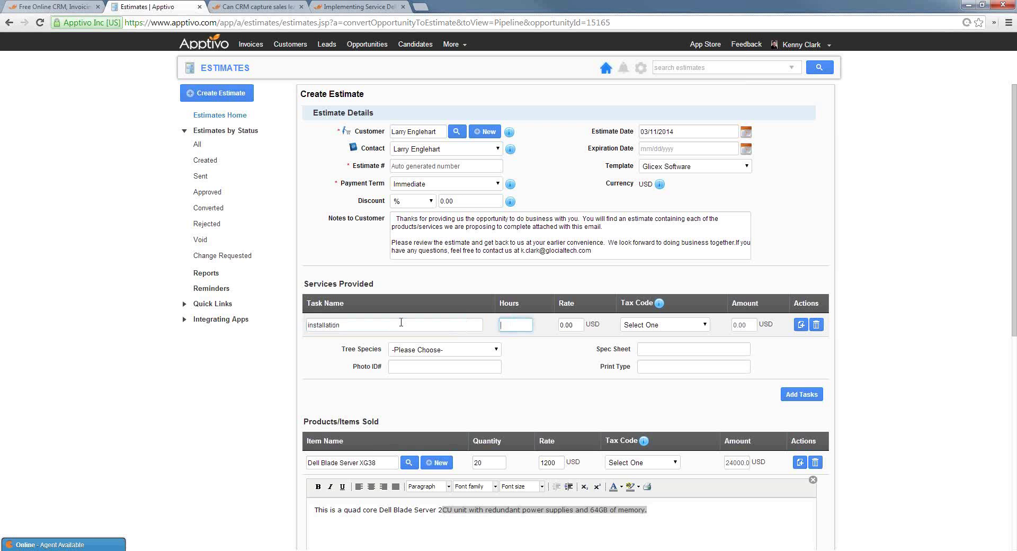
type("10")
key("Tab")
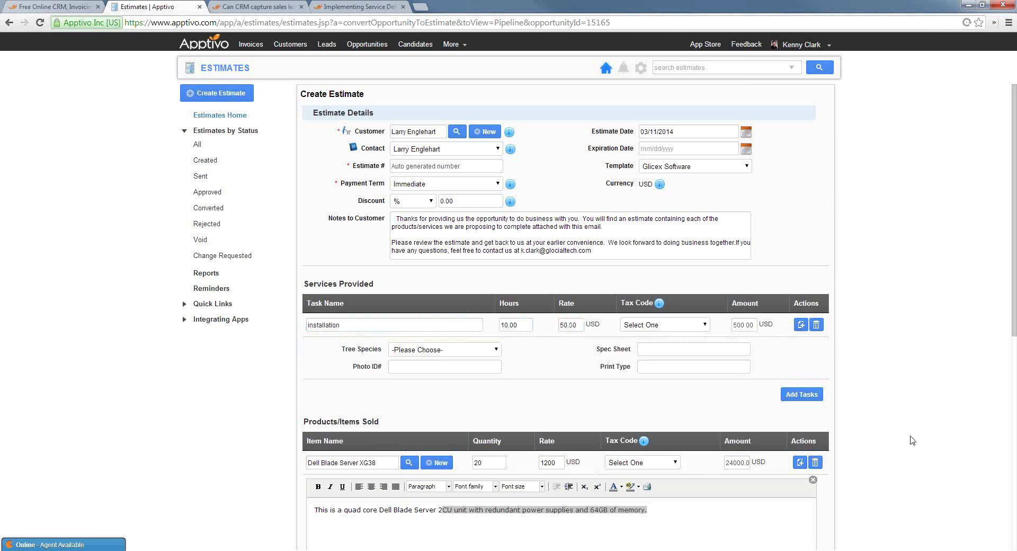
Apply CA-Sales tax to both the Dell Blade Server and Cat 5 Cable lines
scroll(879, 432, "down", 7)
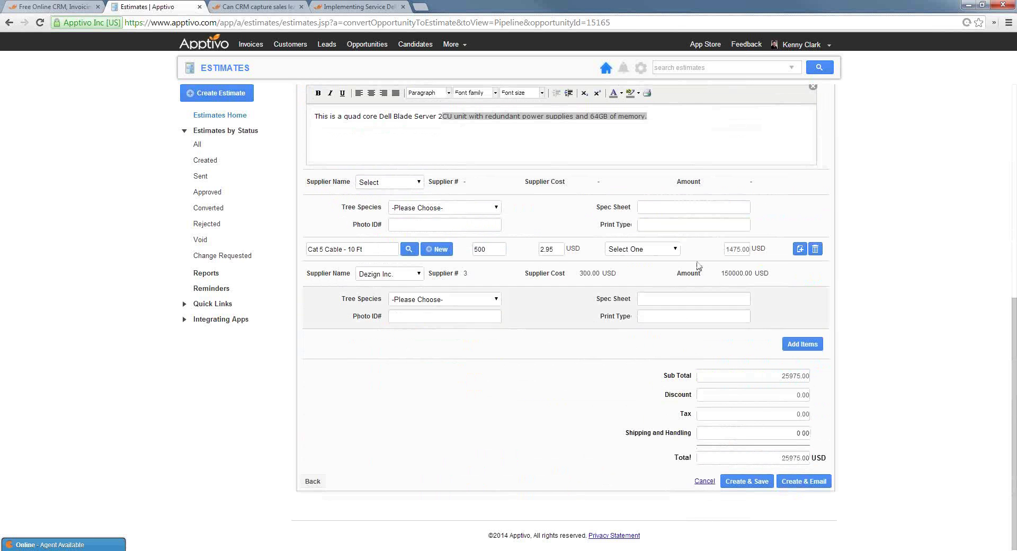
scroll(760, 405, "up", 4)
left_click(640, 287)
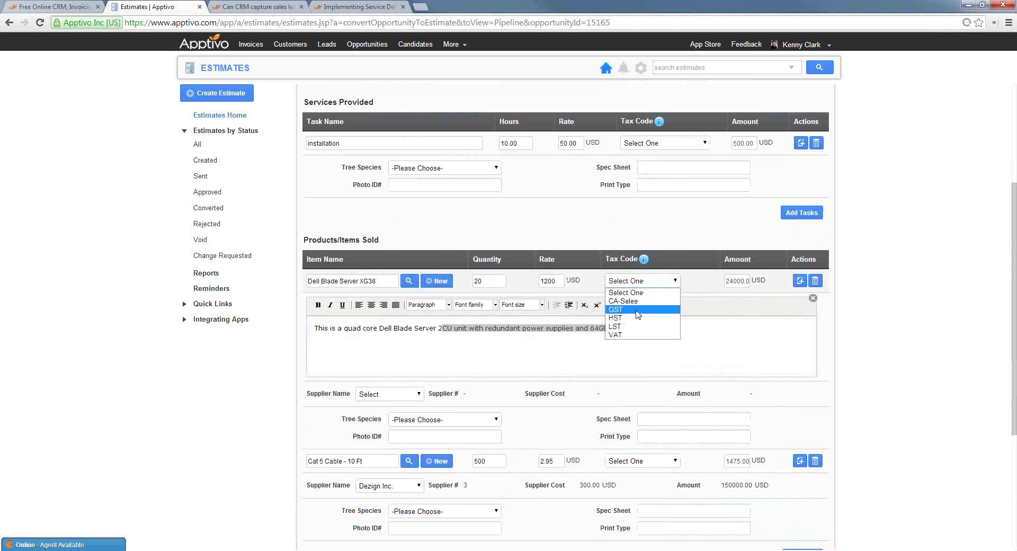
left_click(633, 300)
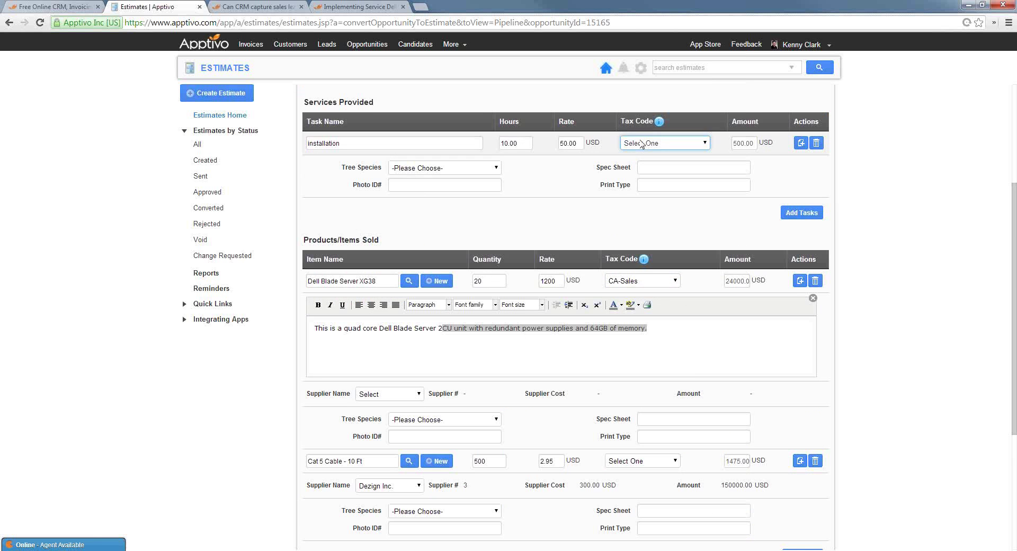
scroll(639, 361, "down", 2)
left_click(641, 354)
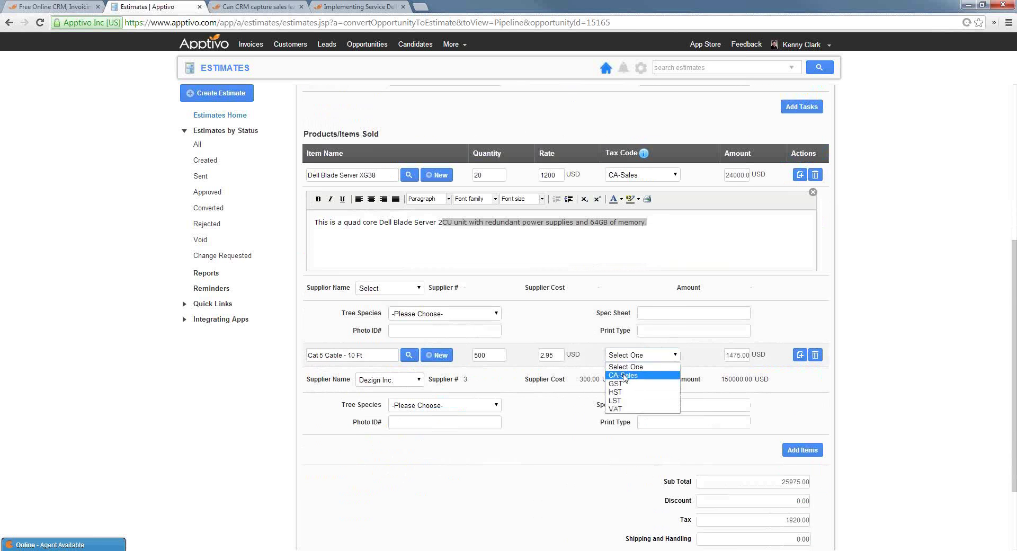
left_click(641, 376)
scroll(847, 424, "down", 2)
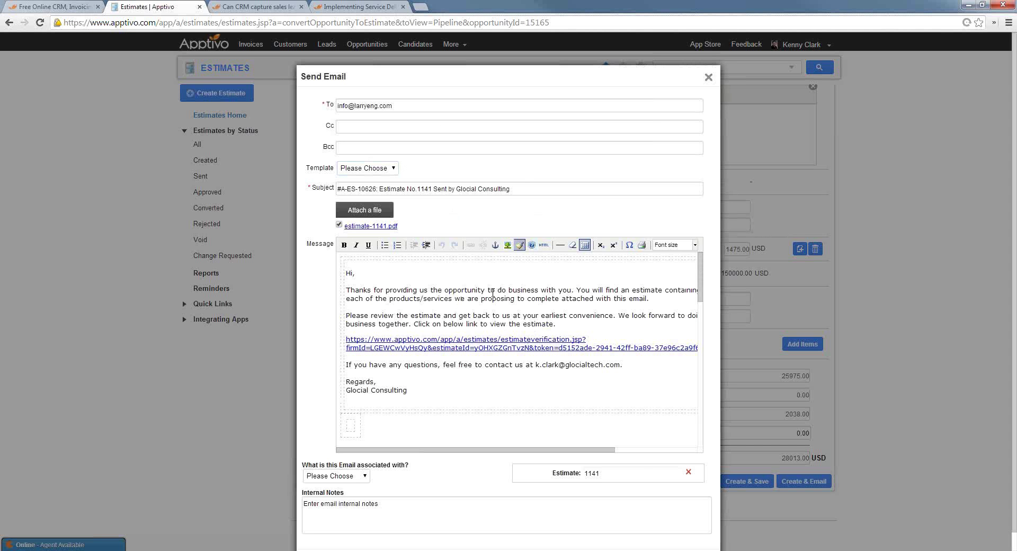
Preview estimate-1141.pdf, copy the estimate link from the email, and open a new tab
left_click(375, 226)
triple_click(464, 345)
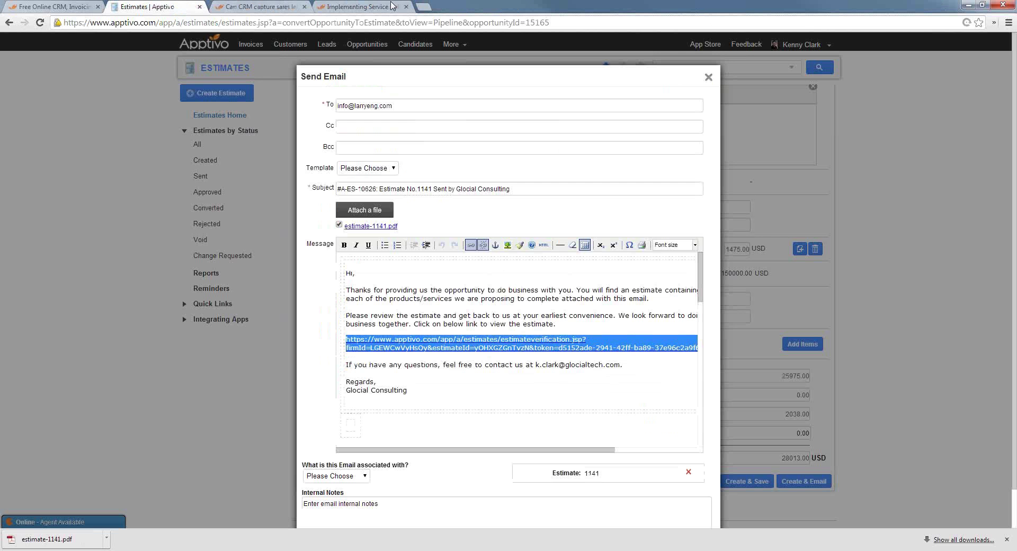
left_click(301, 6)
left_click(422, 7)
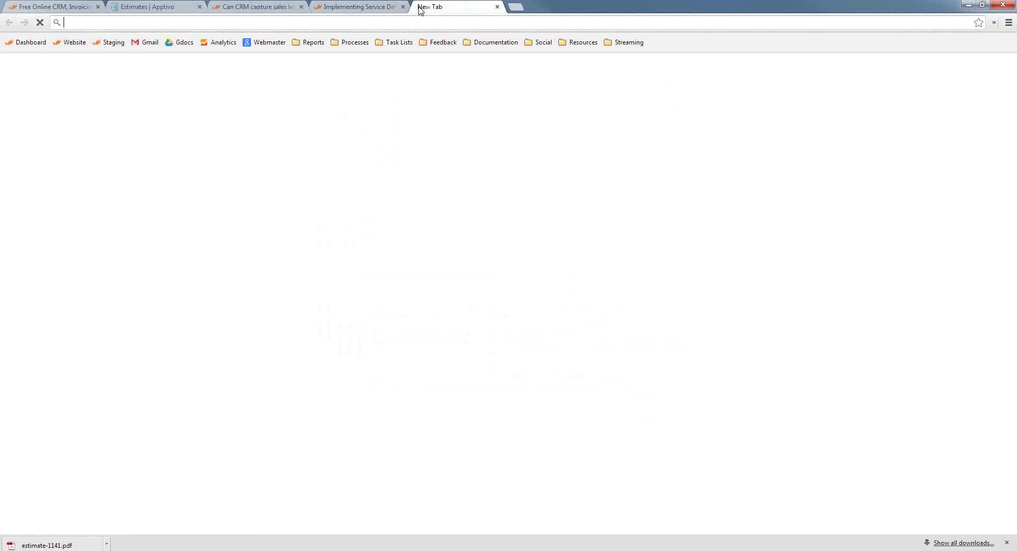
Load the copied estimate link, approve estimate 1141 as the customer, then return to Apptivo
key("ctrl+v")
key("Return")
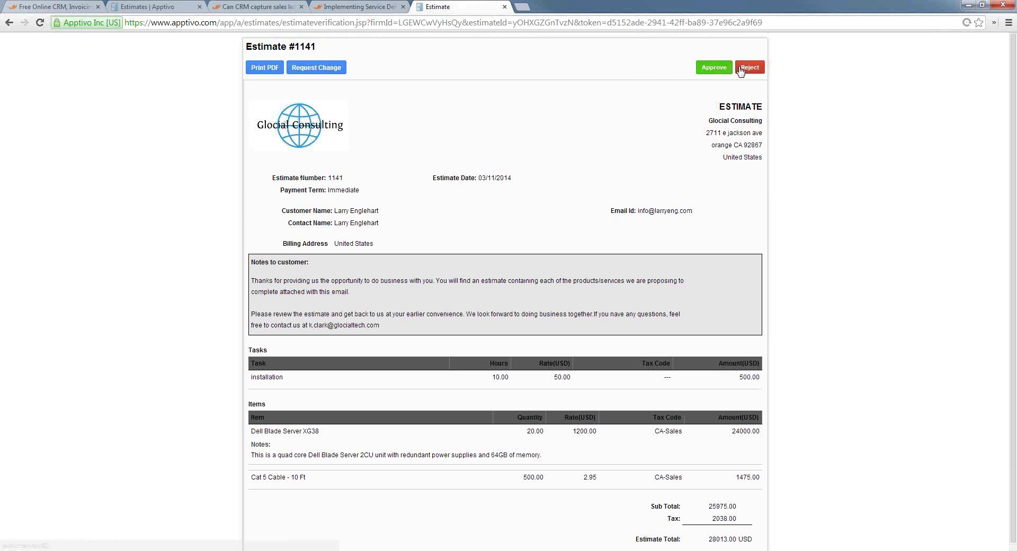
left_click(706, 70)
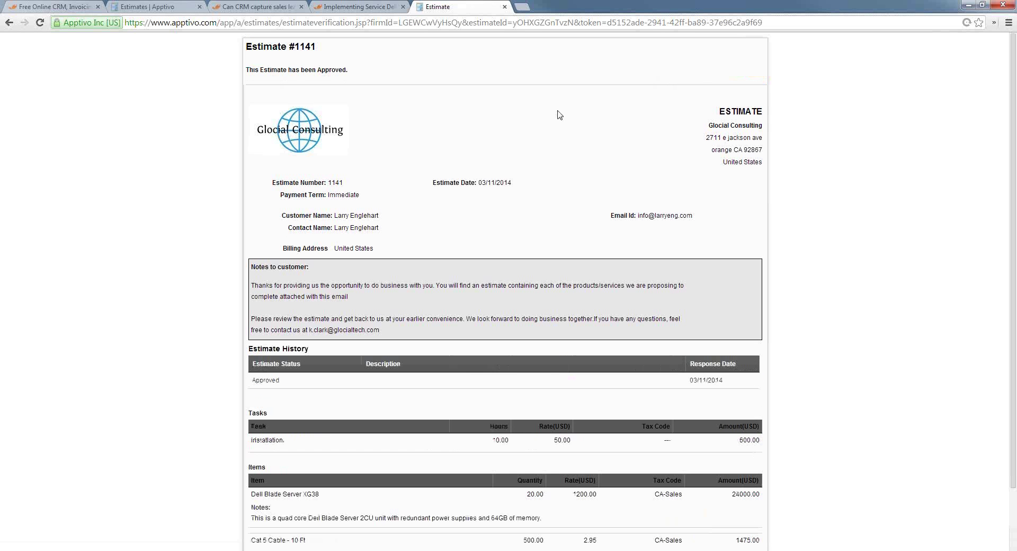
left_click(170, 5)
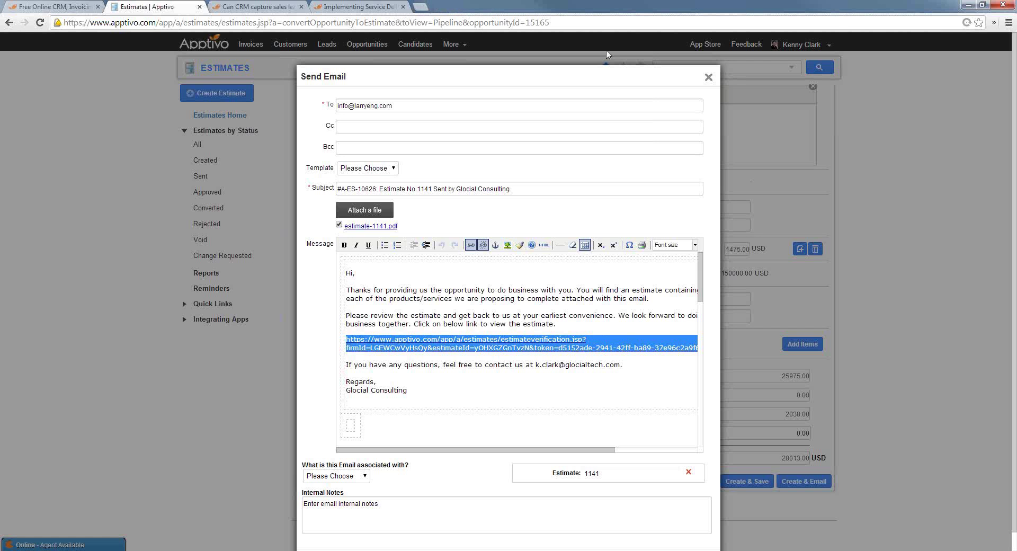
Close the email unsent and open Estimate #1141 from the Approved estimates list
left_click(708, 77)
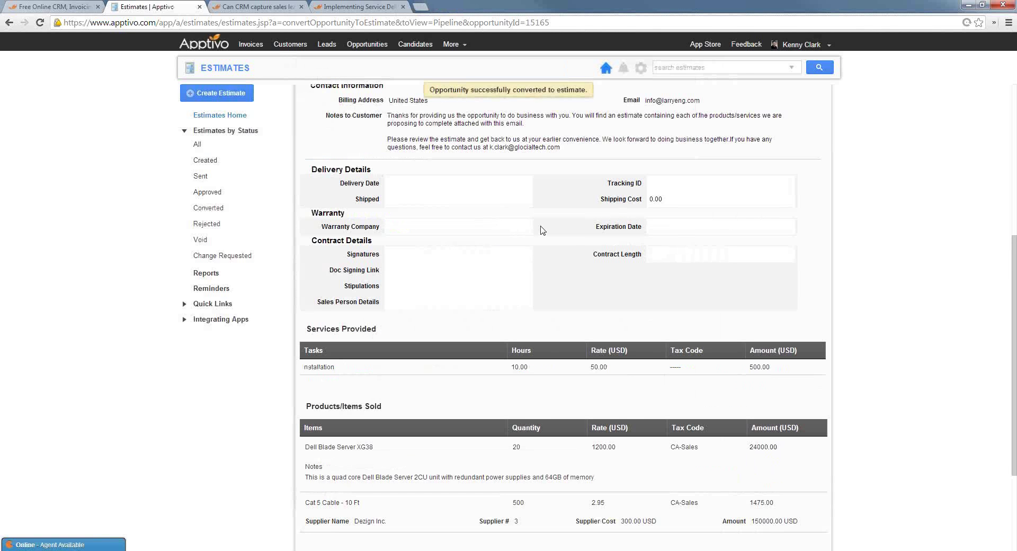
scroll(543, 230, "up", 5)
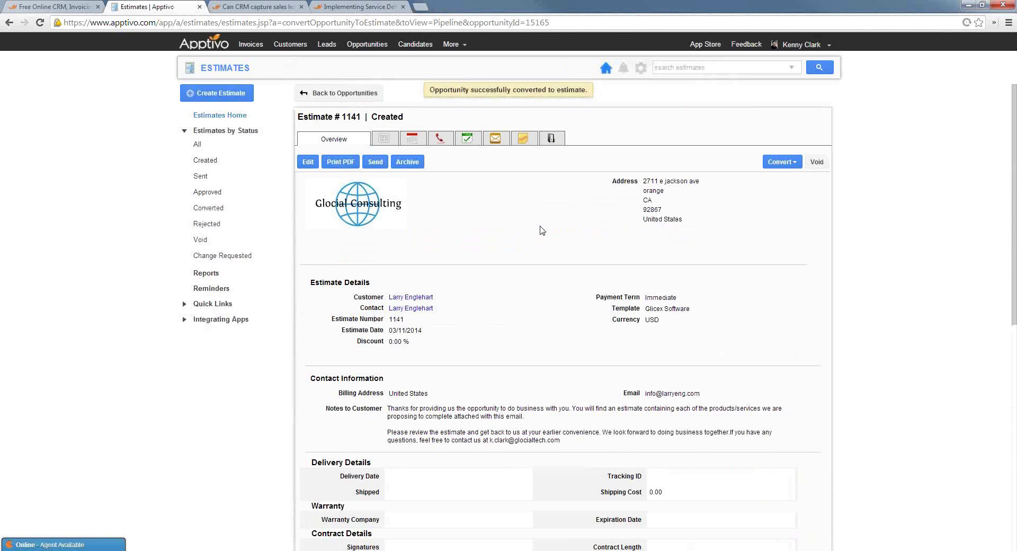
left_click(210, 195)
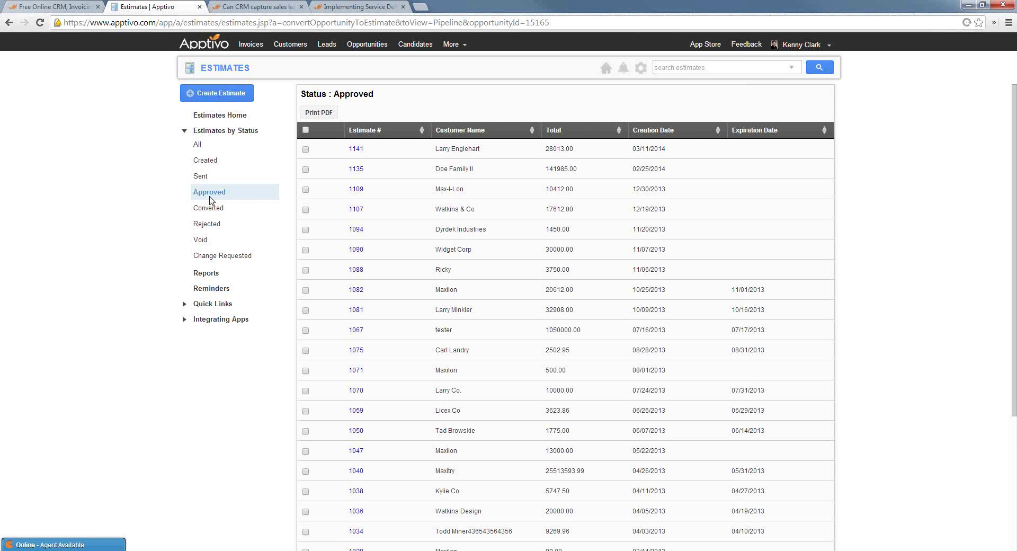
left_click(355, 152)
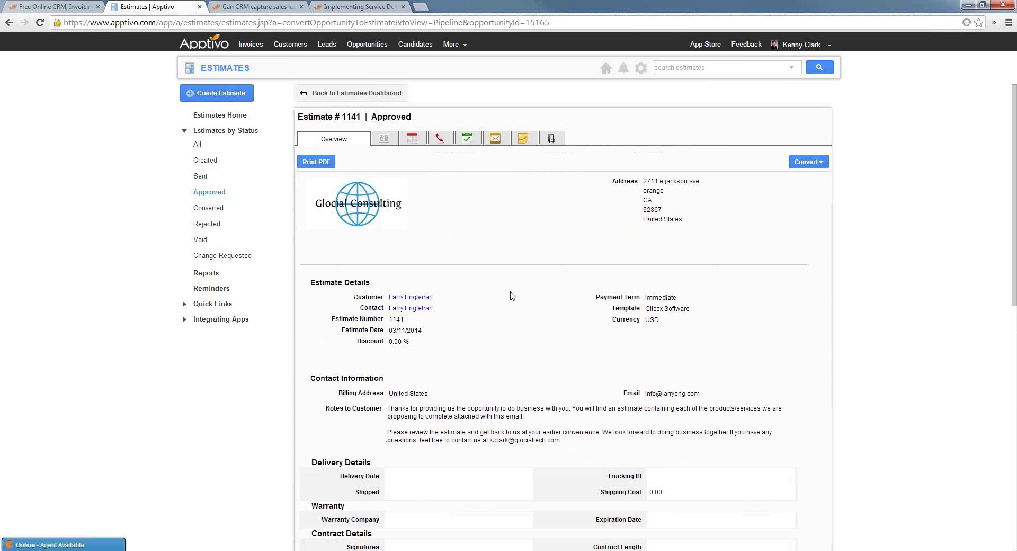
scroll(586, 287, "down", 9)
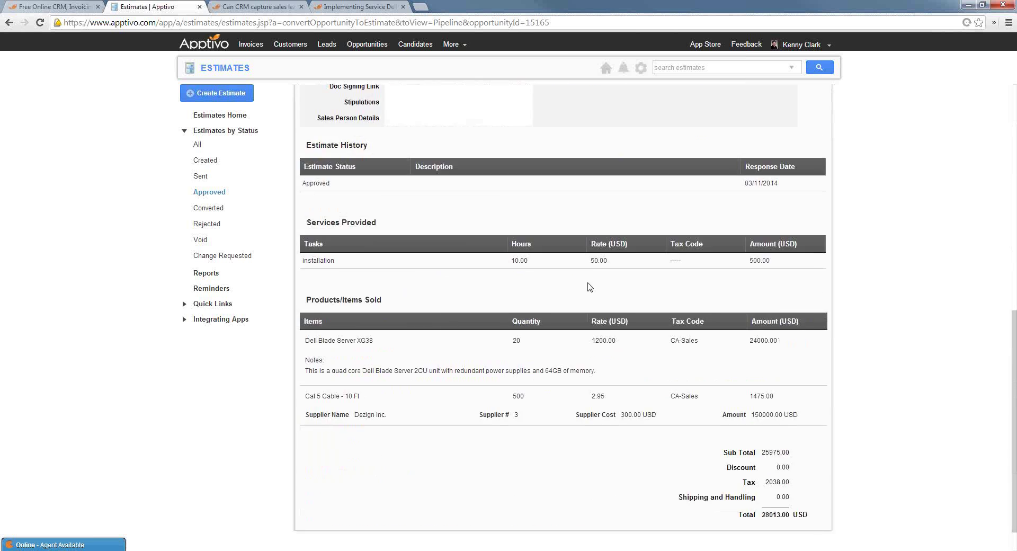
scroll(538, 307, "up", 9)
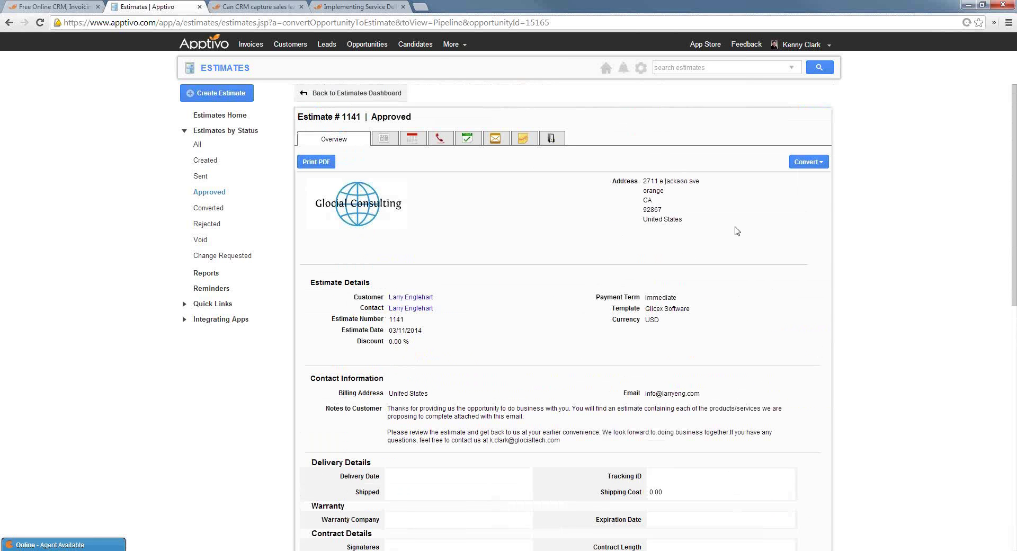
Convert approved Estimate #1141 into a new work order
left_click(820, 163)
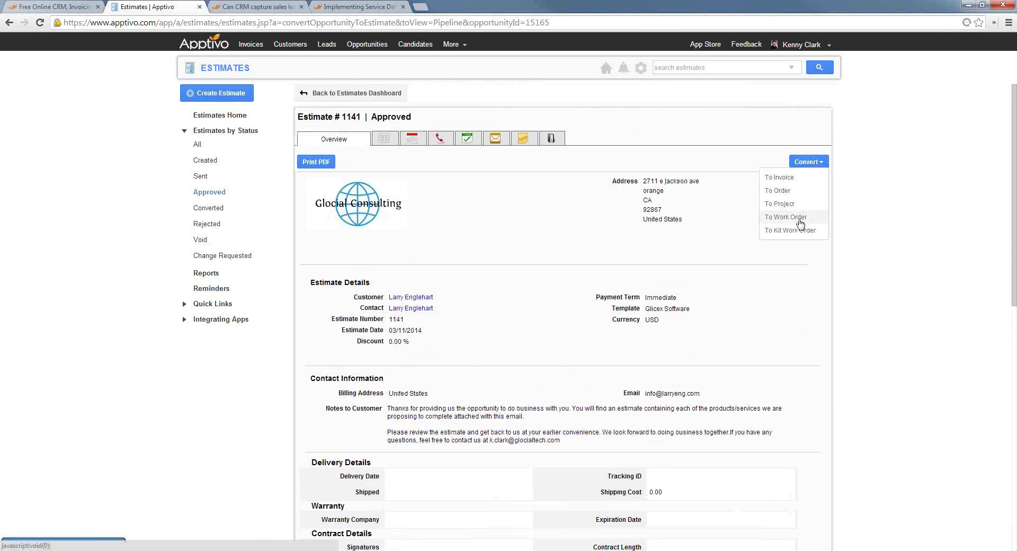
left_click(812, 162)
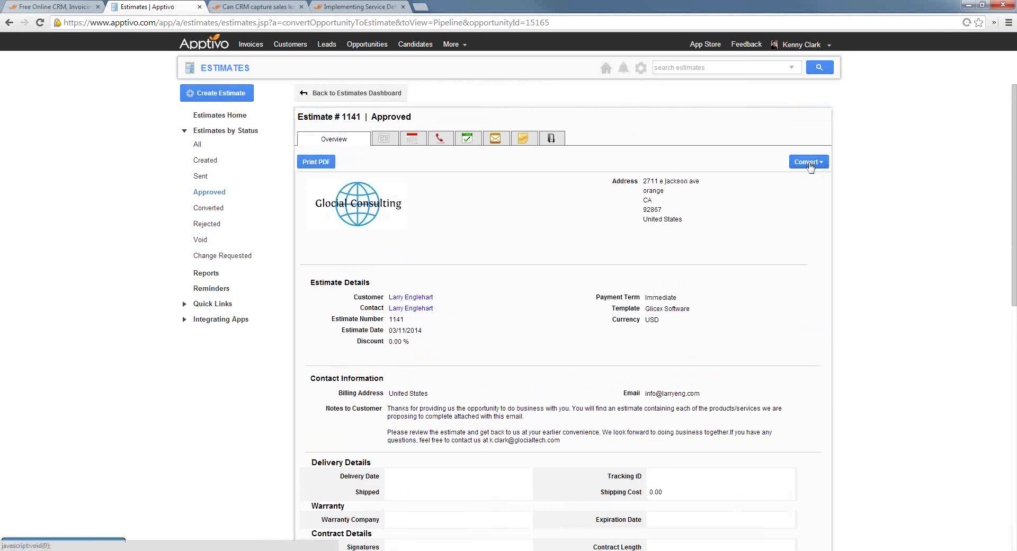
left_click(809, 165)
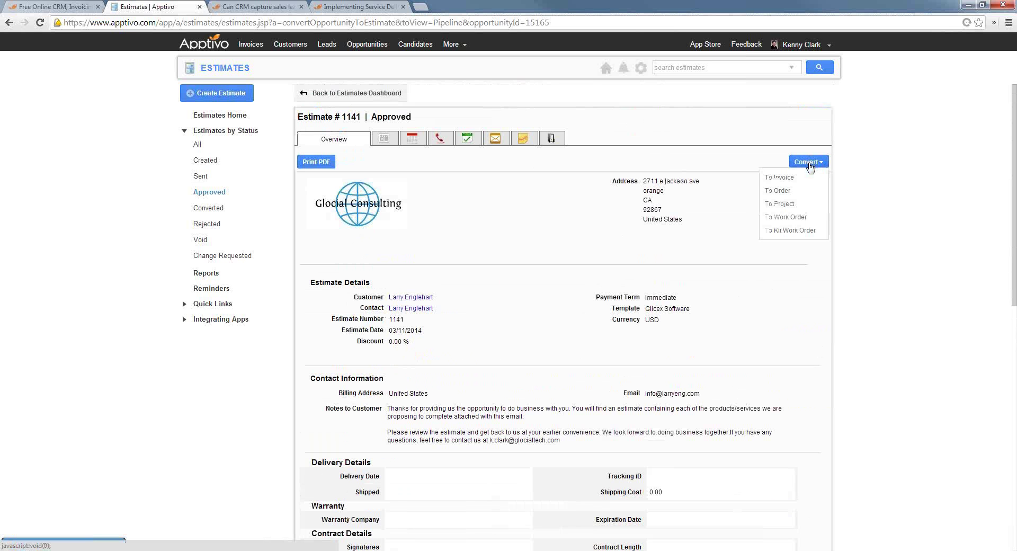
left_click(784, 218)
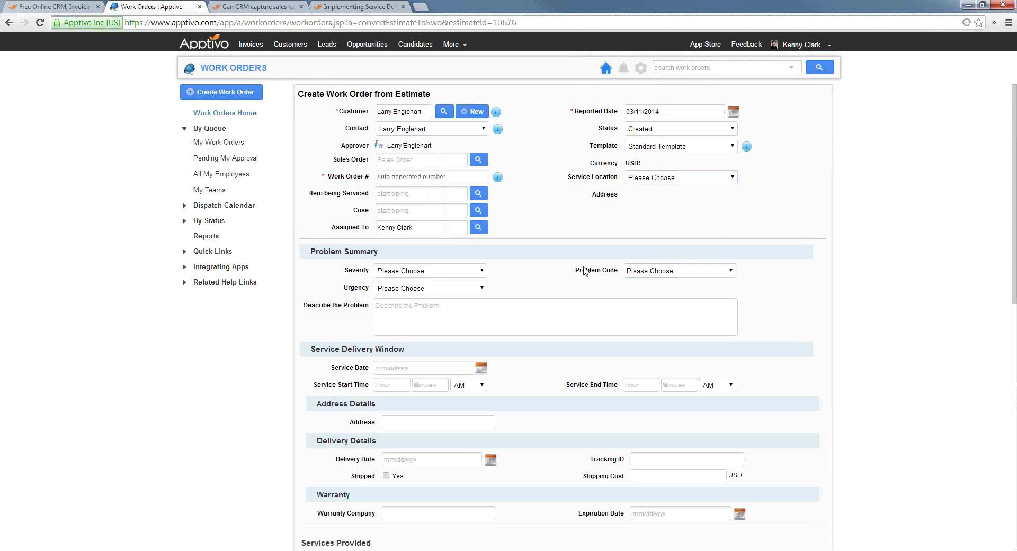
scroll(580, 269, "down", 8)
scroll(416, 284, "down", 2)
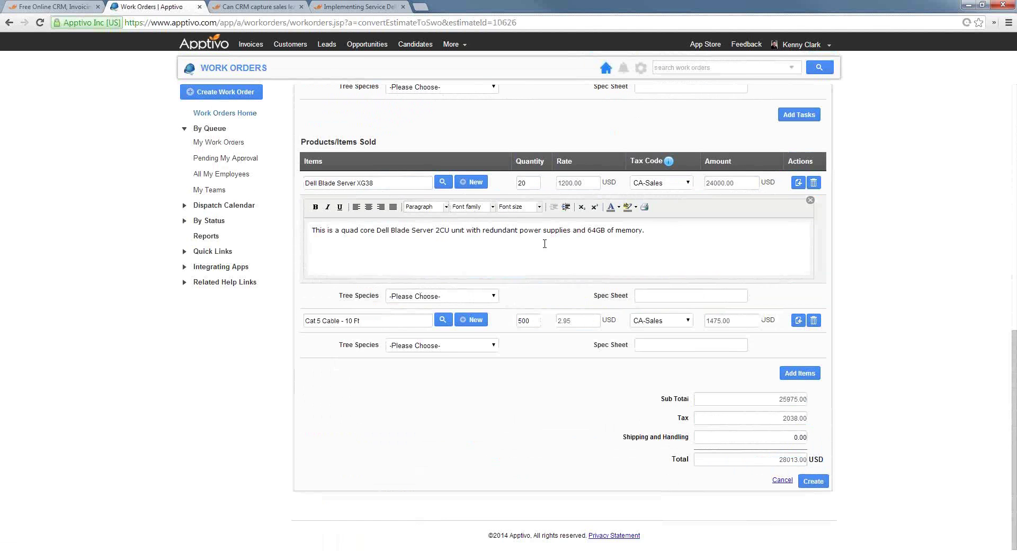
Assign Work Order 1065 to the Engineering Team and view its calendar section
left_click(814, 481)
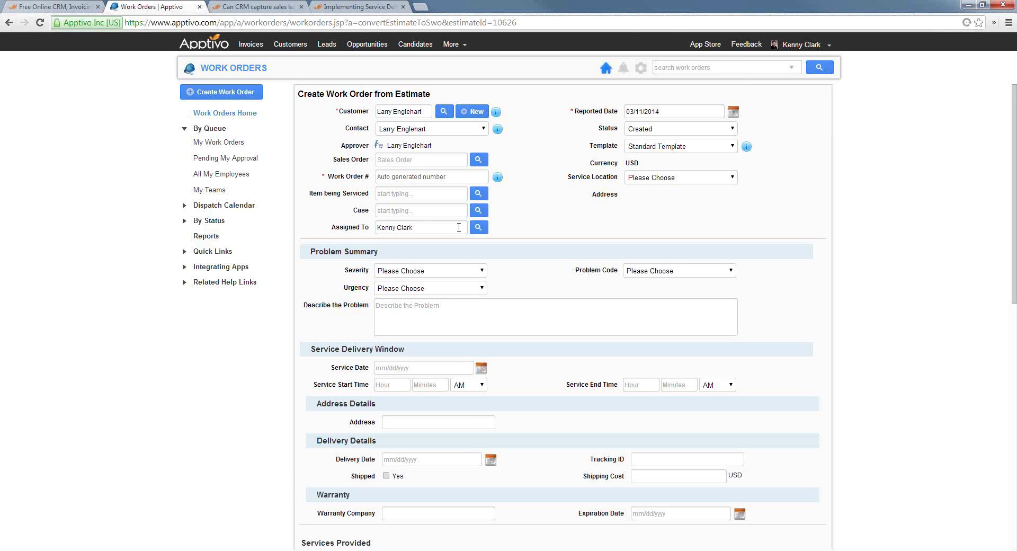
triple_click(400, 229)
type("frank")
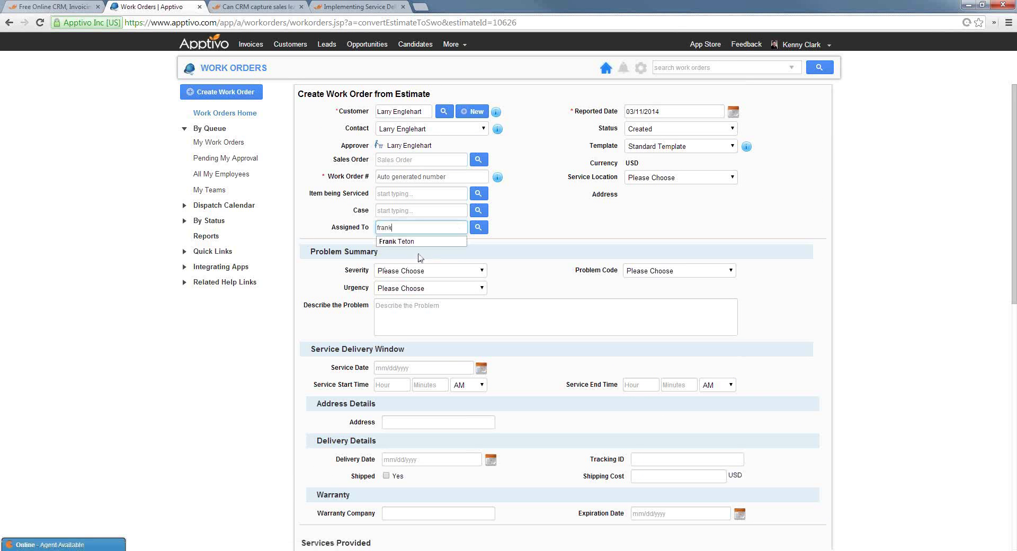
left_click(478, 229)
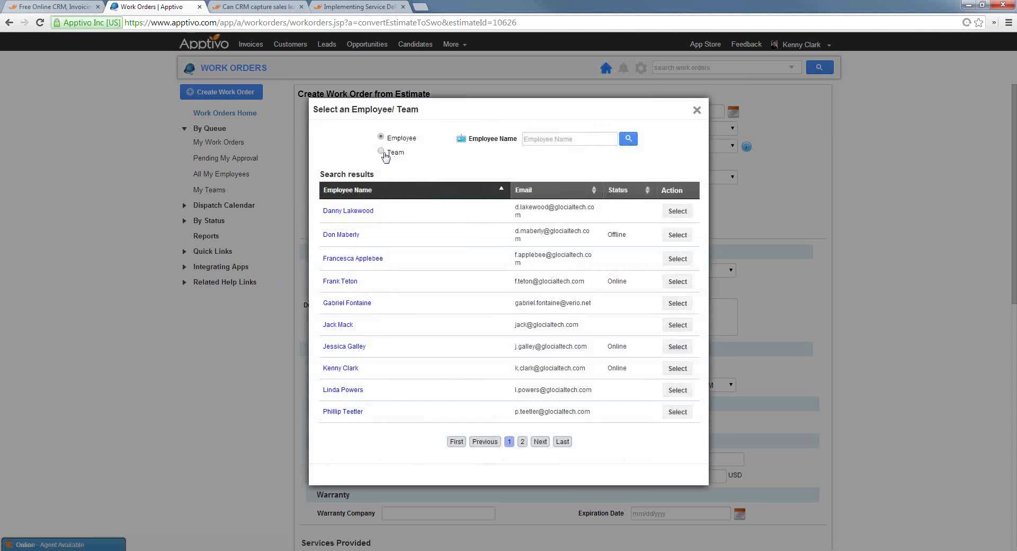
left_click(382, 151)
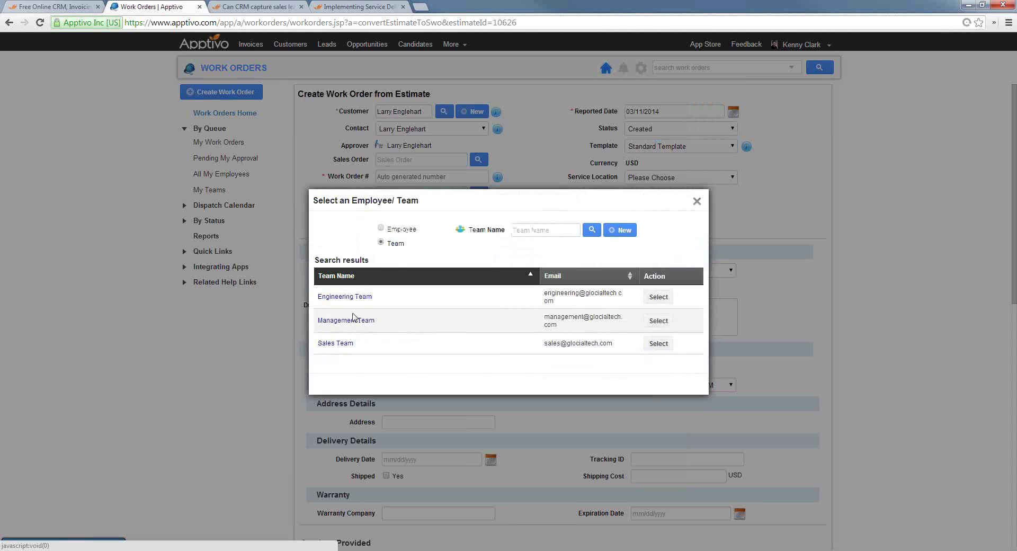
left_click(345, 297)
scroll(830, 331, "down", 15)
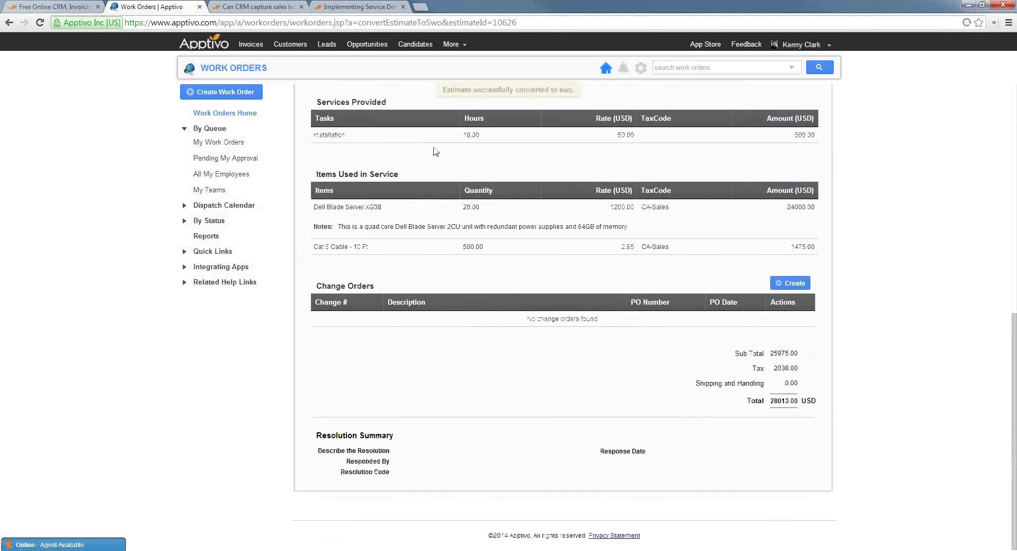
scroll(435, 152, "up", 10)
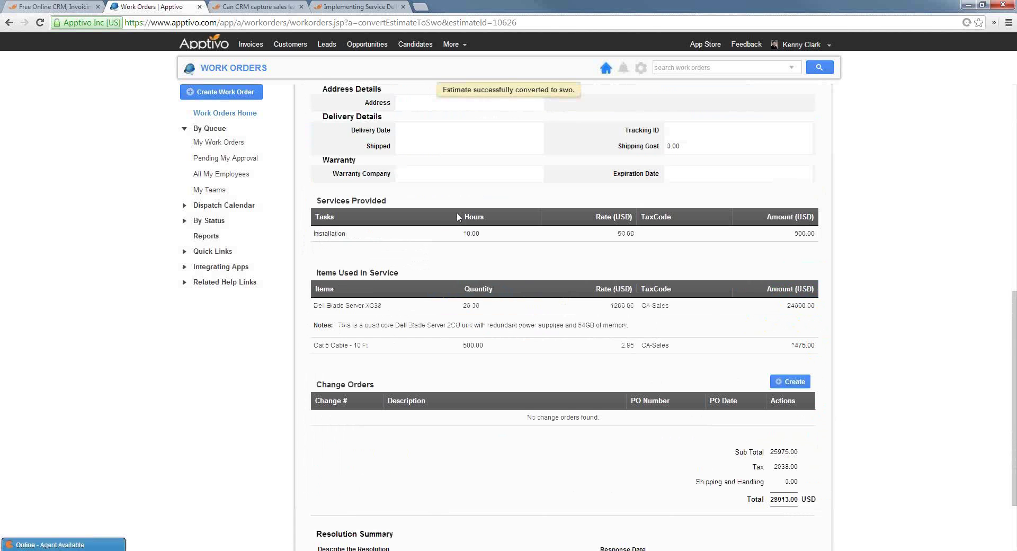
left_click(416, 141)
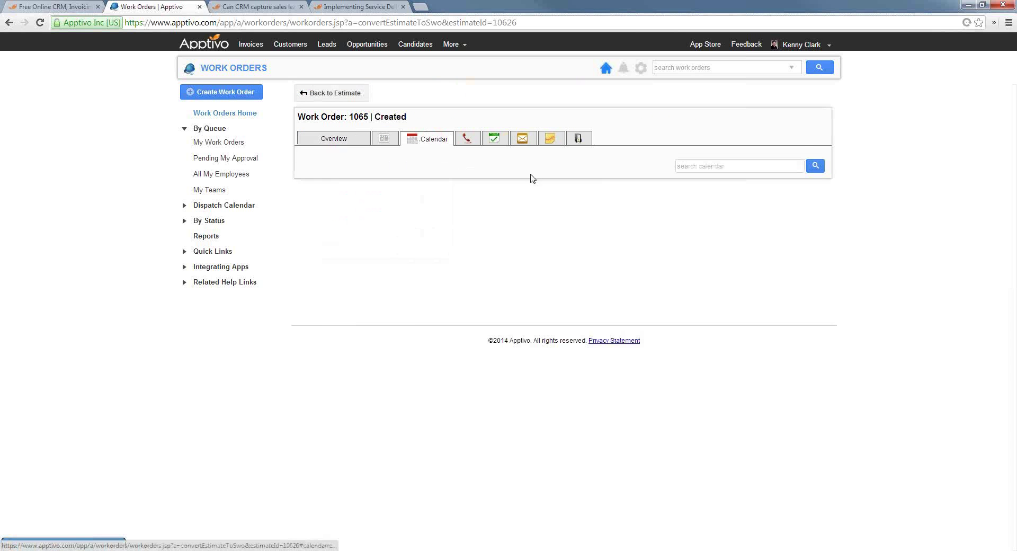
Add a searched employee as attendee and save the appointment 'go on site & install network for engehart co'
left_click(787, 200)
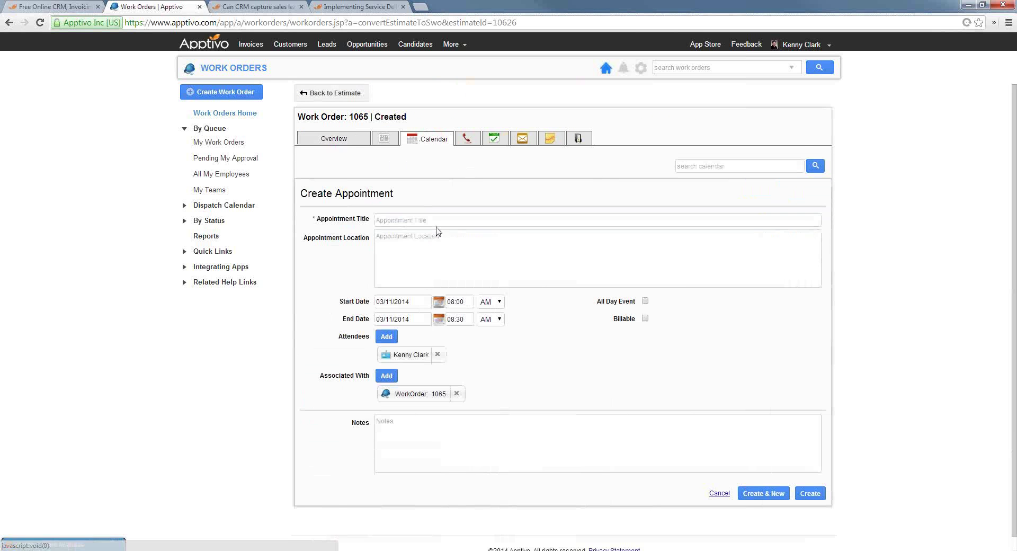
left_click(387, 337)
type("fra")
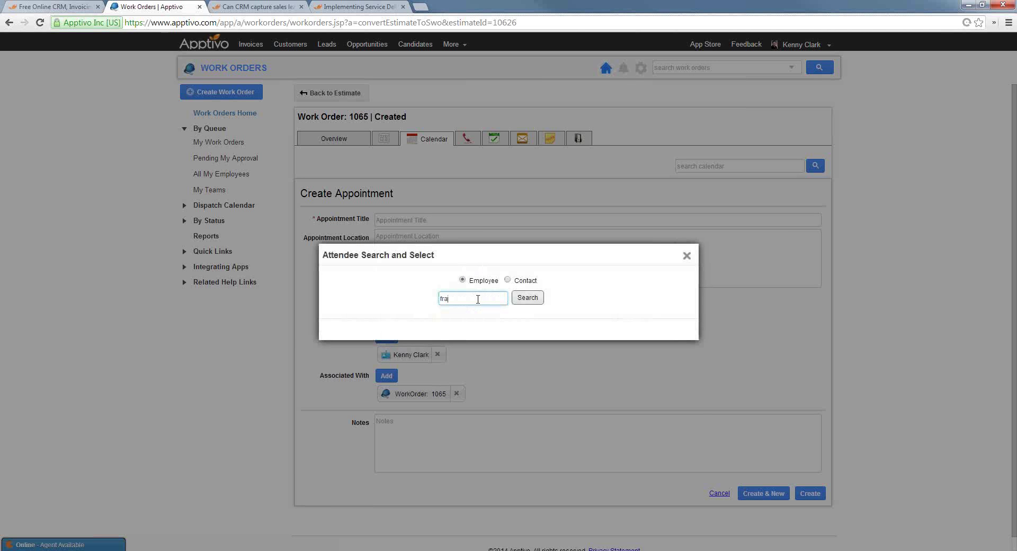
type("nk")
key("Return")
left_click(352, 360)
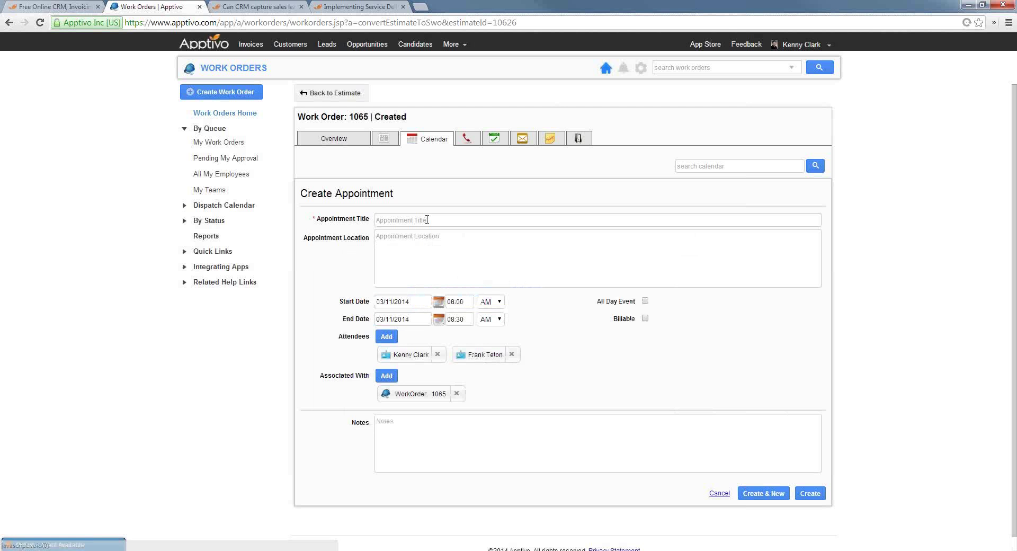
left_click(427, 220)
type("go on site & install netwo")
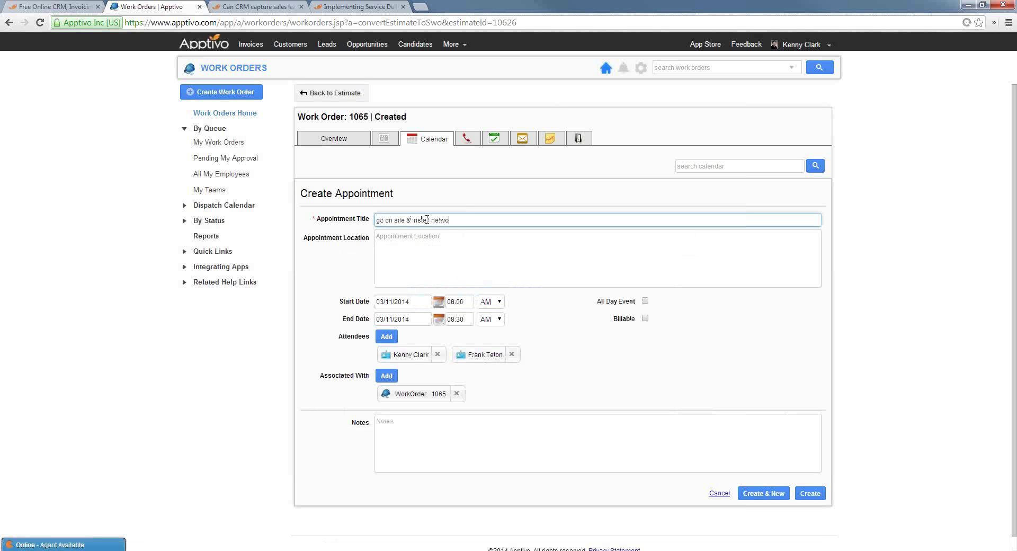
type("rk for engehart co")
left_click(811, 493)
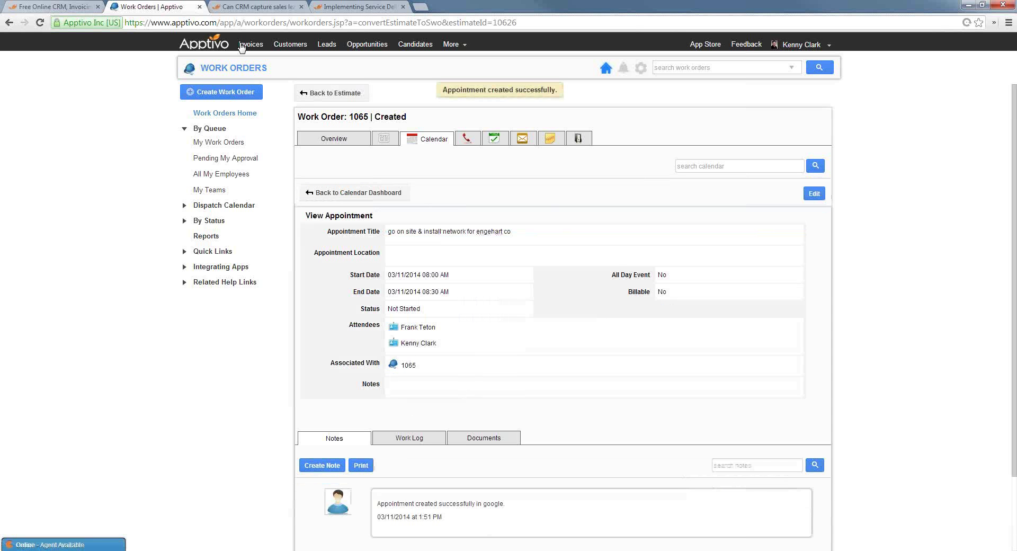
Generate an invoice from Work Order 1065 and review it
left_click(324, 142)
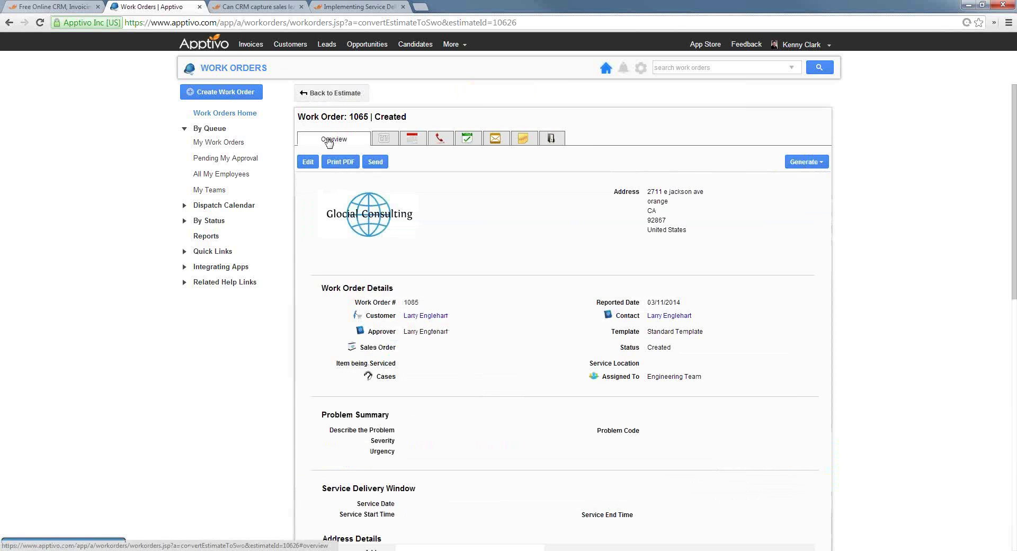
left_click(808, 163)
left_click(801, 178)
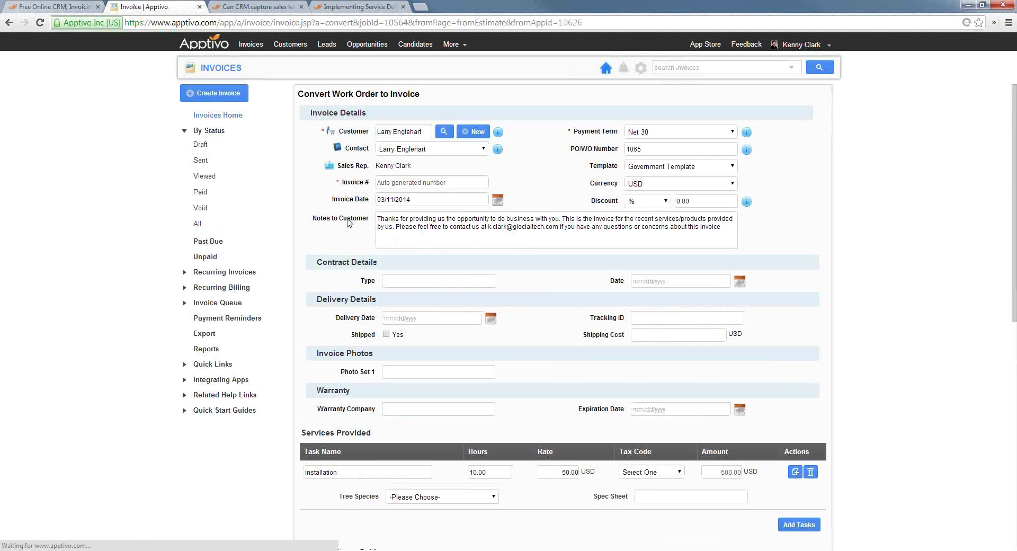
scroll(554, 296, "down", 10)
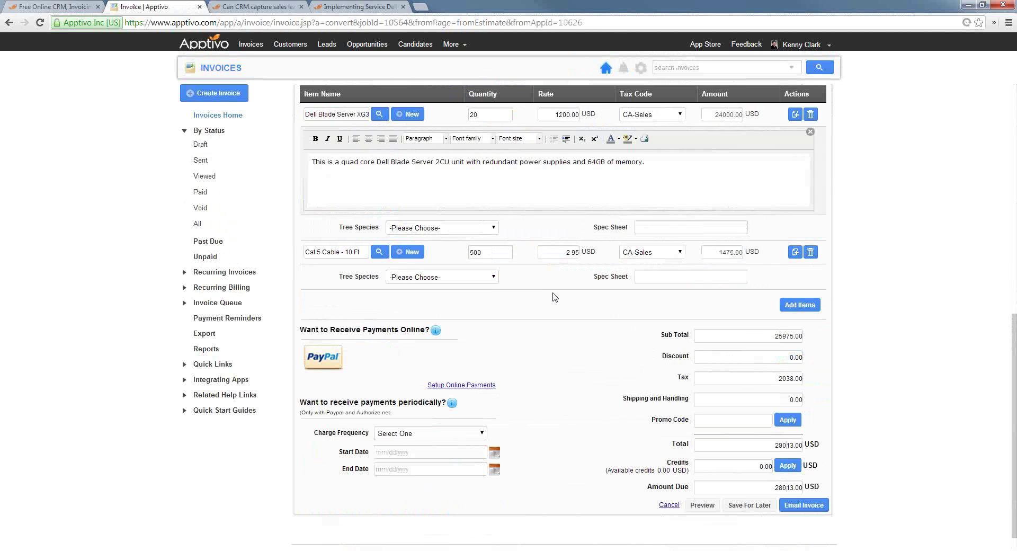
scroll(525, 289, "down", 1)
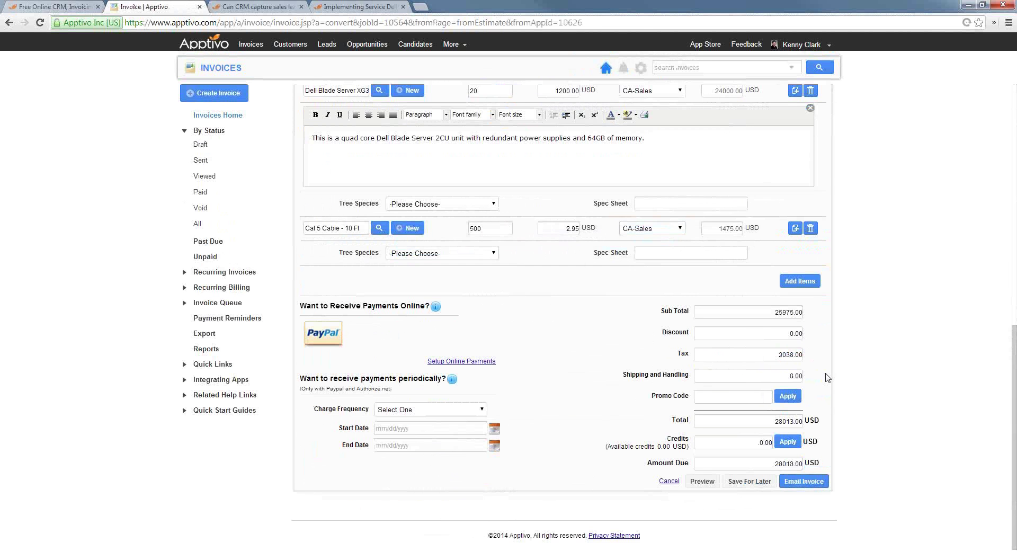
Draft the invoice email to the customer, then return to the service delivery blog post
left_click(815, 485)
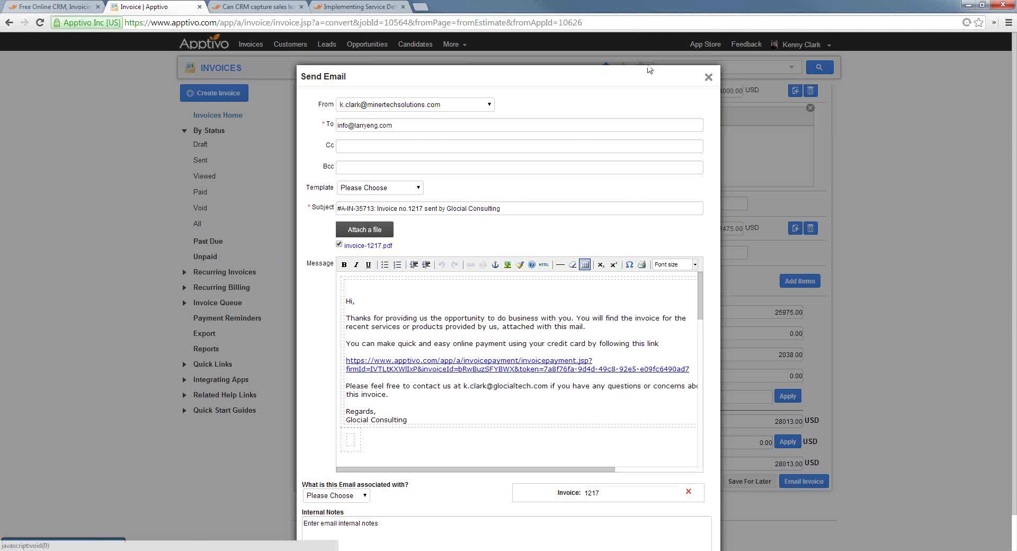
left_click(710, 80)
left_click(371, 7)
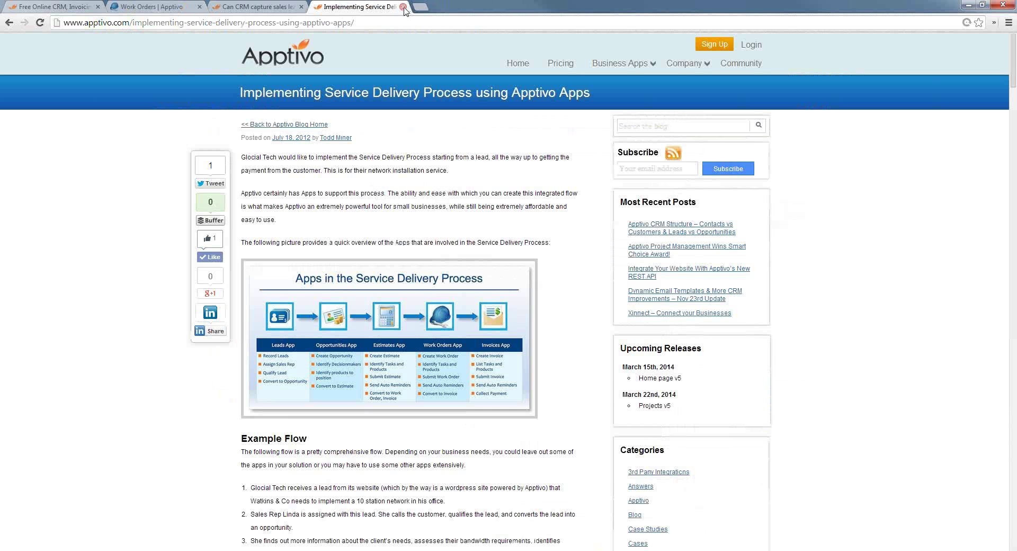
Close the service delivery blog post and go to the apptivo.com home page
left_click(404, 7)
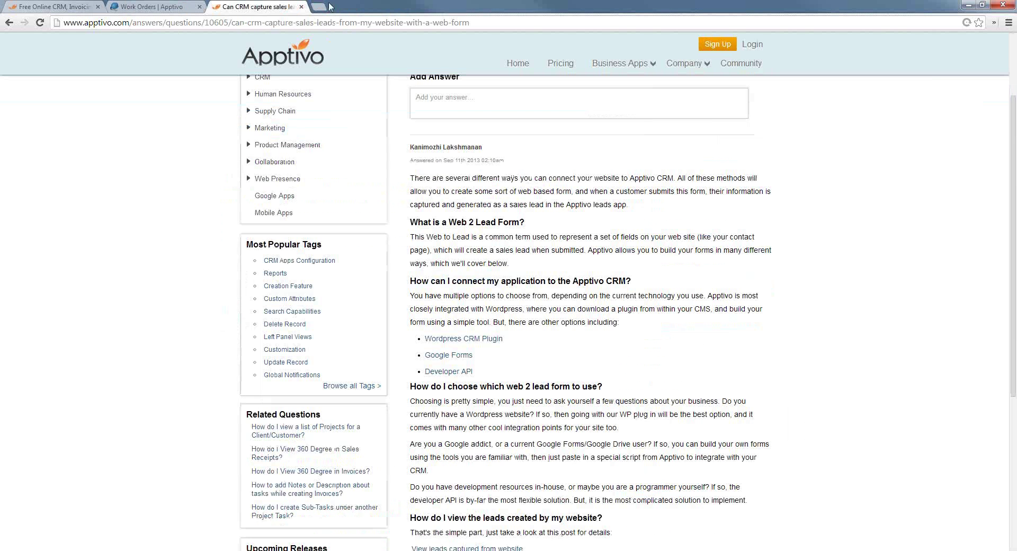
scroll(495, 143, "up", 3)
left_click(287, 54)
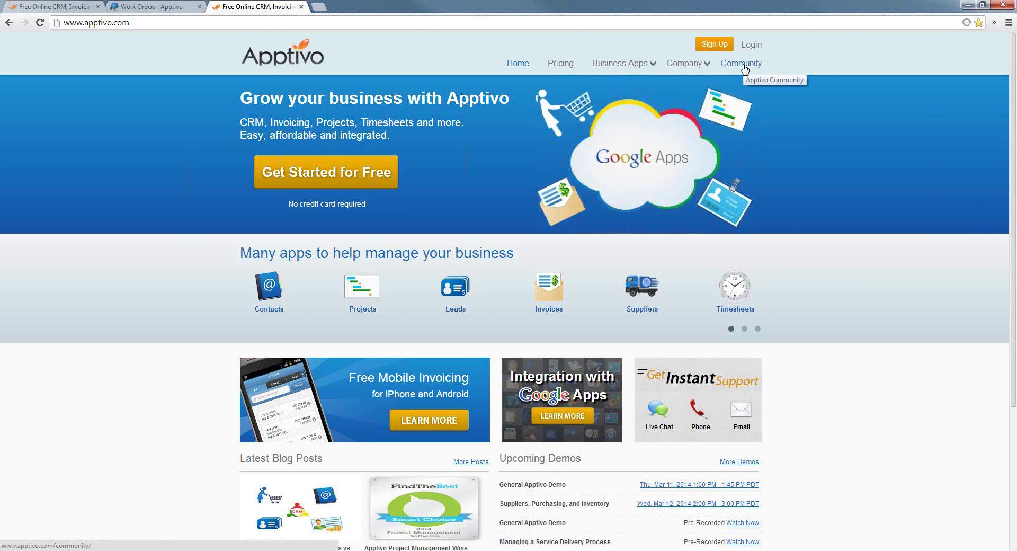
Open the Community page and highlight the Adding Employees, Uploading Data and CRM Setup guide items
left_click(743, 66)
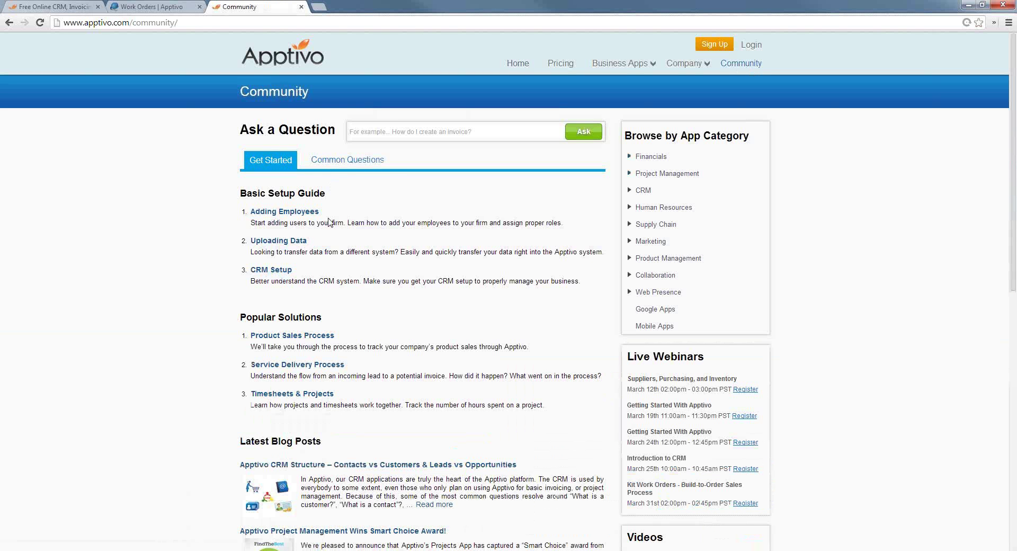
left_click_drag(347, 222, 324, 222)
left_click_drag(399, 252, 330, 252)
left_click(448, 282)
left_click_drag(510, 282, 409, 281)
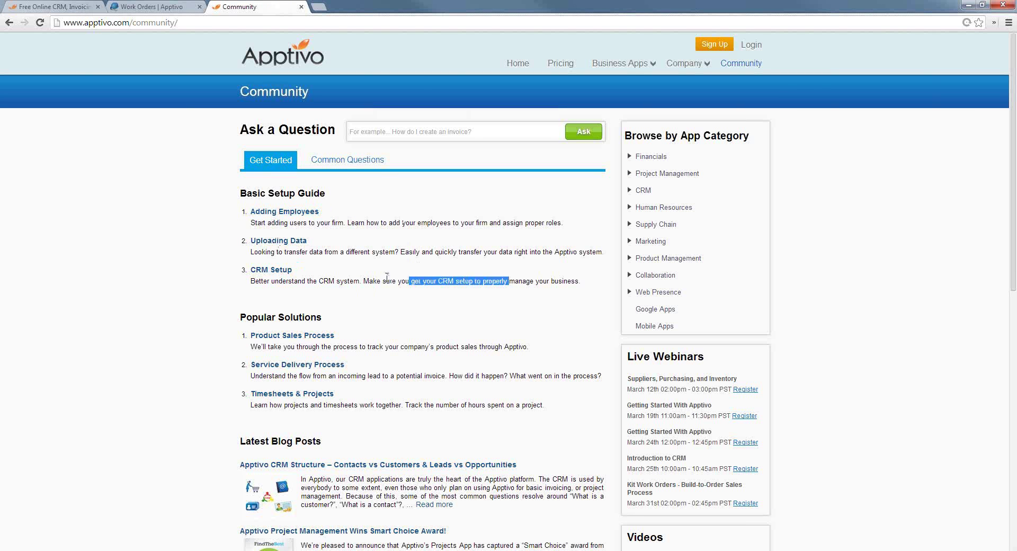
left_click(439, 280)
Highlight the Product Sales, Service Delivery and Timesheets & Projects popular solutions
scroll(439, 292, "down", 1)
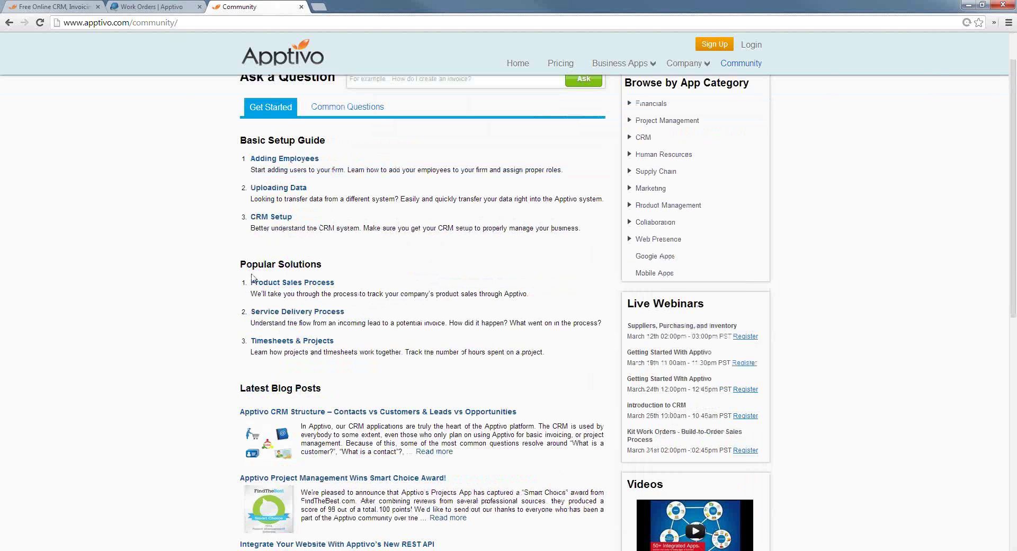
left_click_drag(371, 297, 248, 296)
left_click(493, 318)
left_click_drag(493, 319, 255, 323)
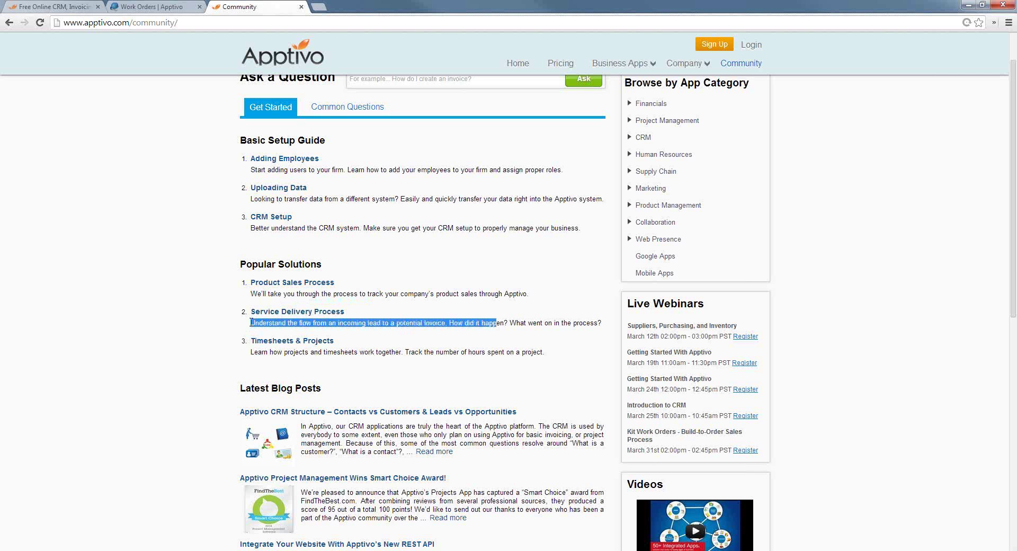
left_click_drag(422, 351, 249, 351)
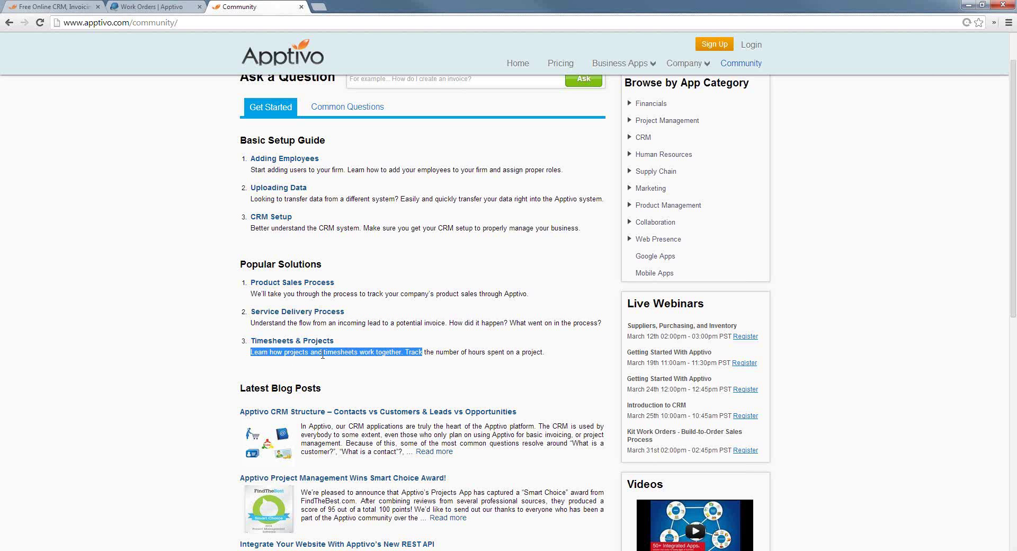
left_click(475, 352)
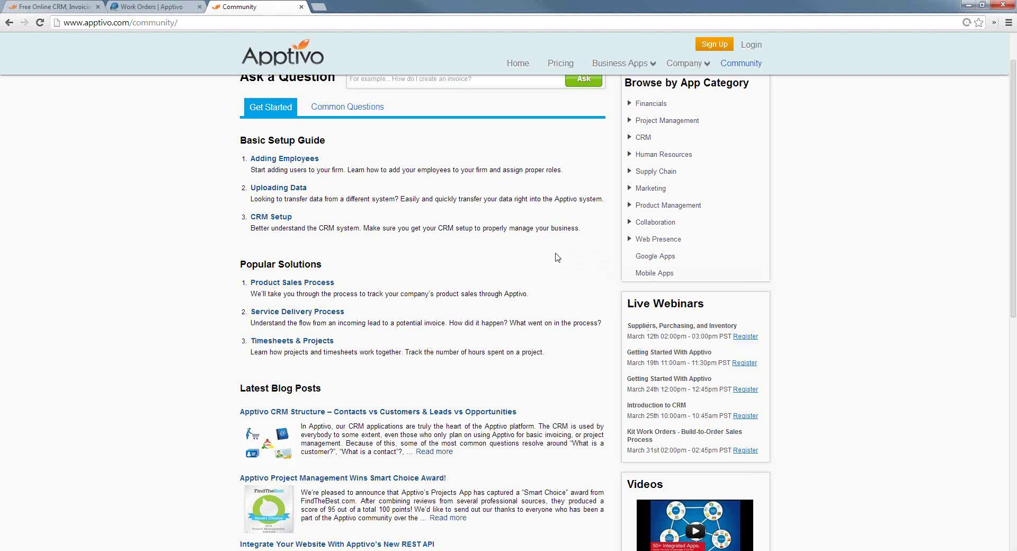
scroll(370, 196, "up", 1)
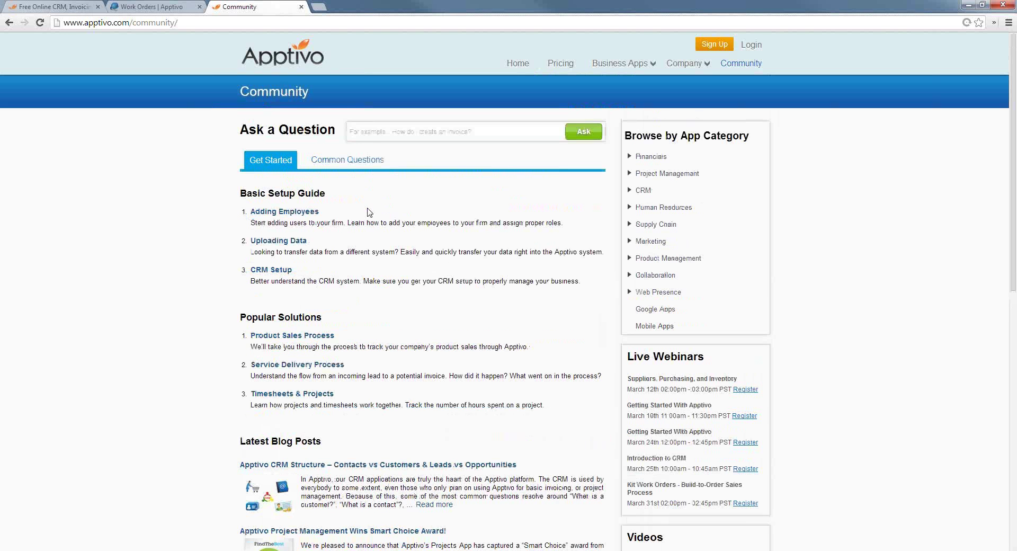
Return to the Apptivo home page and highlight the pre-recorded General Apptivo Demo
left_click(289, 68)
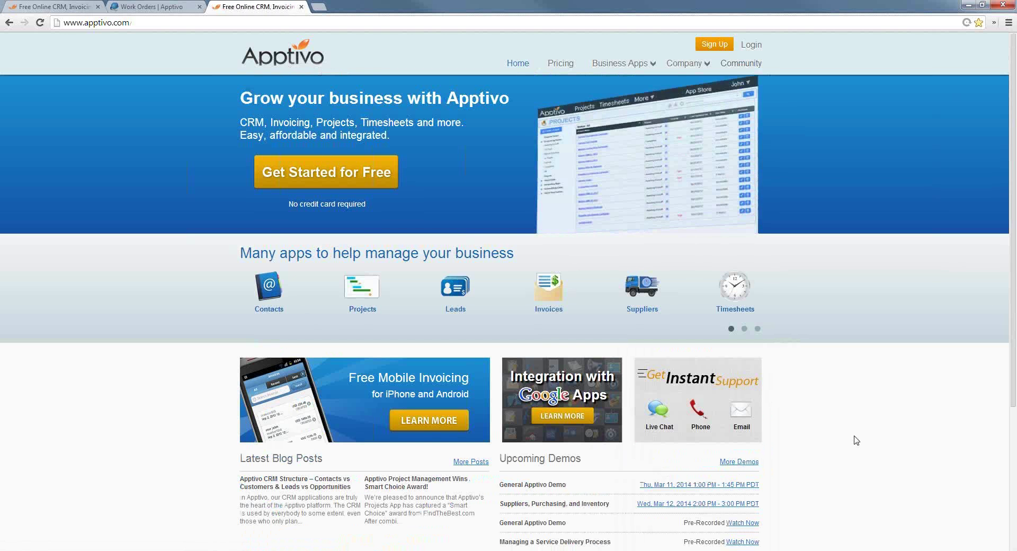
scroll(855, 439, "down", 3)
scroll(852, 436, "up", 1)
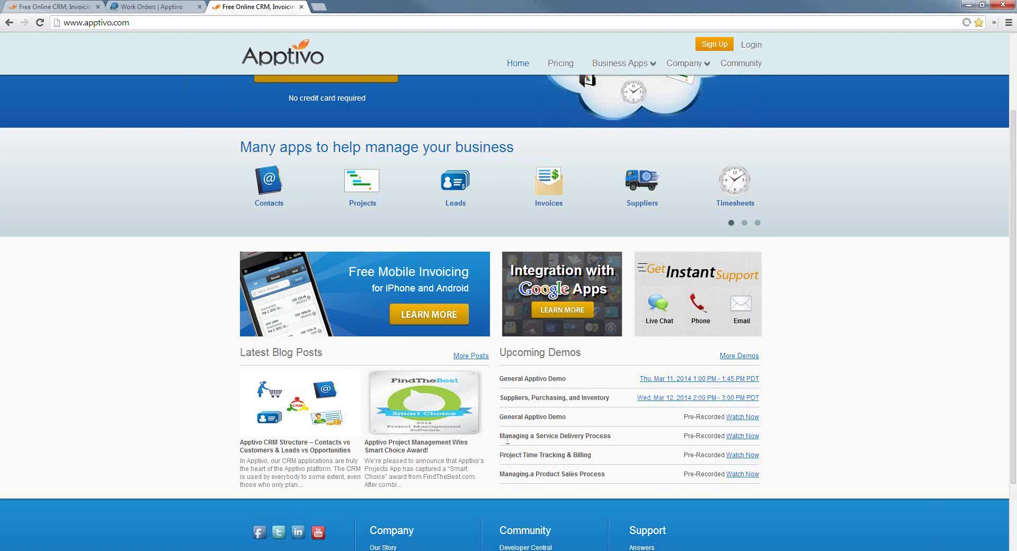
left_click_drag(501, 417, 566, 418)
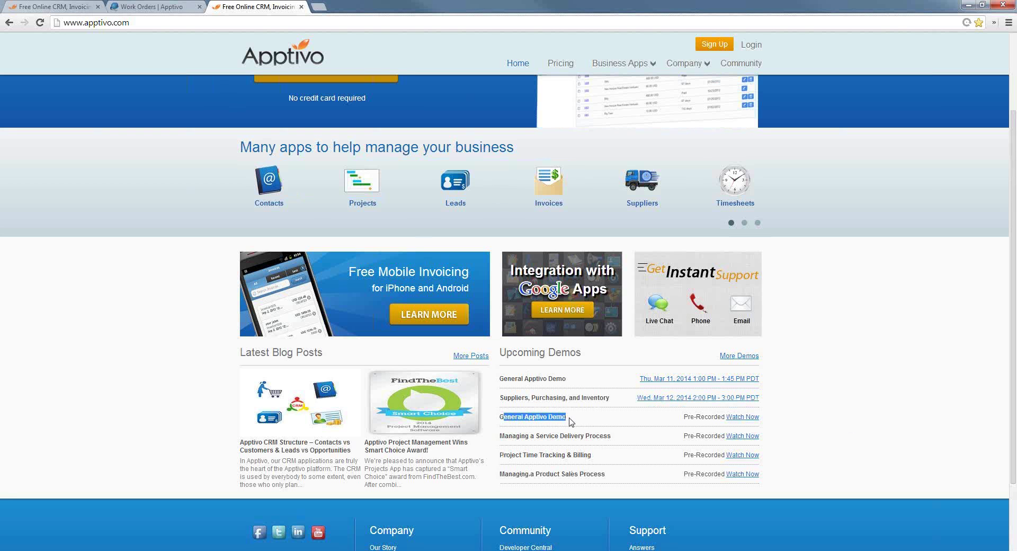
left_click(572, 421)
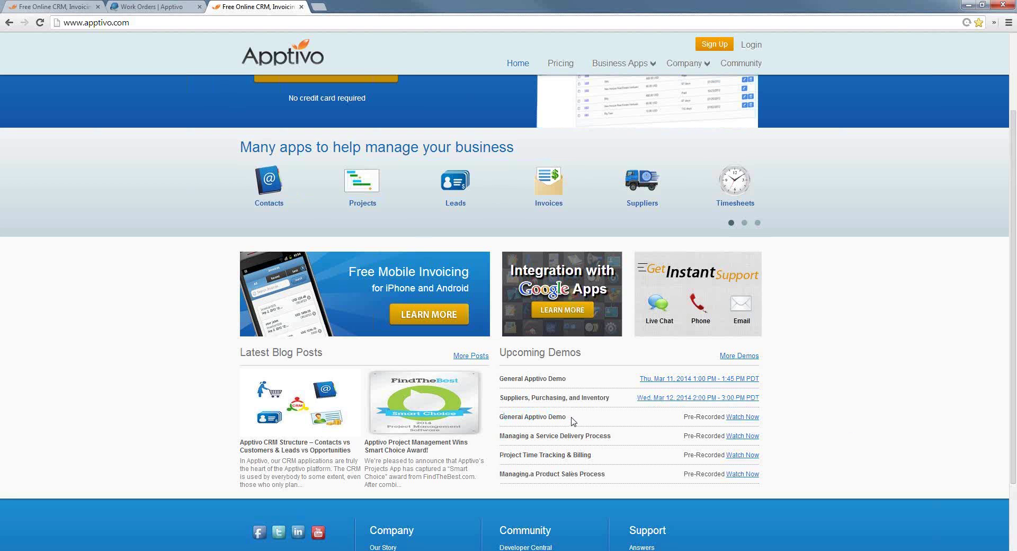
Highlight the Service Delivery, Project Time Tracking & Billing and Product Sales demos
left_click_drag(509, 436, 608, 441)
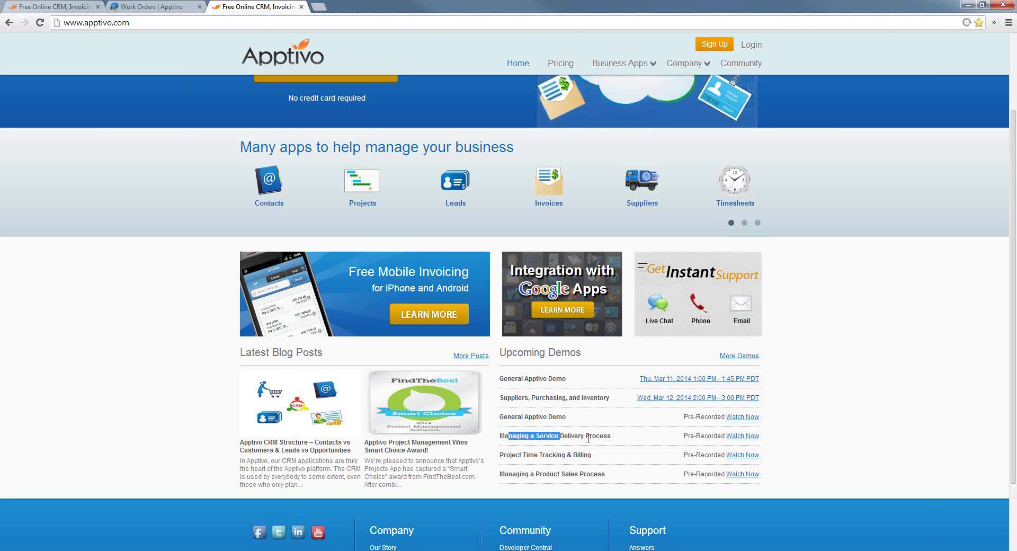
left_click_drag(507, 455, 588, 462)
left_click_drag(508, 474, 562, 472)
left_click(608, 435)
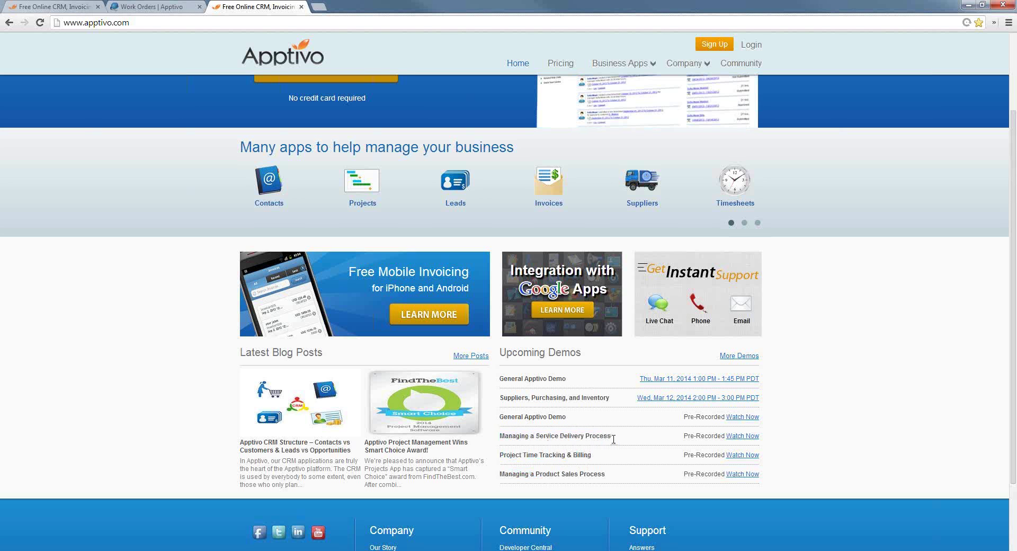
triple_click(612, 436)
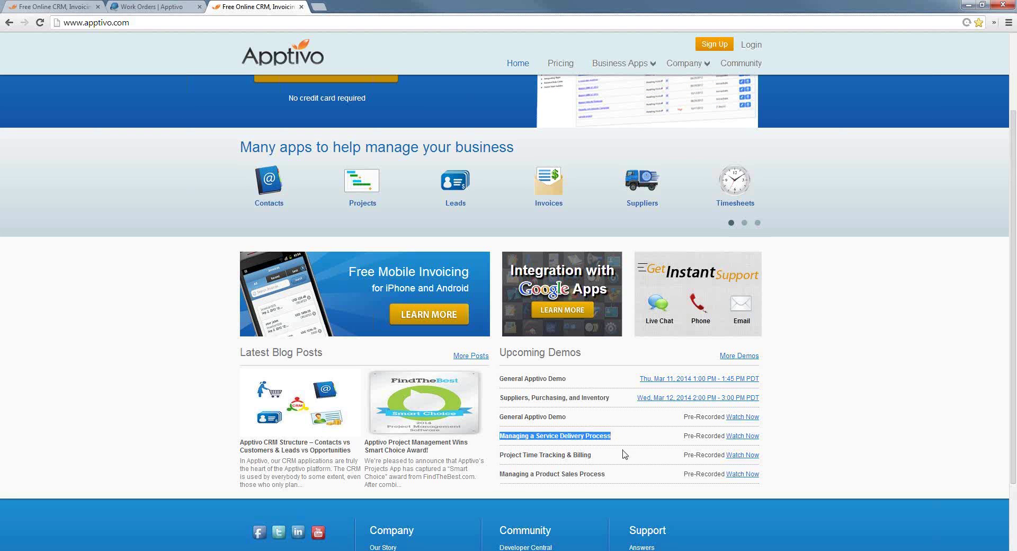
left_click_drag(499, 474, 592, 474)
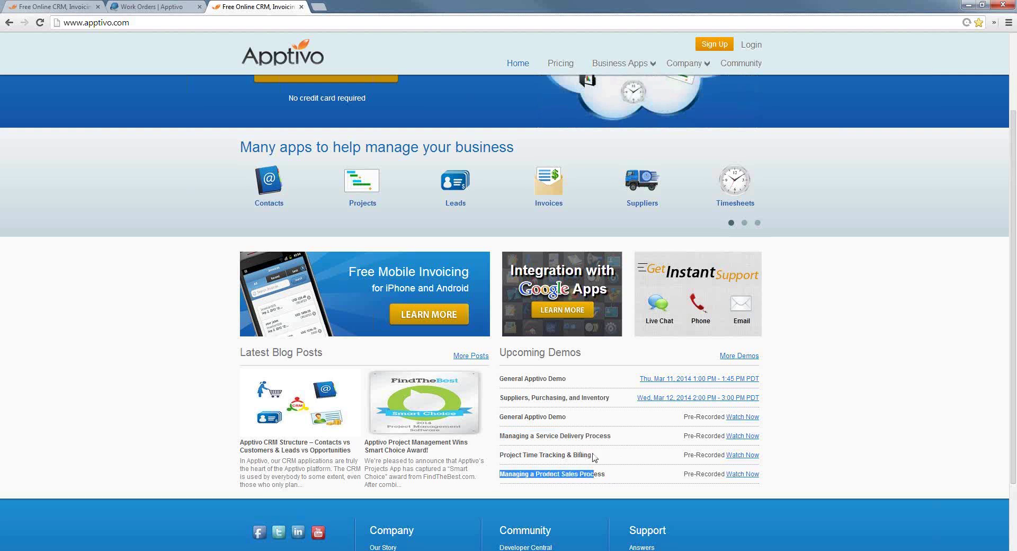
scroll(608, 459, "up", 2)
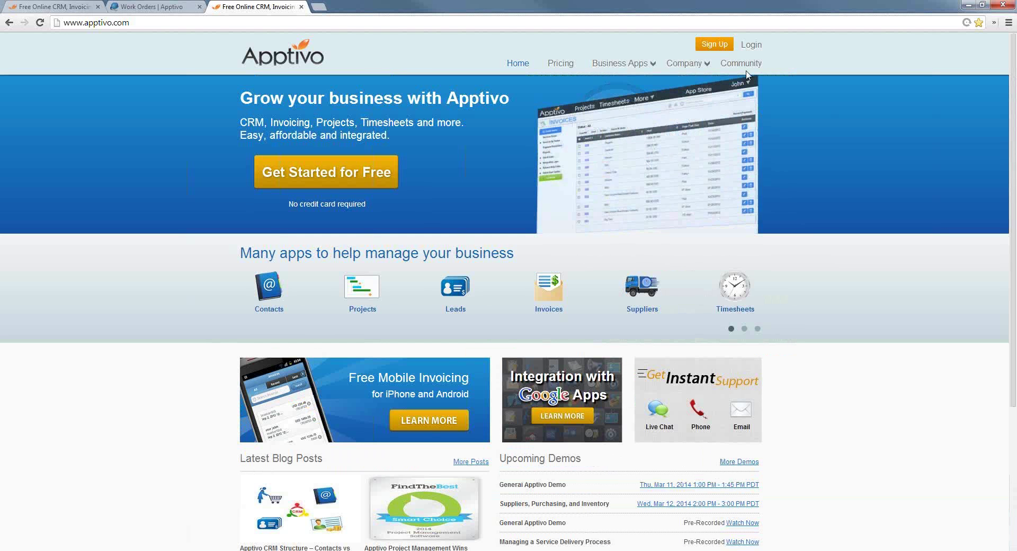
Open the Community page and expand the CRM app category
left_click(752, 67)
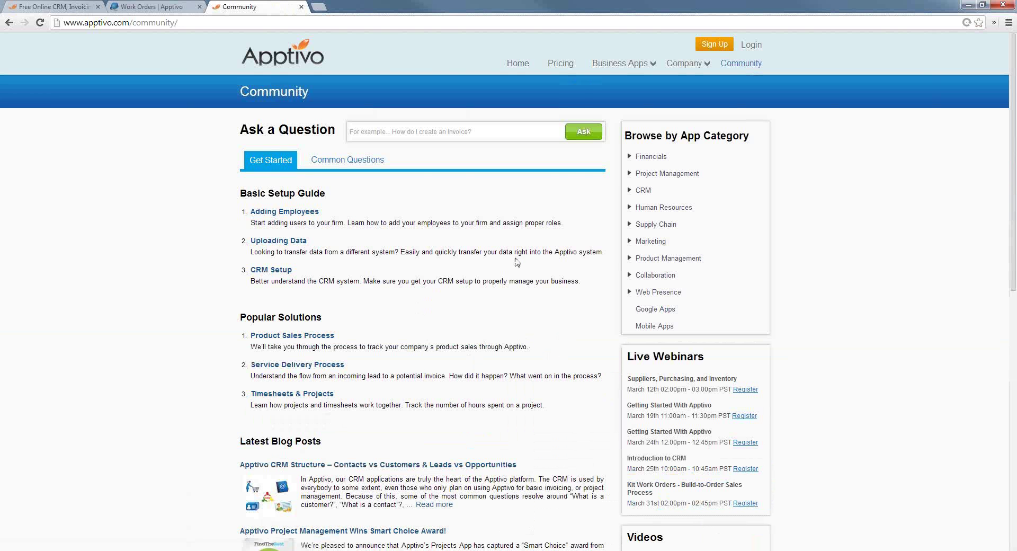
scroll(687, 347, "down", 10)
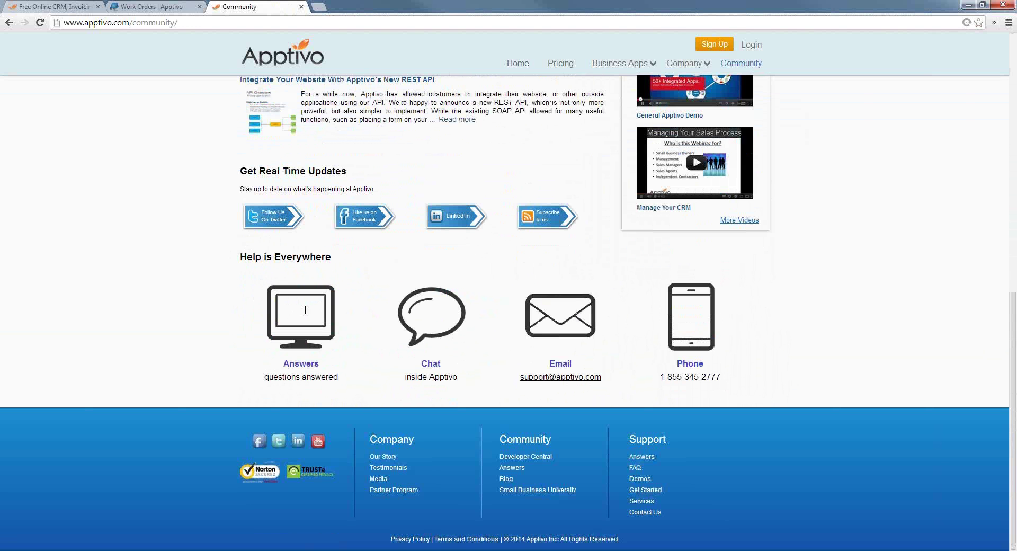
scroll(305, 310, "up", 10)
left_click(645, 193)
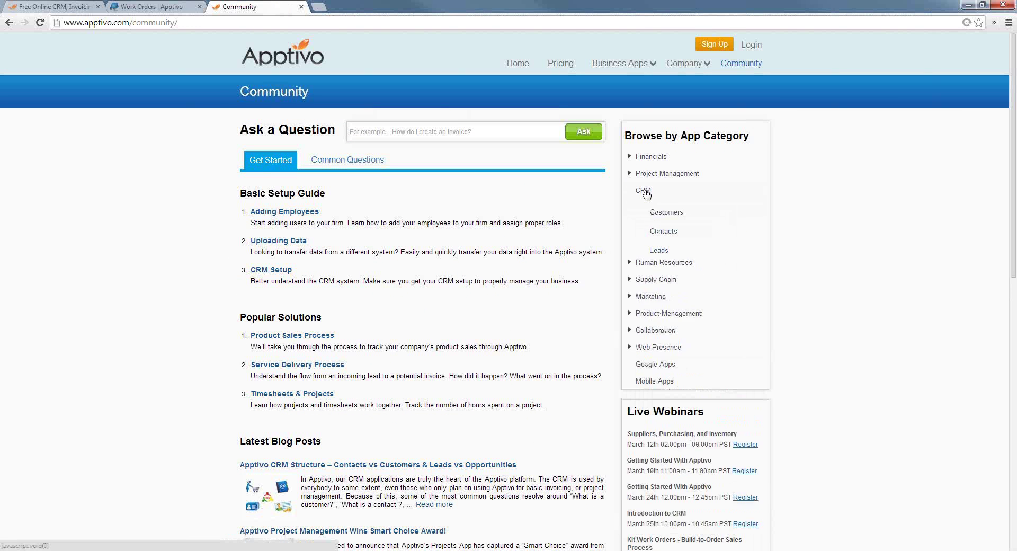
left_click(411, 132)
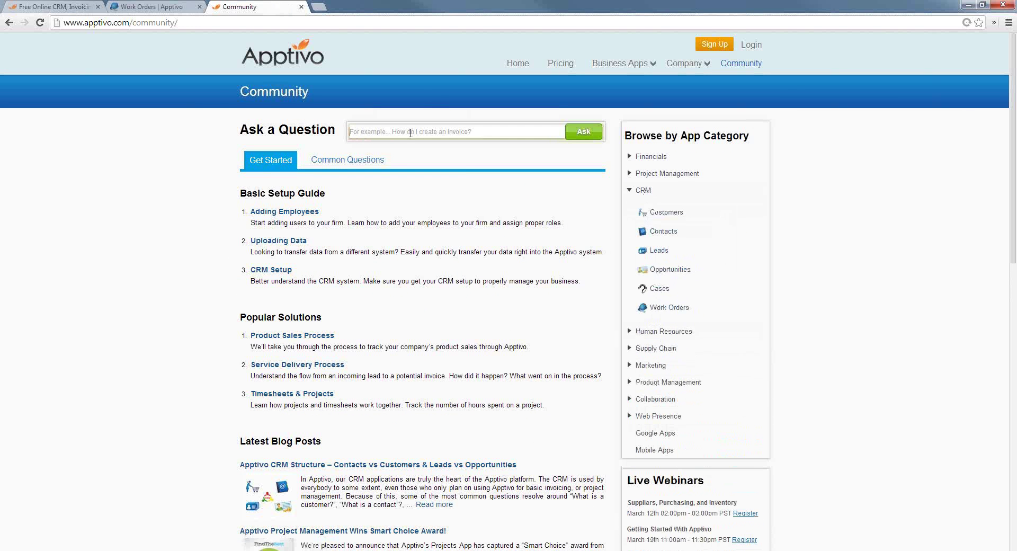
Expand the Human Resources category and scroll down to Help is Everywhere
left_click(661, 330)
scroll(680, 403, "down", 3)
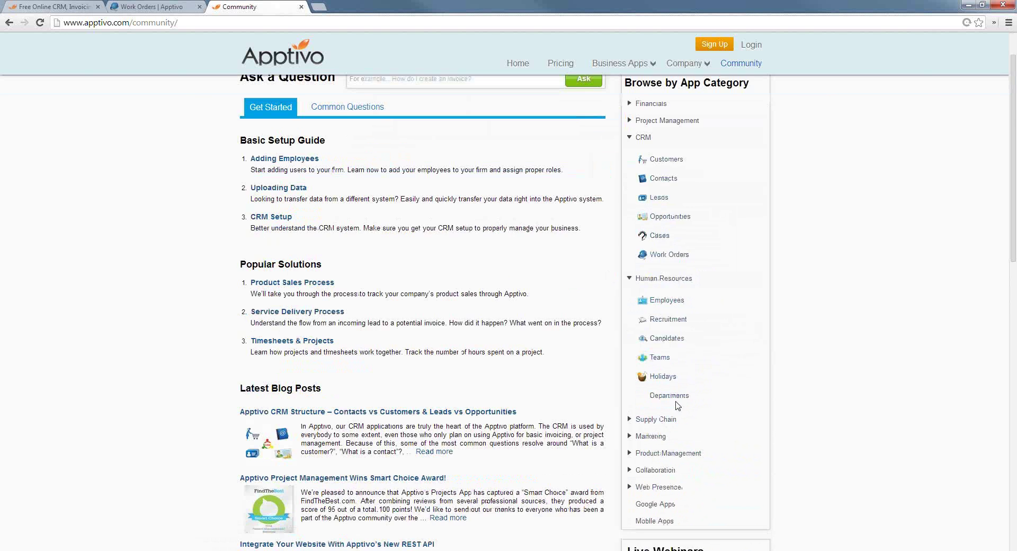
scroll(678, 392, "down", 6)
scroll(576, 382, "down", 5)
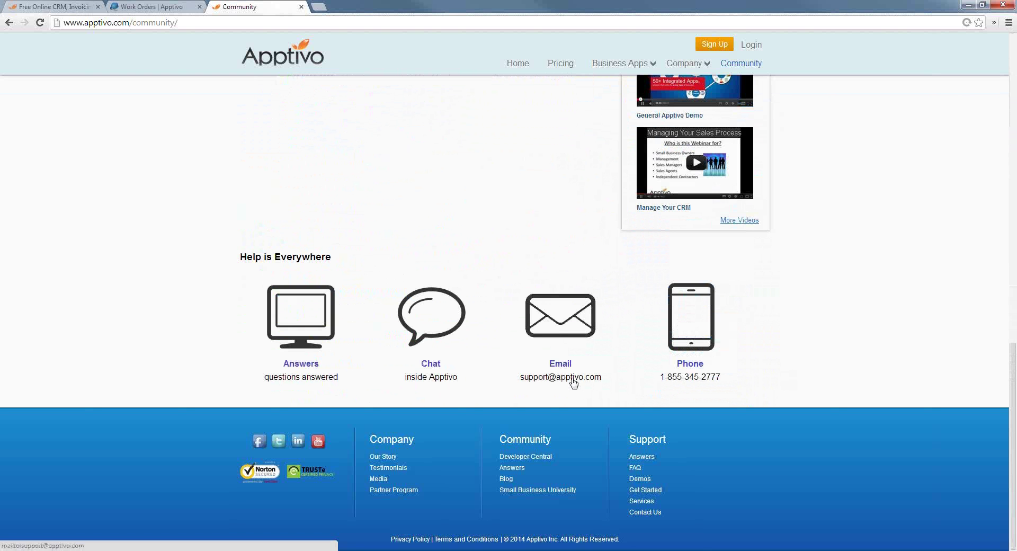
Open live chat with an available agent from Work Order 1065, then return to Community
left_click(148, 6)
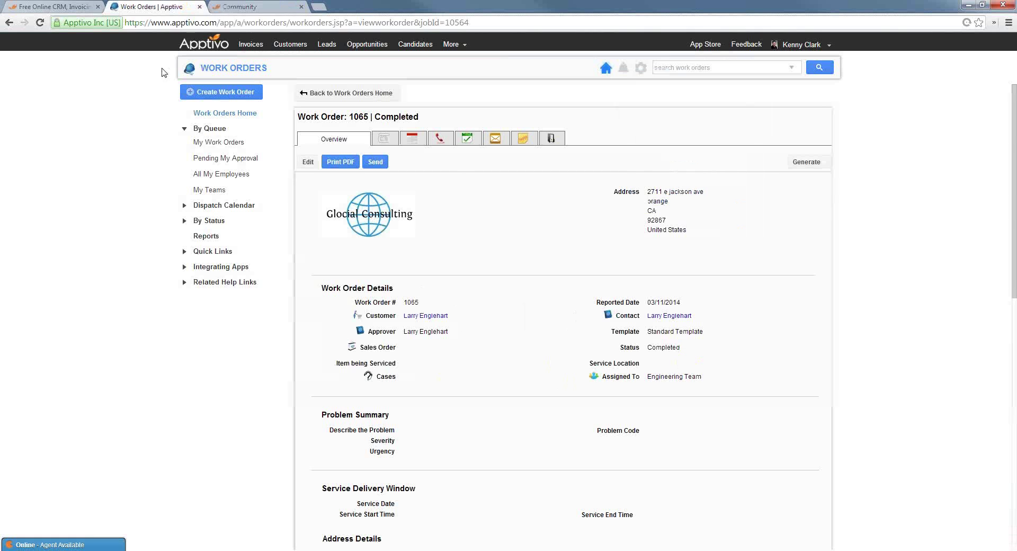
left_click(76, 546)
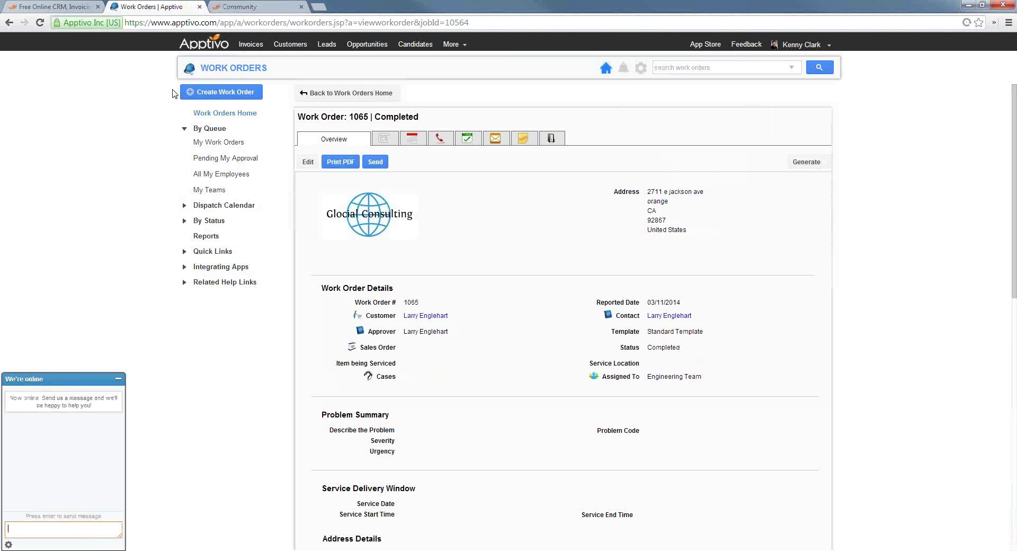
left_click(271, 6)
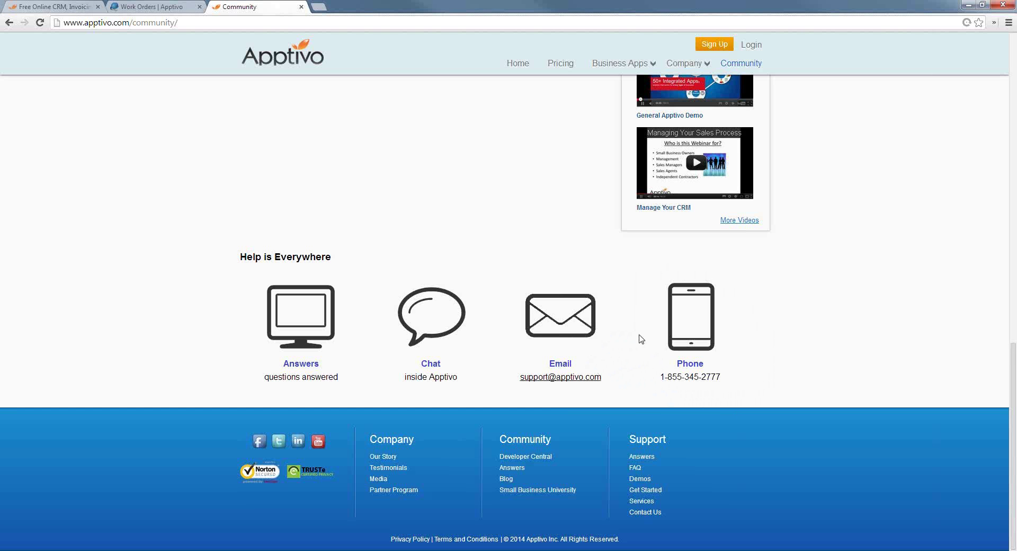
scroll(688, 348, "up", 1)
scroll(583, 343, "up", 12)
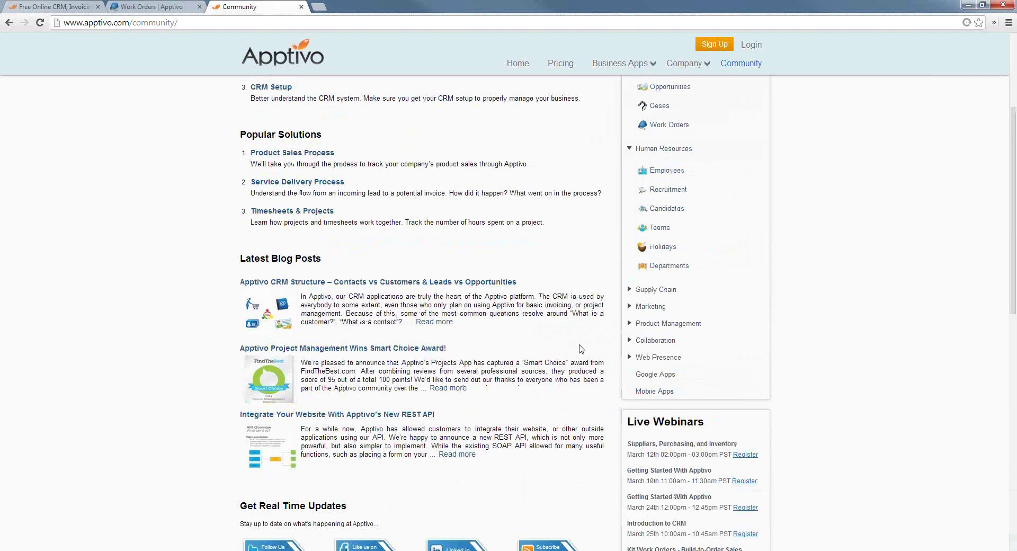